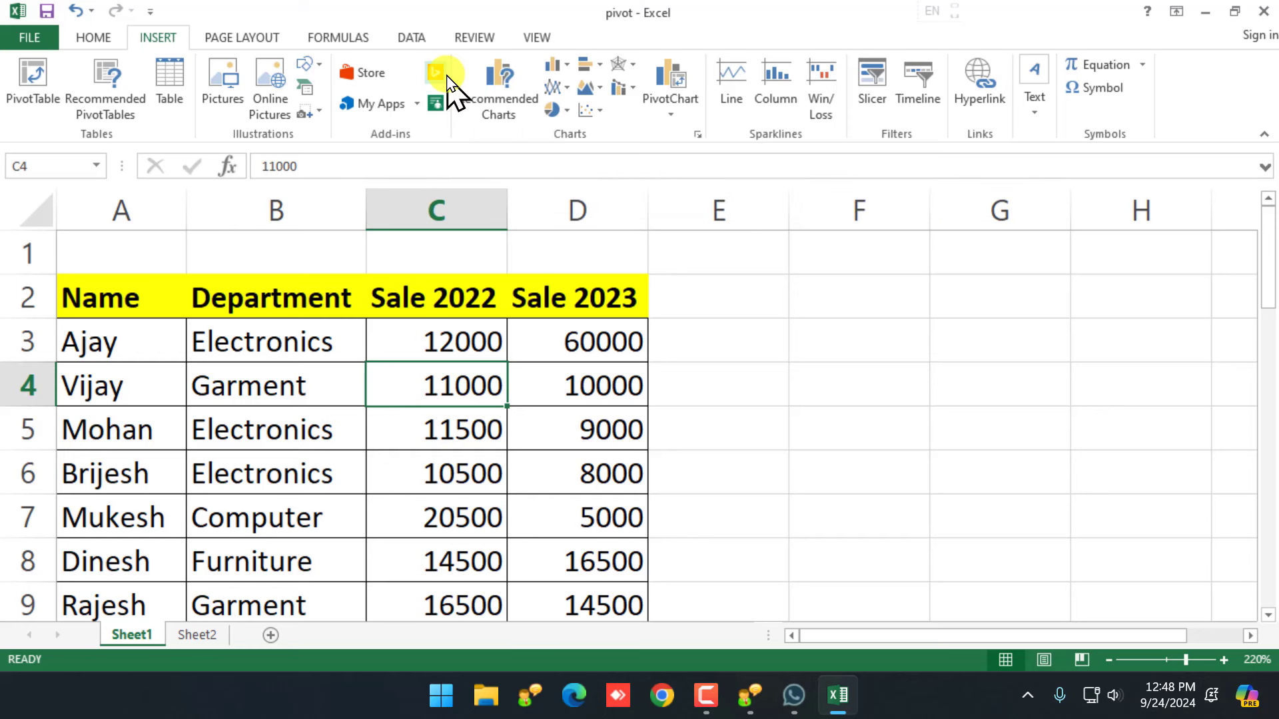
click(459, 322)
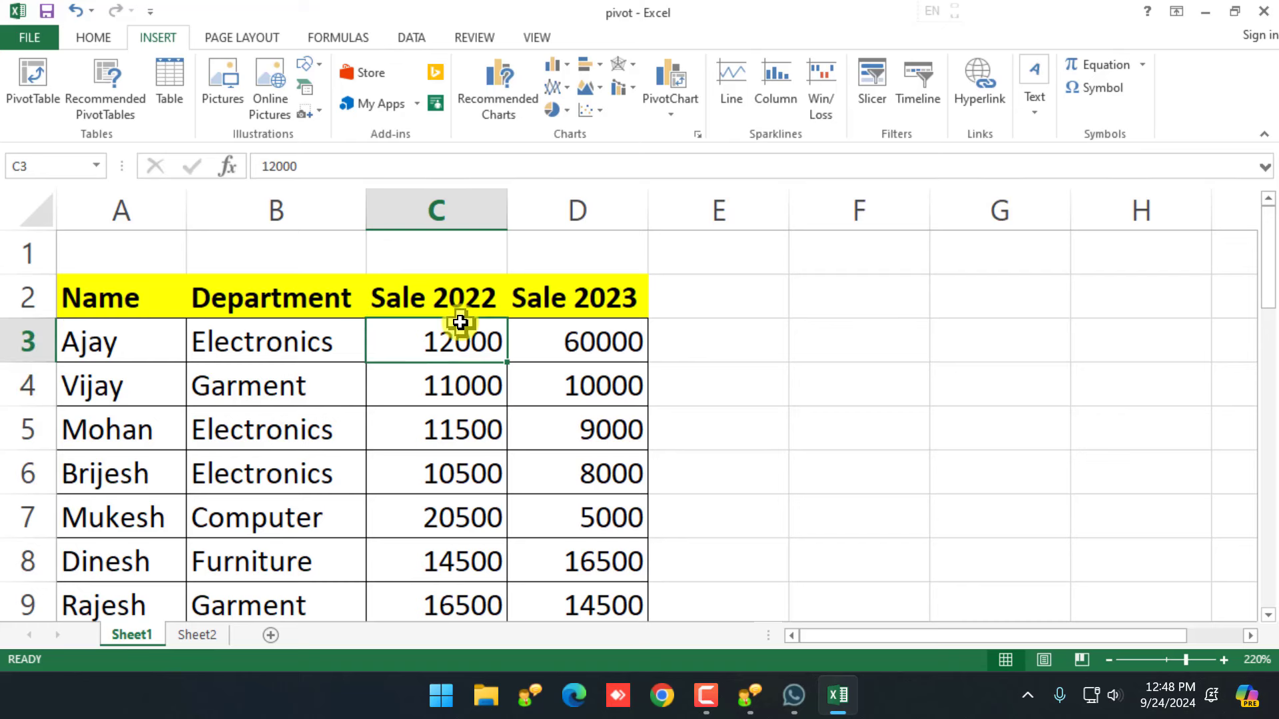
drag(233, 329, 605, 545)
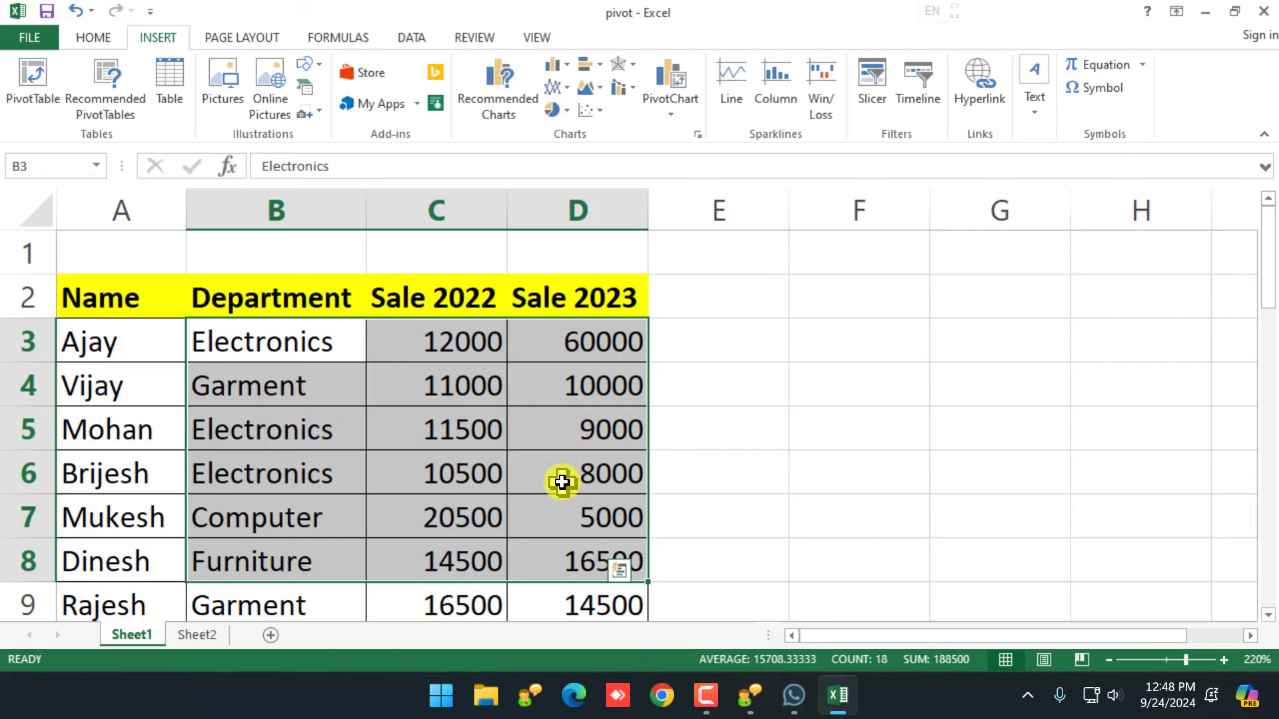
ctrl+scroll(531, 473, down, 1)
click(334, 449)
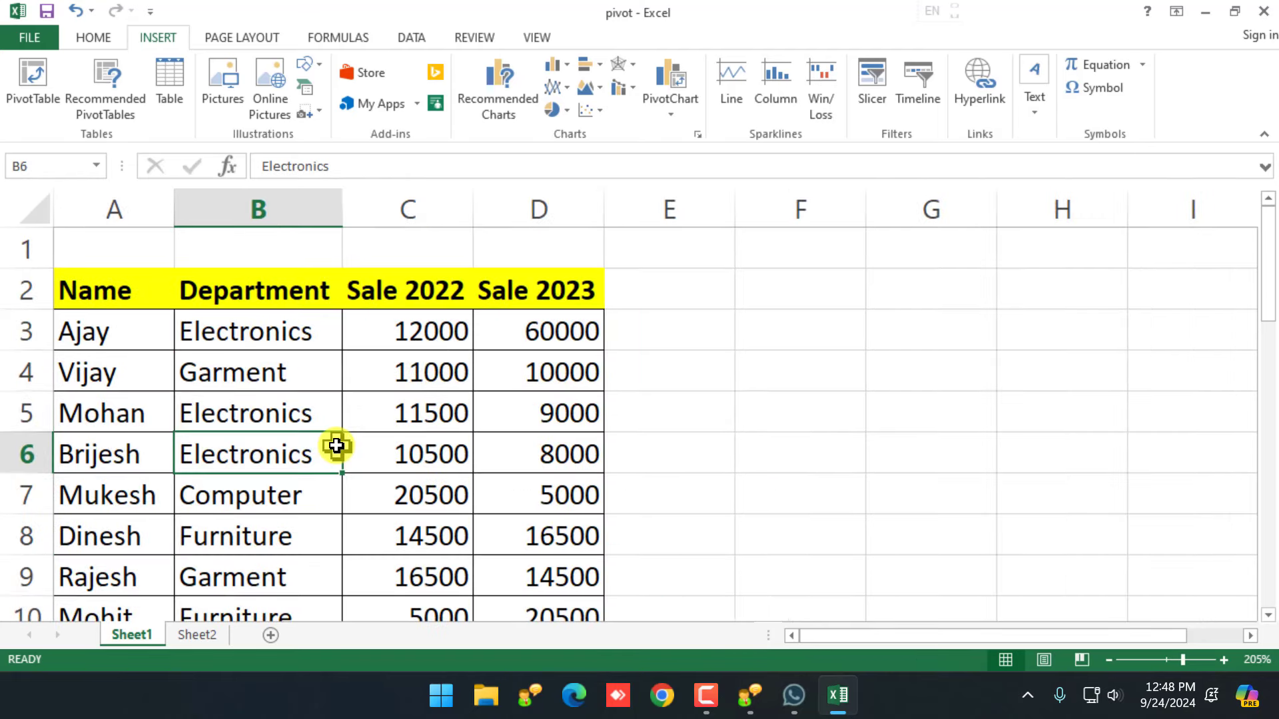
ctrl+scroll(397, 526, down, 2)
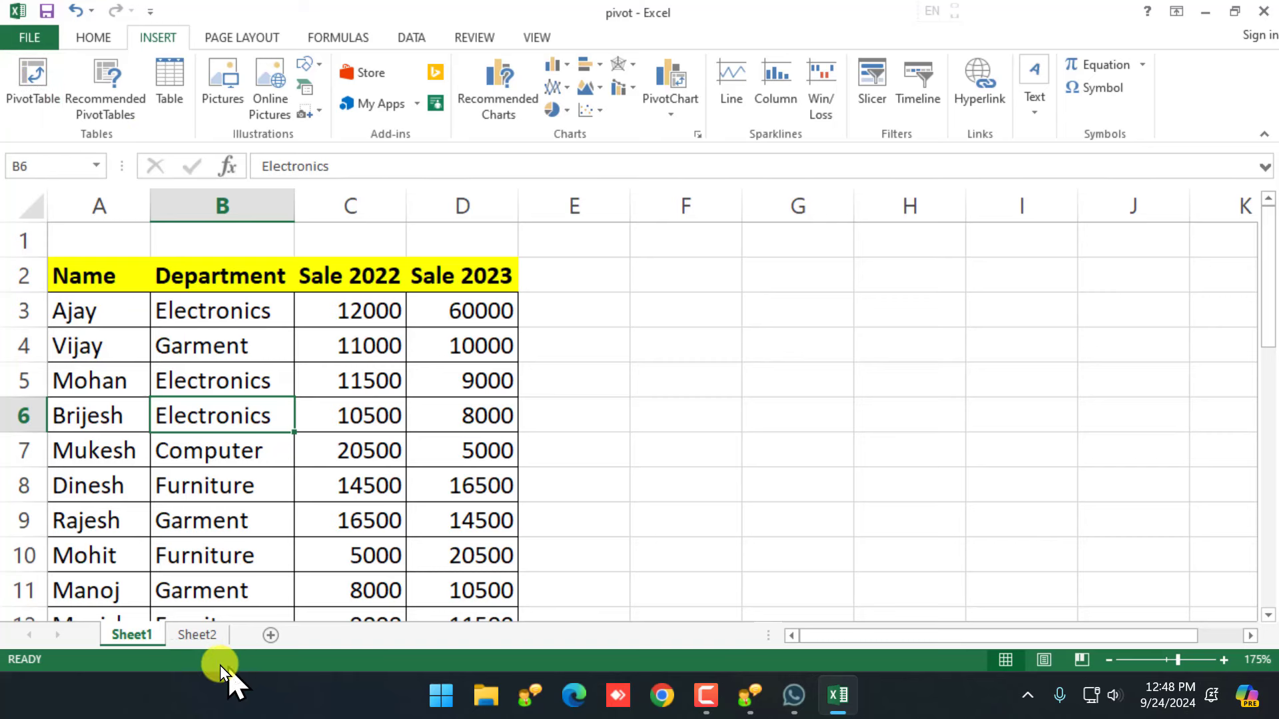
Switch to Sheet2 and look at the available Sort & Filter options.
click(199, 635)
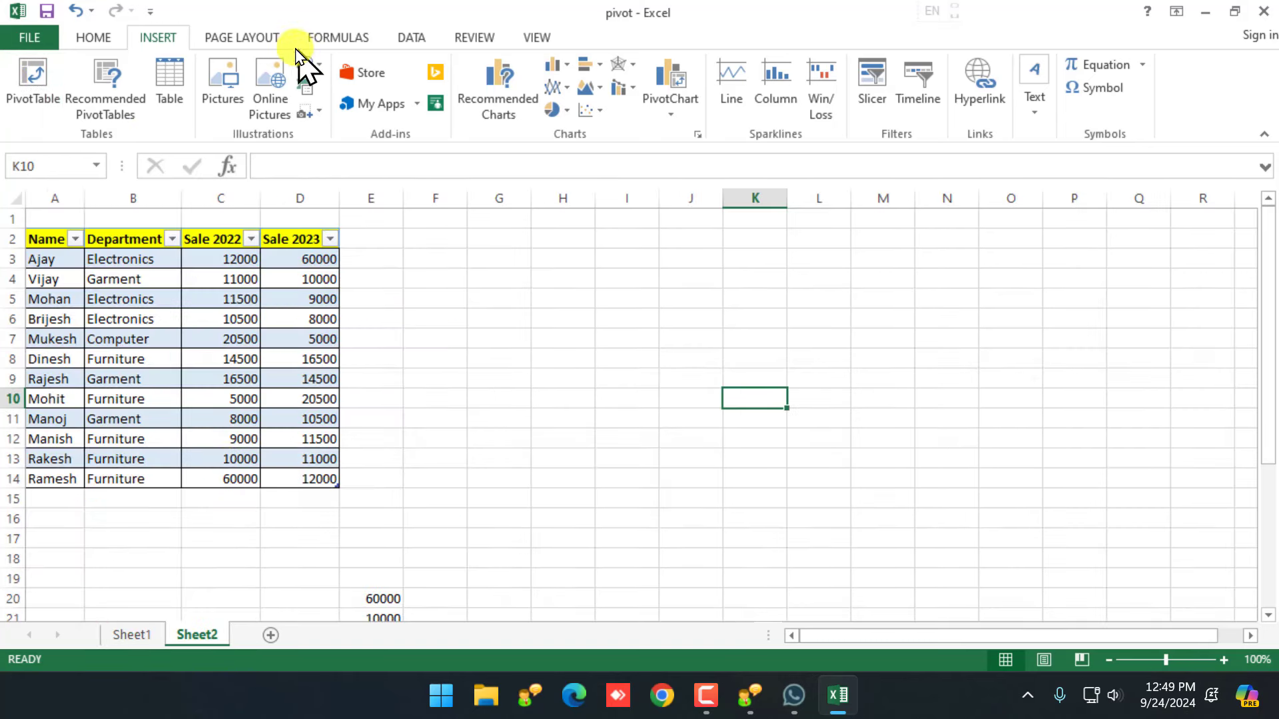
click(93, 39)
click(1143, 120)
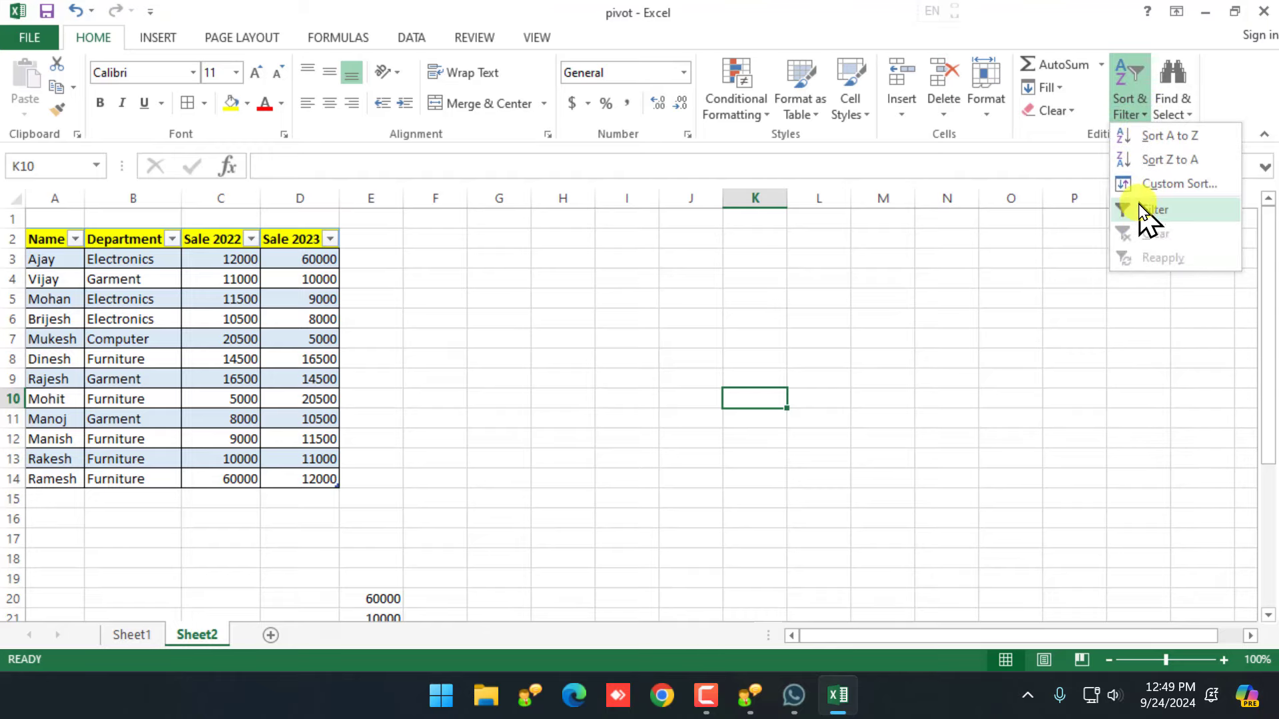
click(200, 322)
Filter the table on Sheet2 by Department to show only the Electronics rows.
scroll(70, 241, up, 2)
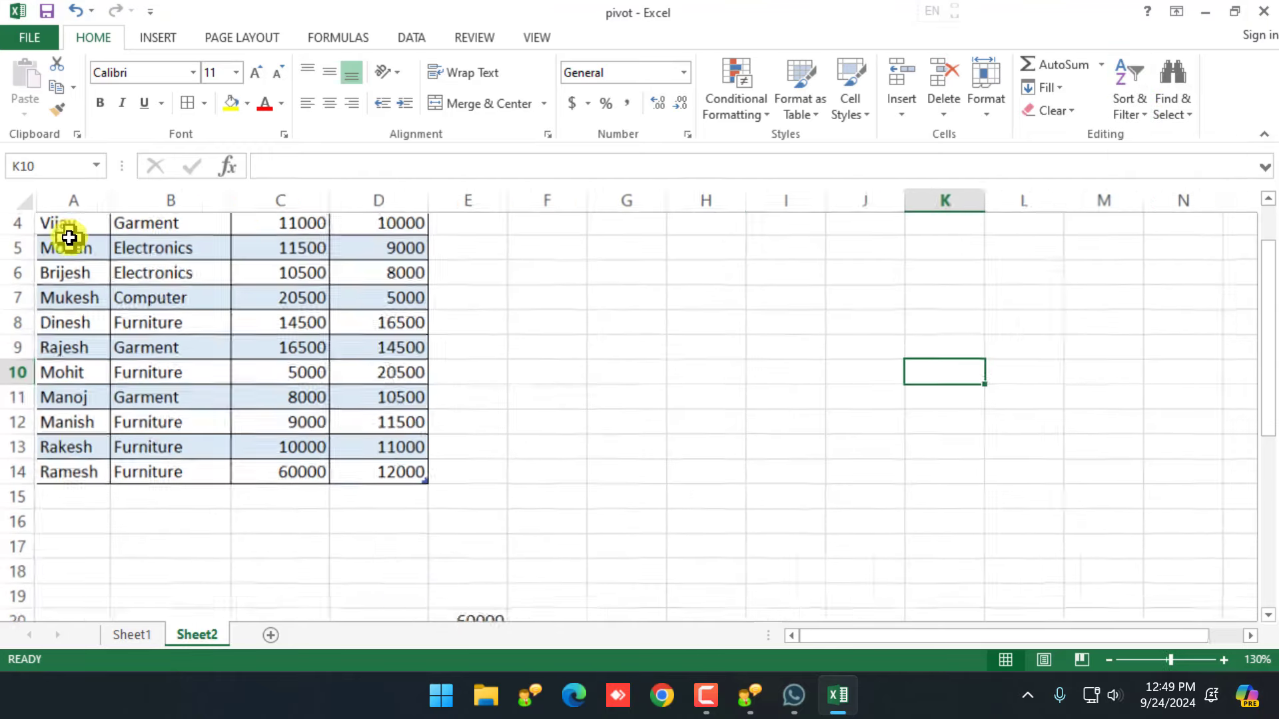
scroll(174, 299, up, 1)
scroll(113, 251, up, 2)
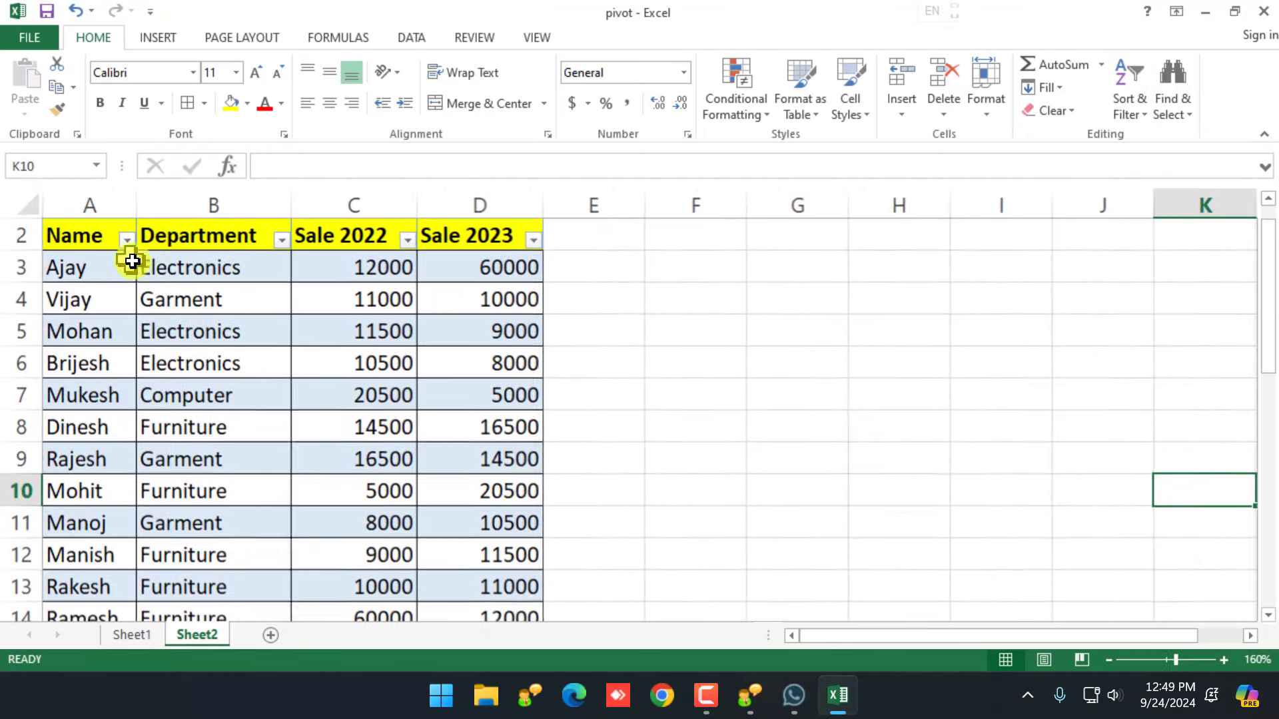
scroll(131, 257, up, 1)
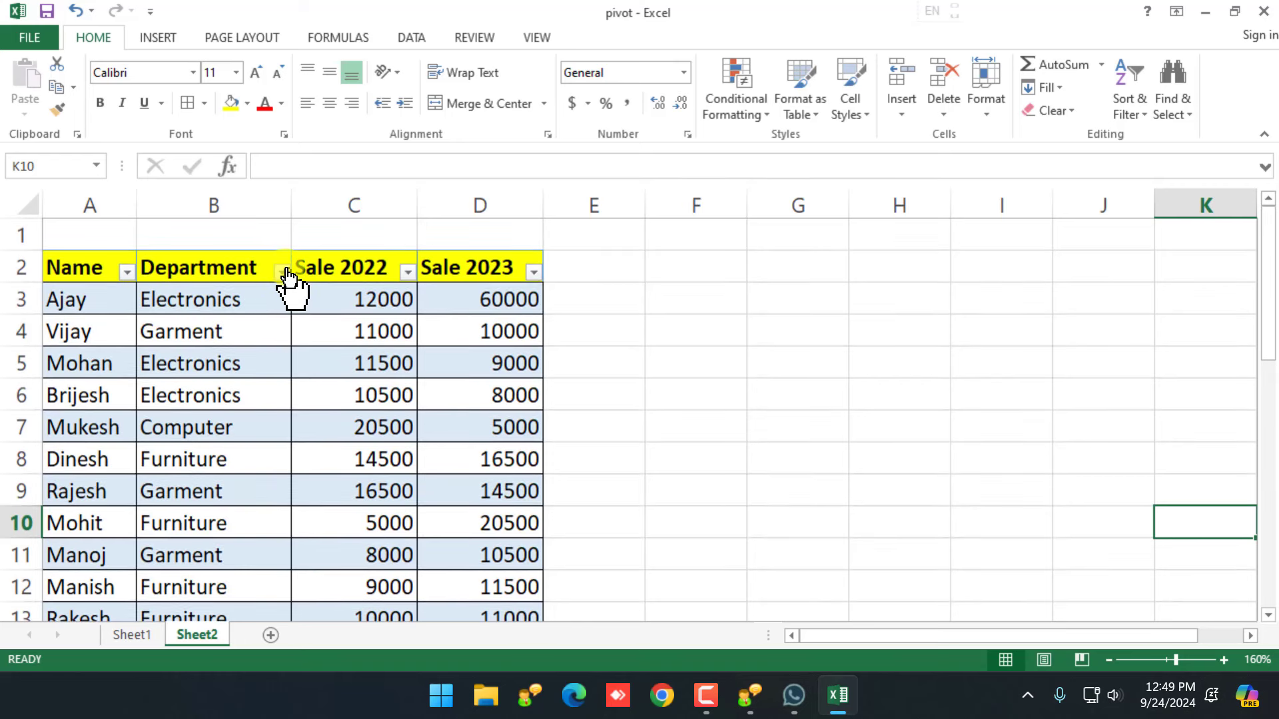
click(284, 272)
scroll(113, 506, down, 1)
scroll(114, 512, up, 1)
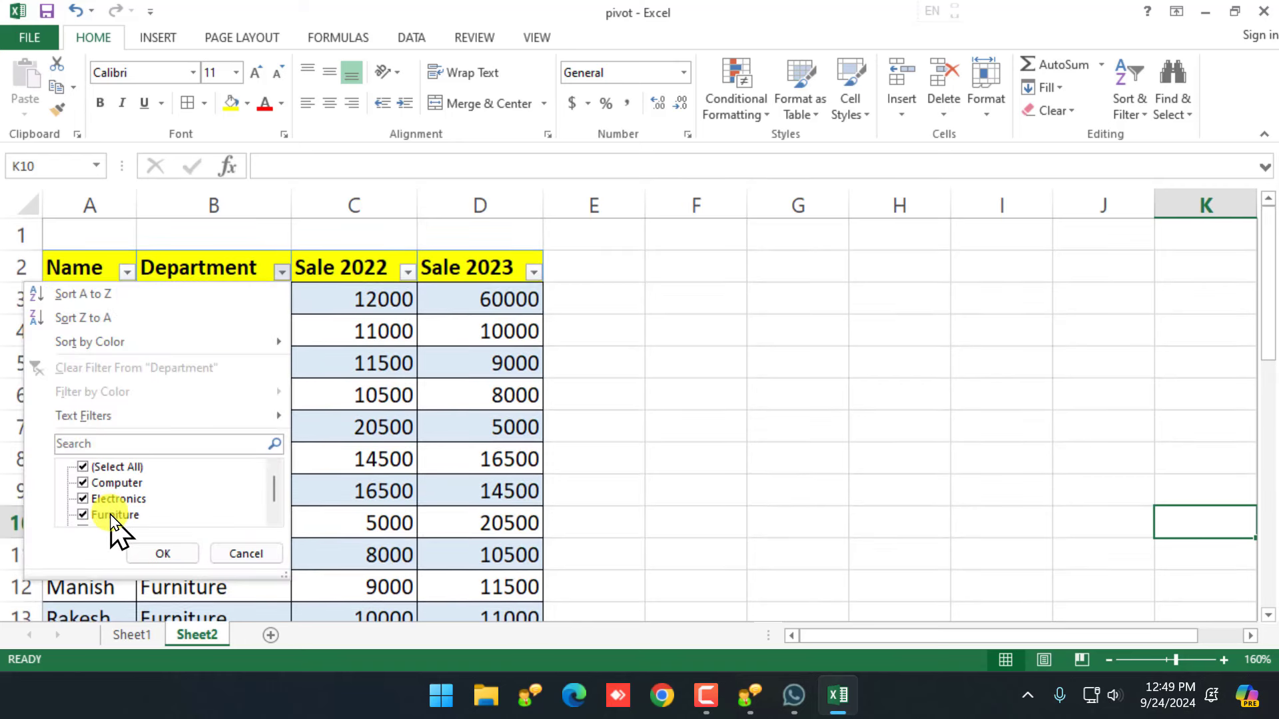
click(83, 466)
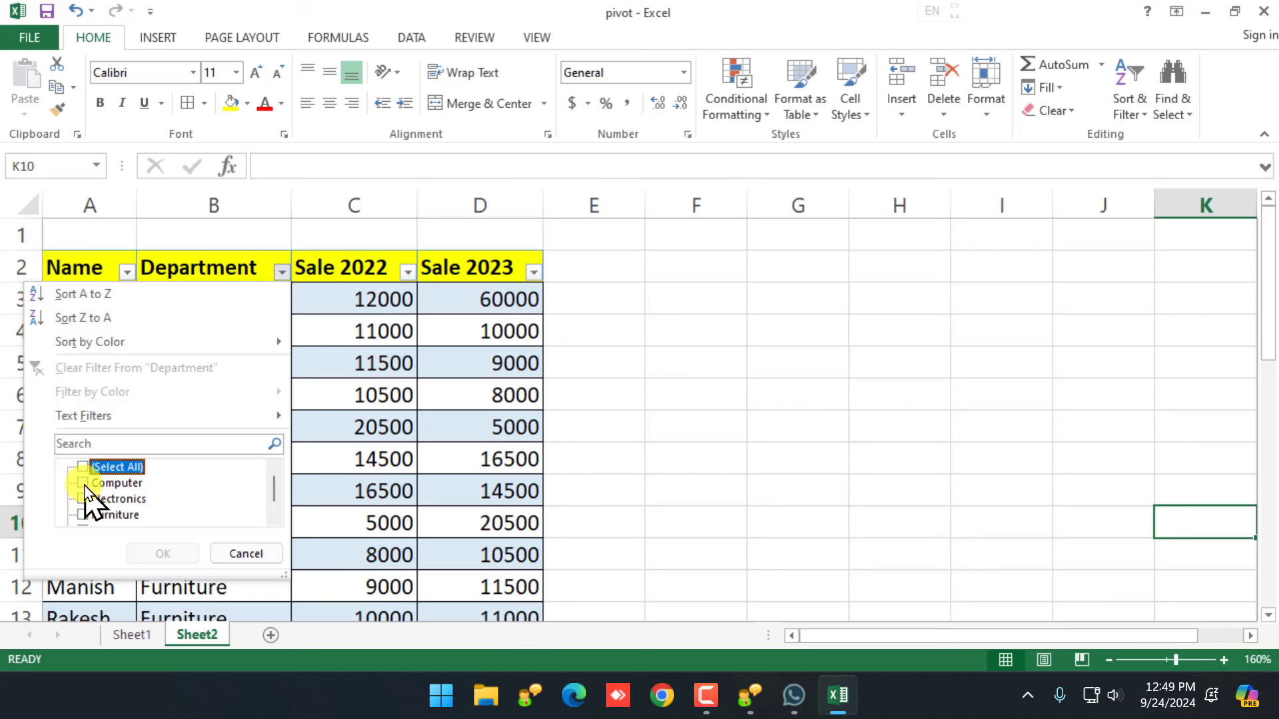
click(82, 483)
click(83, 499)
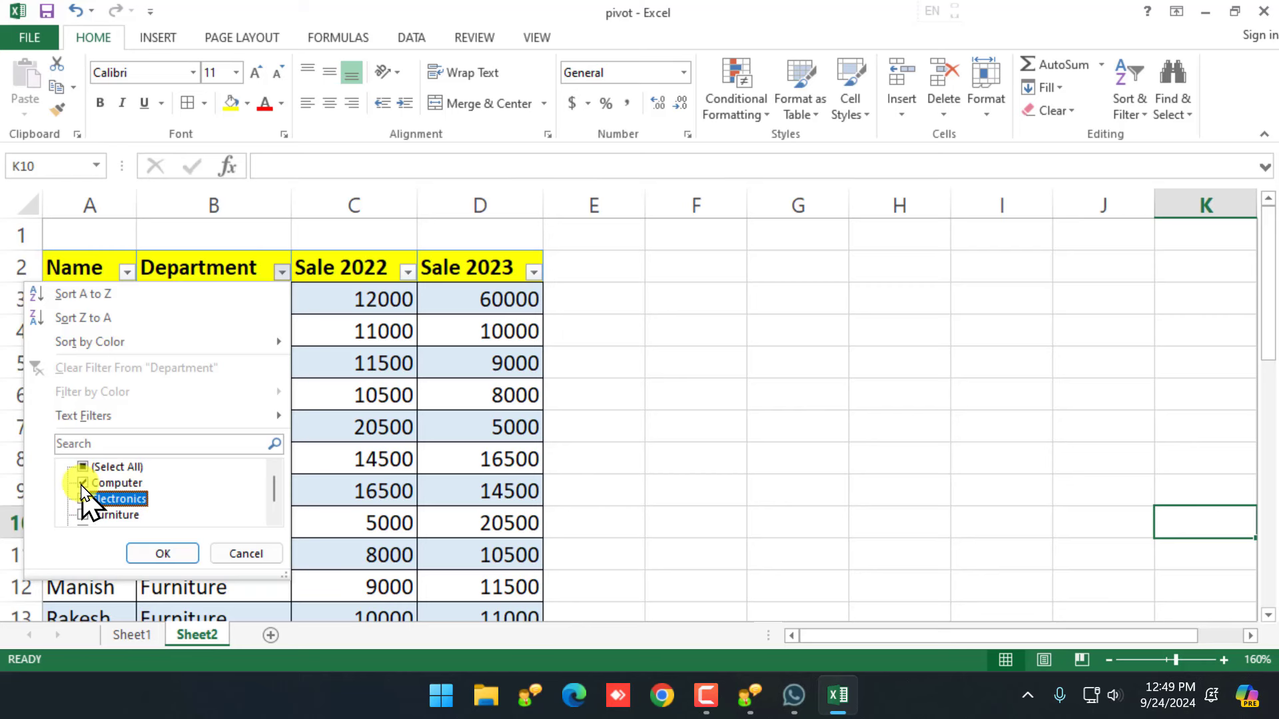
click(83, 483)
click(159, 555)
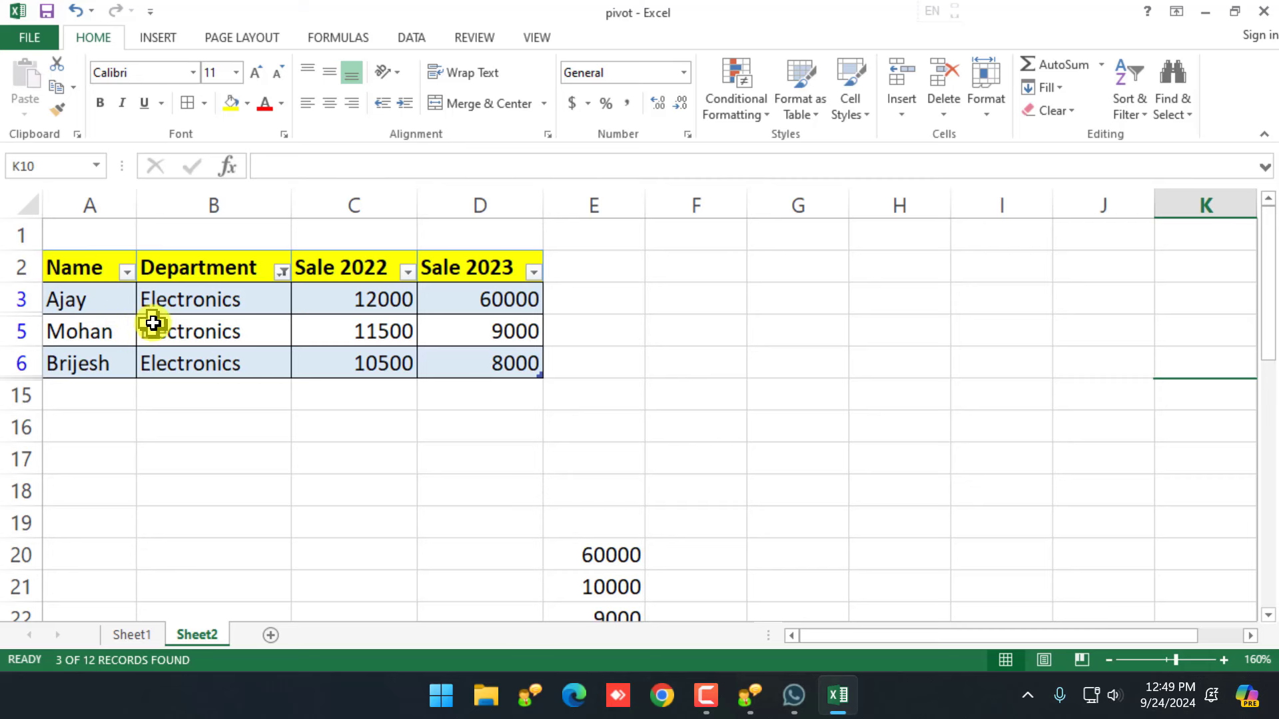
Change the Department filter on Sheet2 to show only the Furniture rows.
click(282, 272)
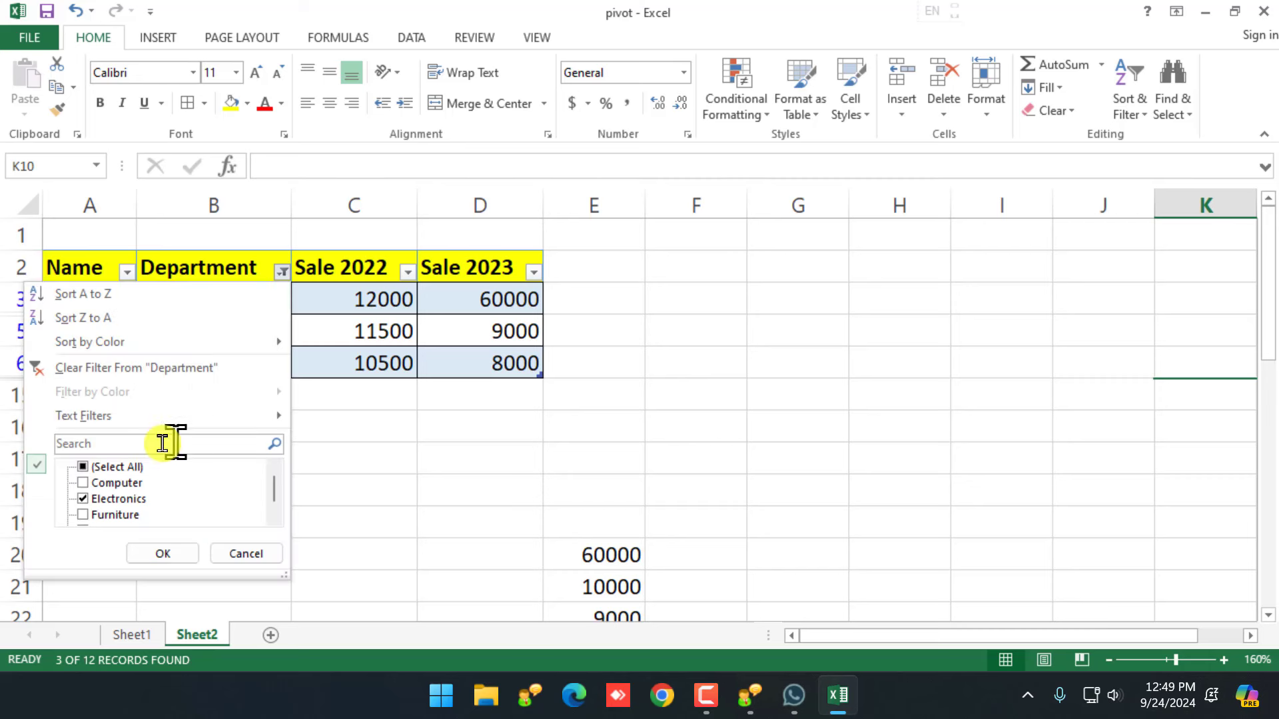
click(85, 467)
click(86, 468)
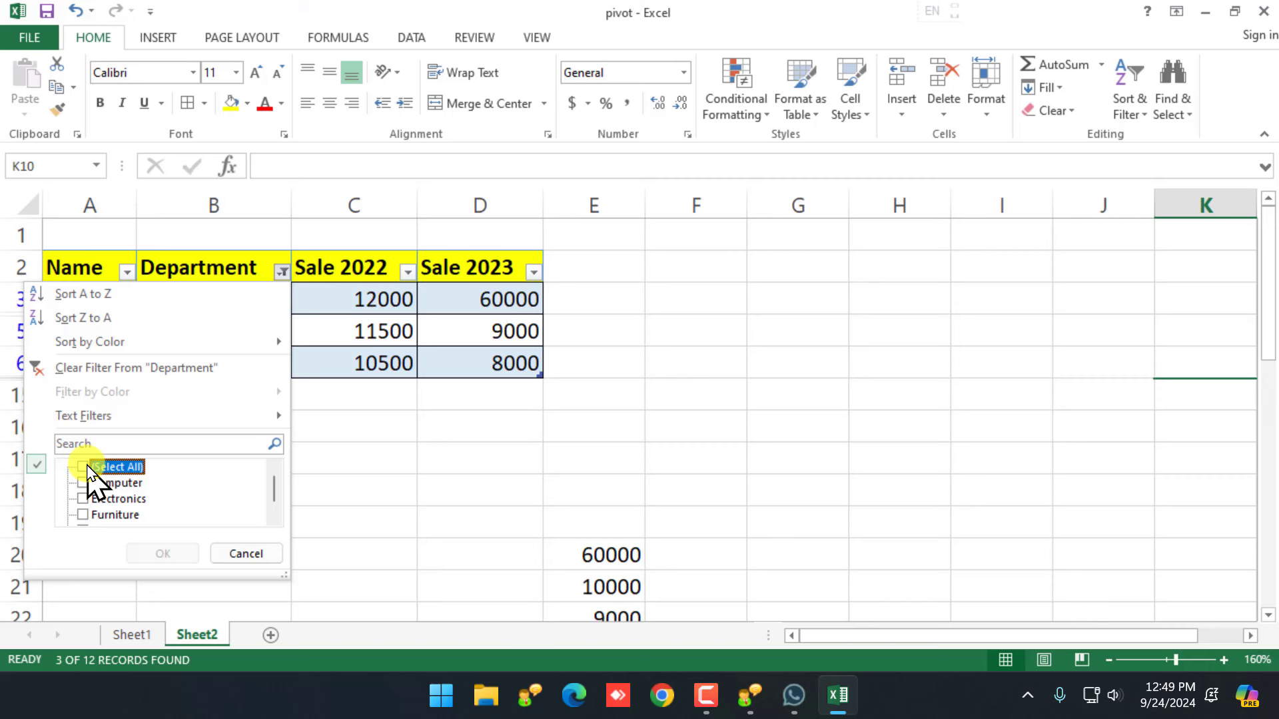
scroll(88, 501, down, 1)
click(81, 500)
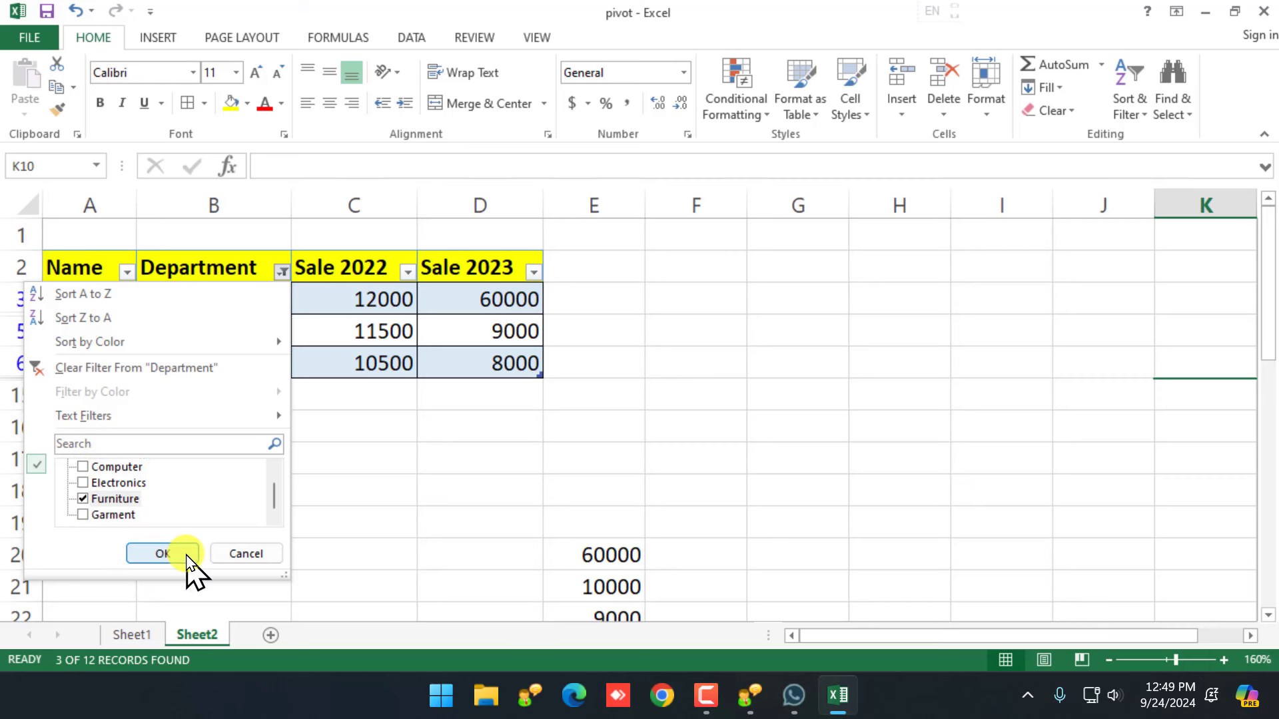
click(181, 553)
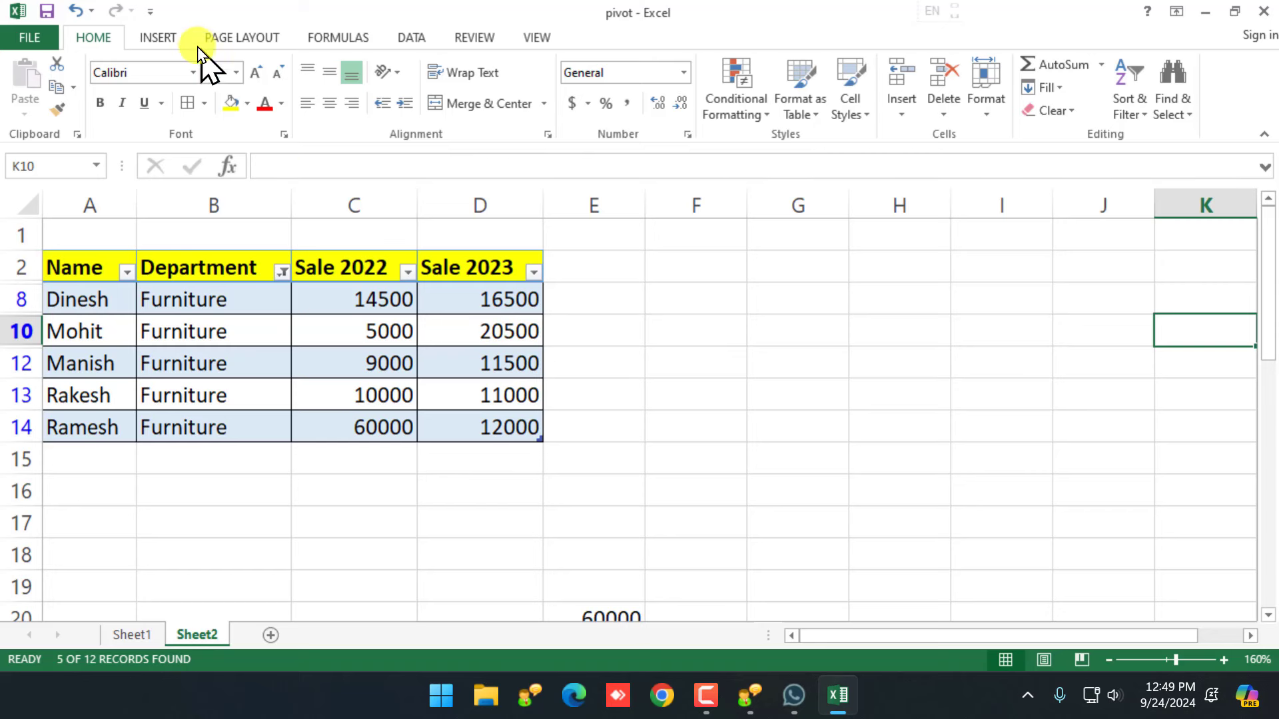
click(166, 37)
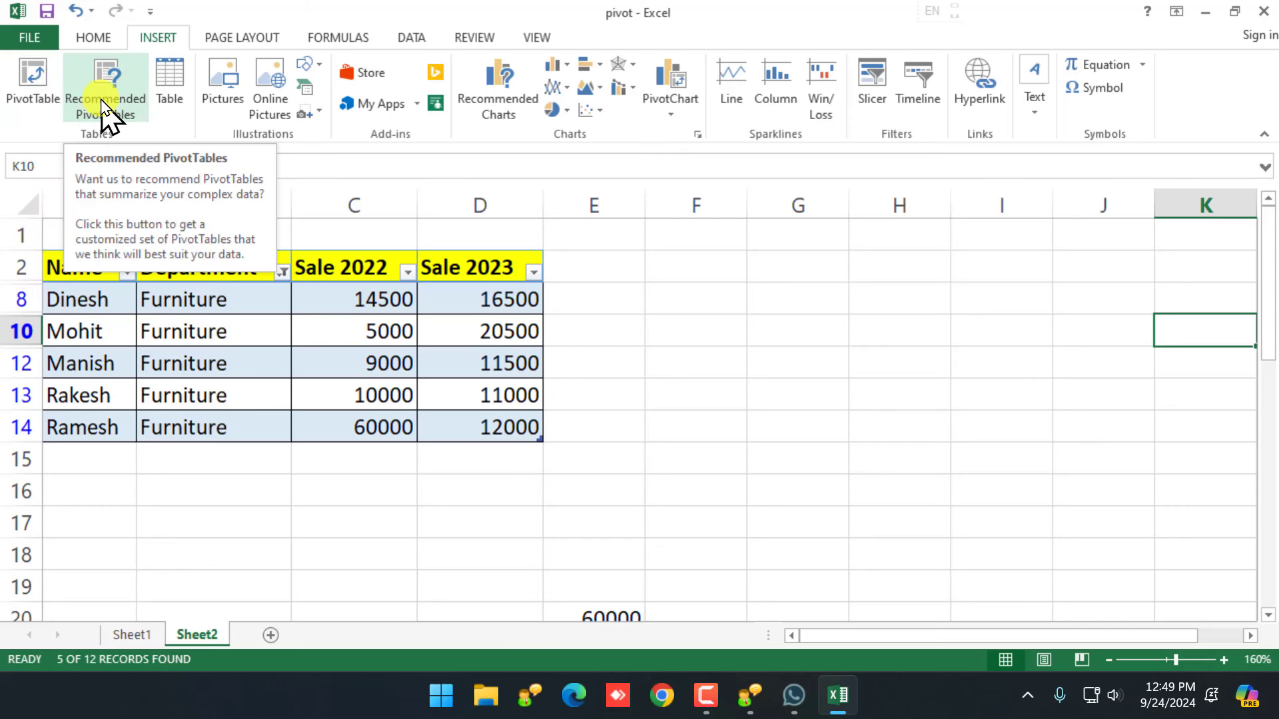
click(759, 363)
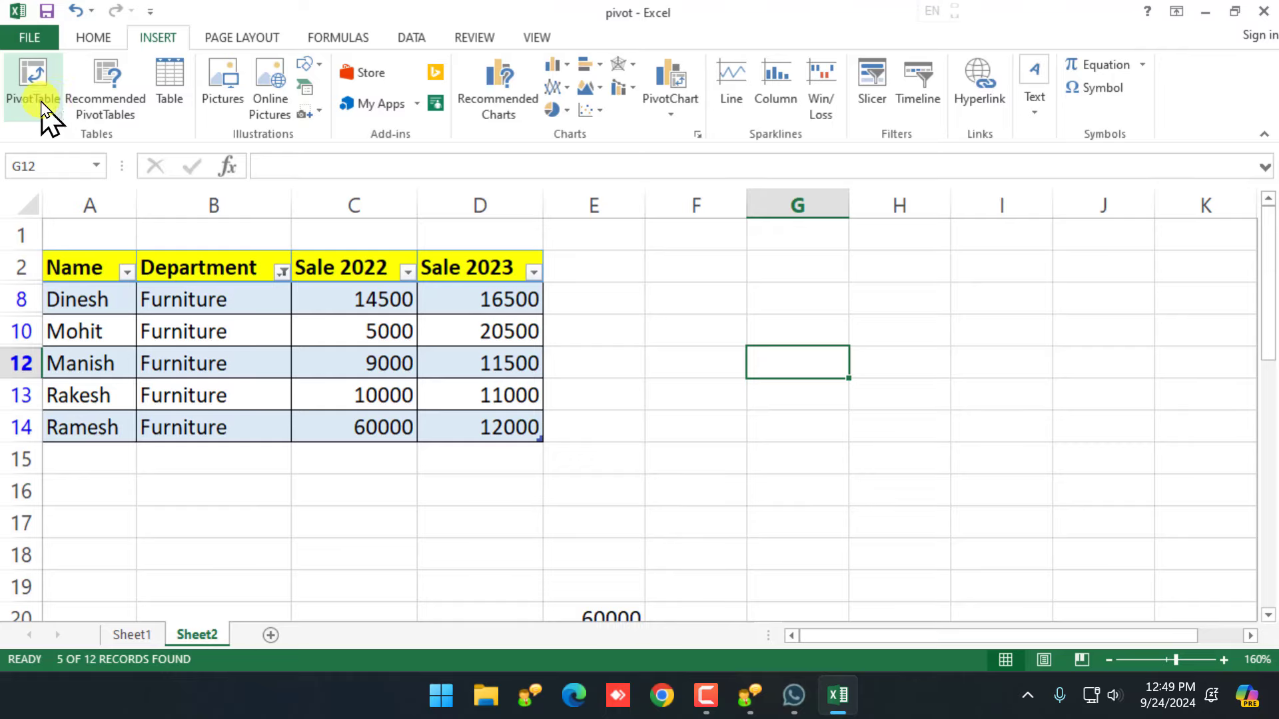
click(659, 457)
Return to Sheet1 and examine the table's Name, Department, Sale 2022 and Sale 2023 columns.
click(126, 635)
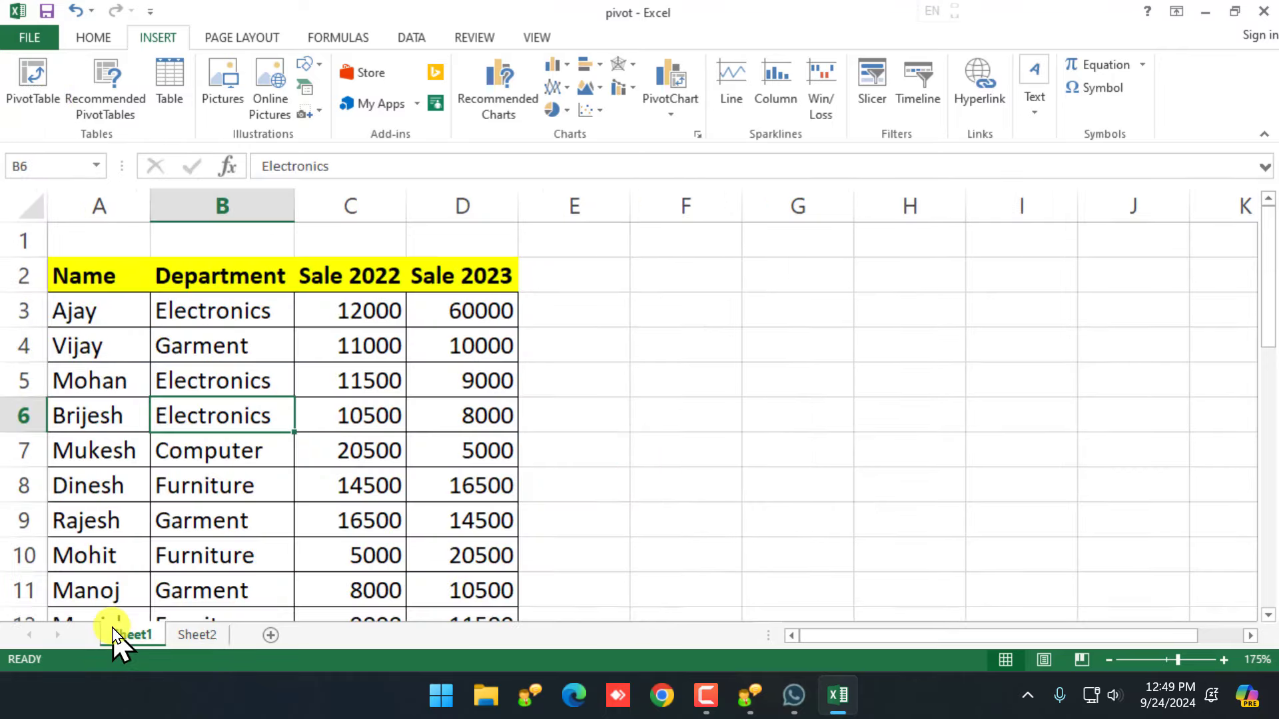
scroll(348, 337, down, 2)
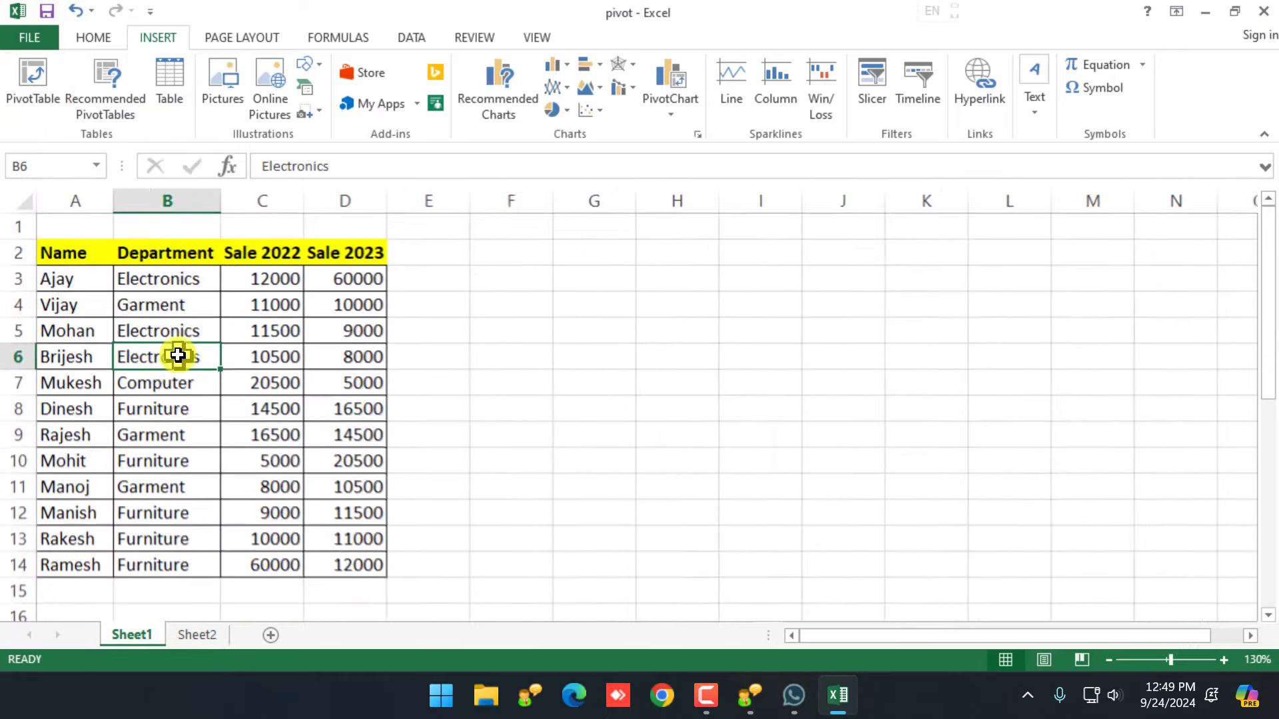
scroll(100, 321, down, 1)
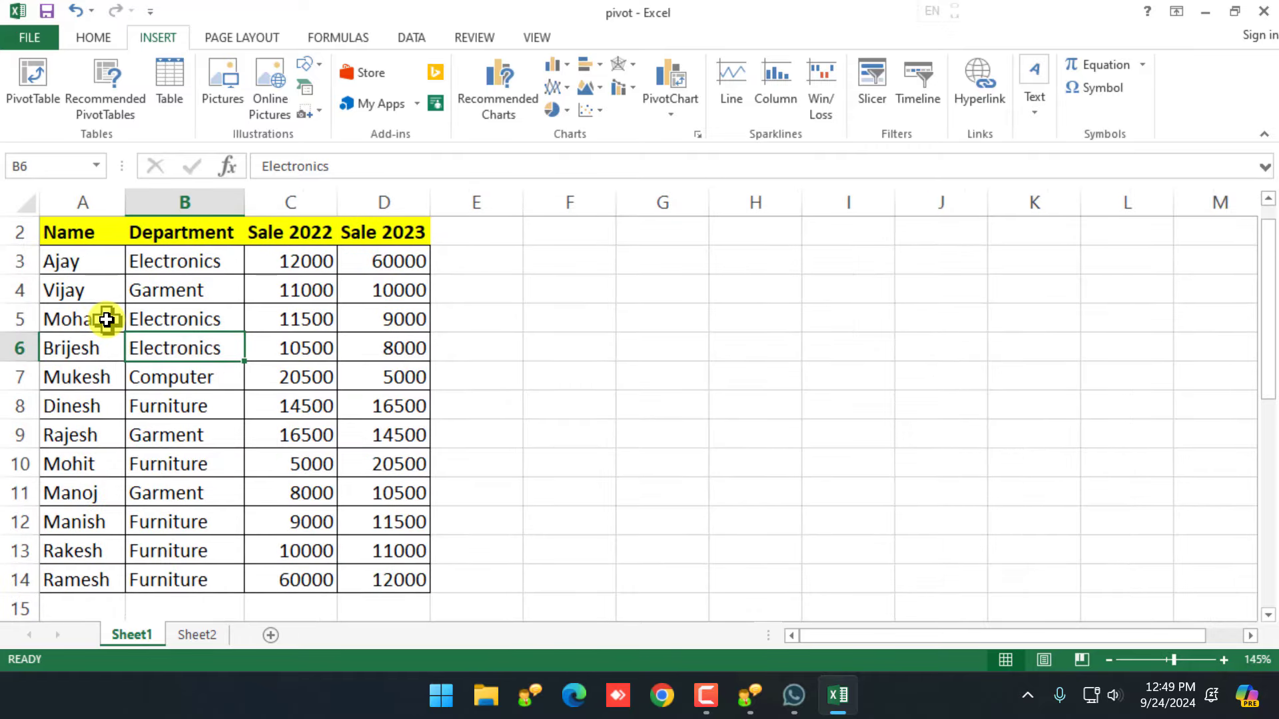
click(133, 314)
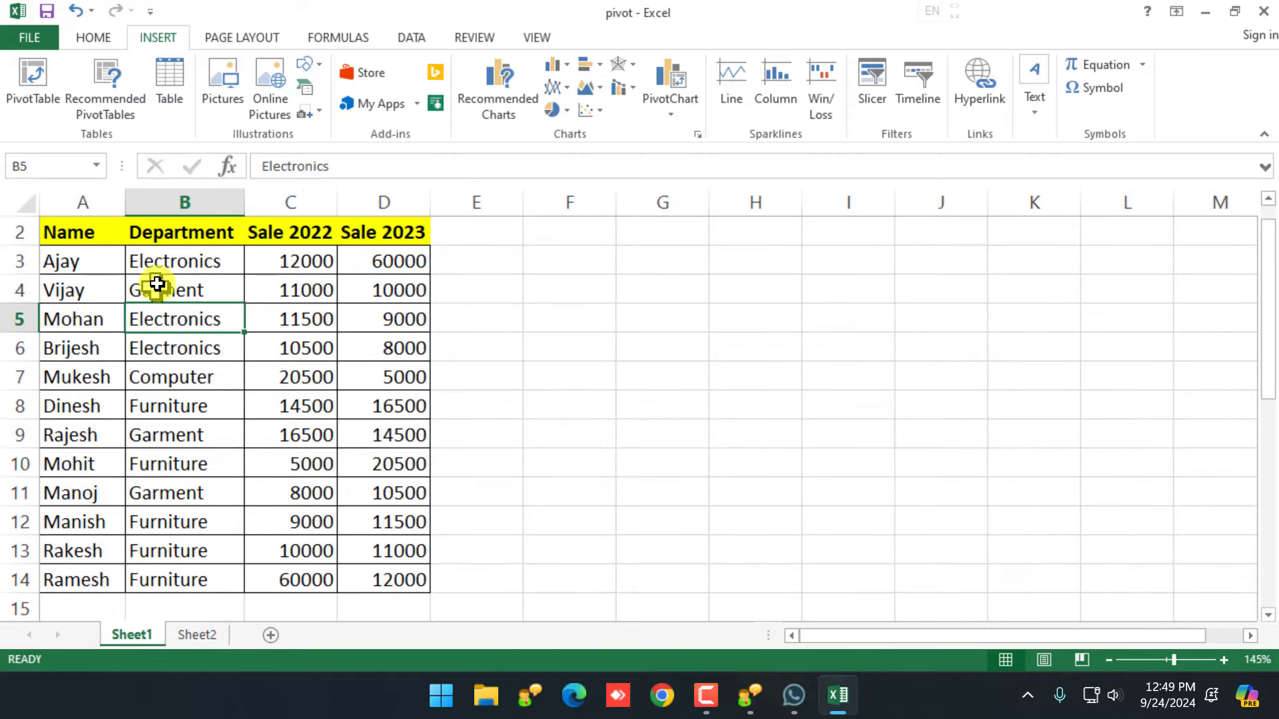
click(165, 269)
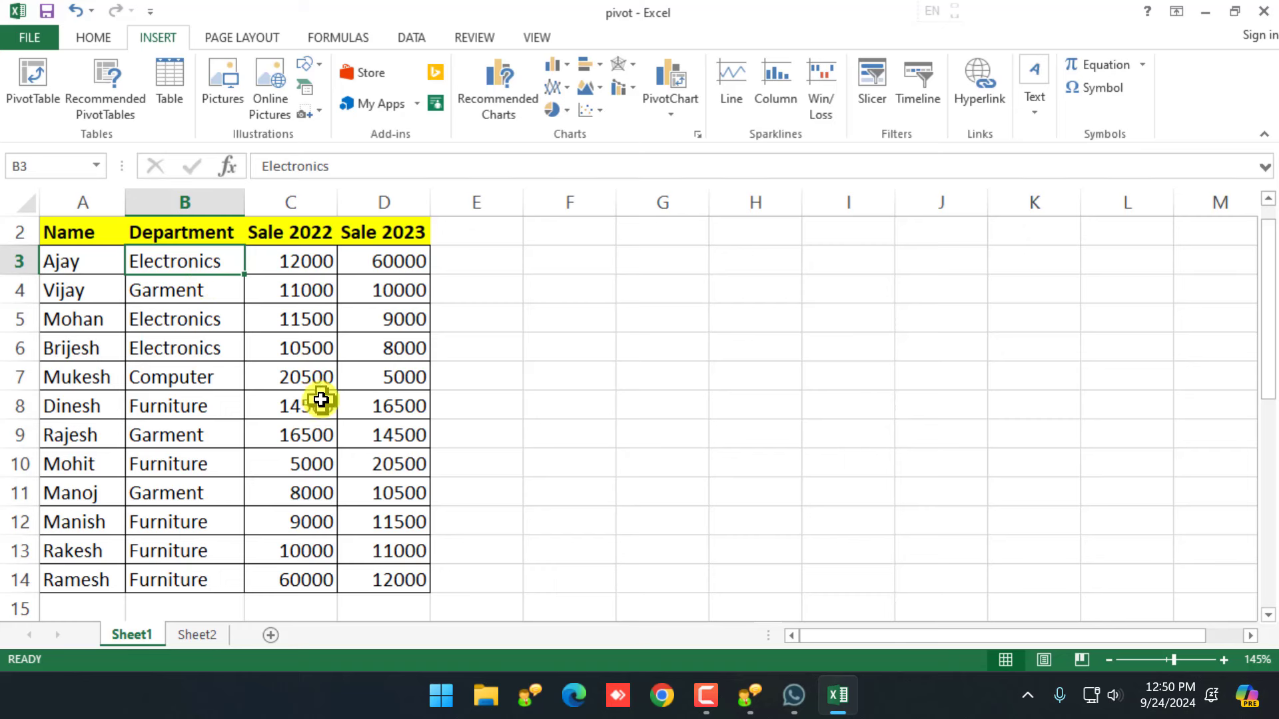
click(306, 238)
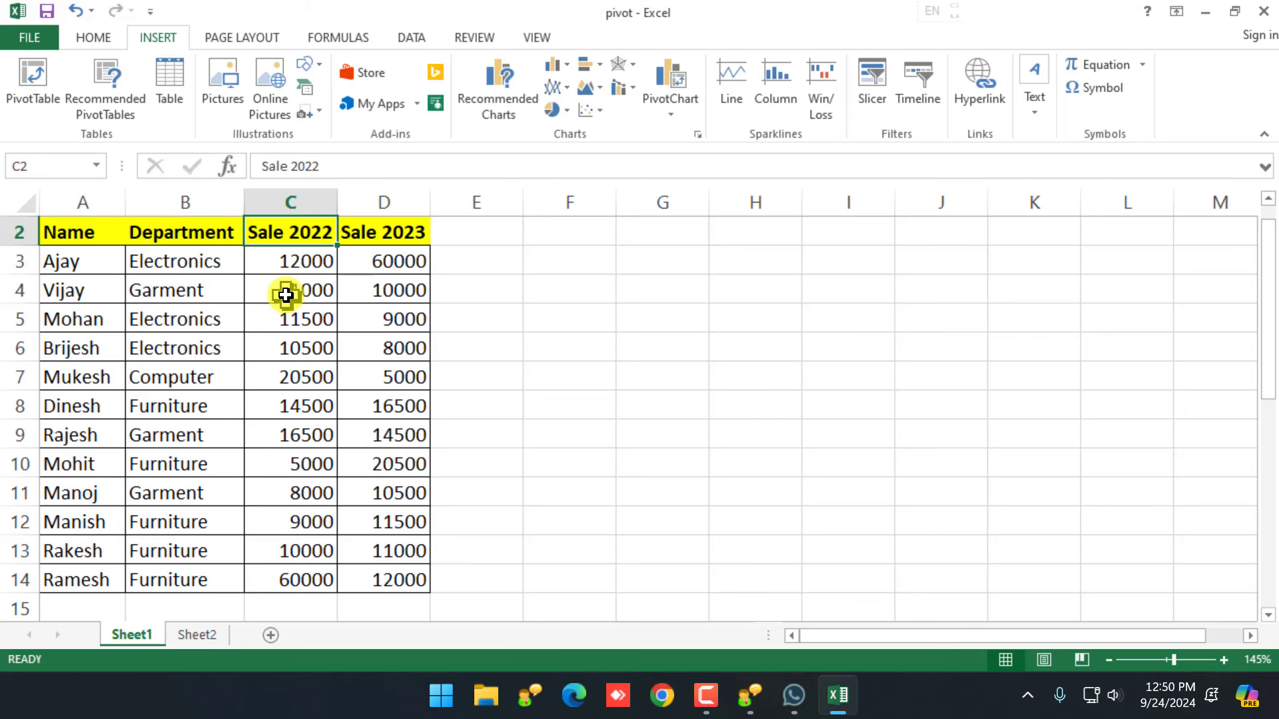
click(400, 291)
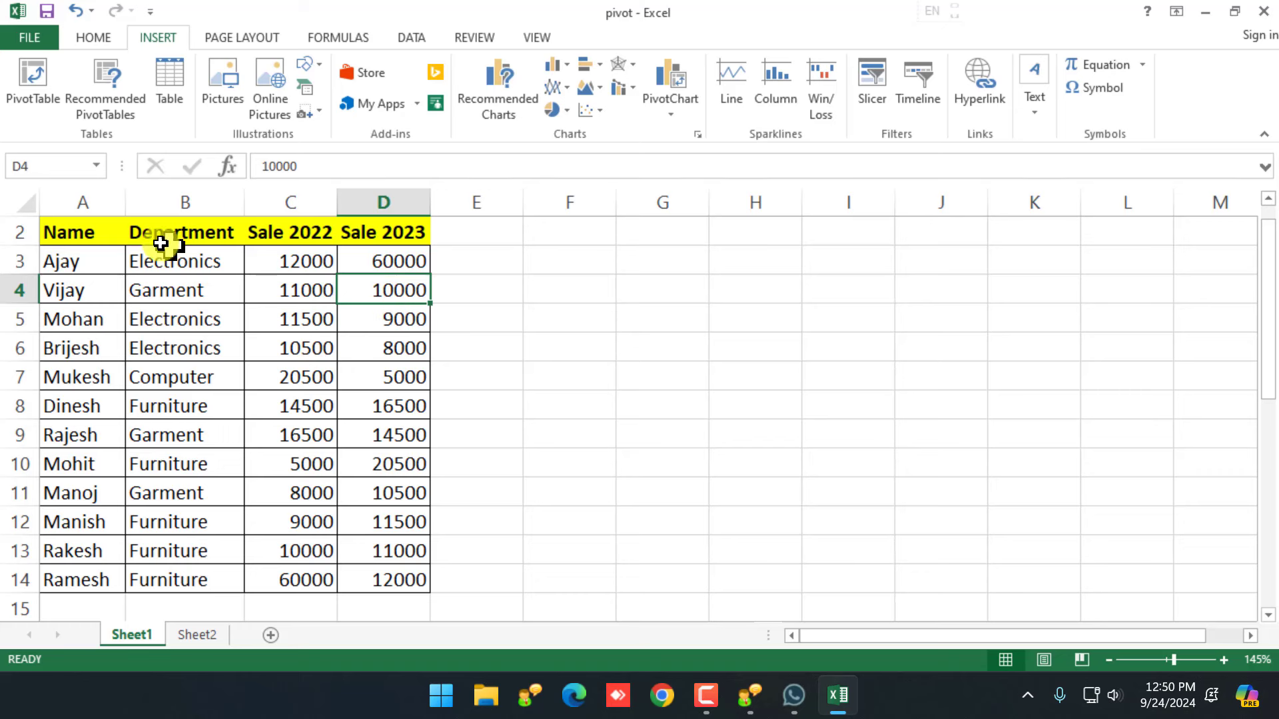
click(88, 227)
click(130, 311)
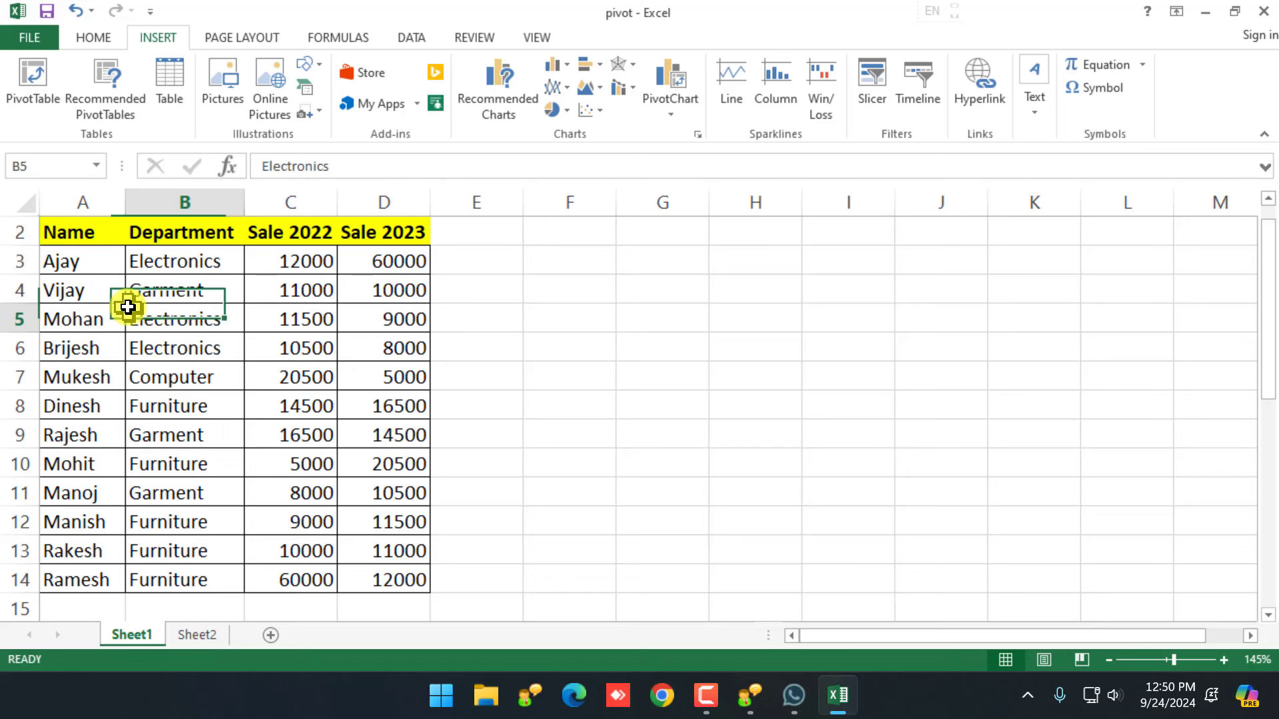
click(80, 233)
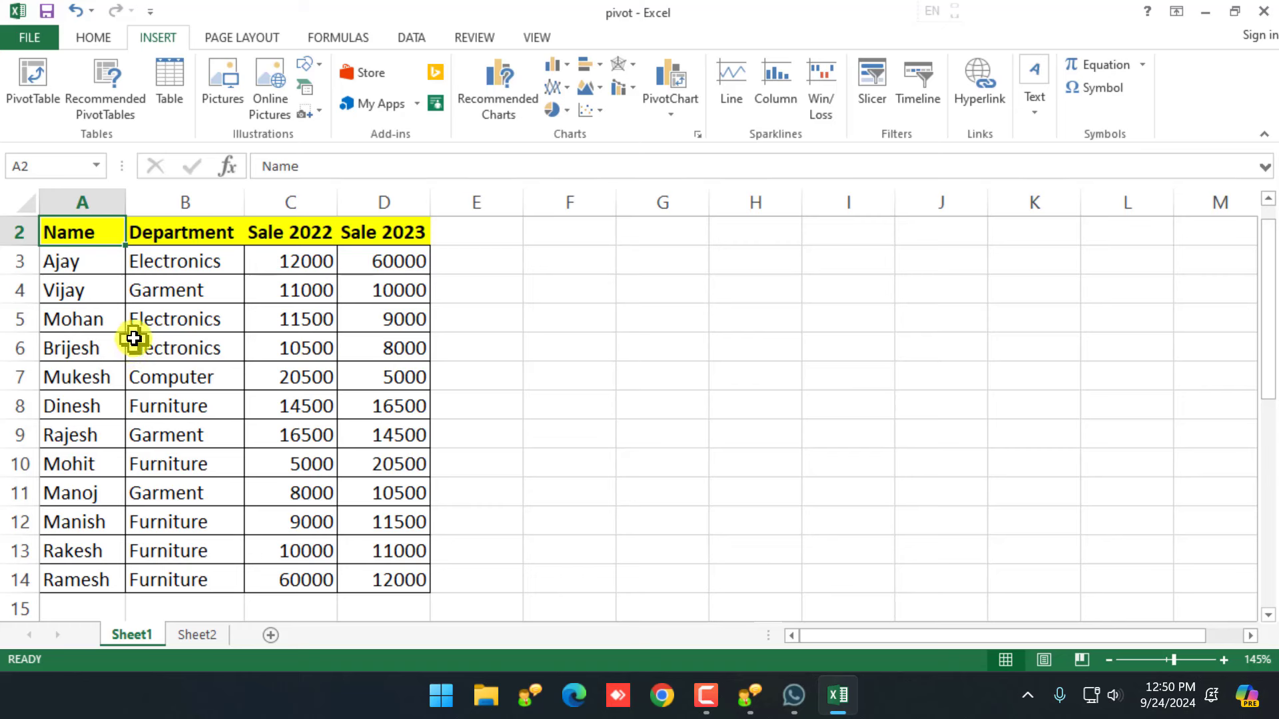
click(377, 405)
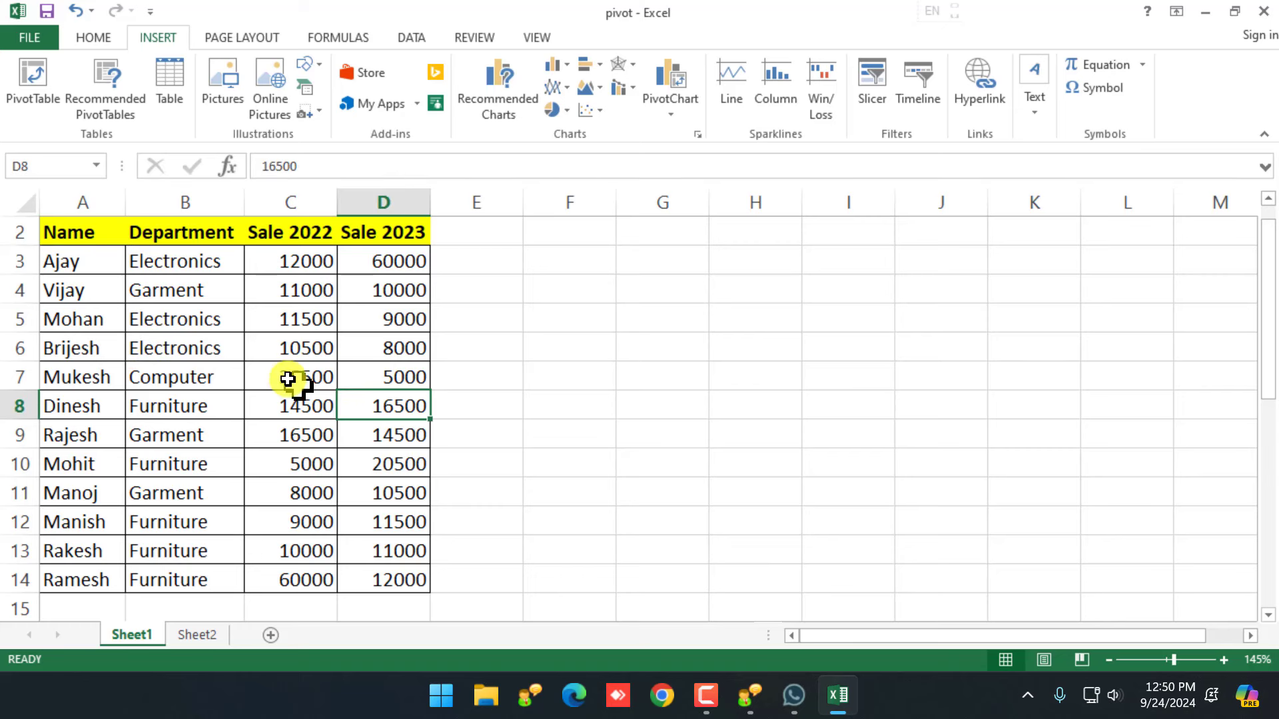
Create a PivotTable from the Sheet1 range A2:D14, headers included, and place it on a new worksheet.
drag(85, 235, 363, 582)
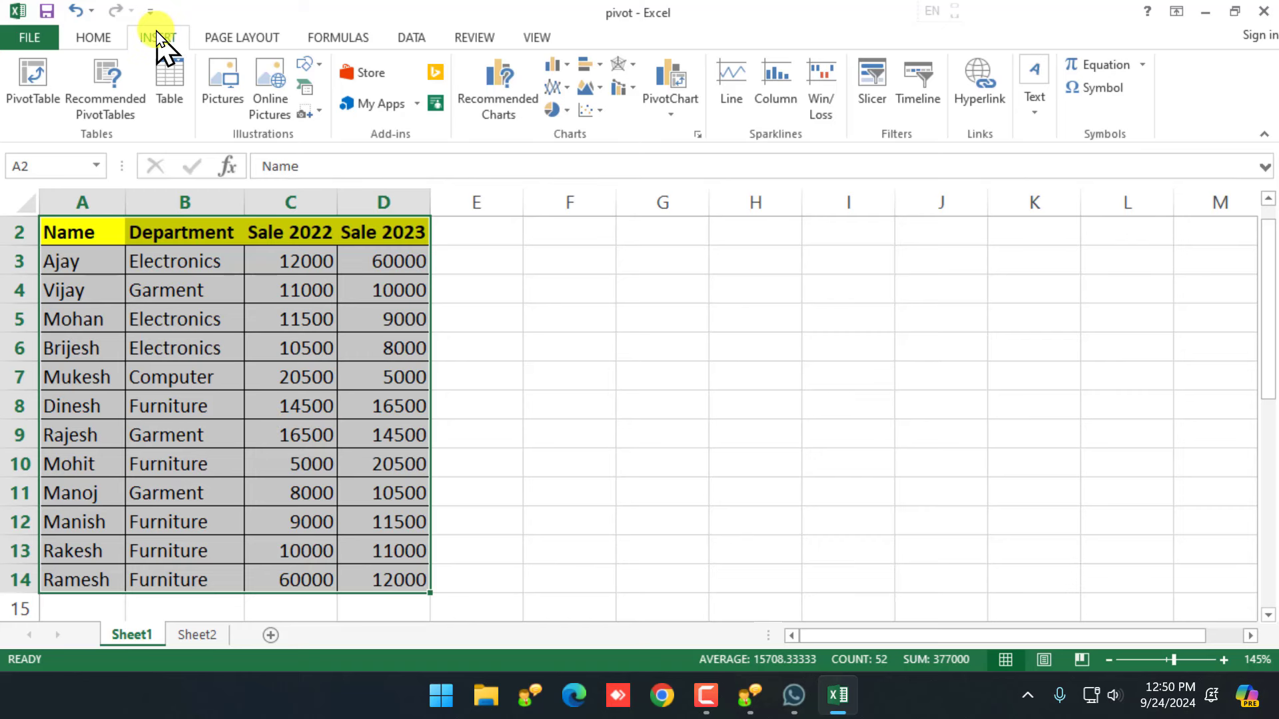
click(30, 106)
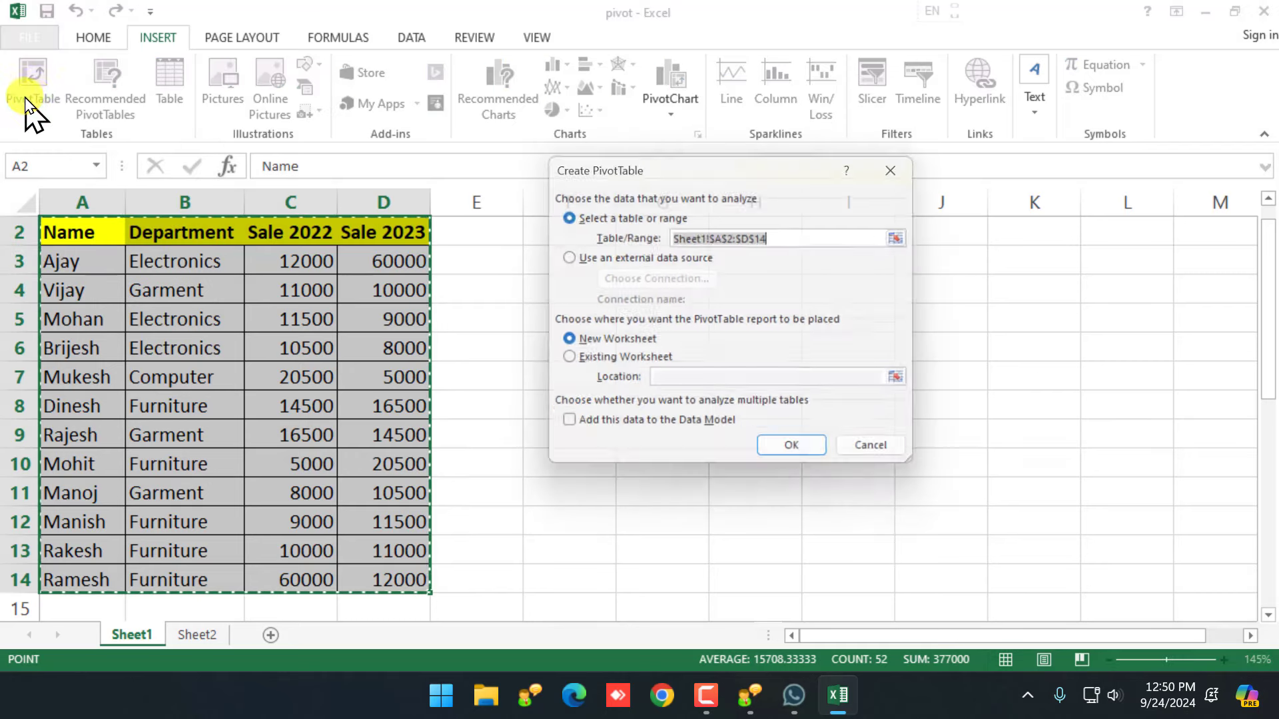
drag(685, 177, 616, 191)
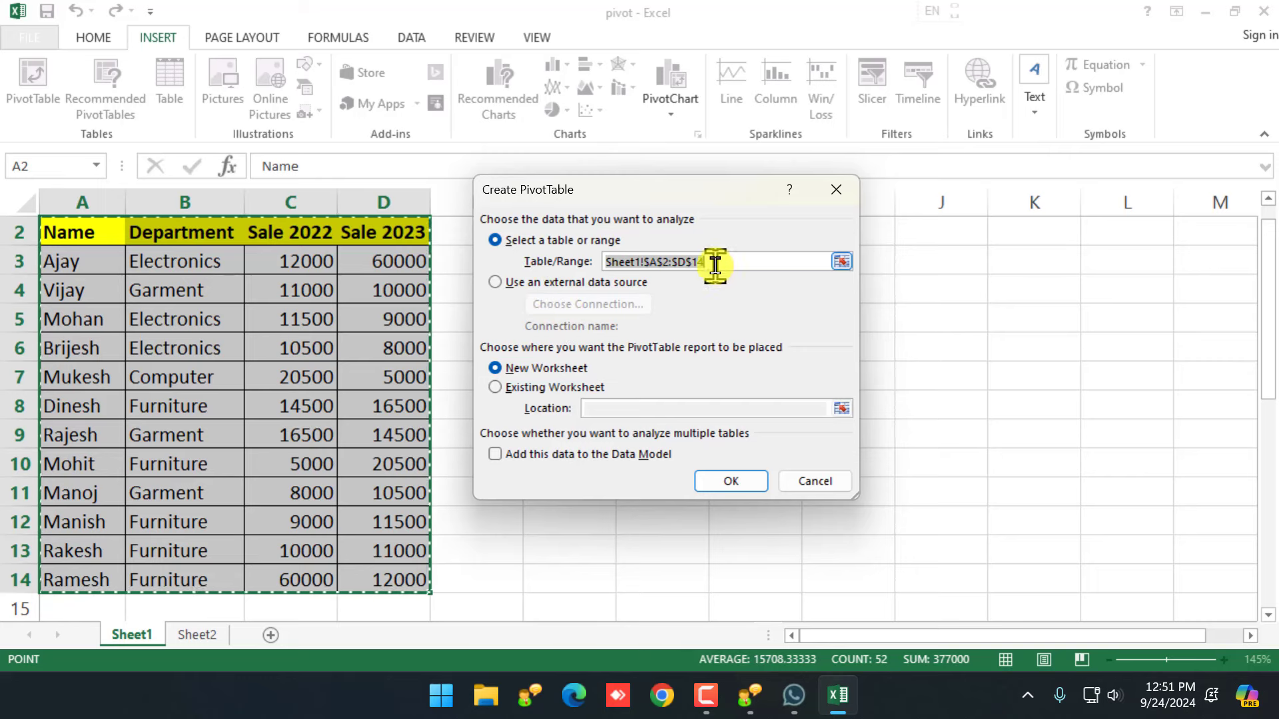
click(677, 261)
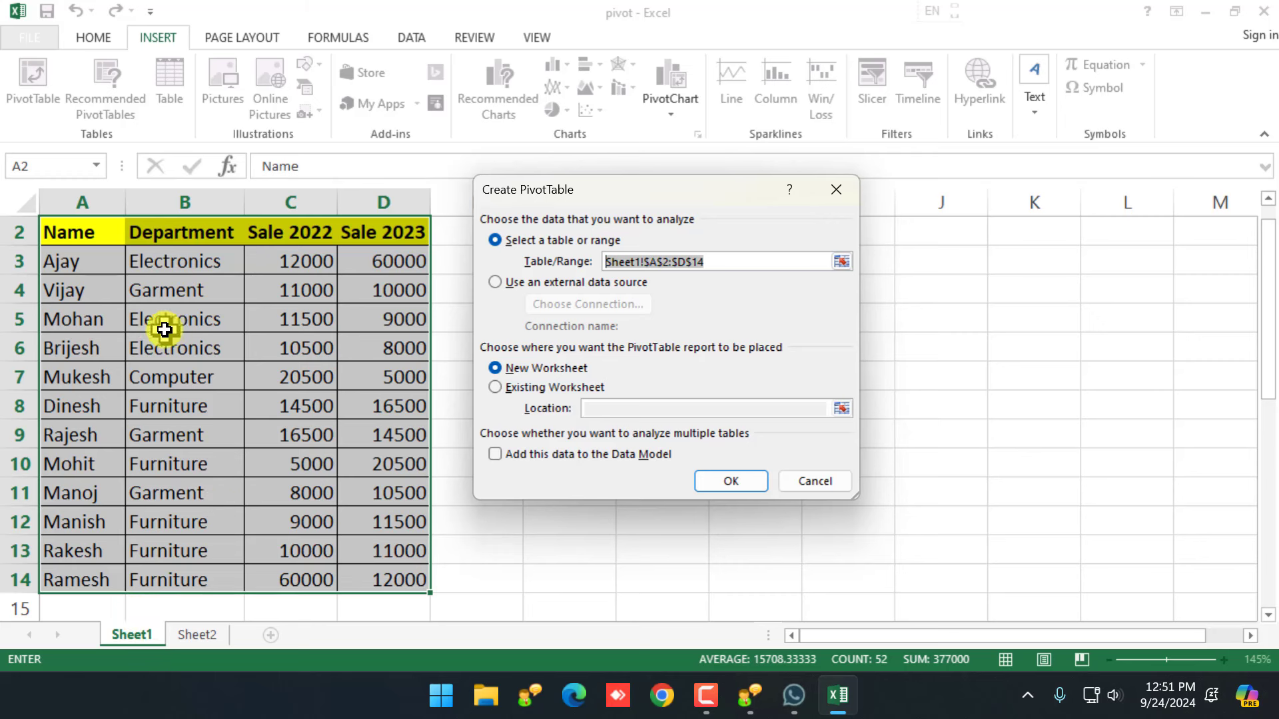
click(511, 370)
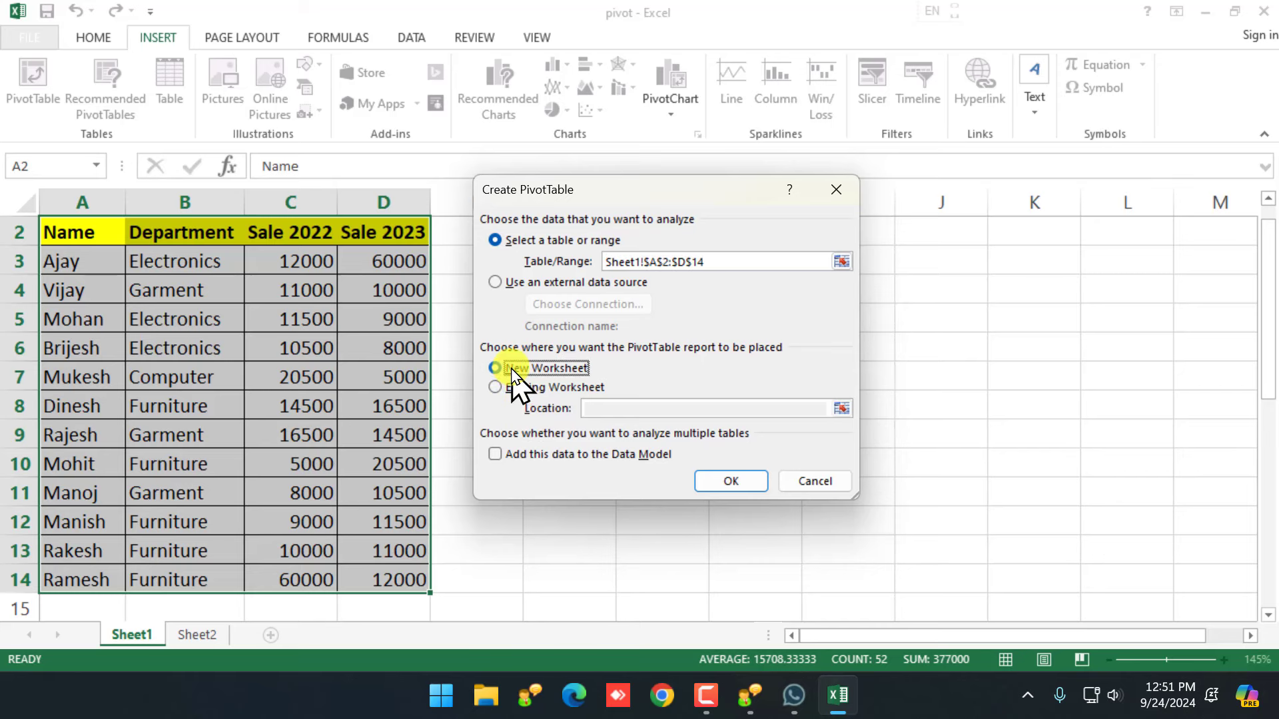
click(729, 478)
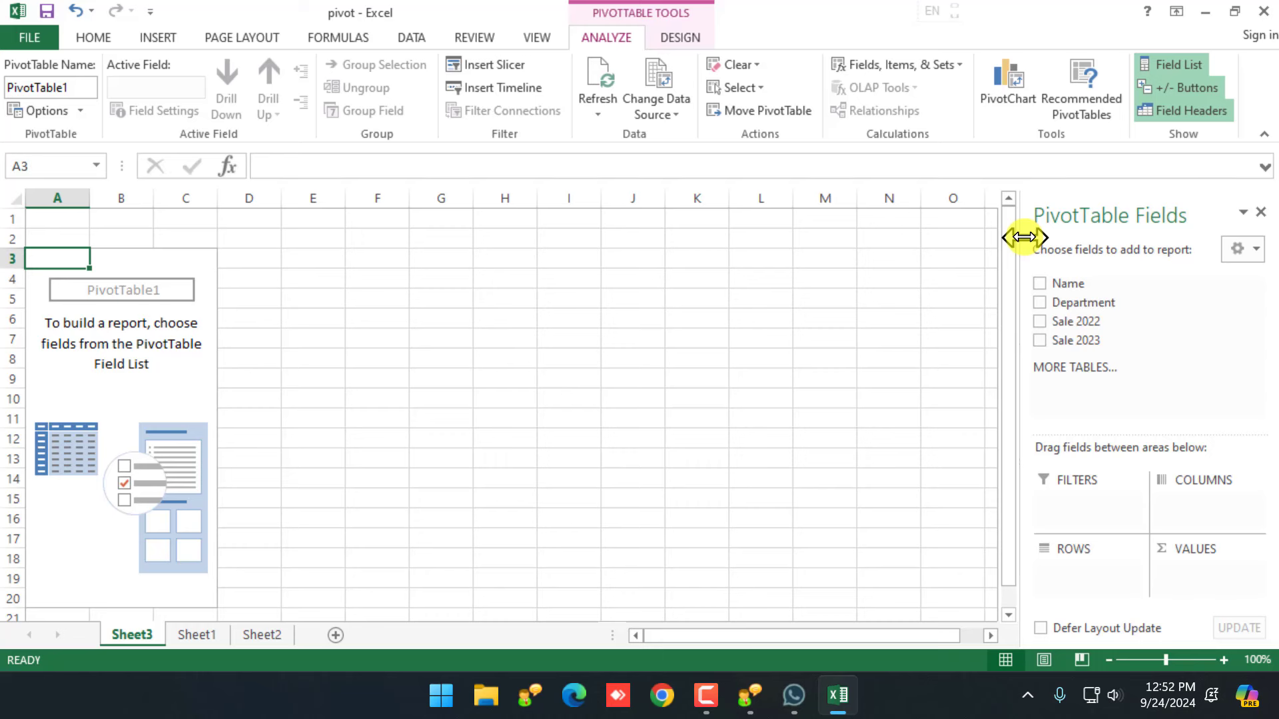
Add Name to the PivotTable rows and sum Sale 2022 and Sale 2023 for each name, leaving Department out.
click(1040, 284)
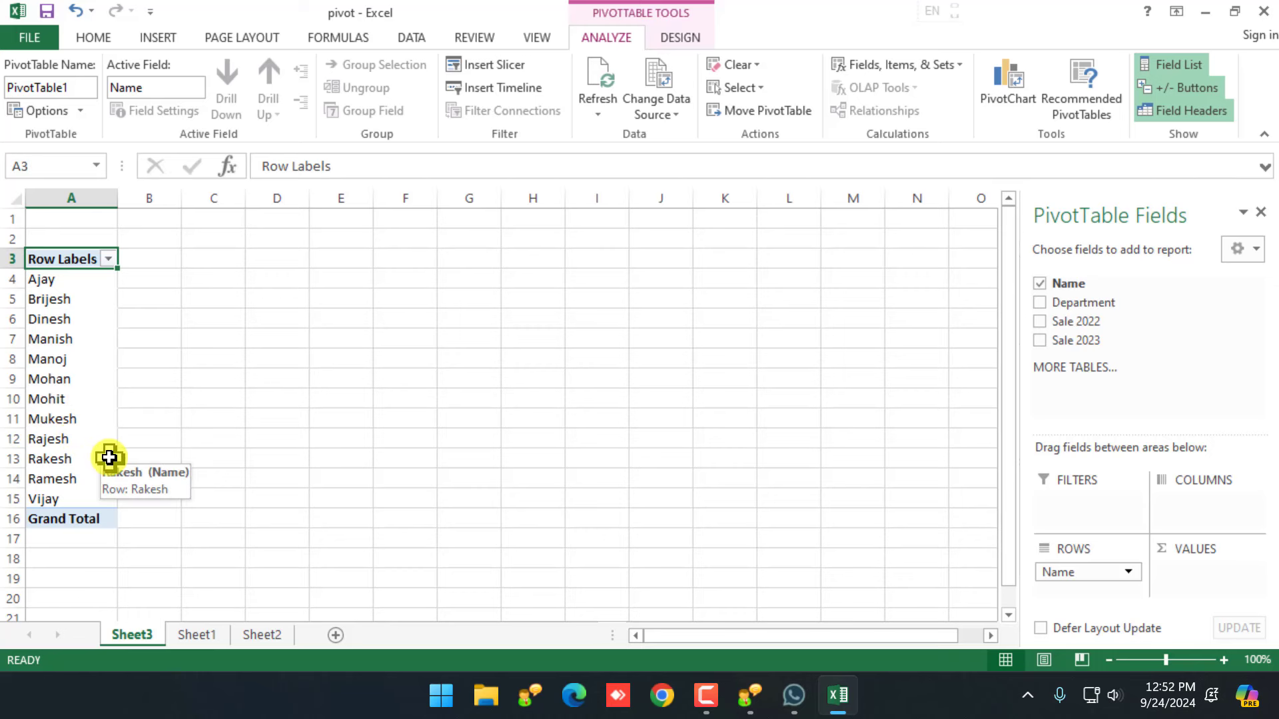
click(1041, 303)
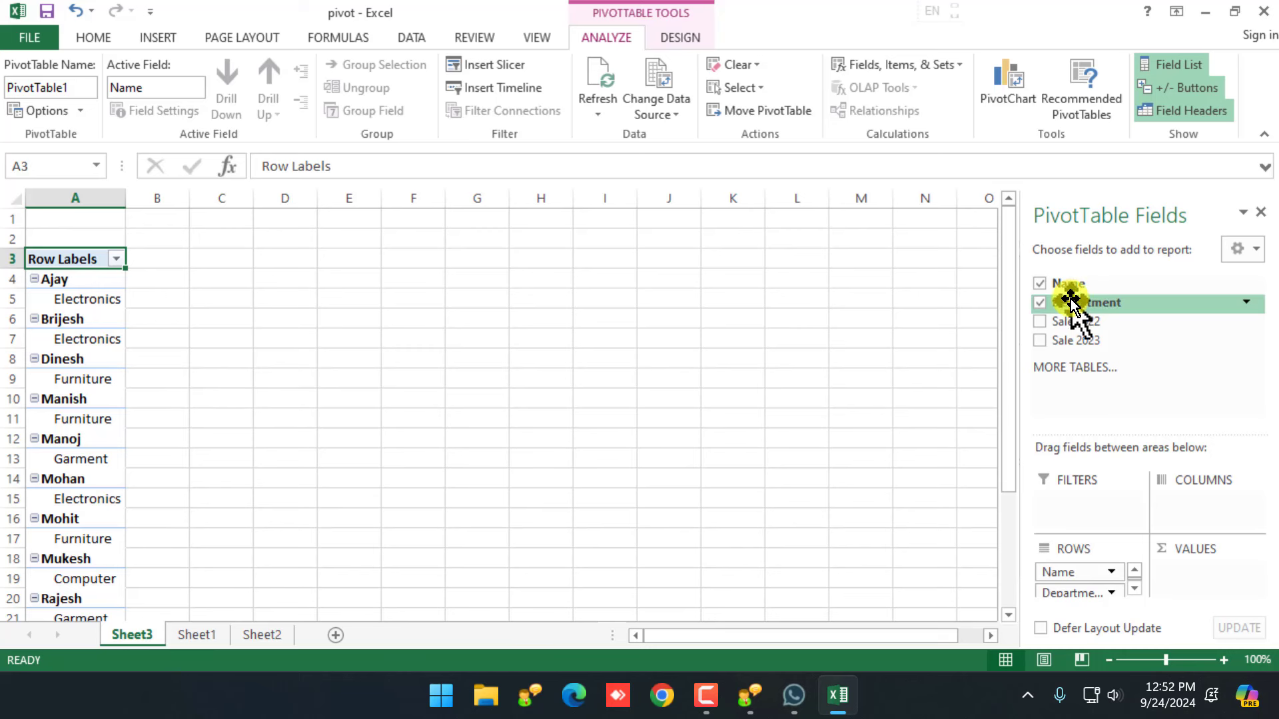
click(1041, 303)
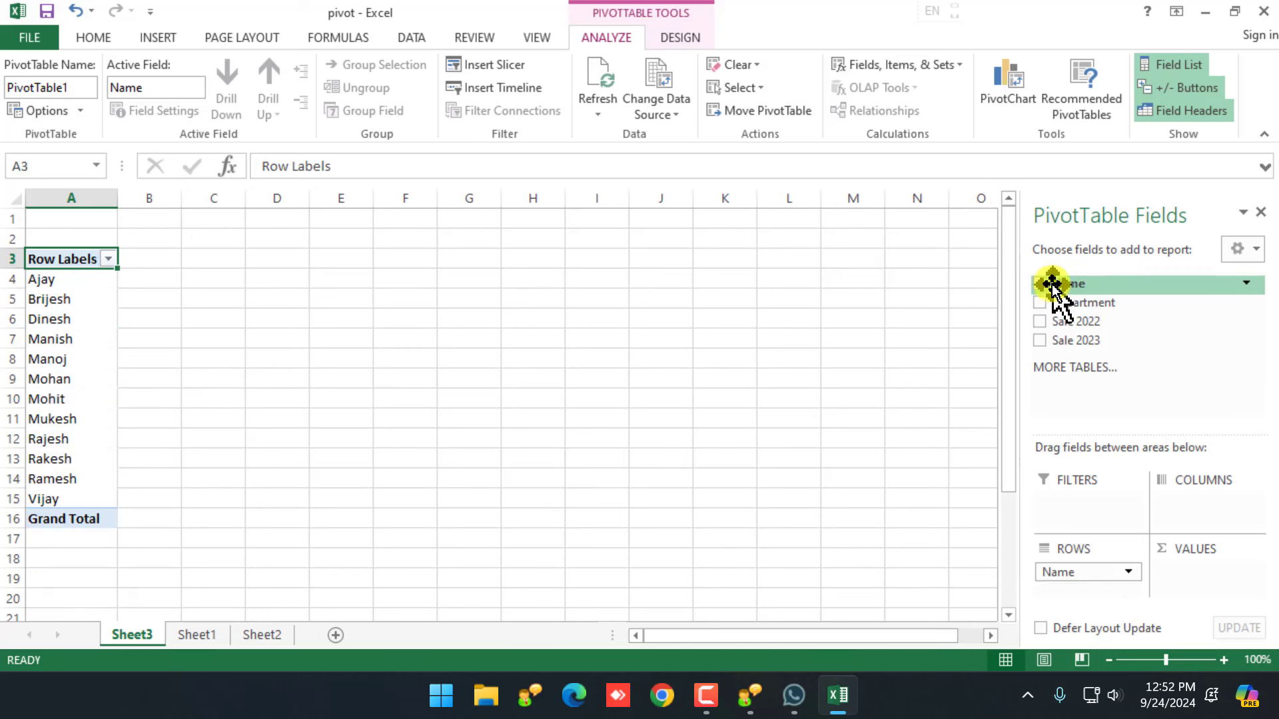
click(1041, 323)
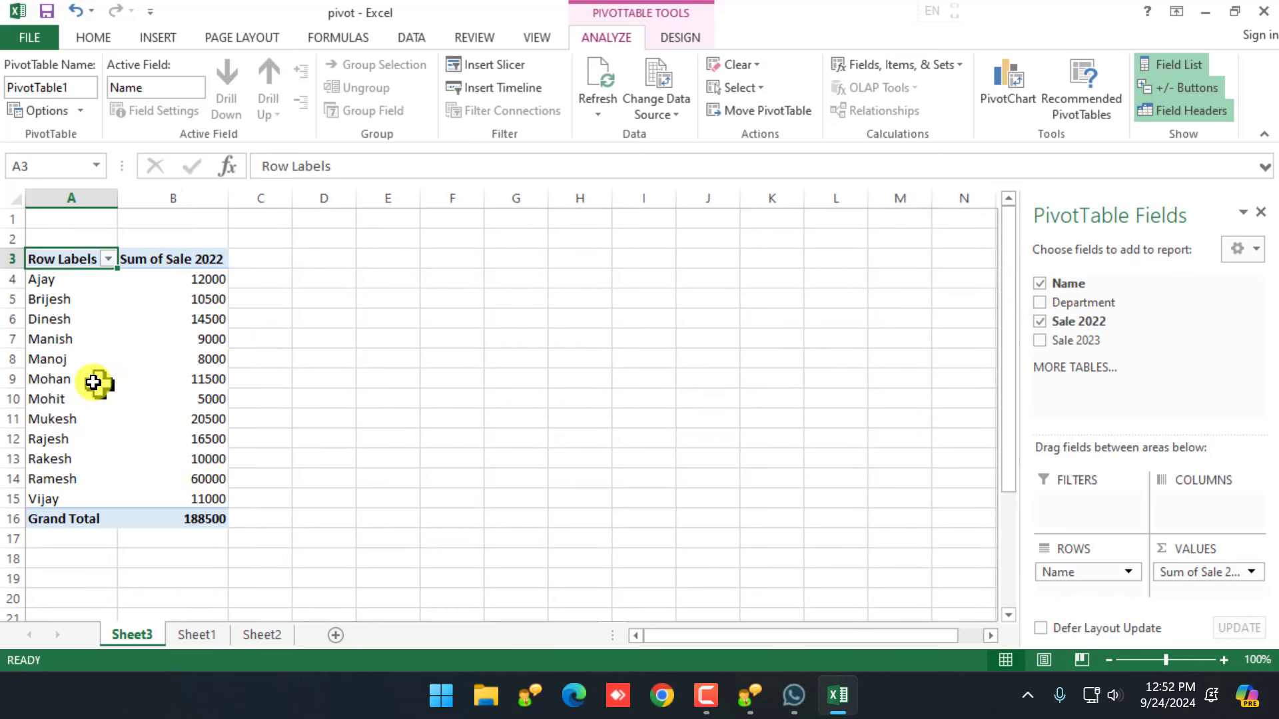
mouse_move(217, 365)
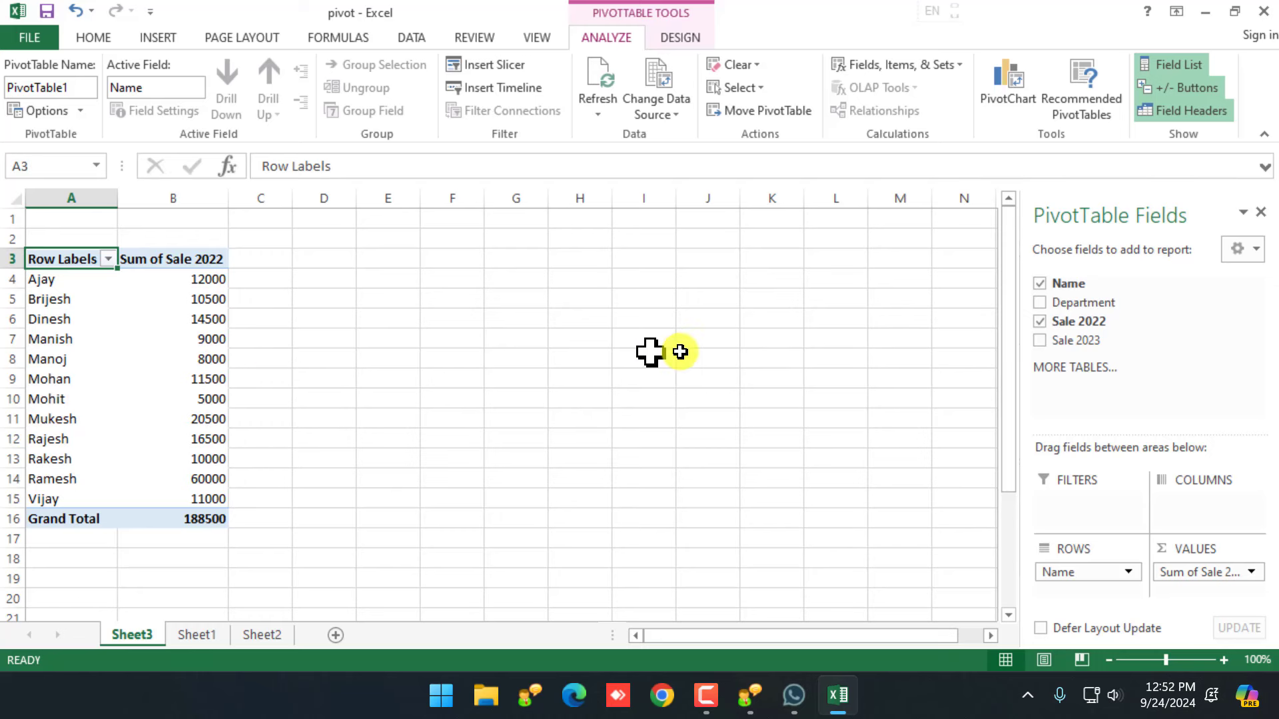
click(1039, 341)
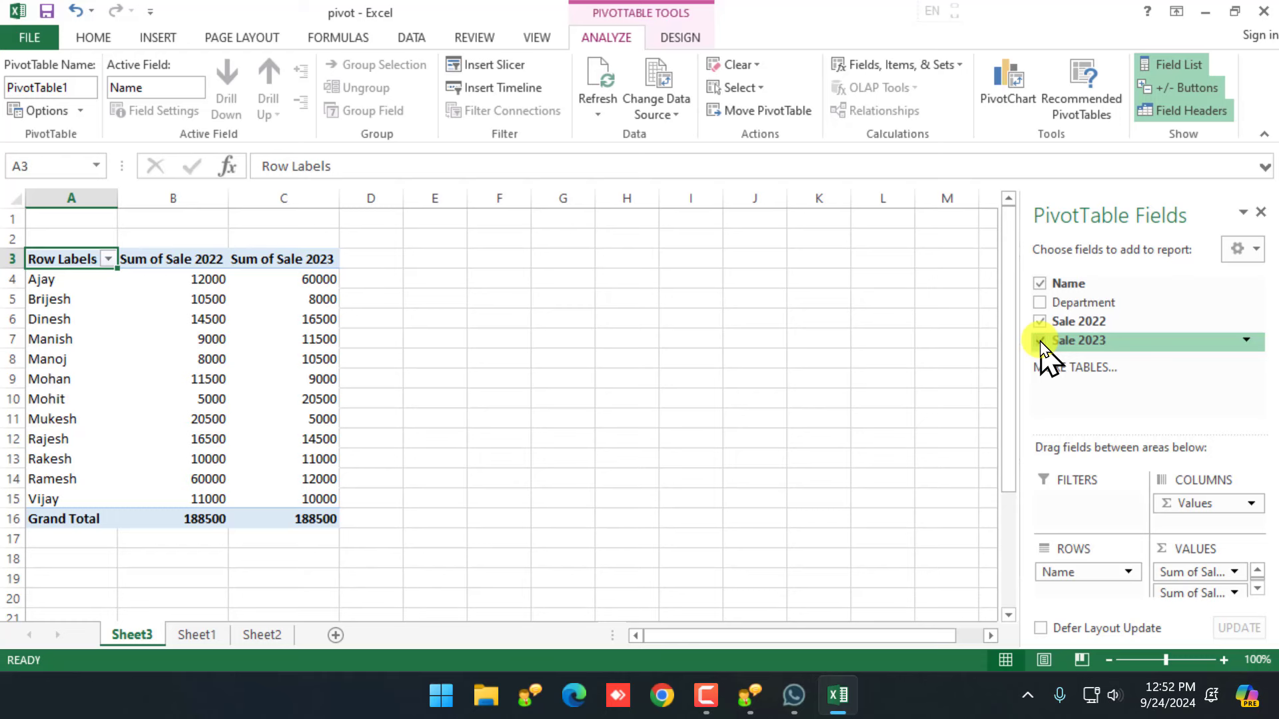
Remove the Sale 2023, Sale 2022 and Name fields from the PivotTable.
click(1039, 341)
click(1039, 322)
click(1040, 284)
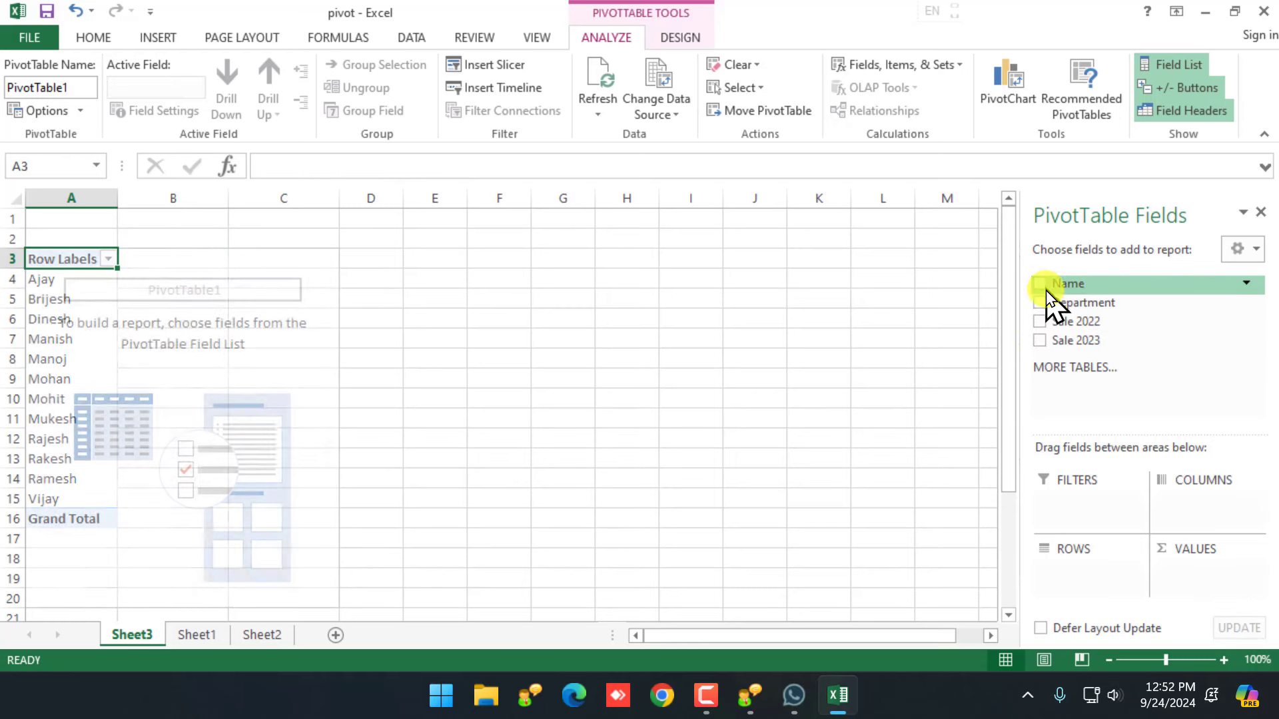
Summarise Sale 2022 and Sale 2023 by Department in the PivotTable, with Name nested beneath each department.
click(1041, 302)
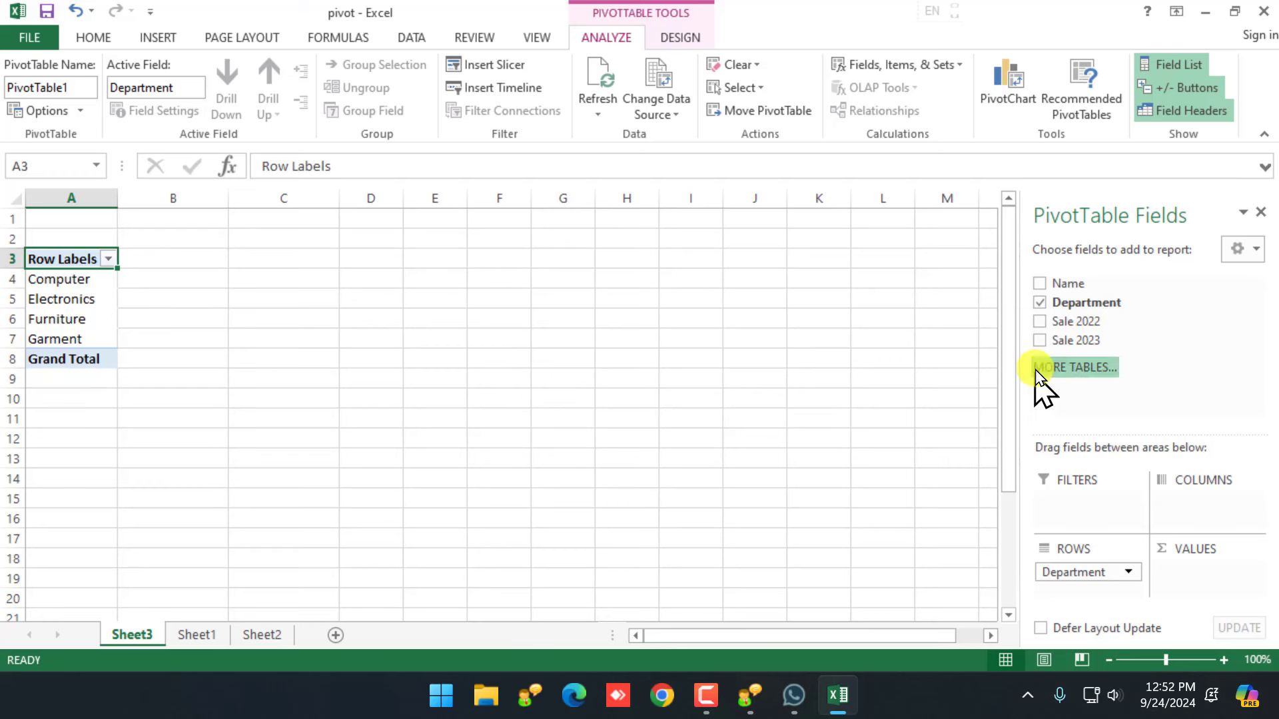
click(1040, 322)
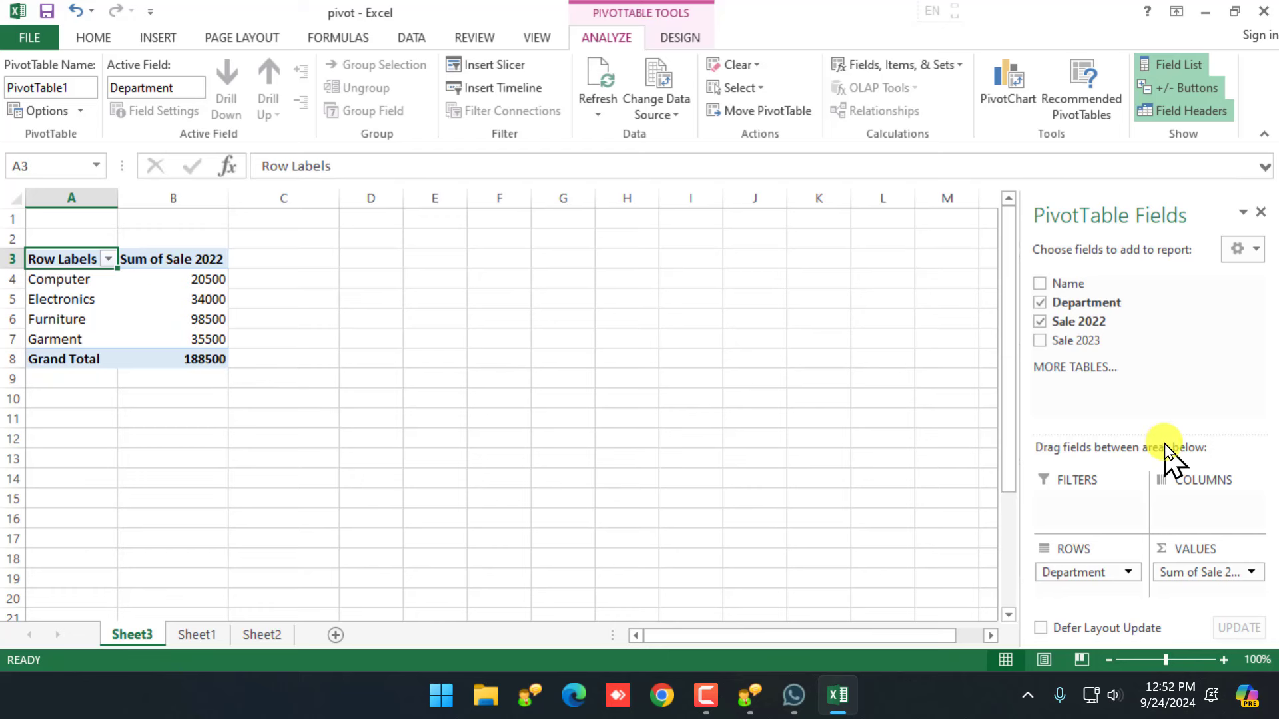
click(1039, 341)
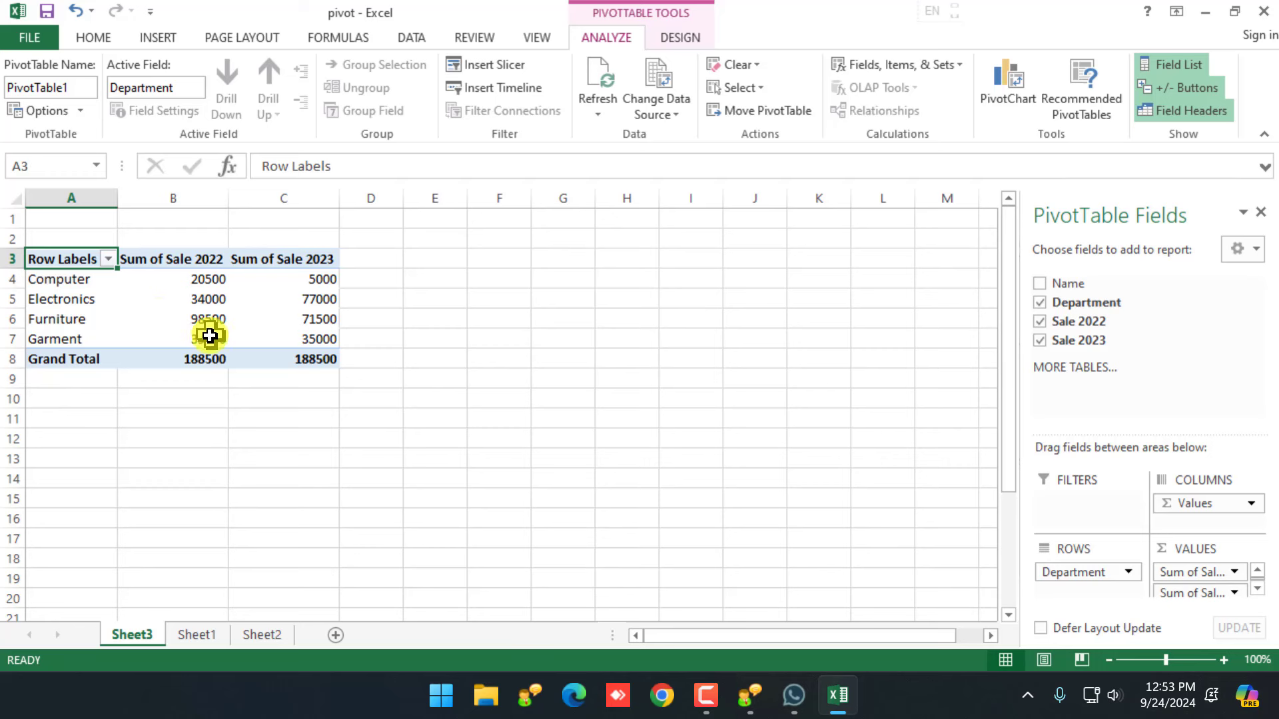
mouse_move(188, 326)
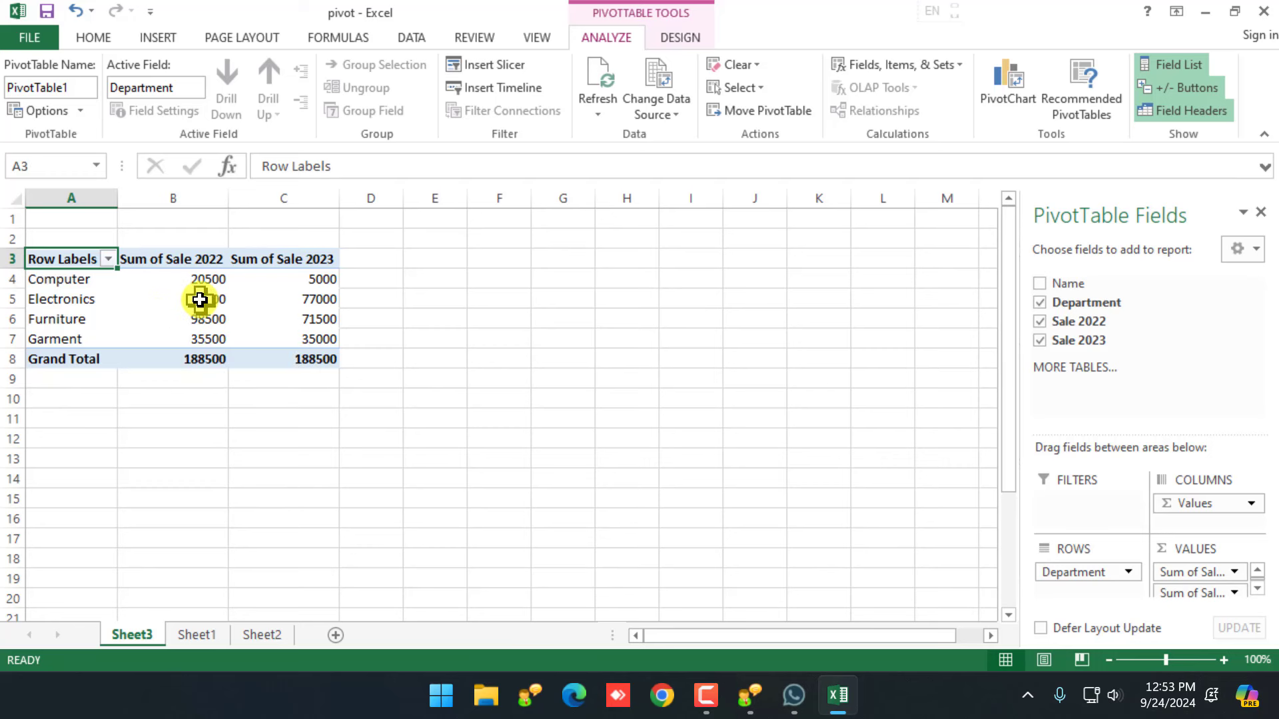
click(1042, 284)
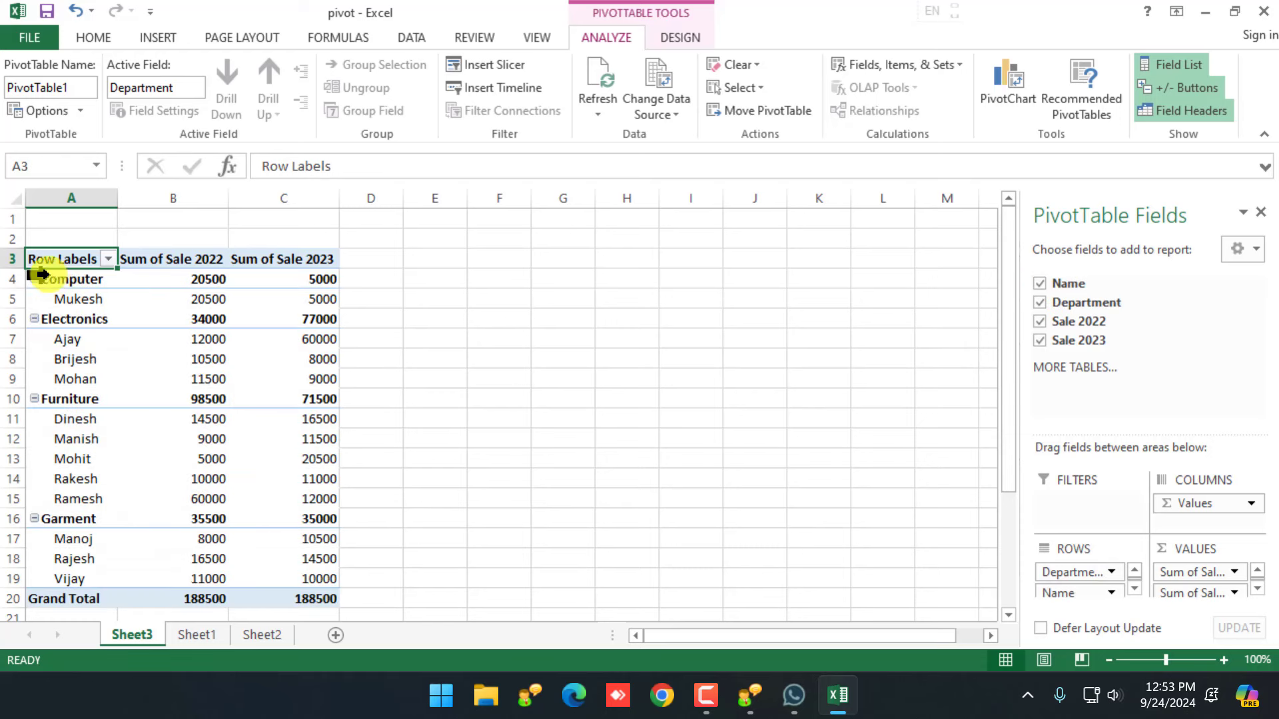
Examine the PivotTable's department subtotals, individual sales for 2022 and 2023, and the Grand Total row.
mouse_move(81, 299)
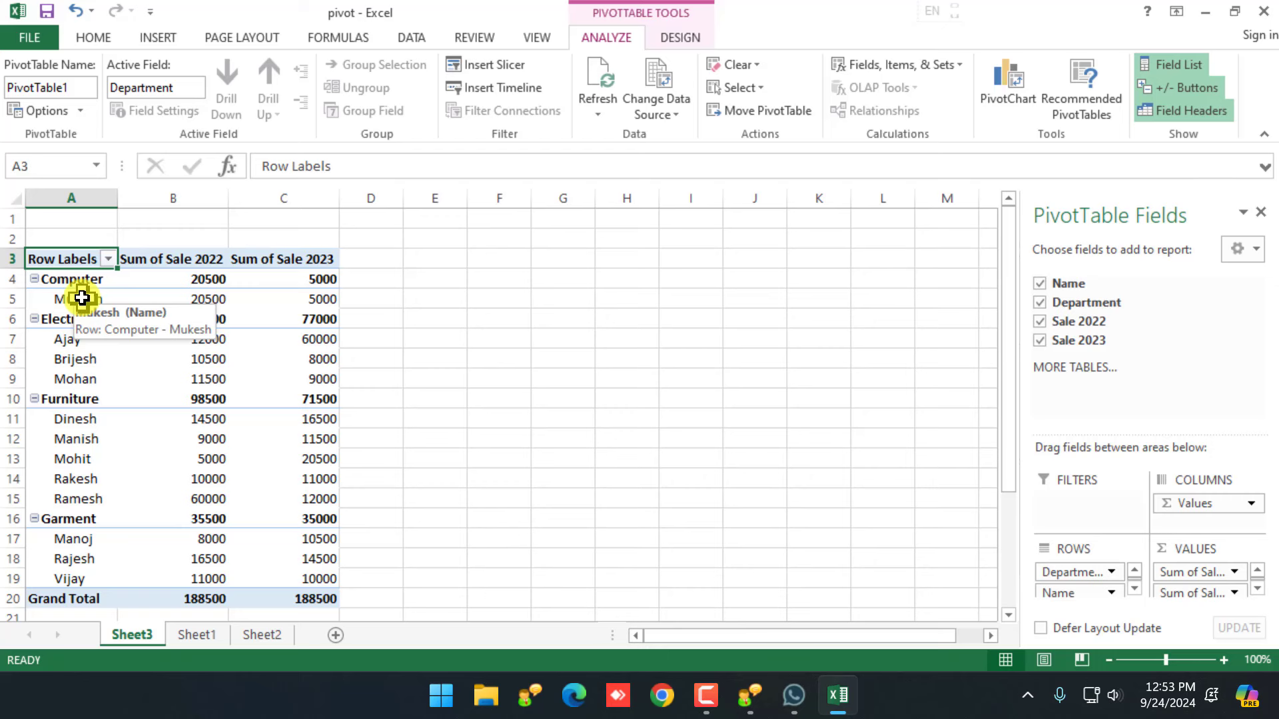
mouse_move(217, 295)
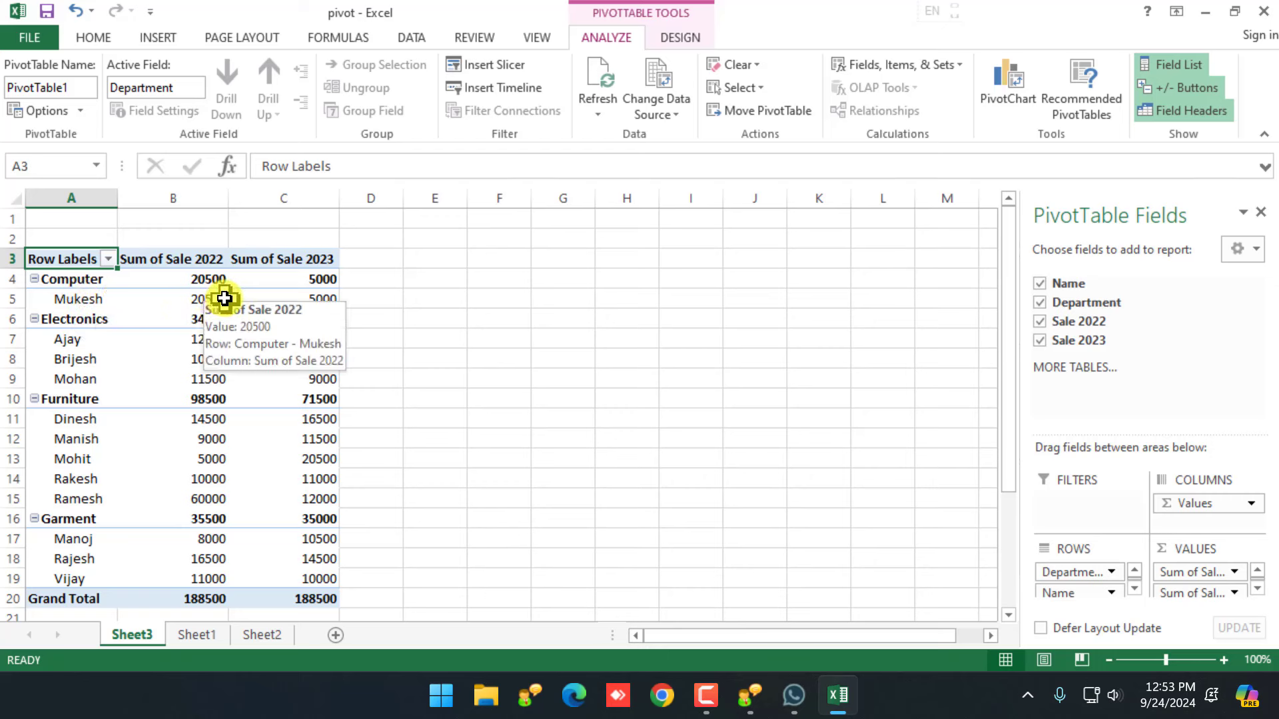
mouse_move(333, 305)
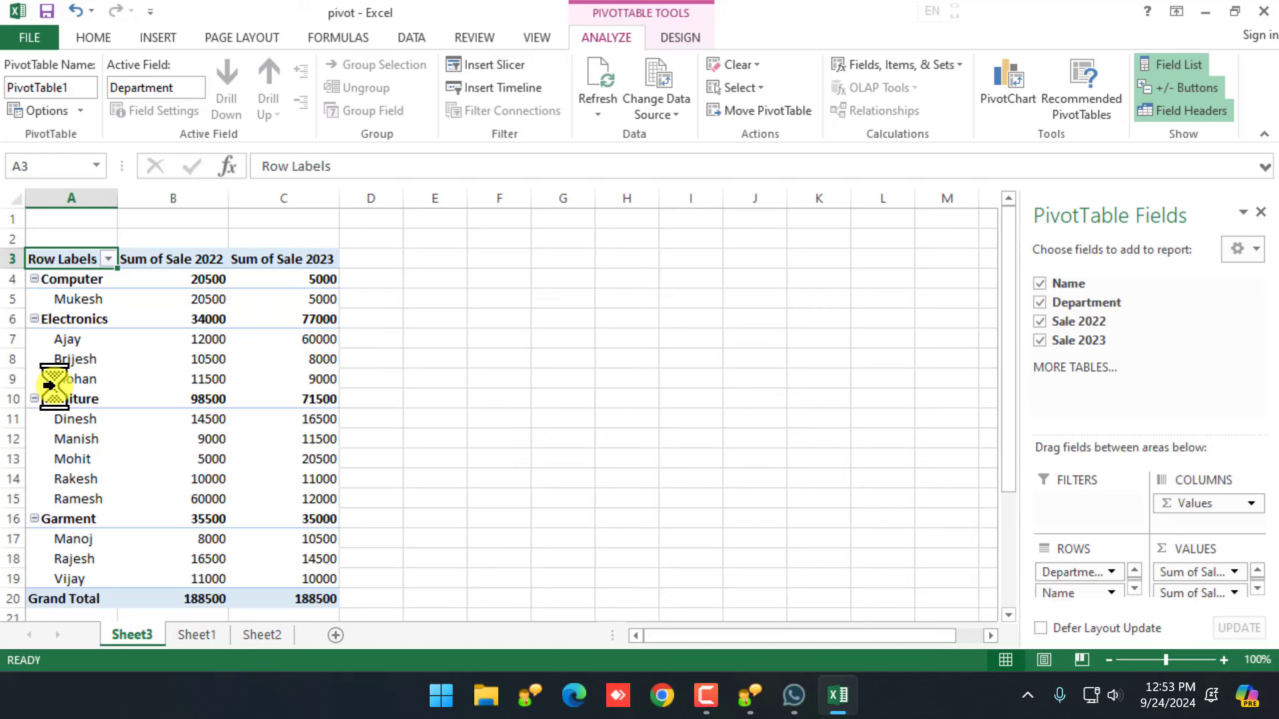
ctrl+scroll(60, 373, up, 3)
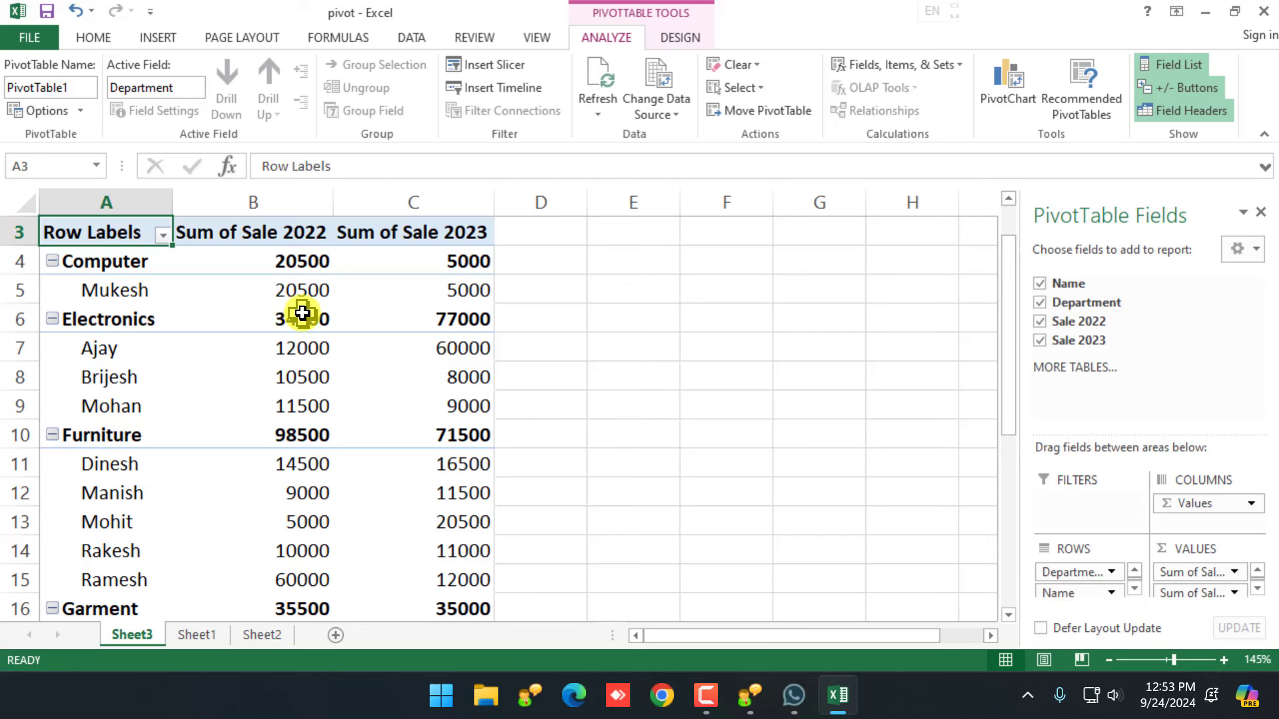
mouse_move(295, 319)
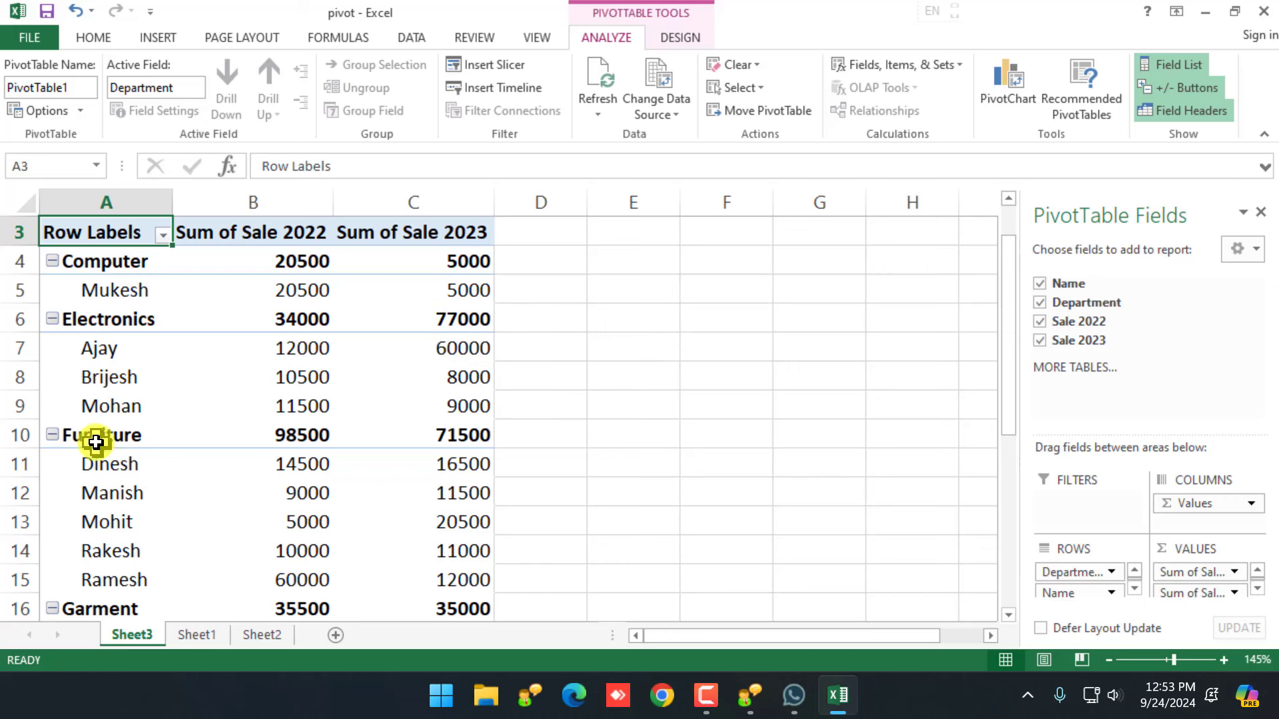
scroll(84, 378, down, 1)
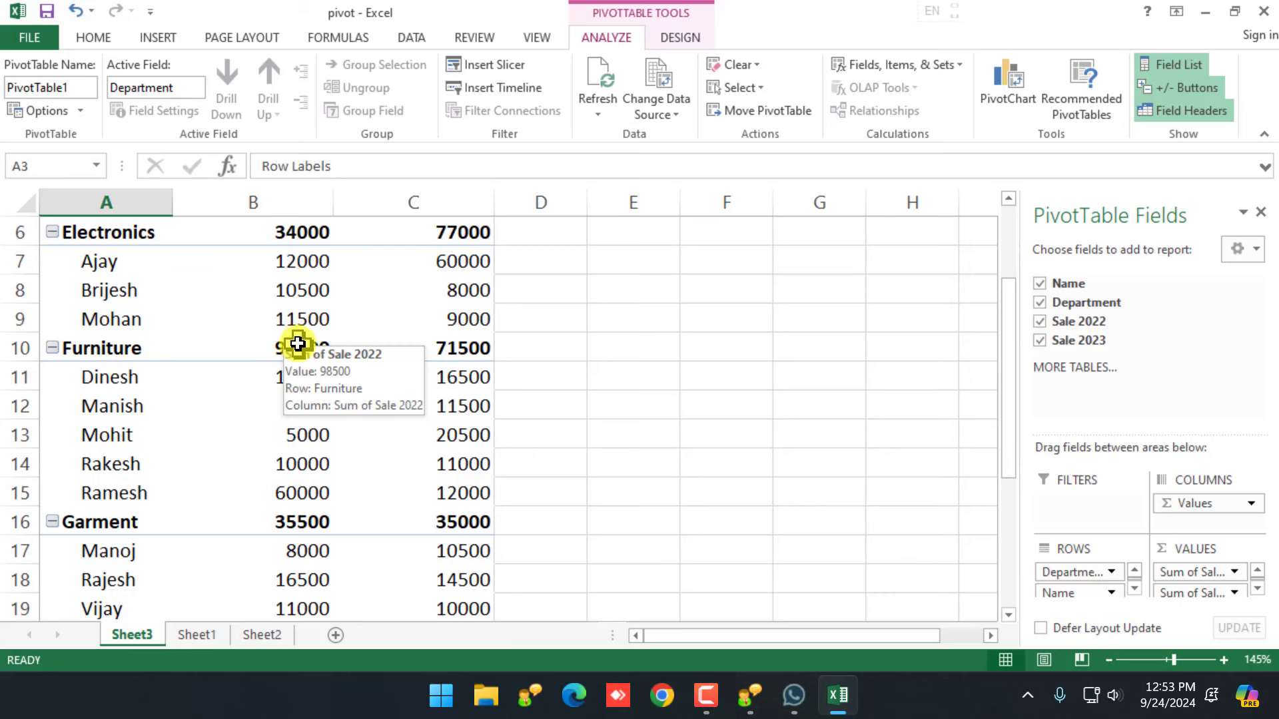
mouse_move(482, 344)
scroll(322, 448, down, 1)
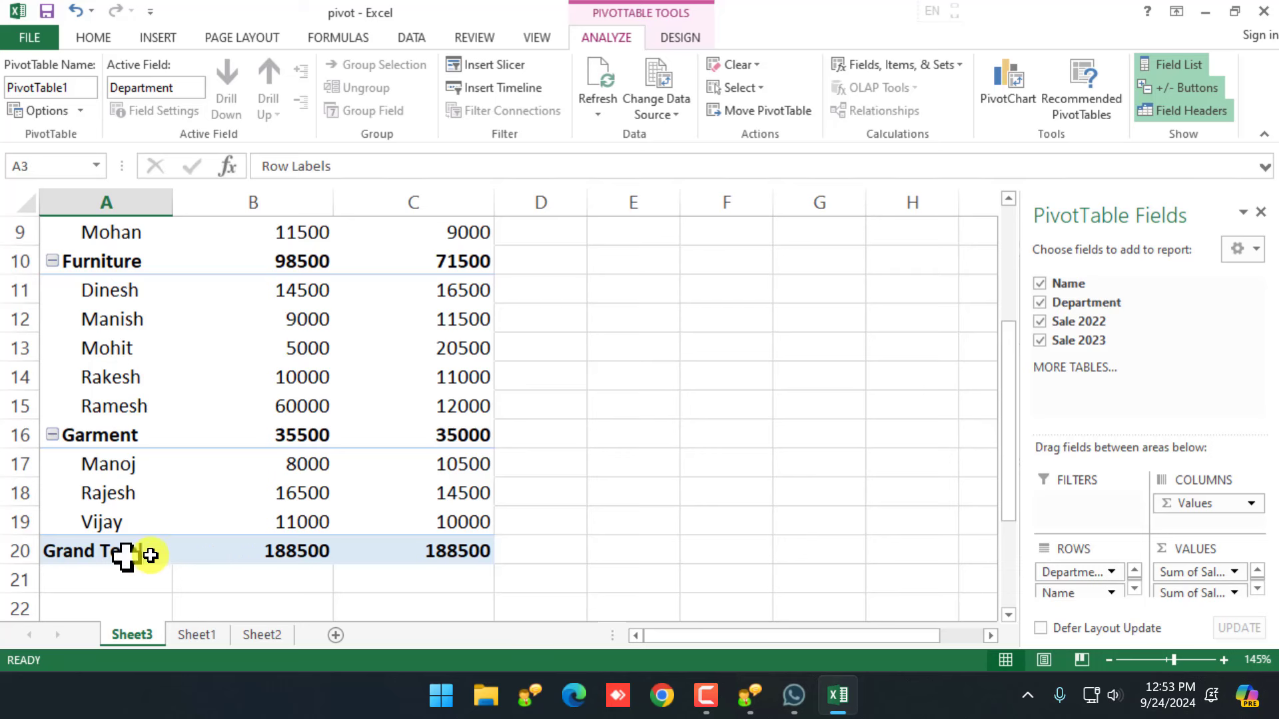
mouse_move(377, 519)
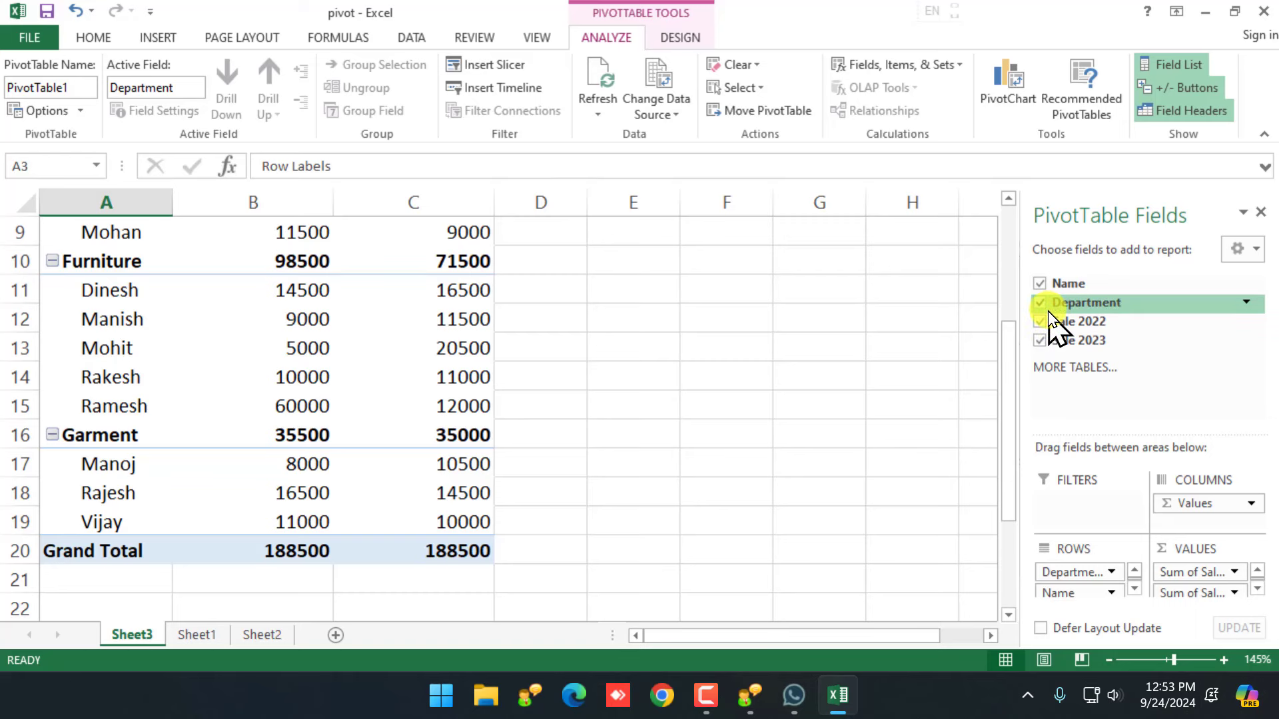
scroll(342, 528, up, 1)
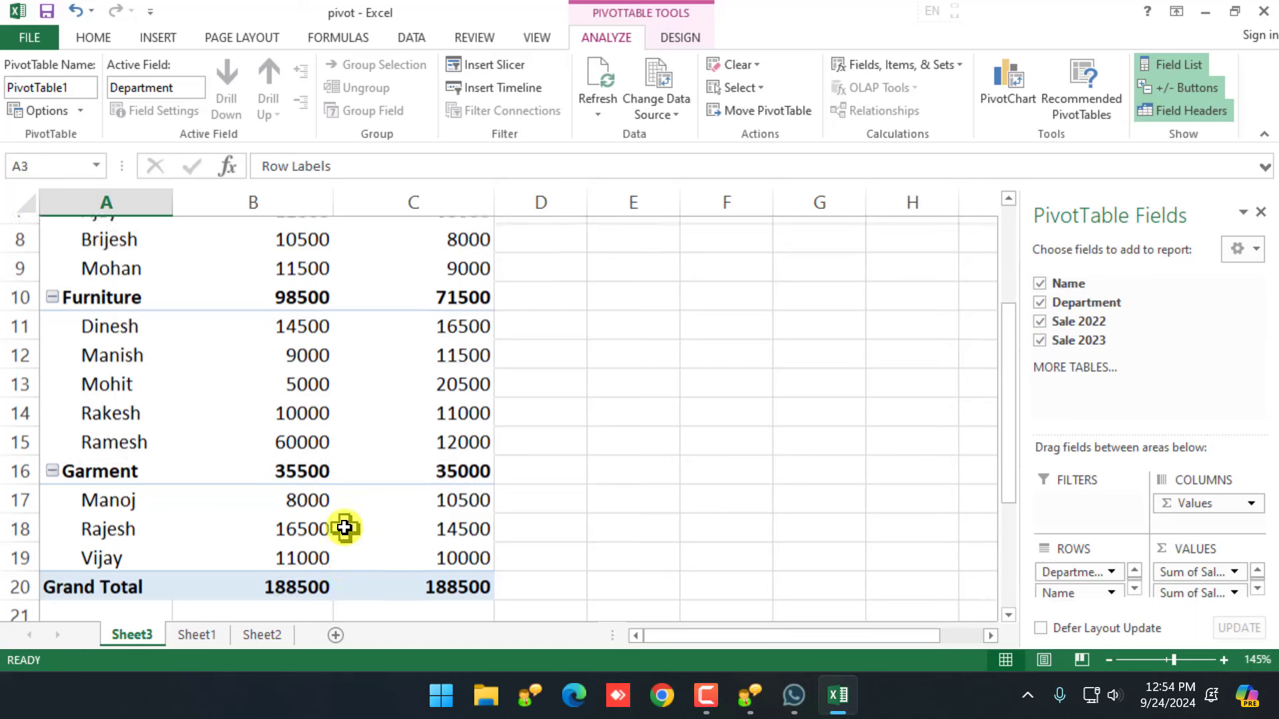
scroll(266, 448, down, 2)
scroll(266, 446, up, 1)
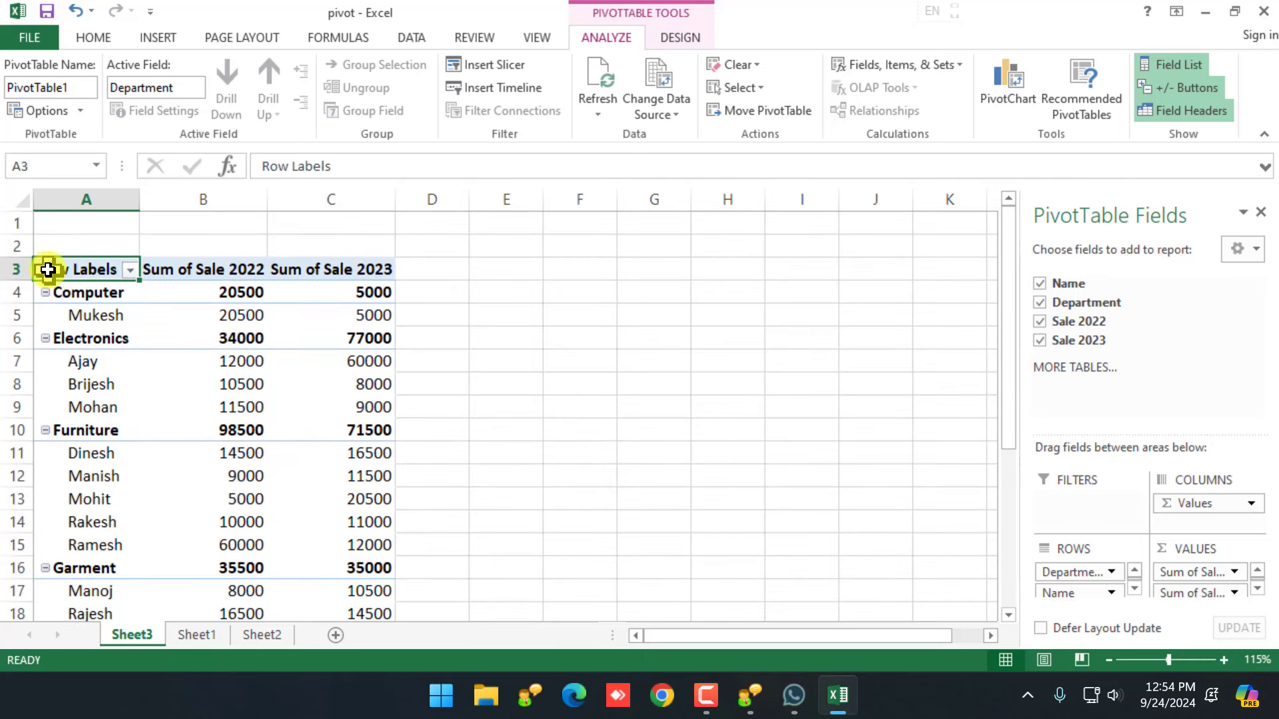
Filter the PivotTable's row labels by Department to show only Electronics.
scroll(48, 269, up, 3)
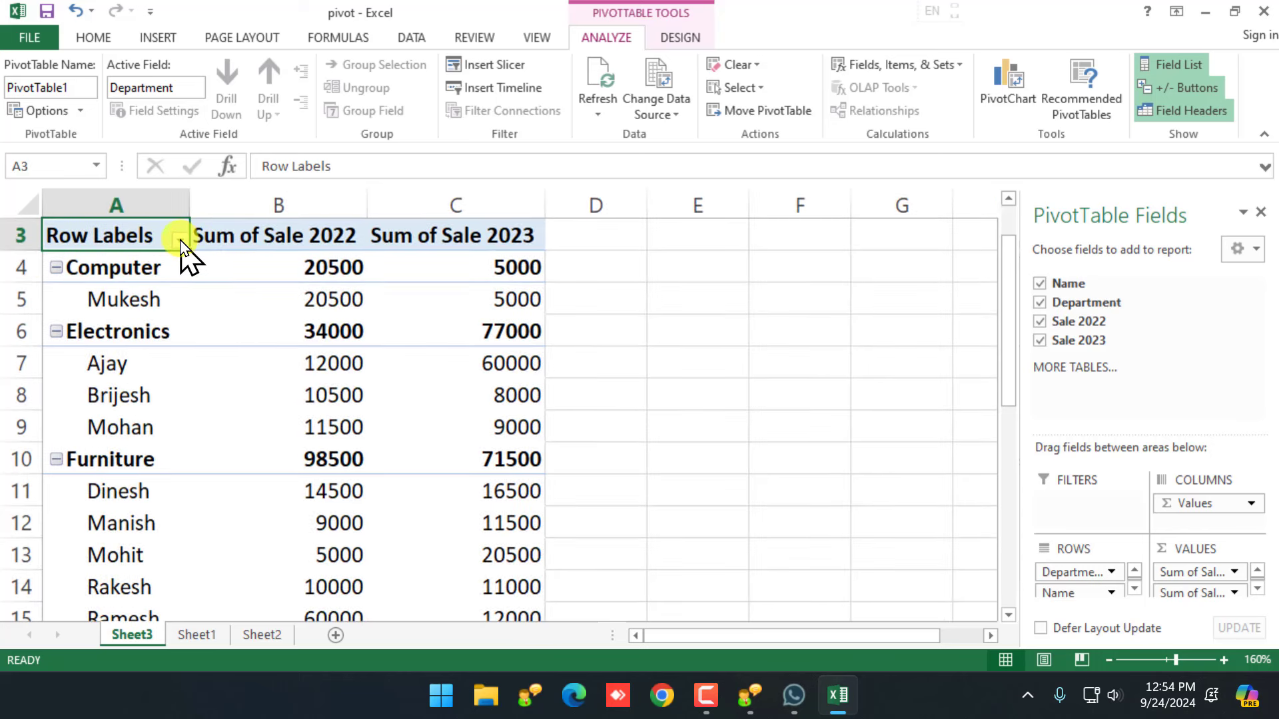
click(180, 240)
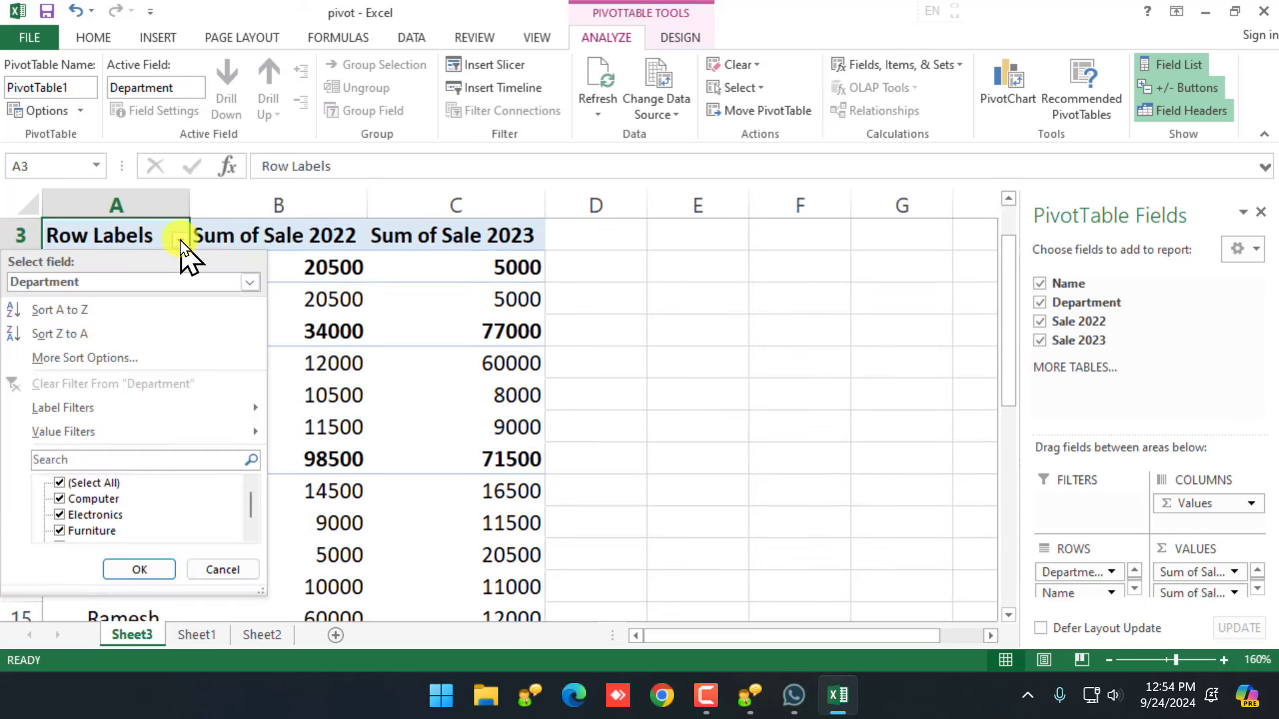
click(63, 483)
click(60, 515)
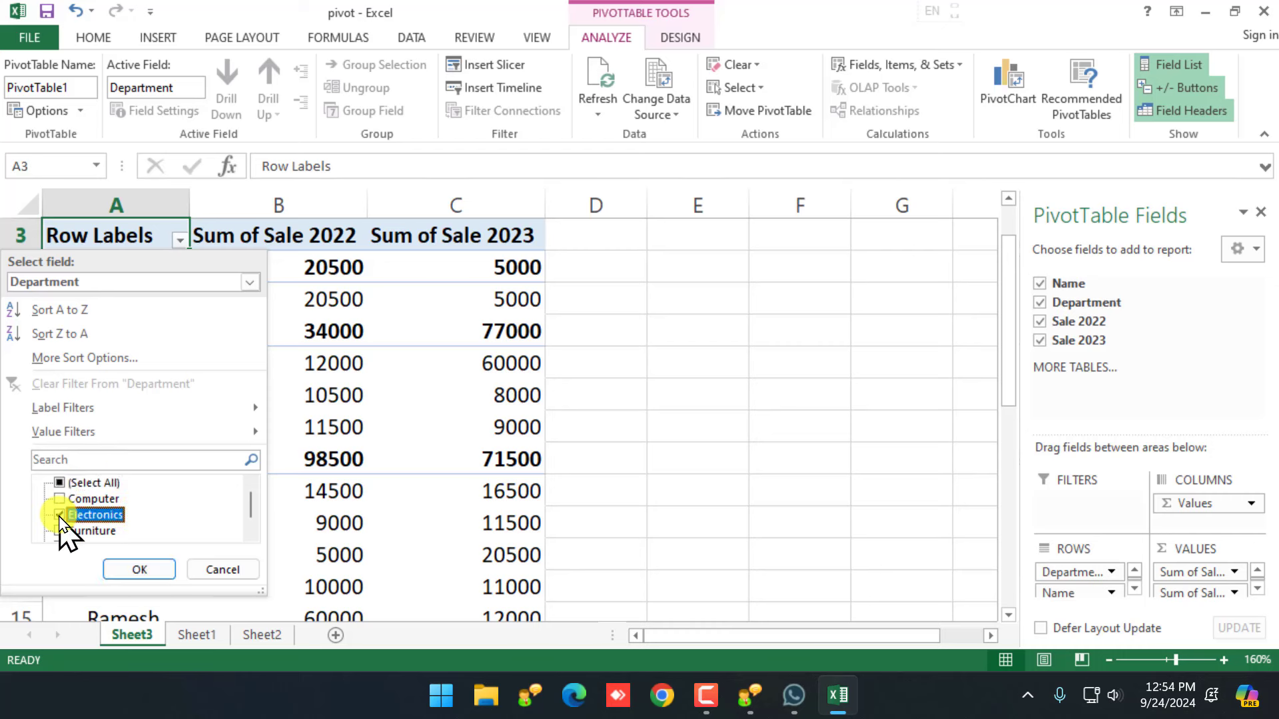
click(139, 570)
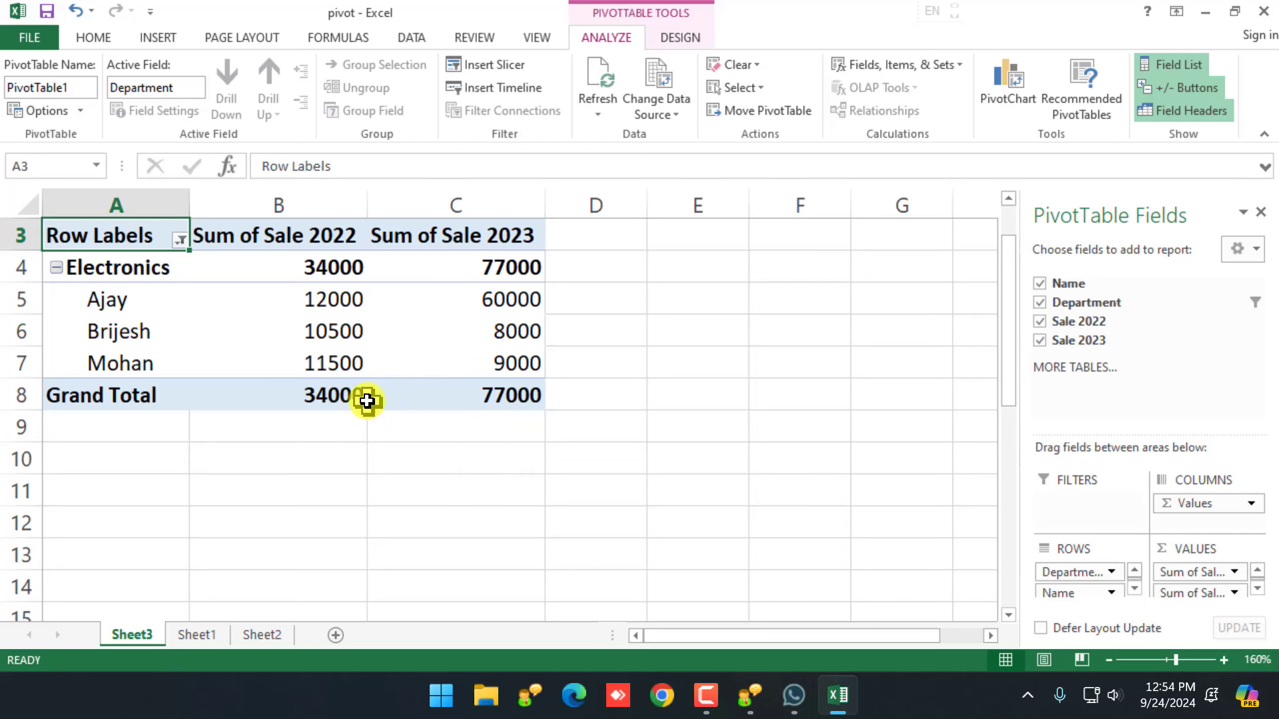
Show all departments again in the PivotTable's row labels.
click(179, 240)
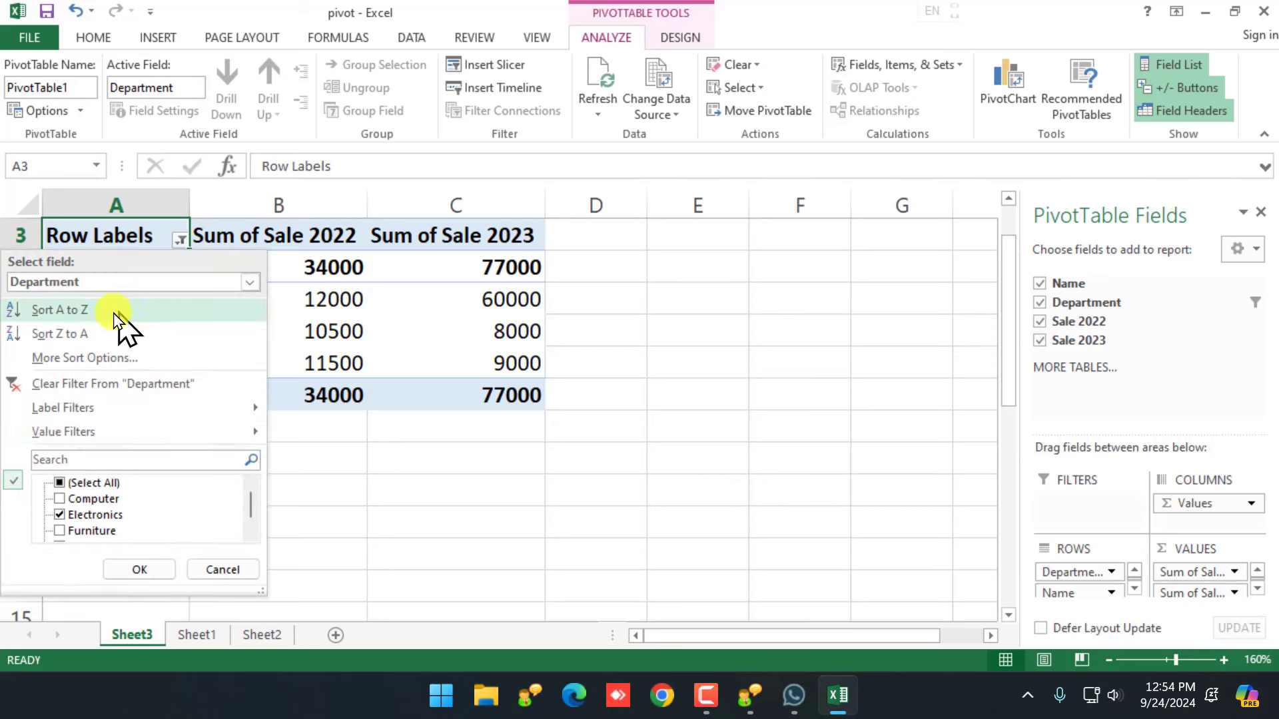
click(59, 483)
click(144, 572)
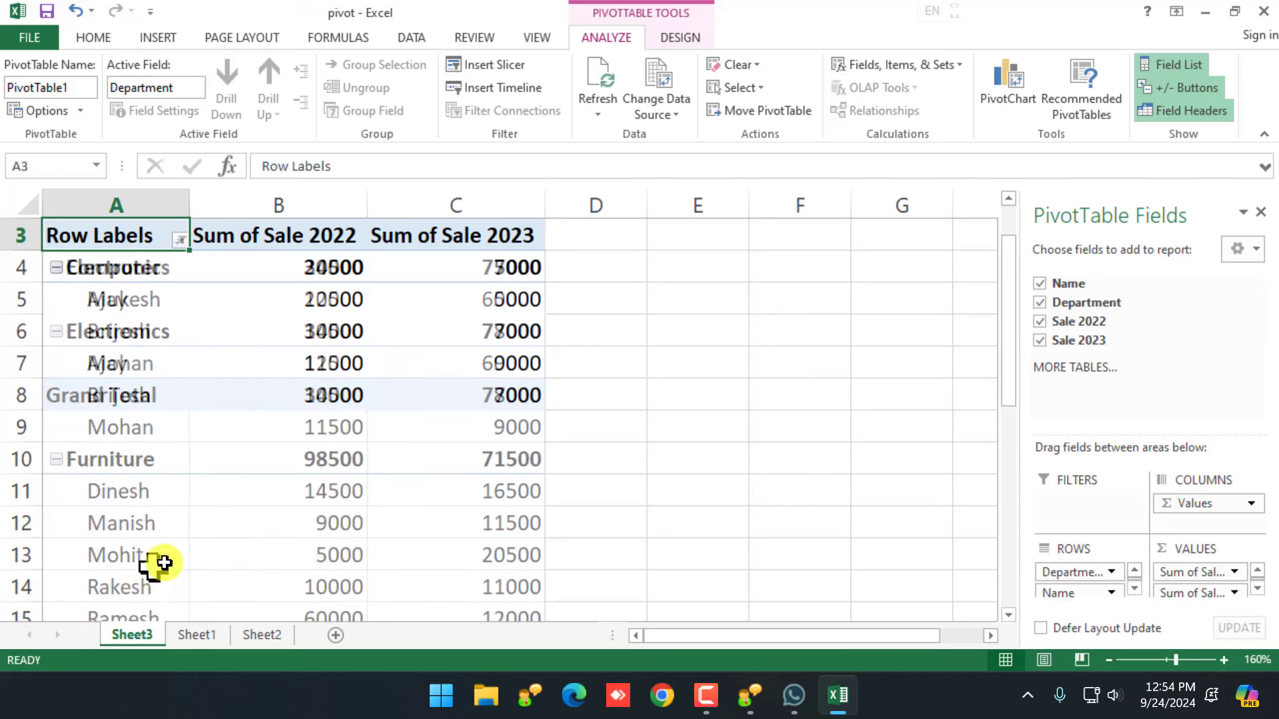
Compare the source data on Sheet1 with the PivotTable on Sheet3.
click(206, 639)
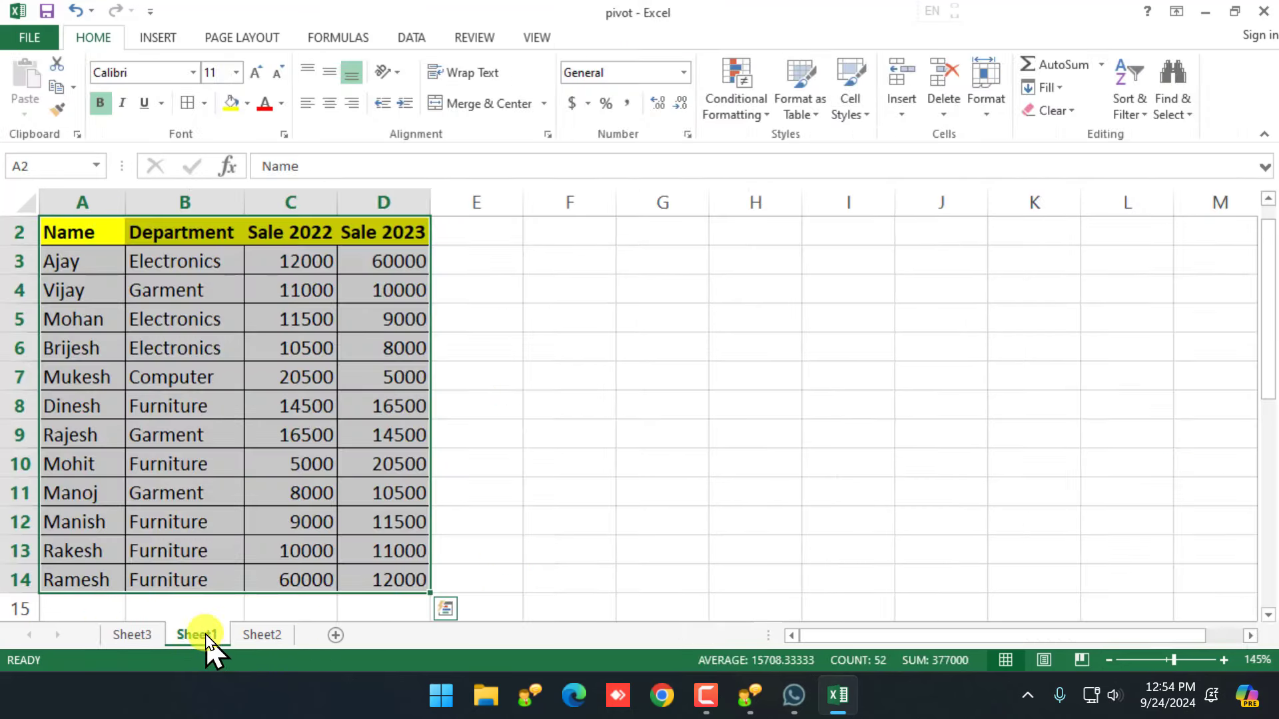
click(313, 406)
click(142, 636)
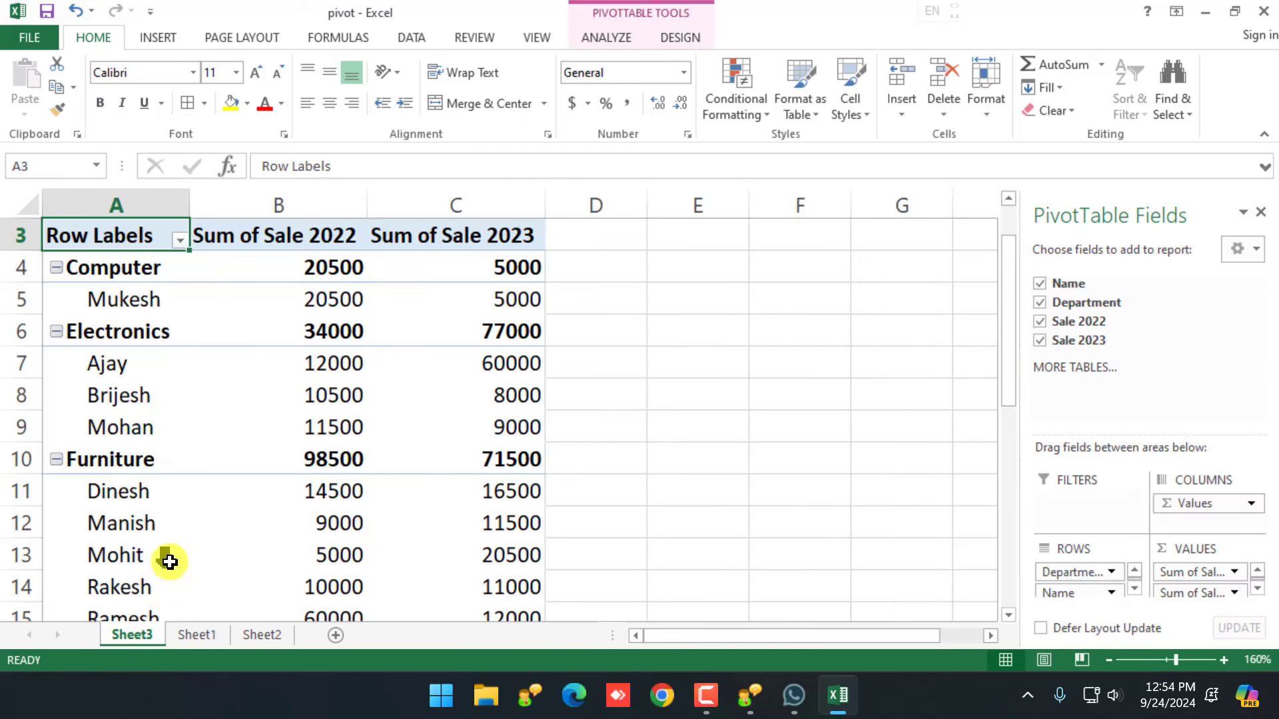
mouse_move(335, 438)
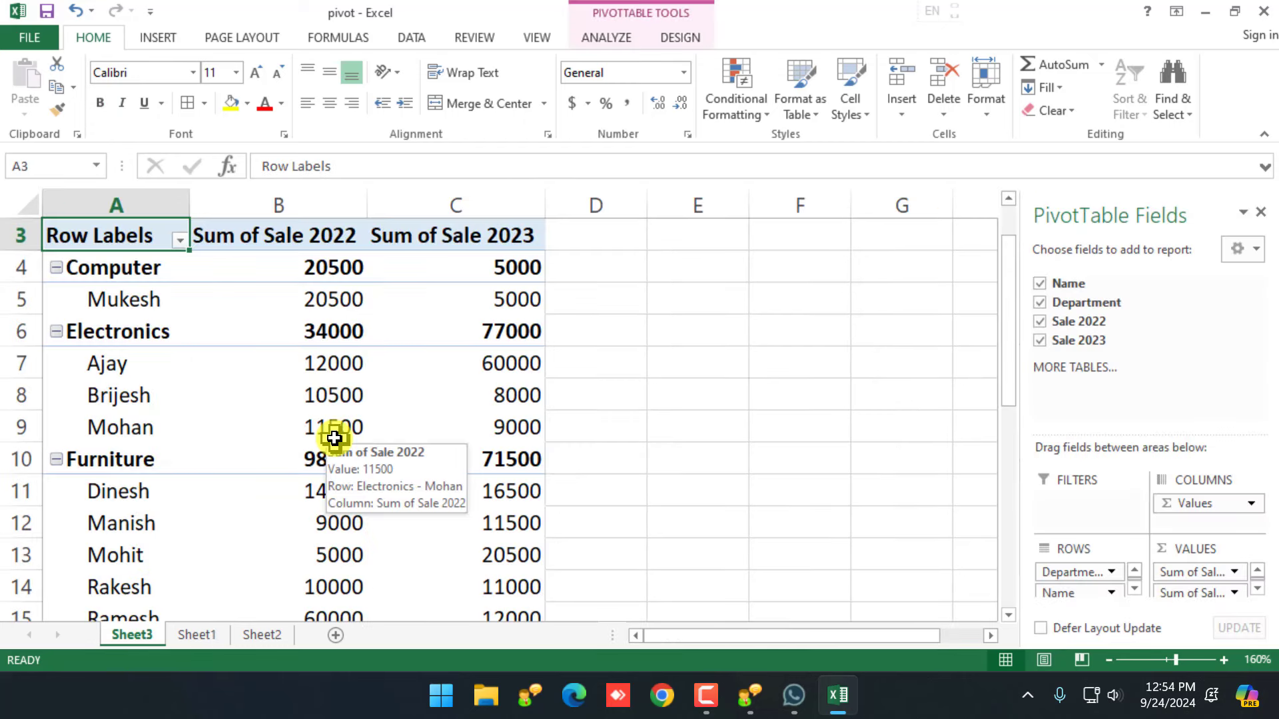
Replace the employee name in cell A10 of Sheet1 with a different first name.
click(195, 636)
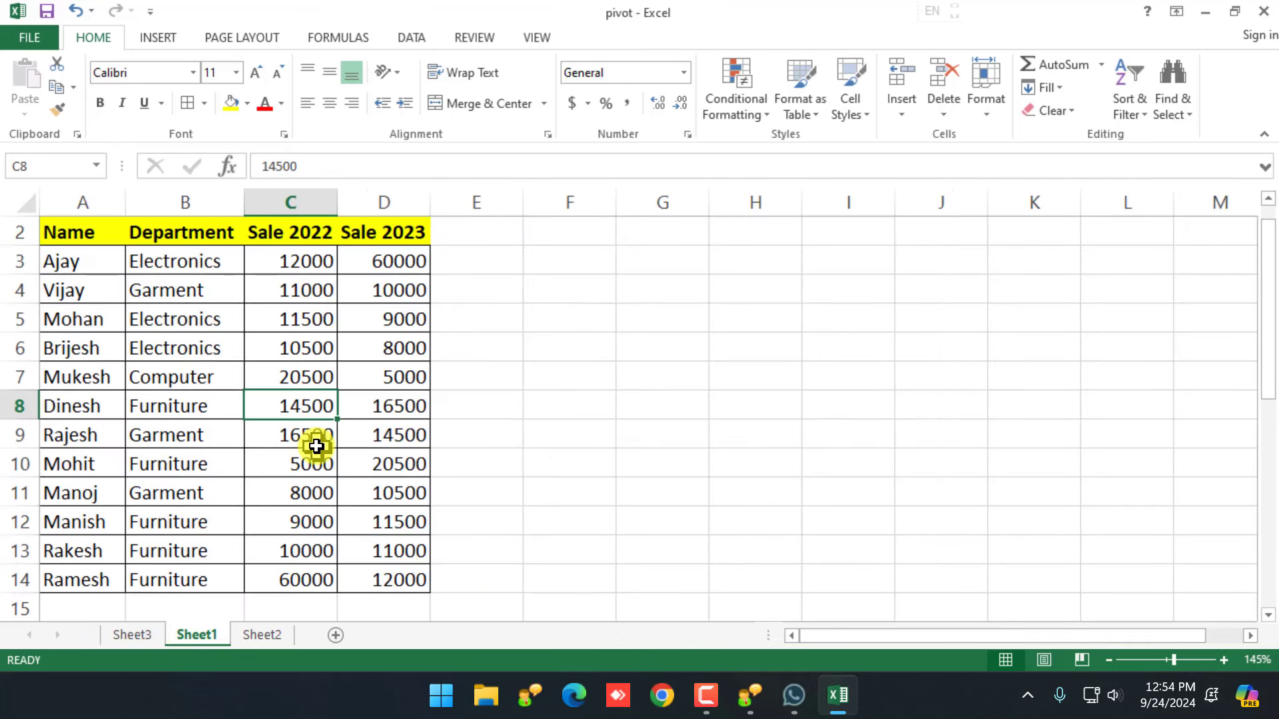
click(174, 461)
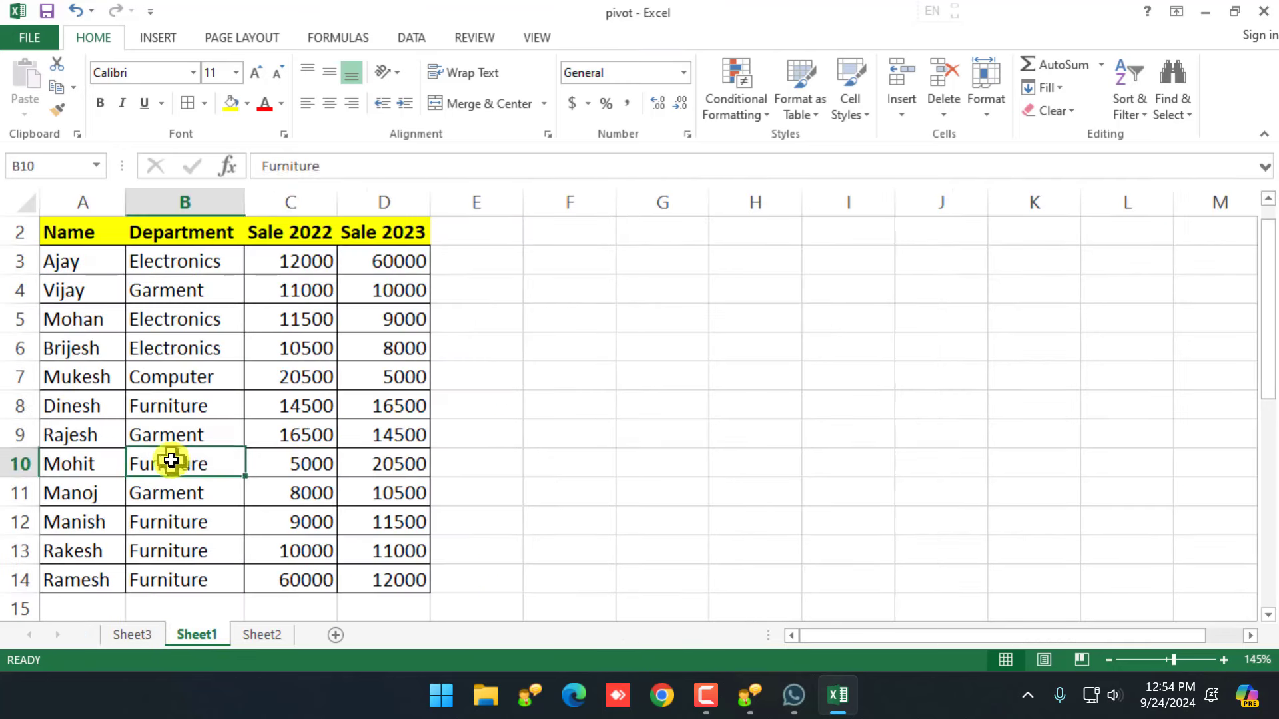
click(78, 468)
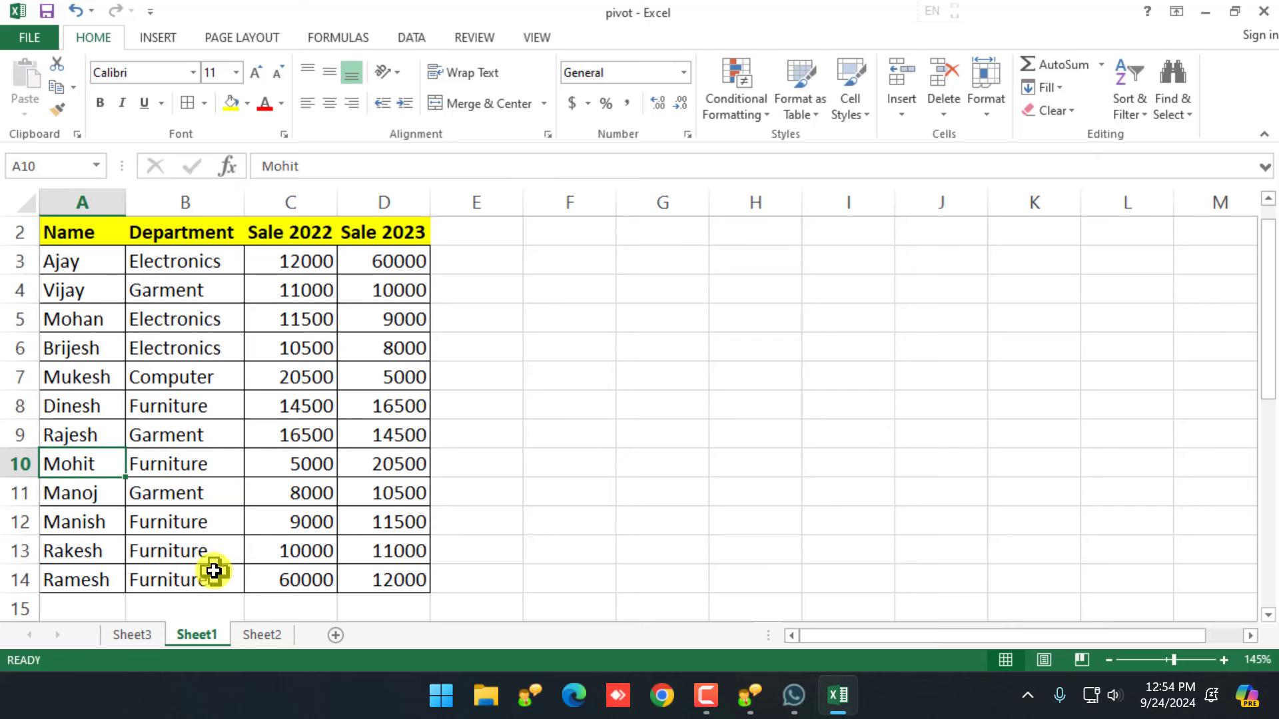
text(Ro)
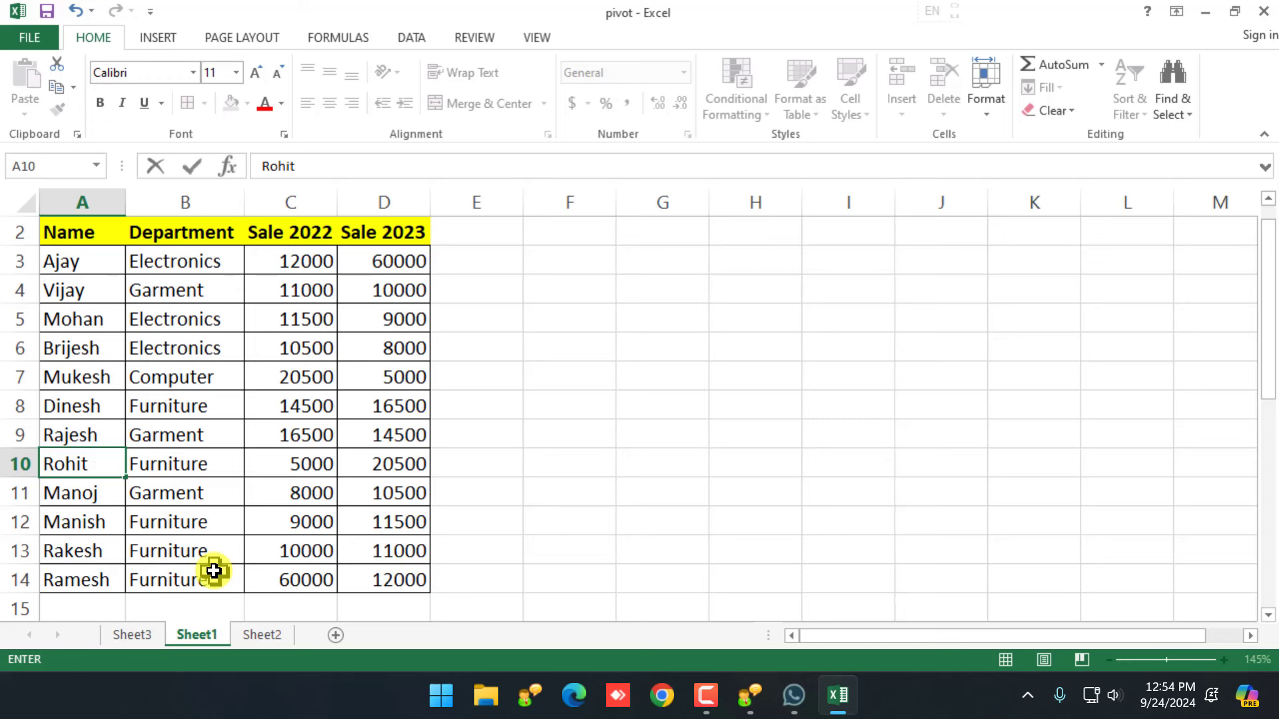
key(Return)
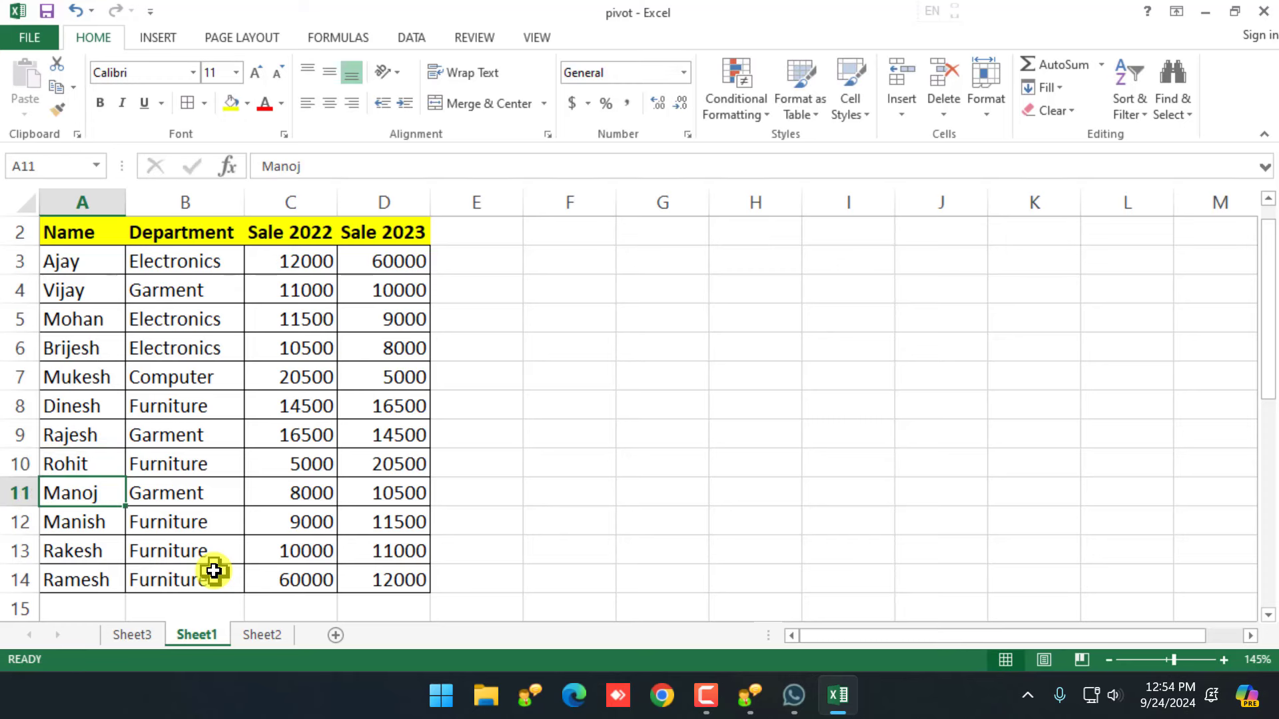
Check the names under Furniture in the PivotTable on Sheet3 against the edited source data.
click(148, 639)
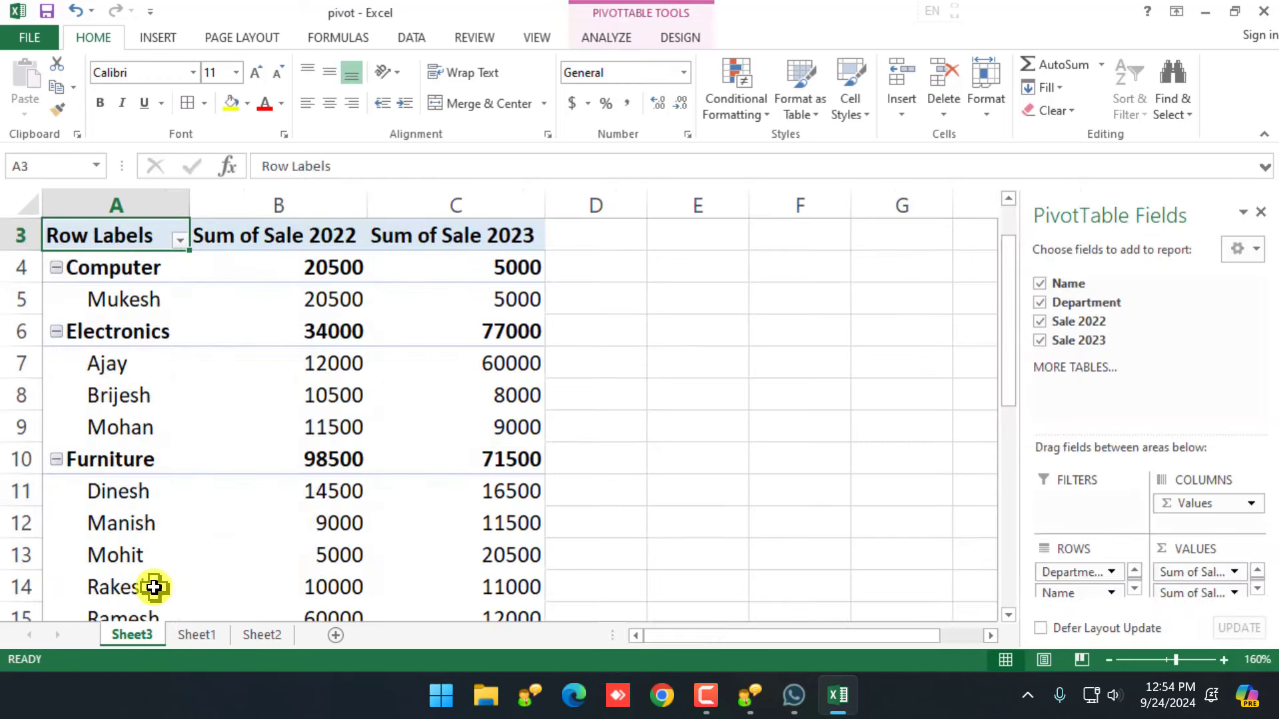
scroll(192, 459, down, 3)
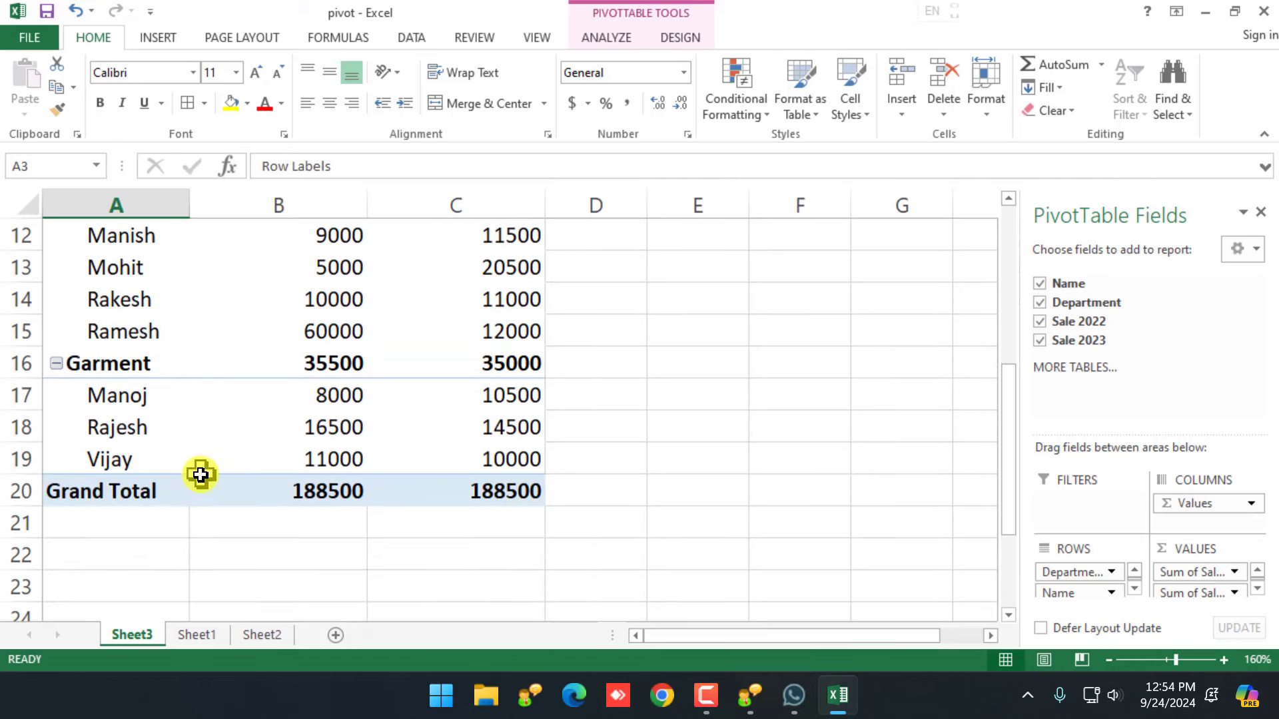
scroll(200, 466, up, 2)
scroll(200, 475, up, 1)
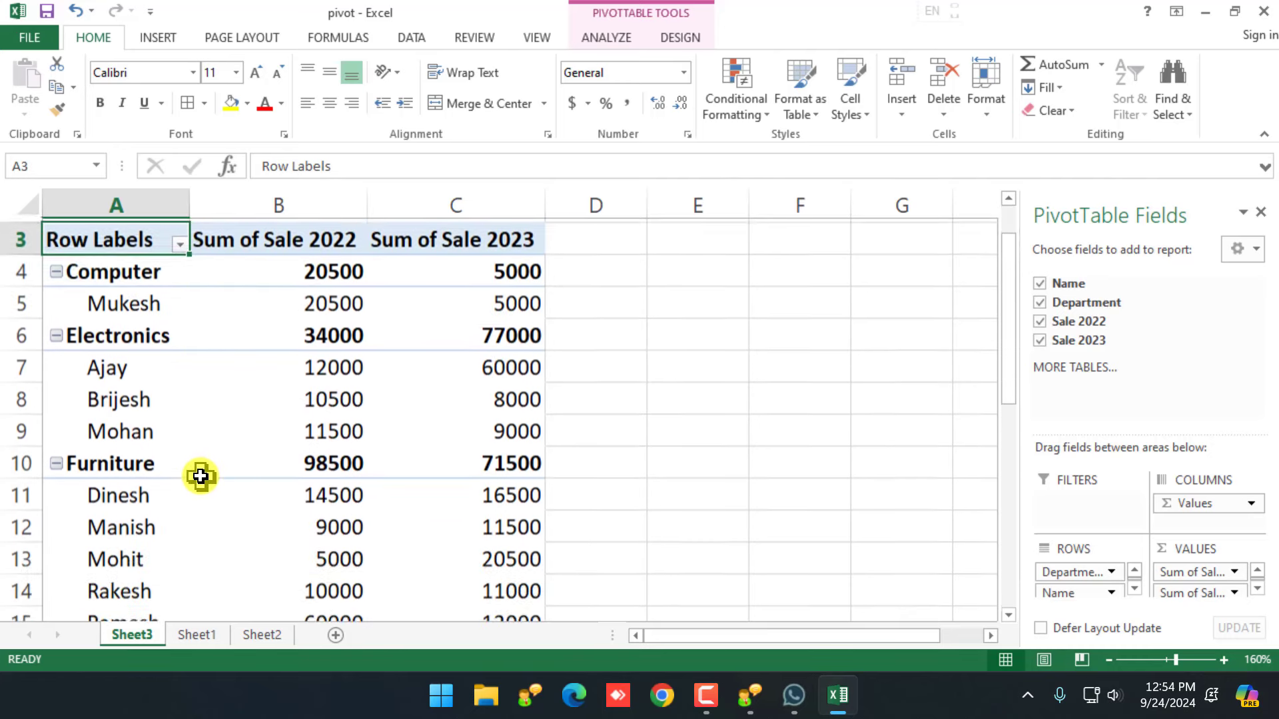
scroll(200, 476, down, 1)
scroll(199, 475, down, 1)
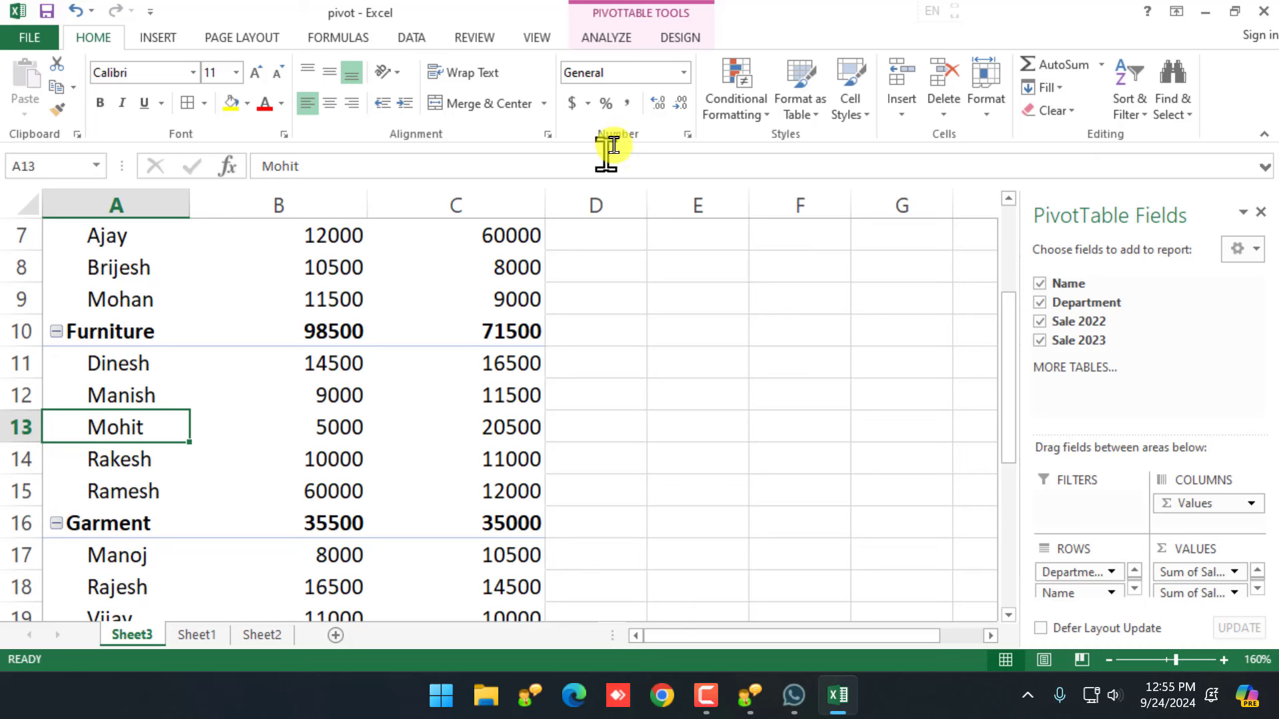
click(682, 40)
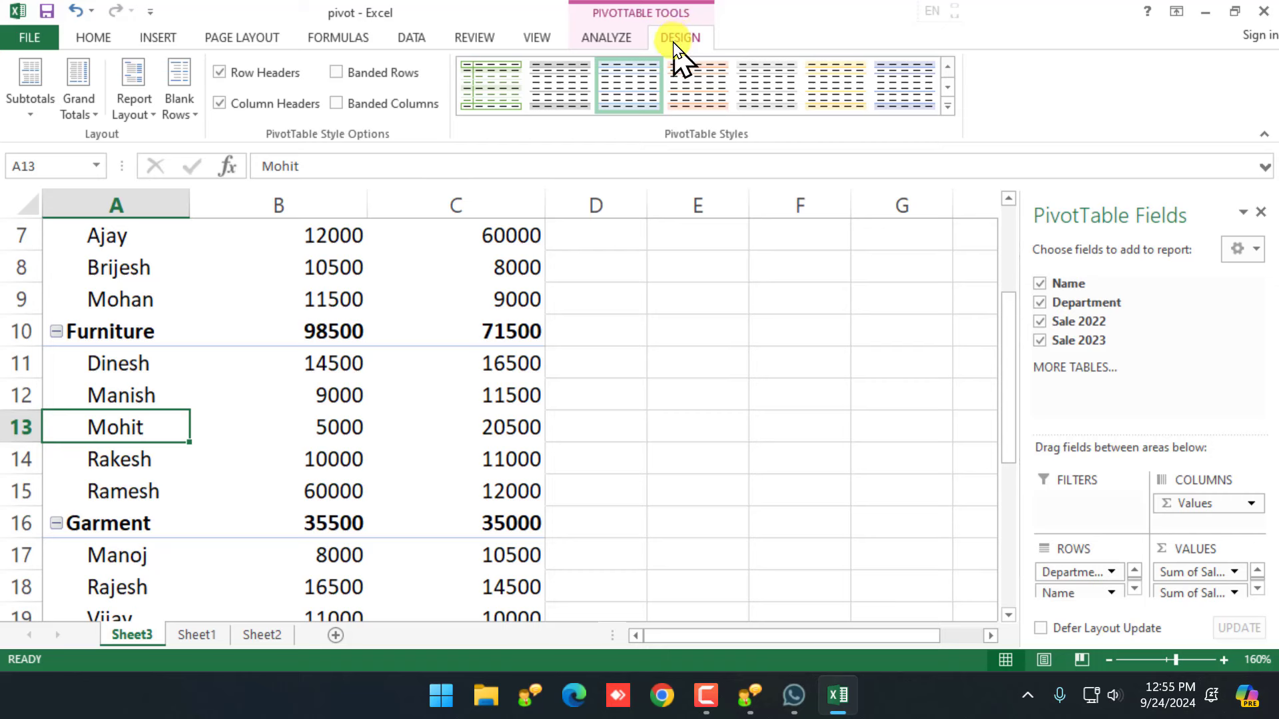
click(605, 40)
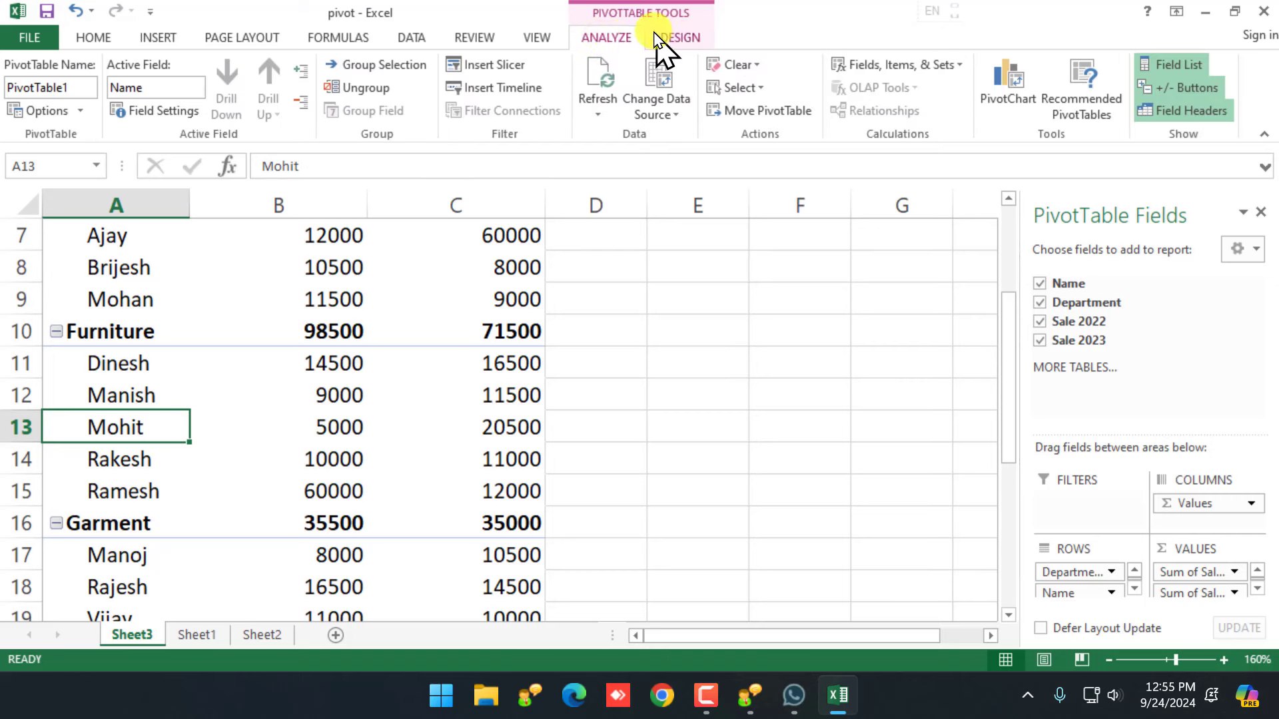
click(676, 39)
click(614, 38)
click(679, 35)
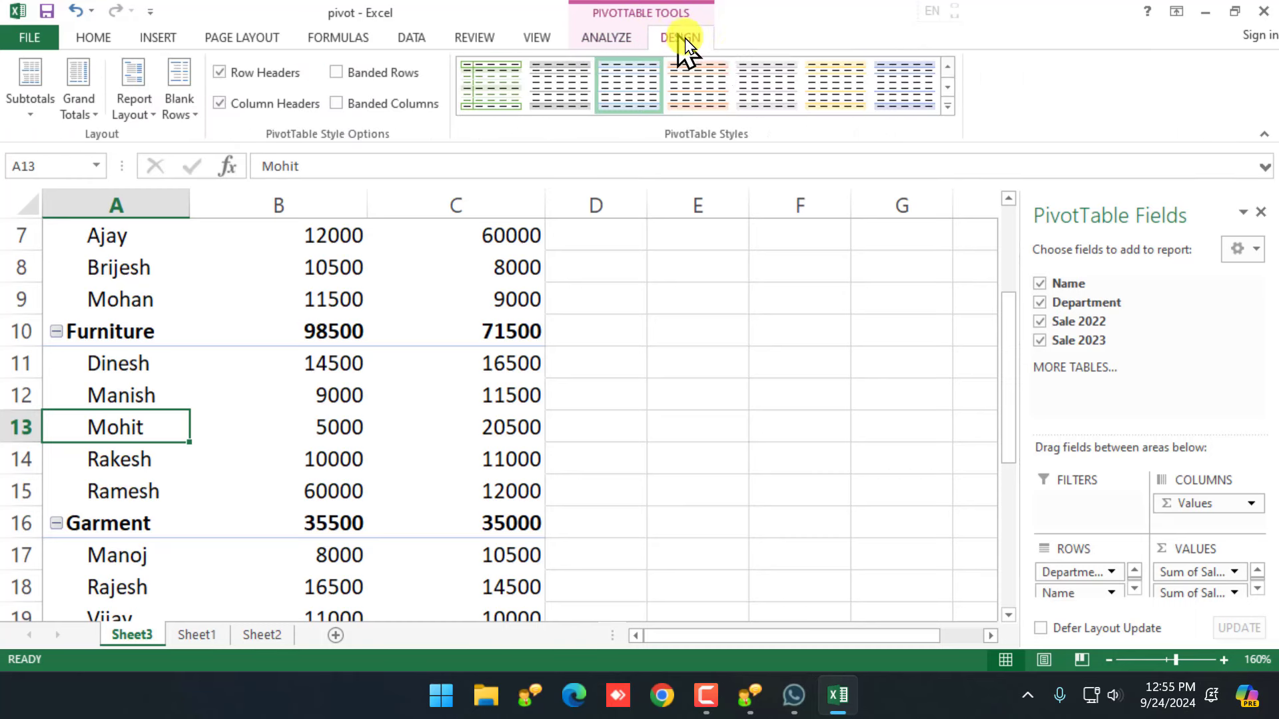
click(950, 126)
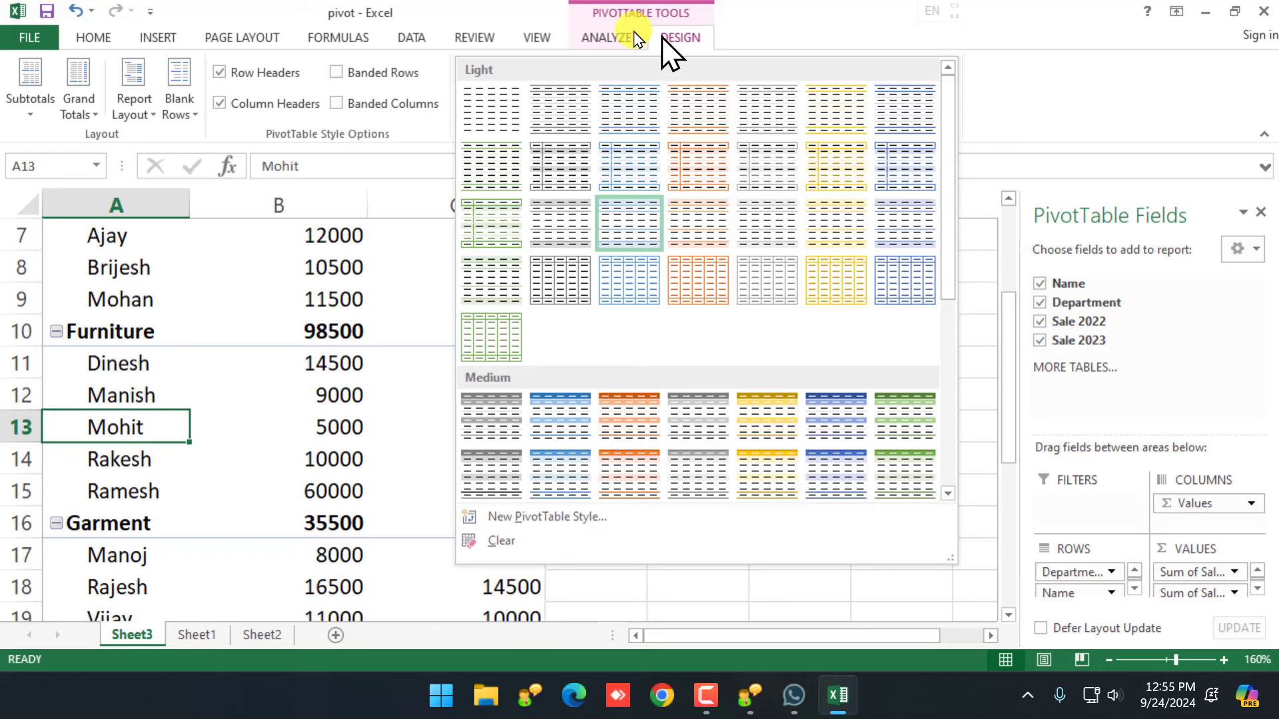
click(626, 48)
Refresh the PivotTable on Sheet3 with the edited source data and compare the changed name with Sheet1.
click(607, 38)
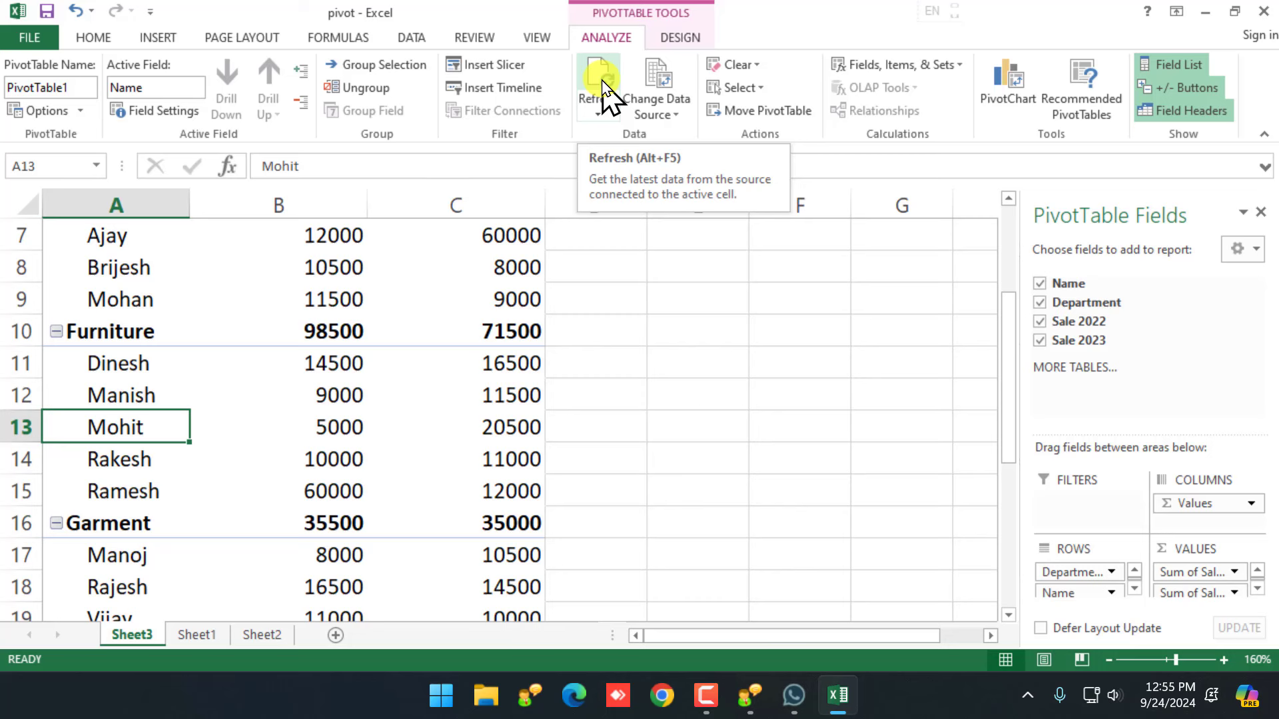
click(602, 83)
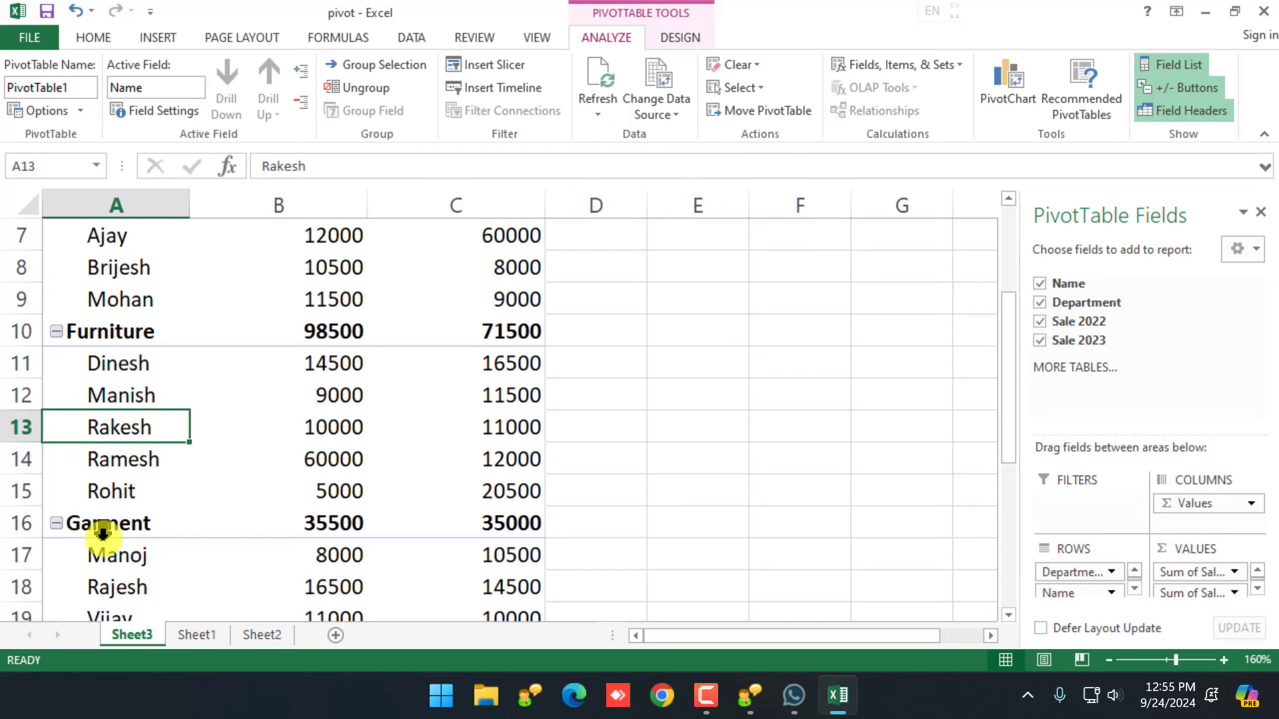
click(123, 498)
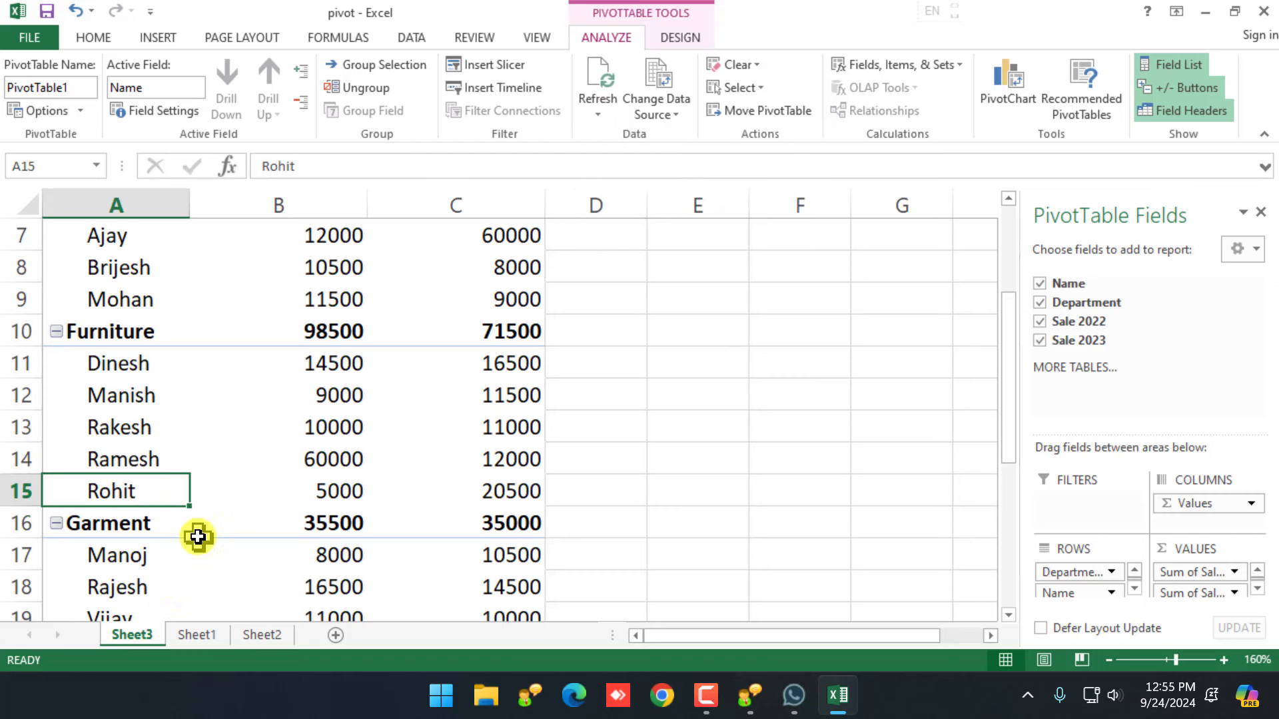
click(208, 635)
click(136, 638)
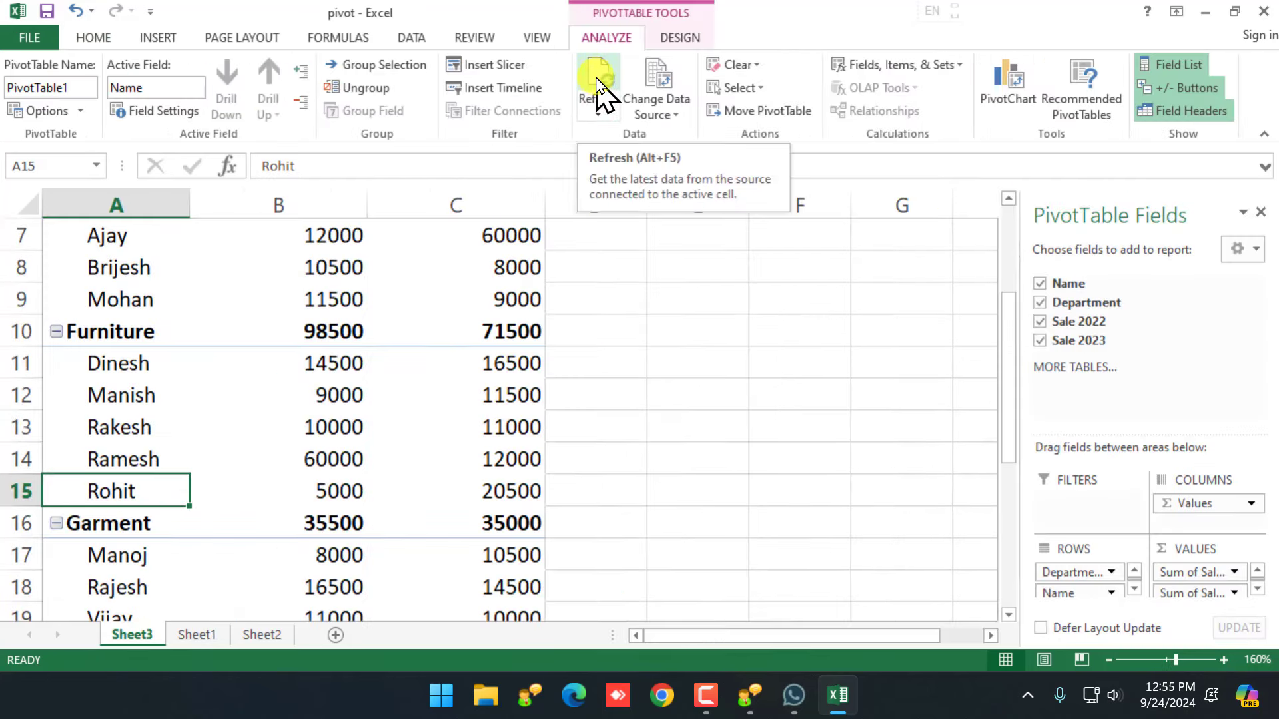
Add the column header Total 22+23 in cell E2 of Sheet1 and widen column E to fit it.
click(207, 636)
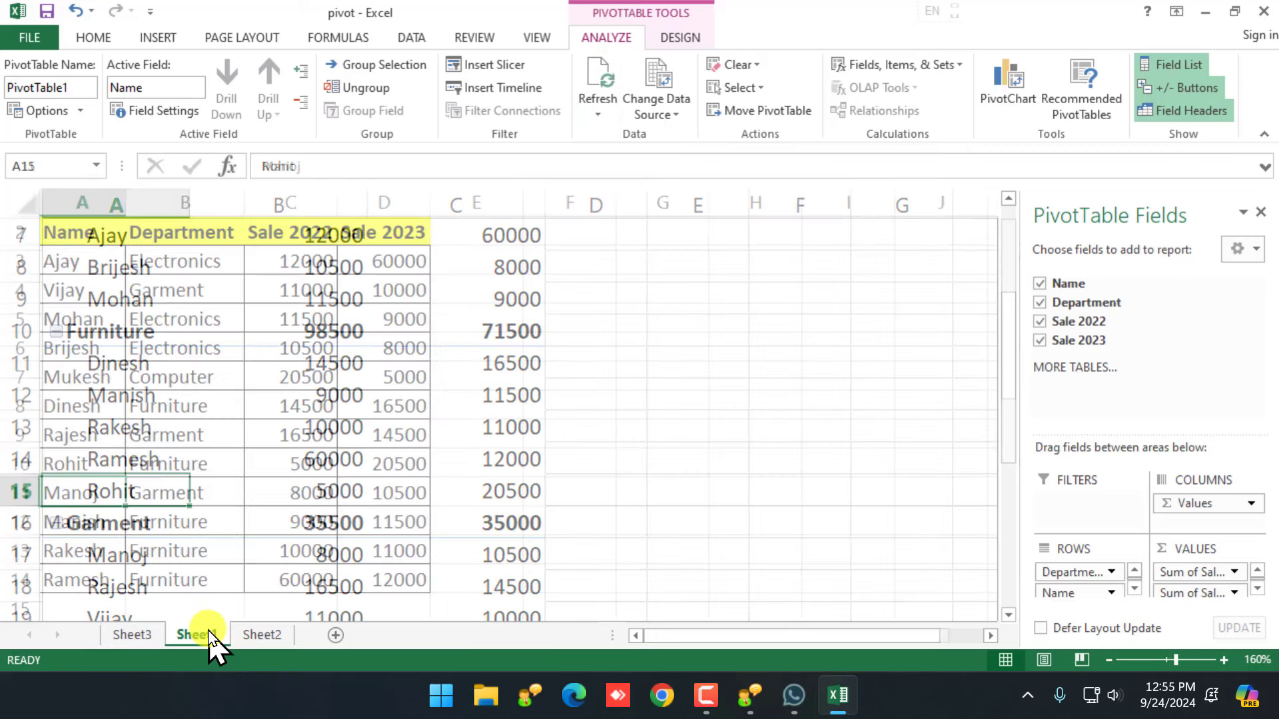
click(494, 231)
scroll(493, 274, up, 1)
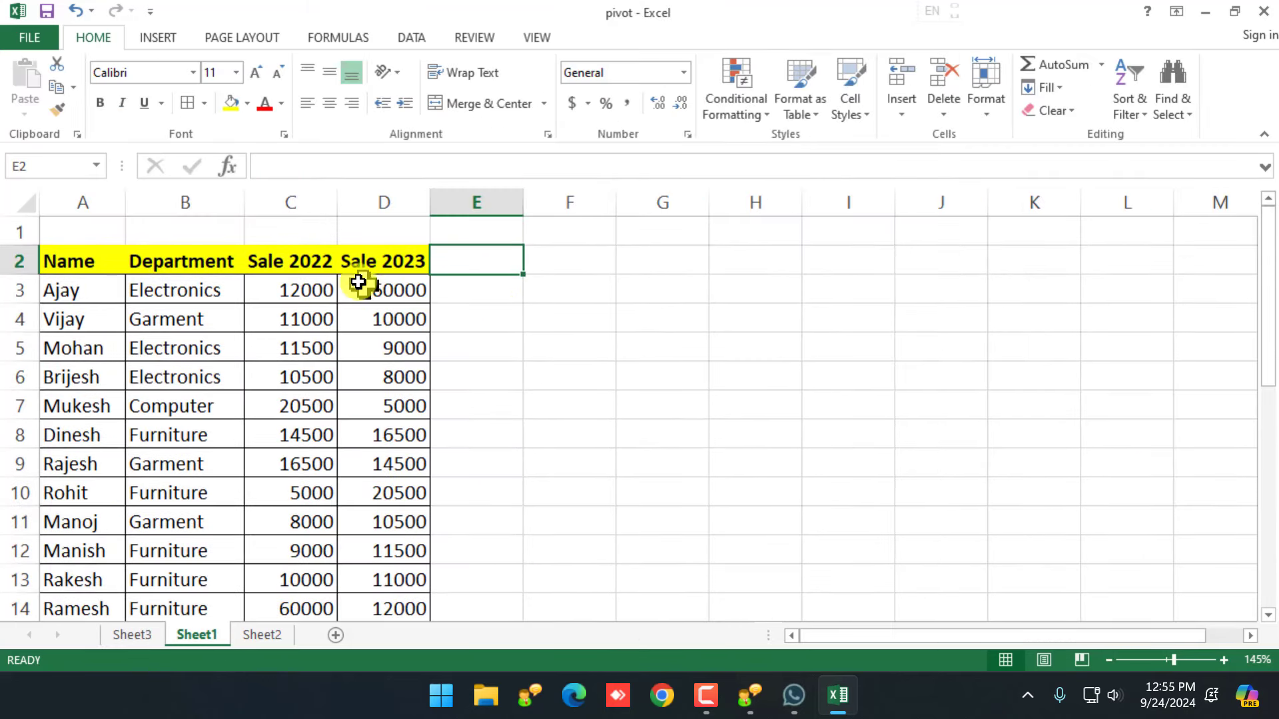
text(202)
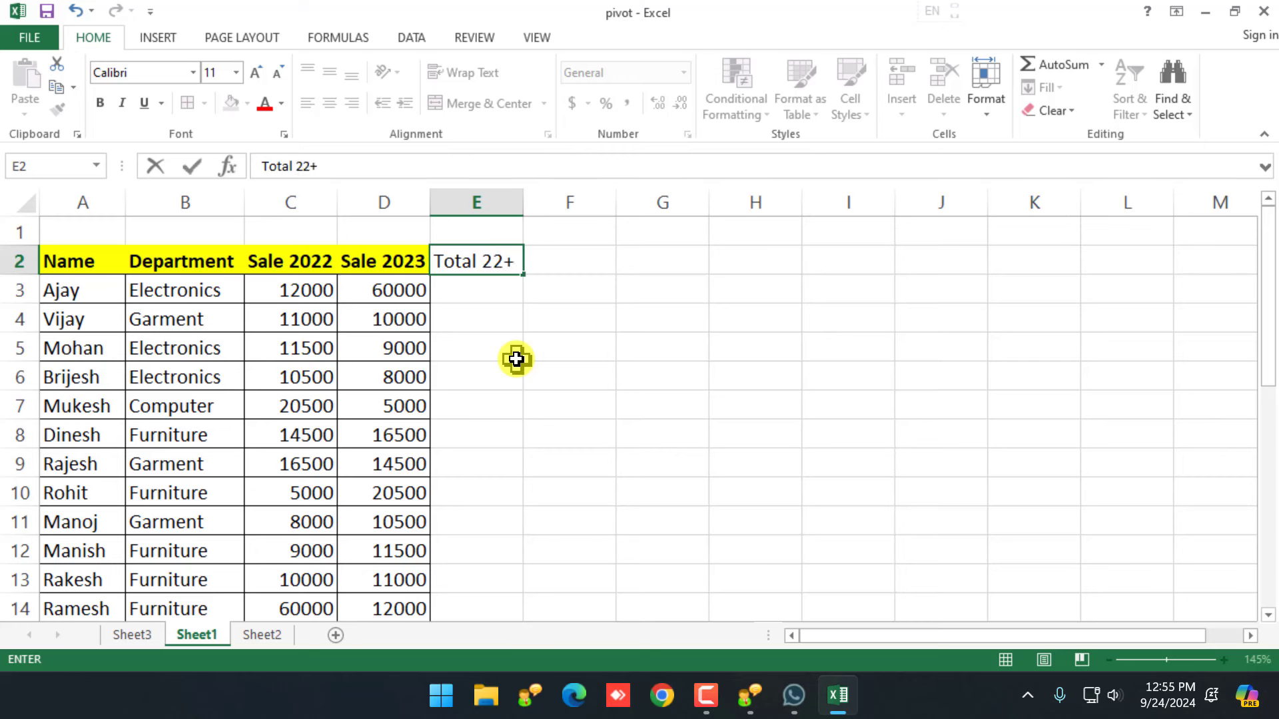
key(Return)
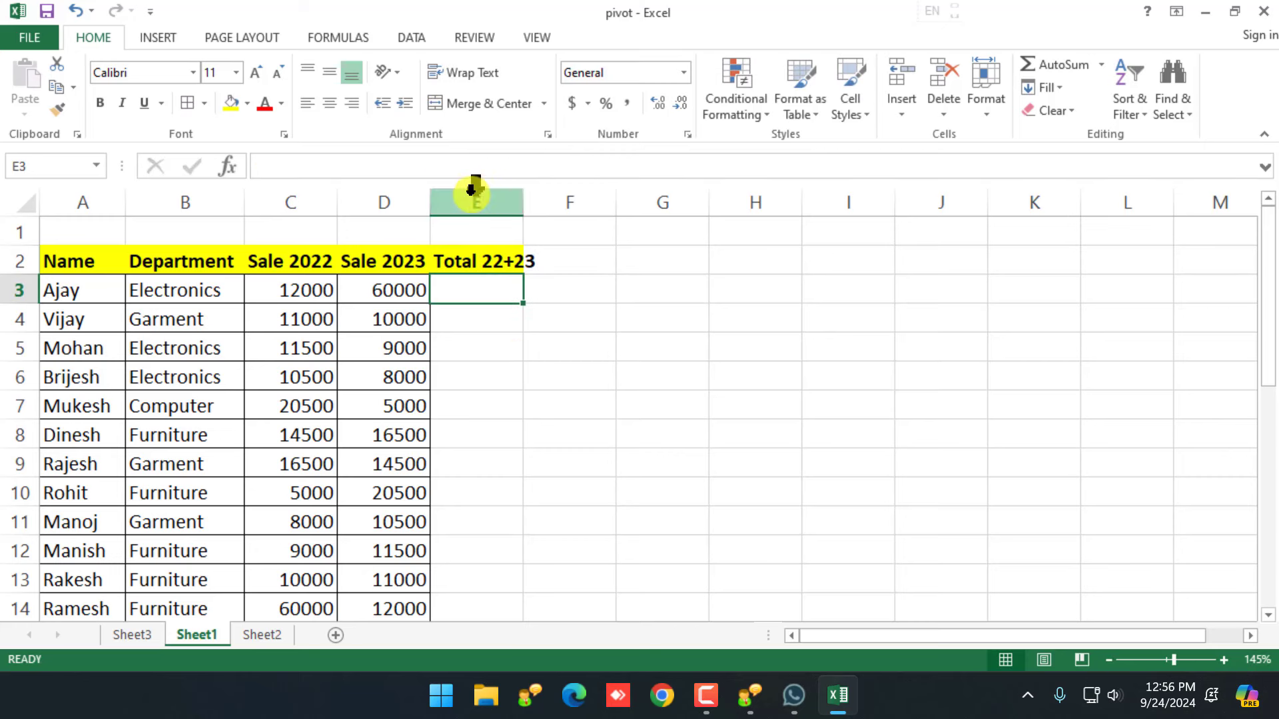
drag(523, 198, 551, 199)
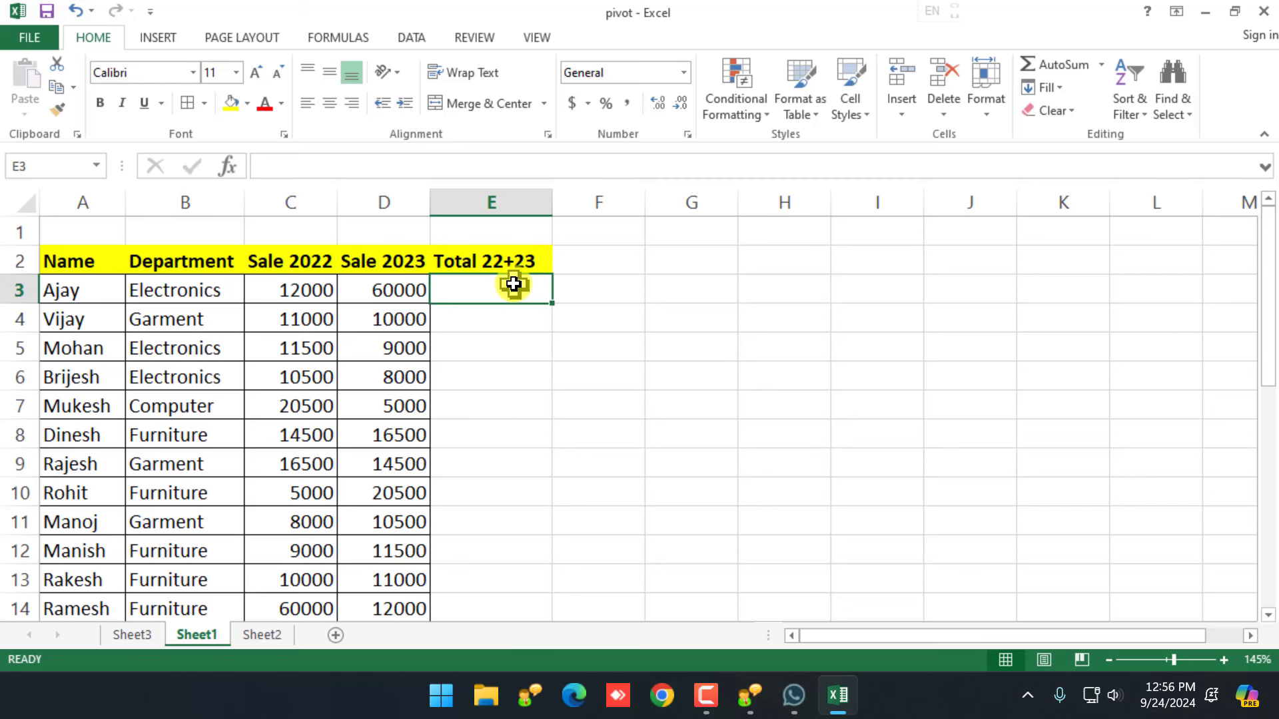
Enter the formula =C3+D3 in cell E3 to add the 2022 and 2023 sales.
text(=)
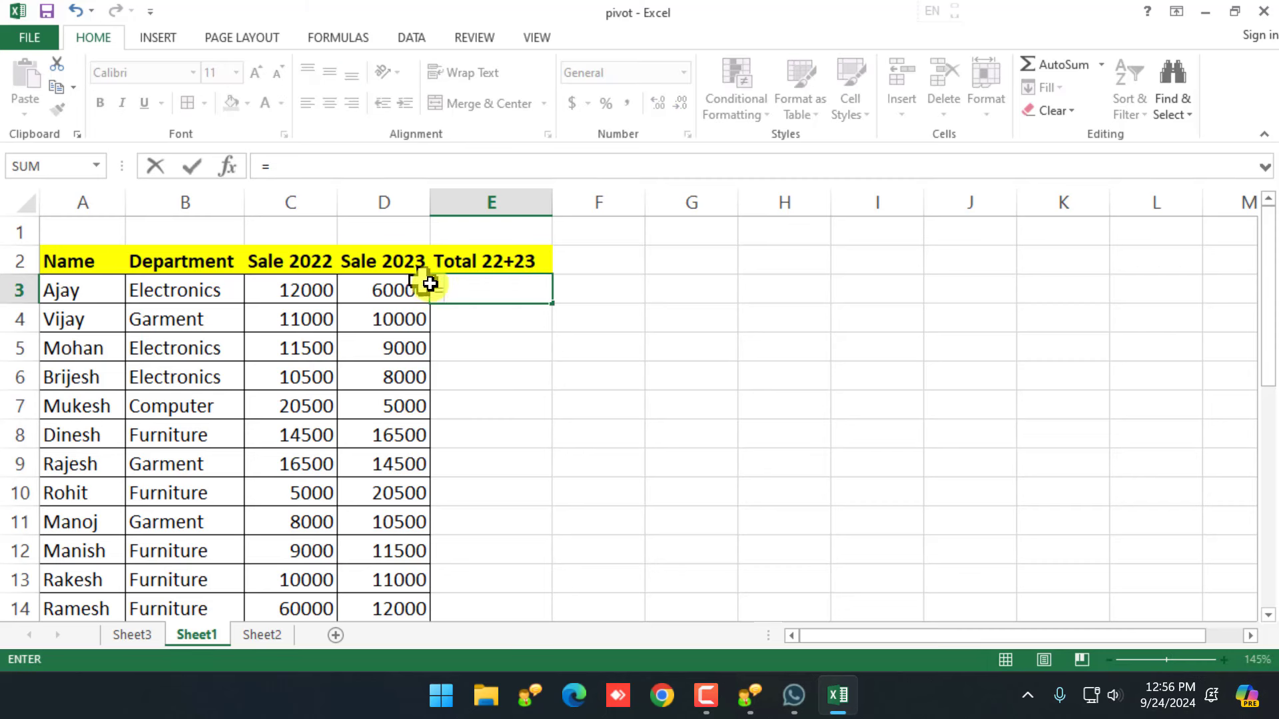
key(Escape)
scroll(443, 286, up, 1)
scroll(443, 286, up, 1)
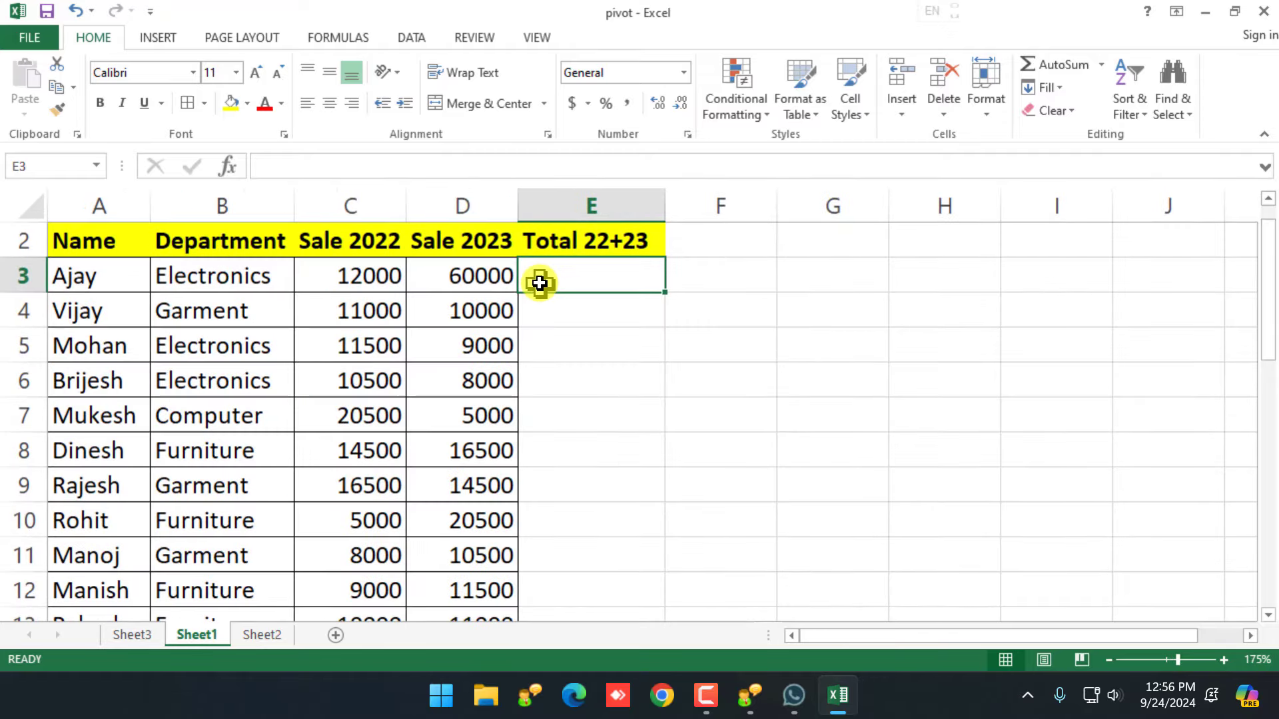
text(=)
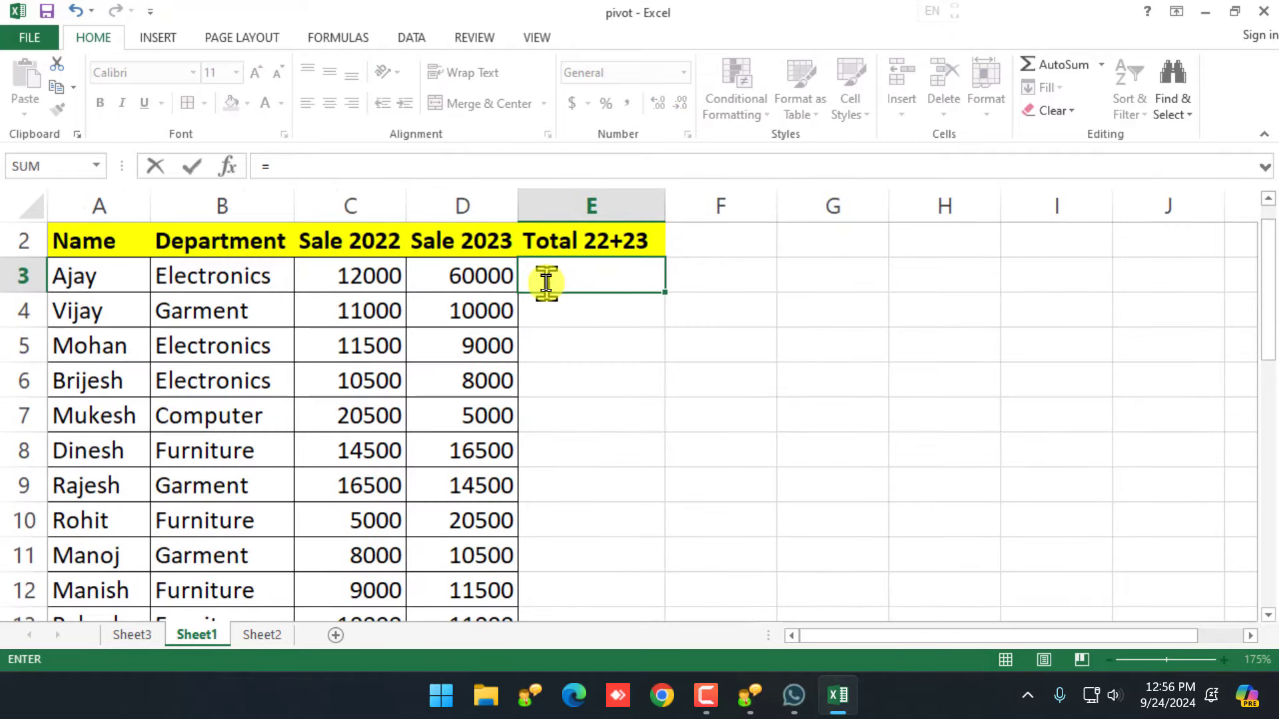
scroll(542, 286, up, 1)
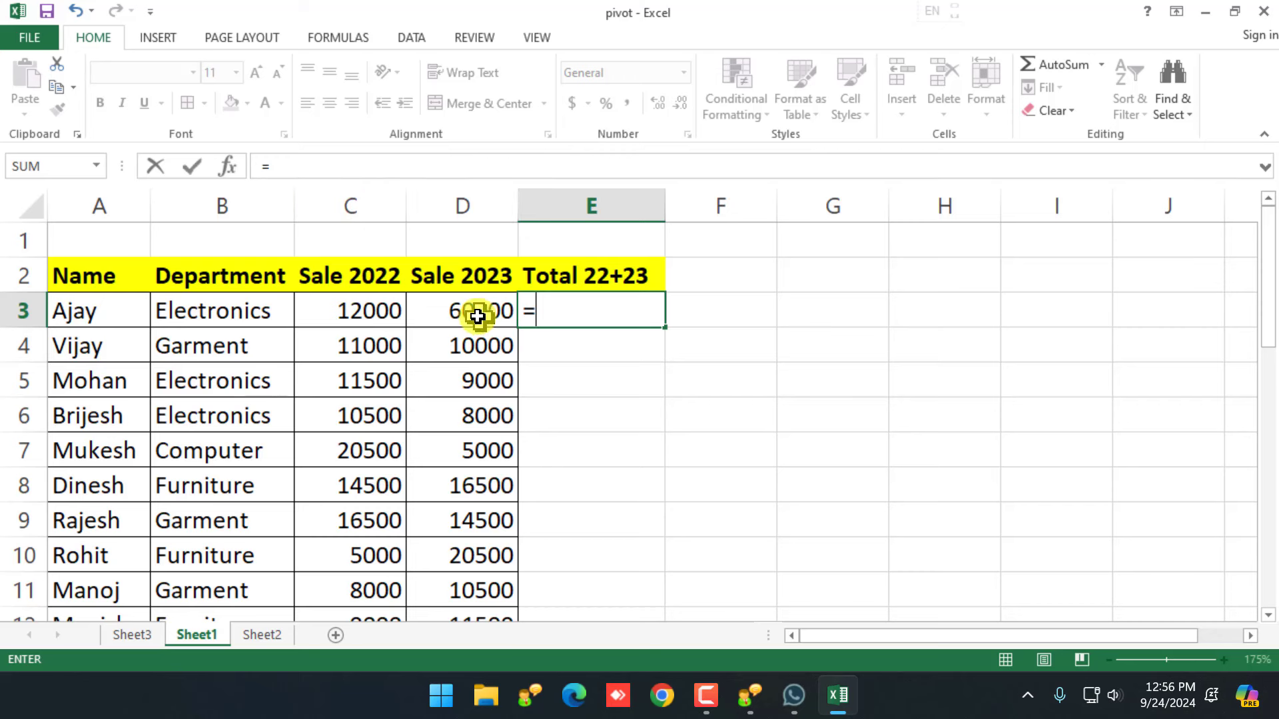
text(c3)
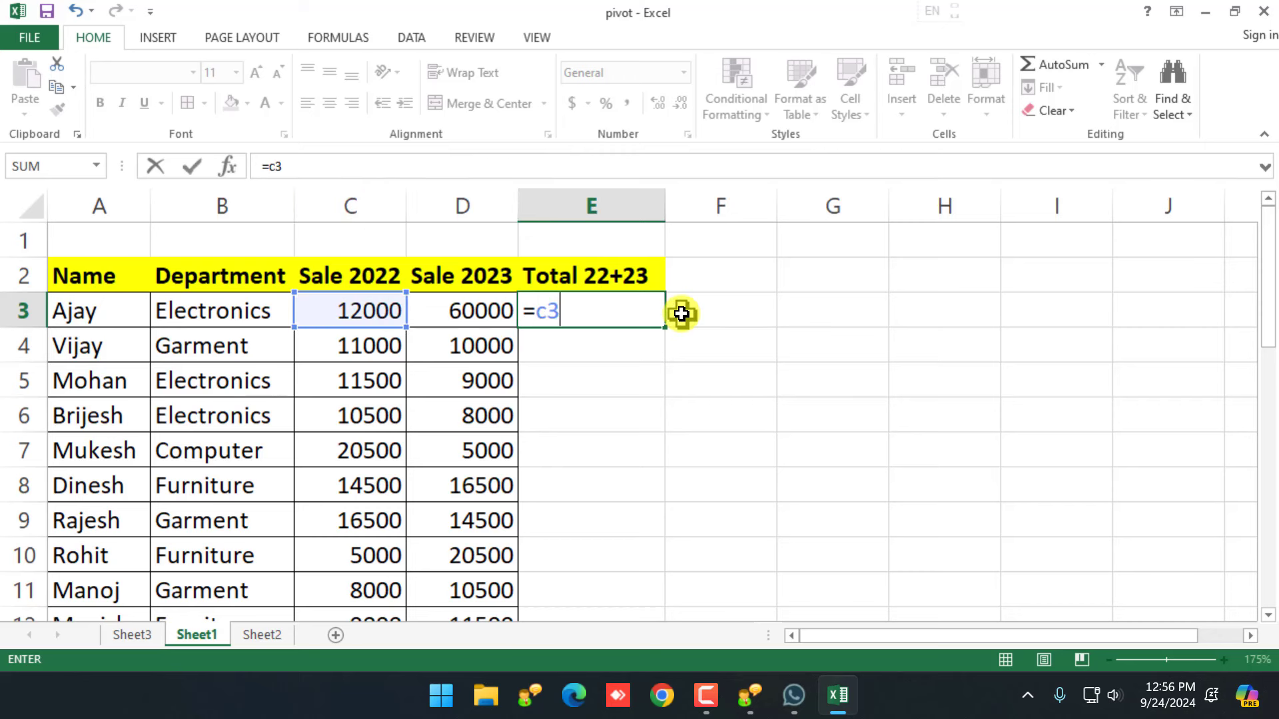
text(+d3)
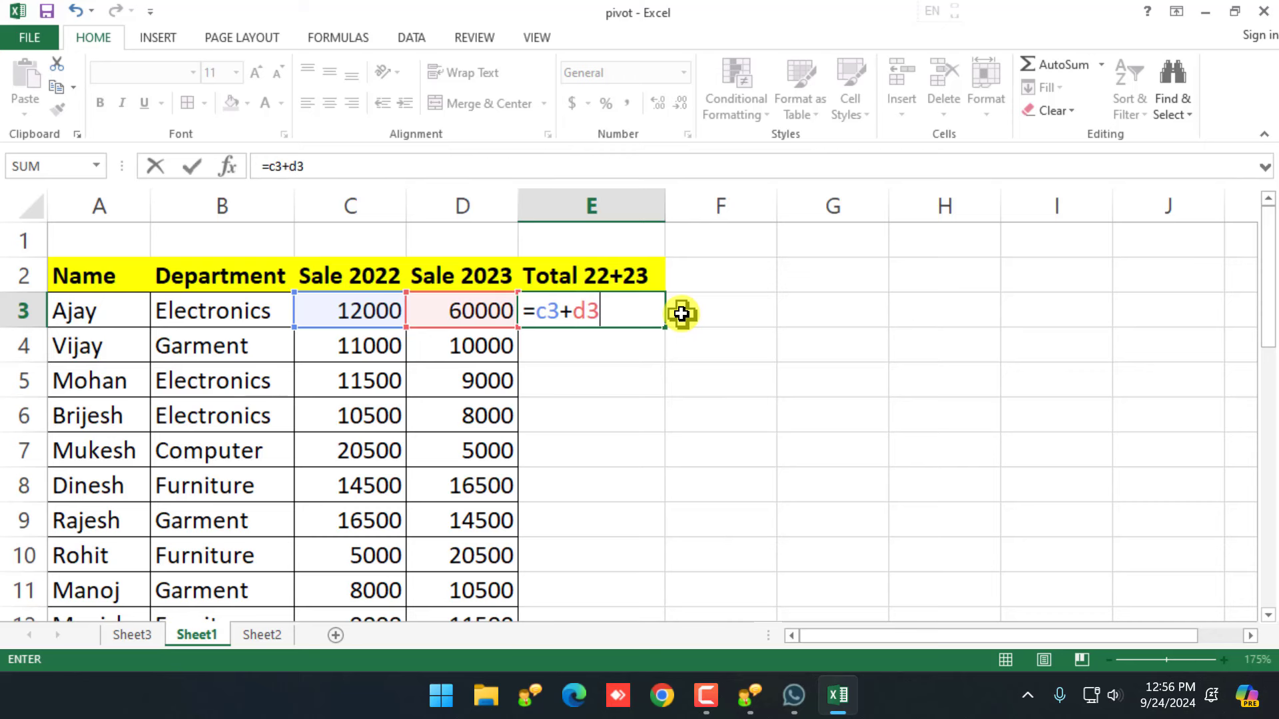
key(Return)
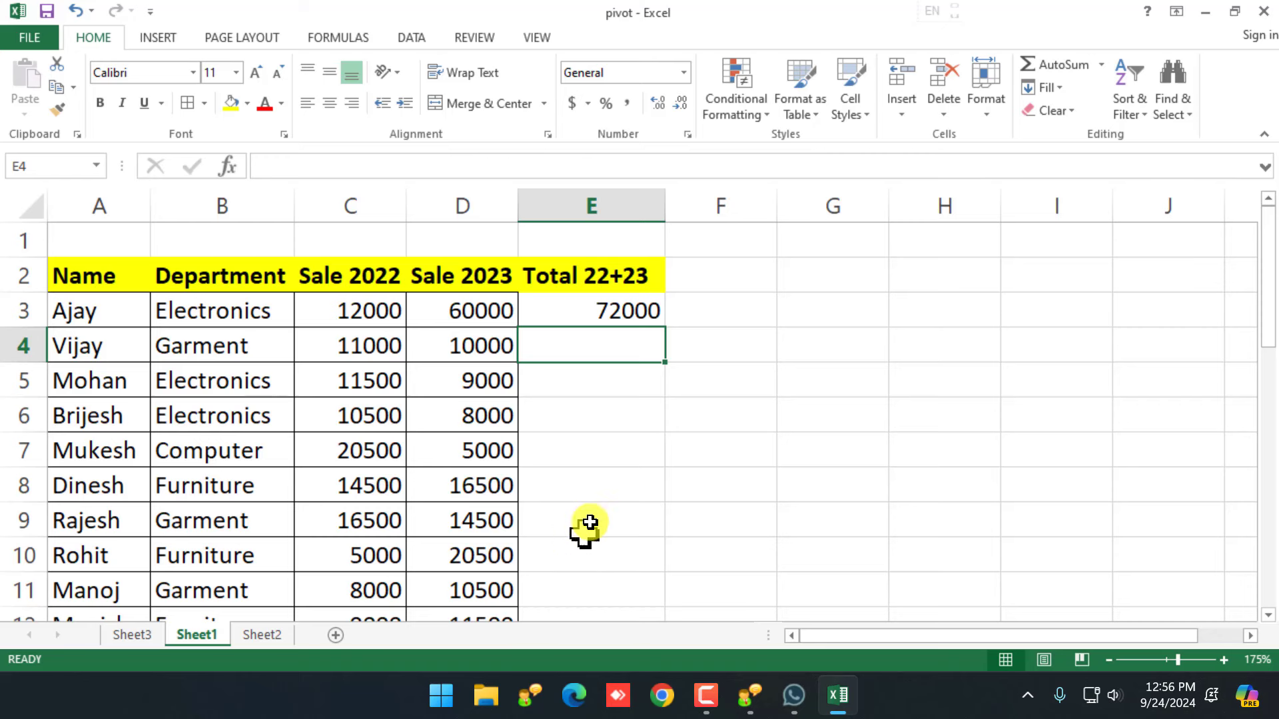
Fill the total formula from E3 down to E14 for all the remaining rows.
click(621, 314)
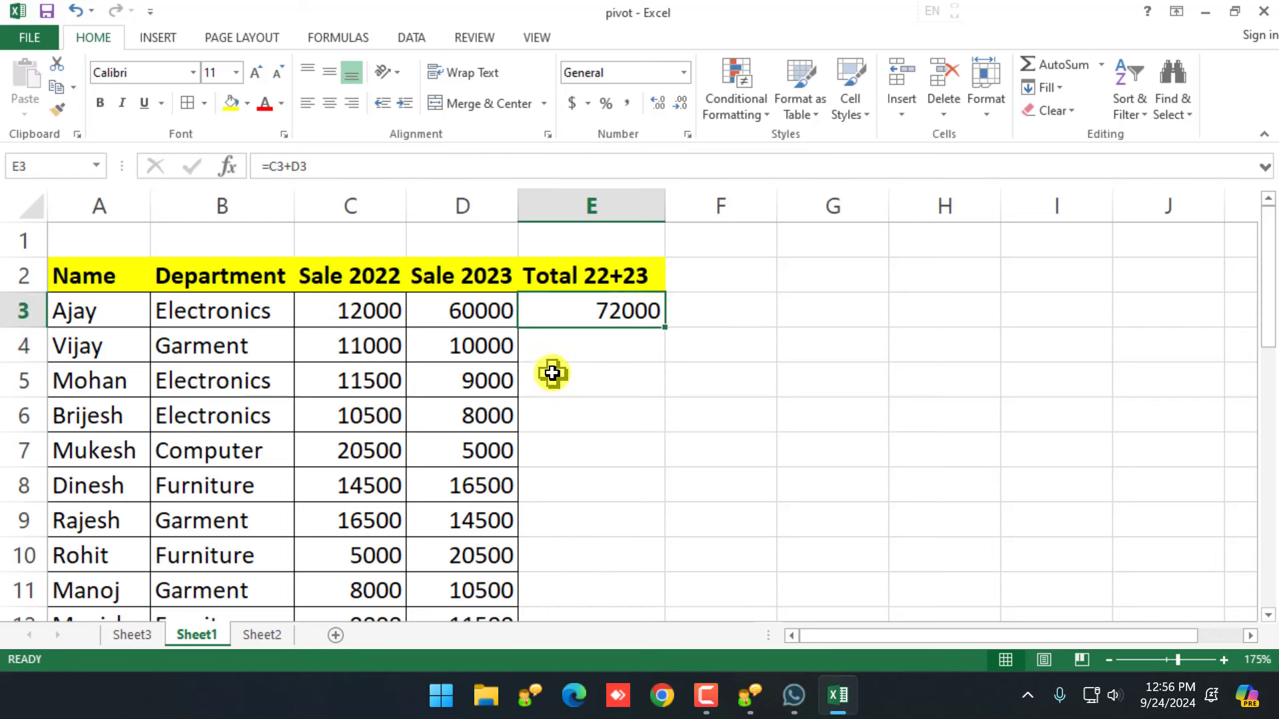
scroll(550, 368, down, 1)
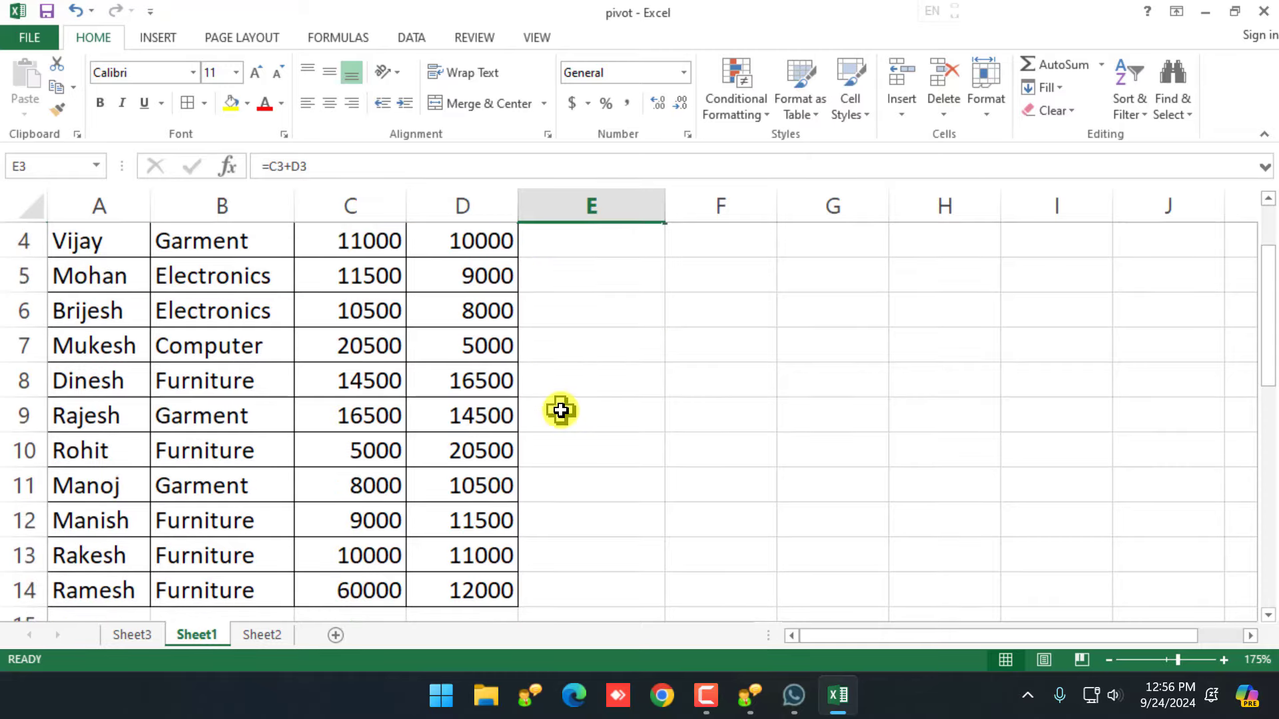
scroll(560, 409, up, 1)
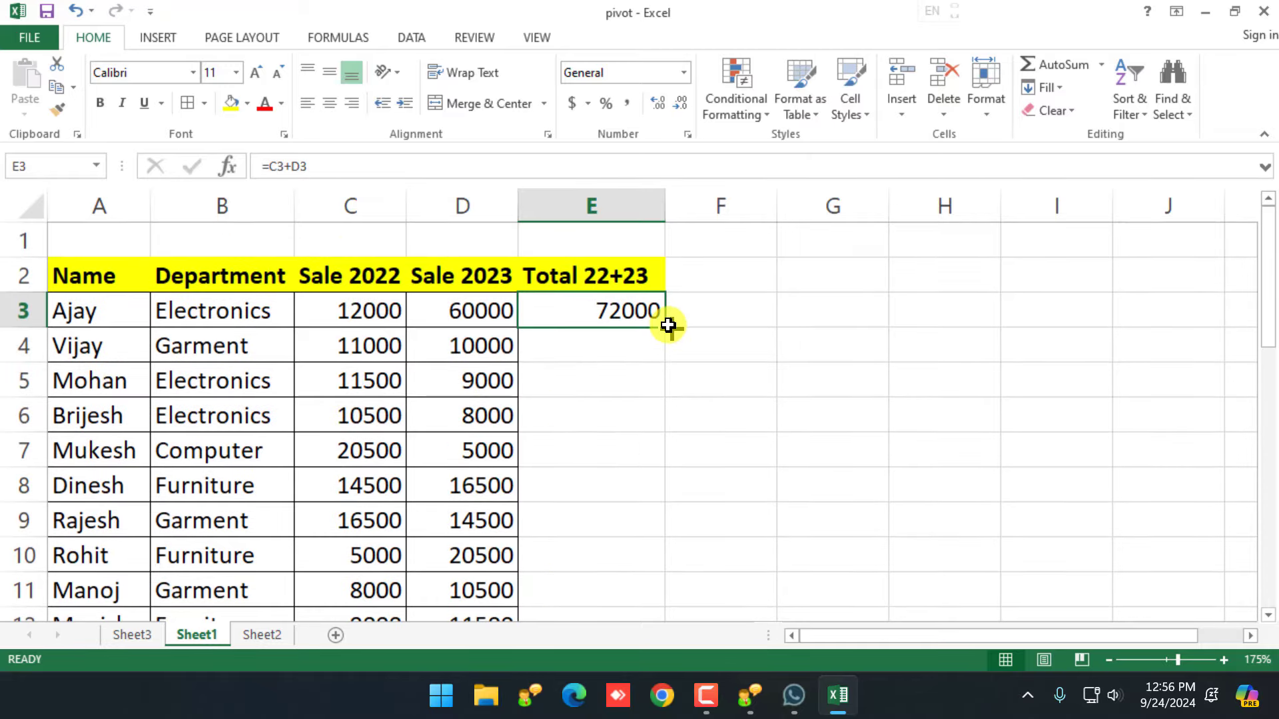
drag(665, 326, 652, 560)
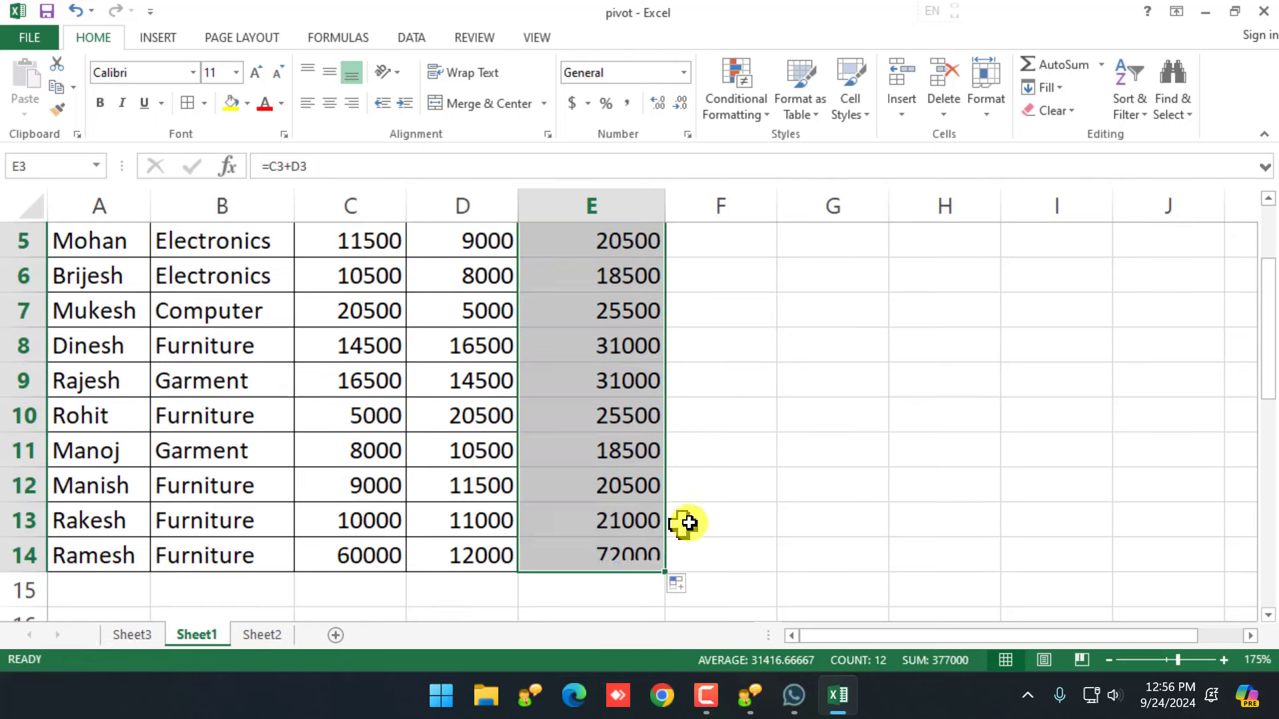
scroll(722, 499, up, 1)
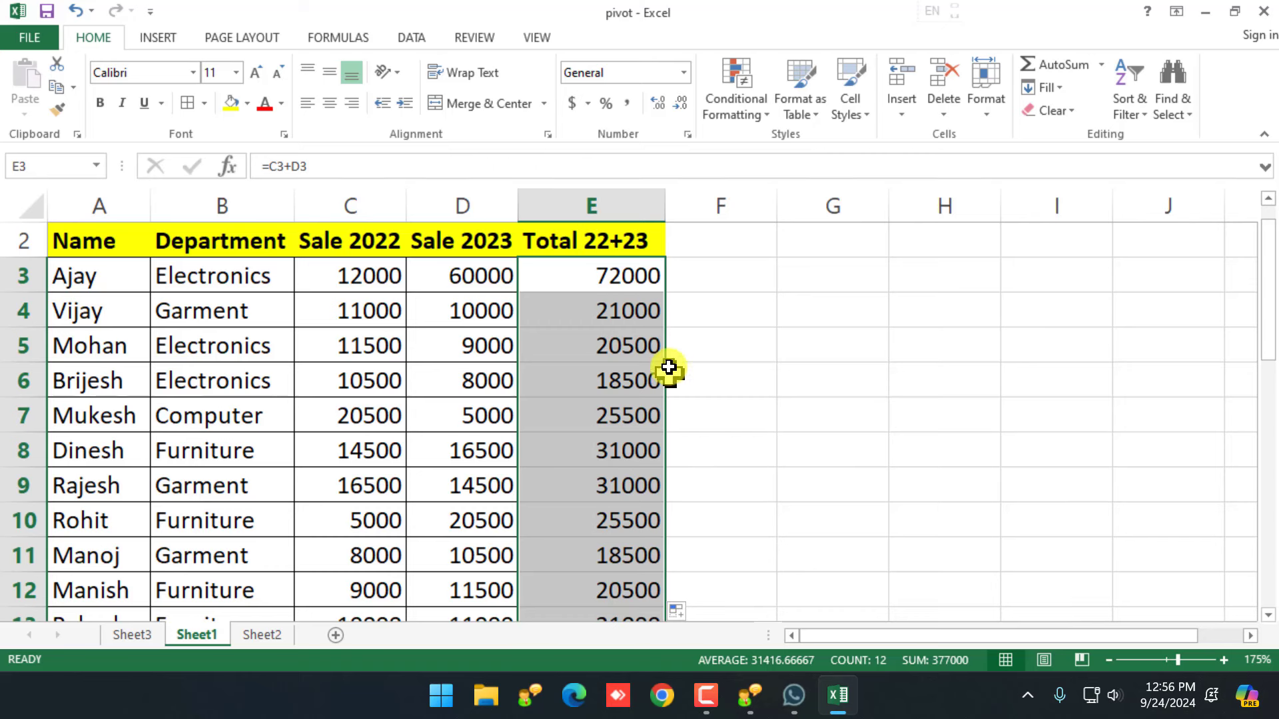
click(644, 324)
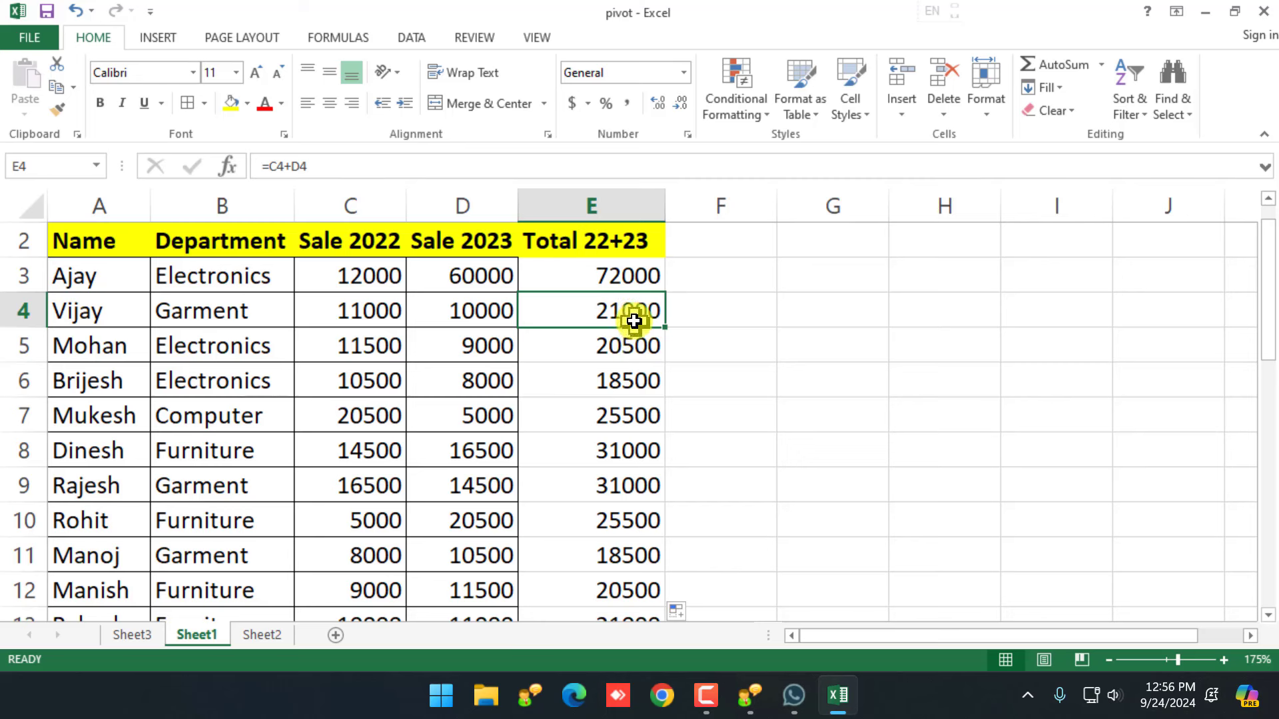
Examine the total formulas in cells E3, E4 and E5 of Sheet1 and the sales cells they reference.
click(619, 277)
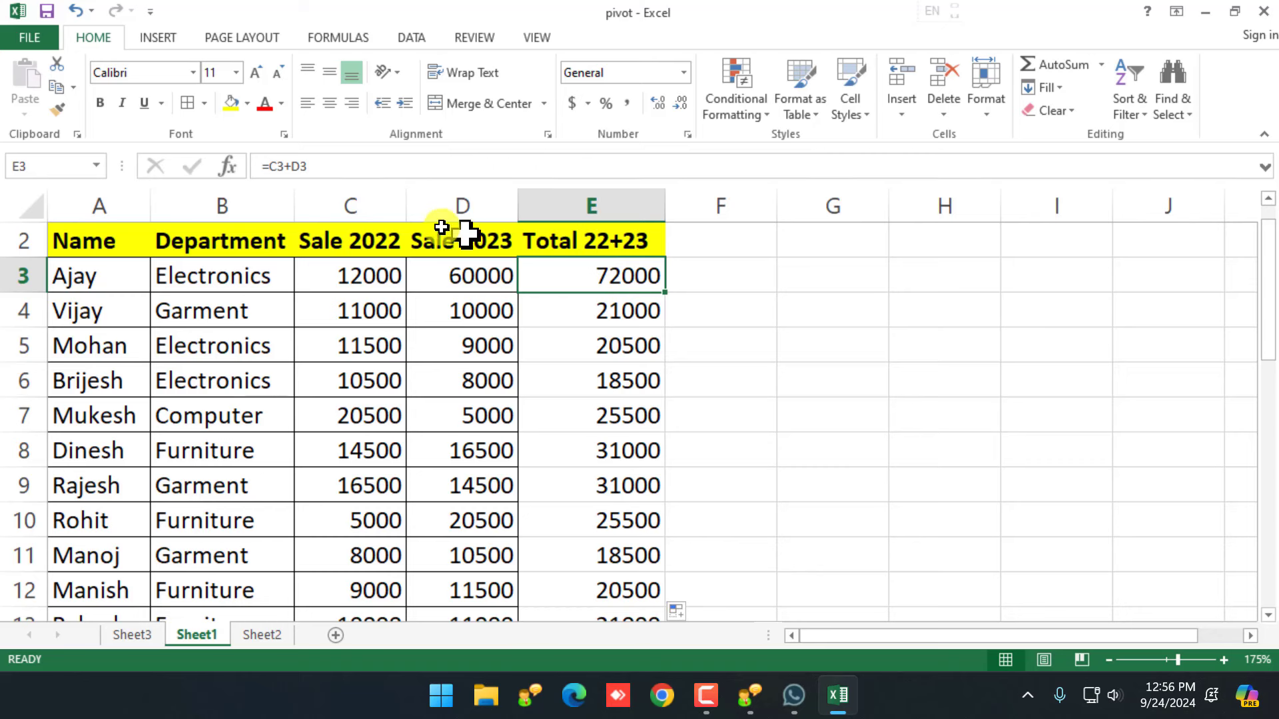
drag(321, 173, 258, 173)
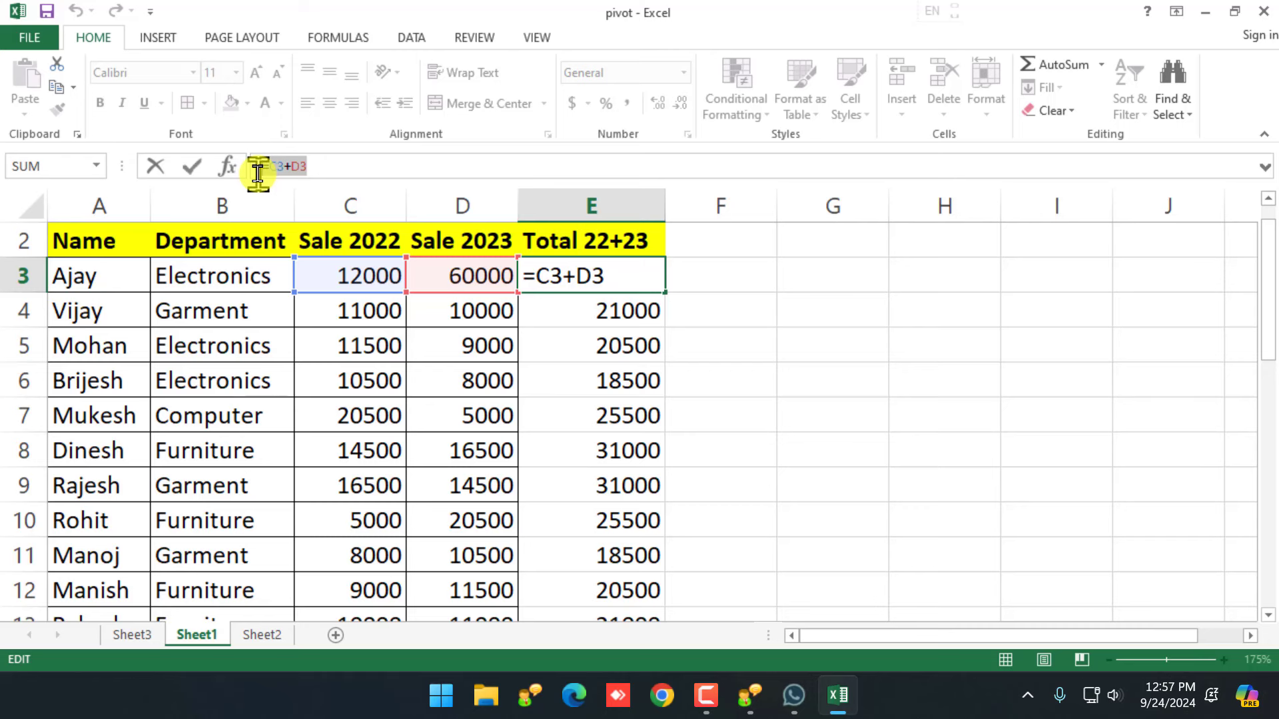
key(Return)
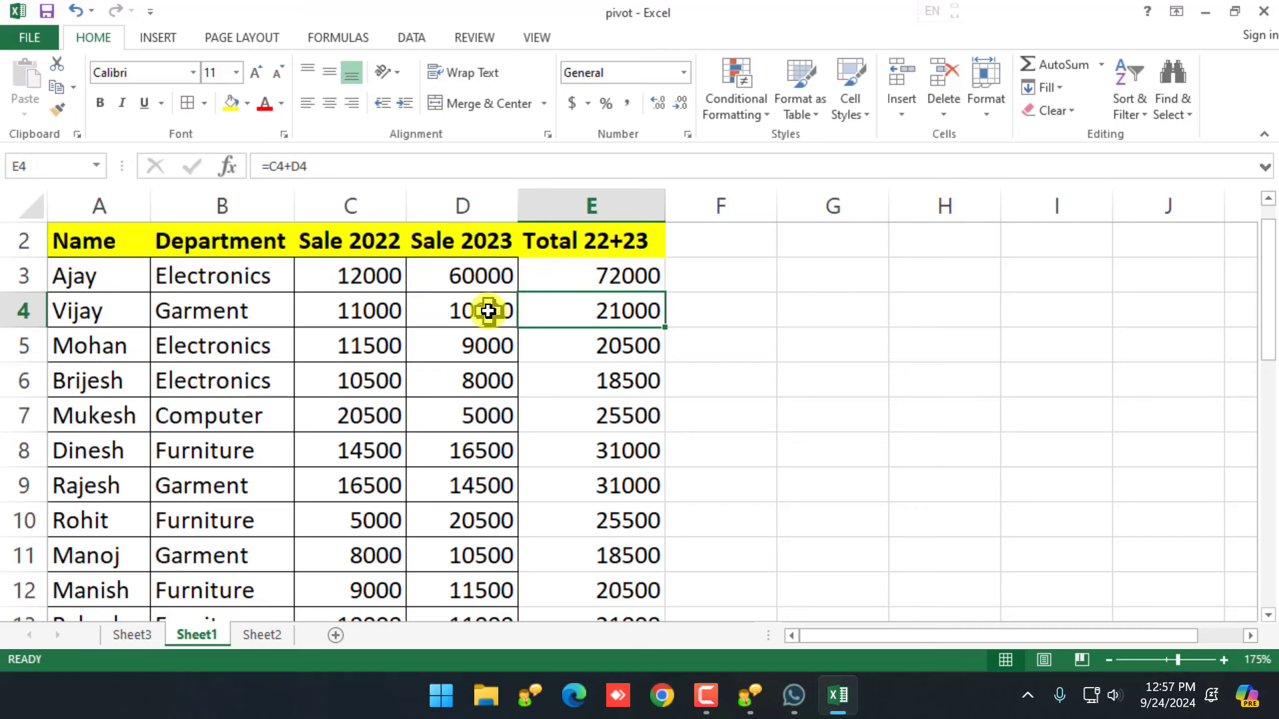
click(626, 275)
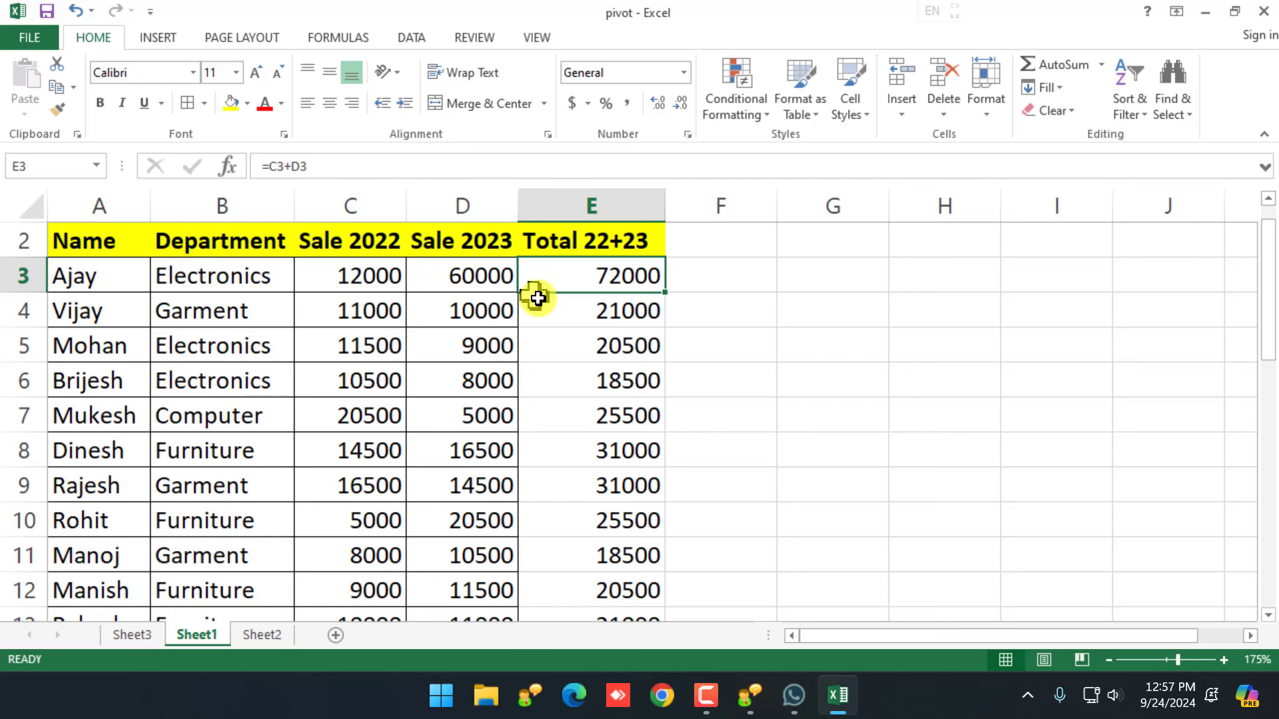
click(371, 267)
click(474, 274)
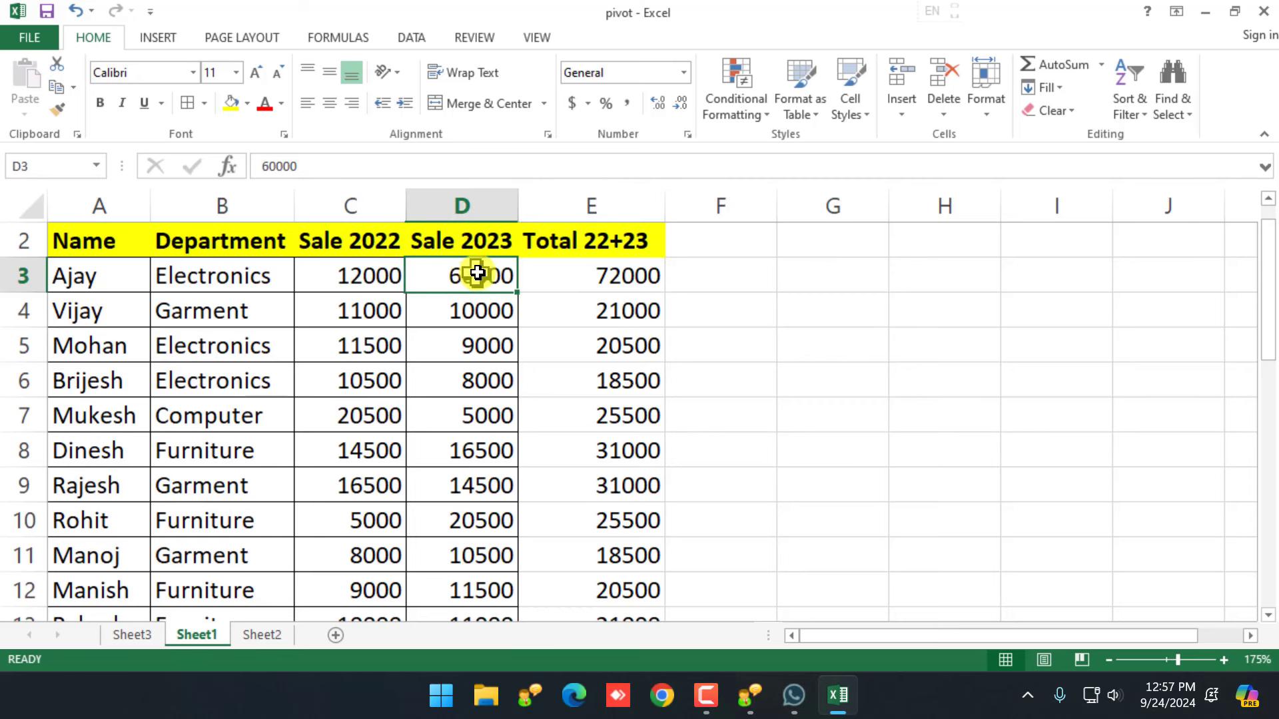
click(629, 305)
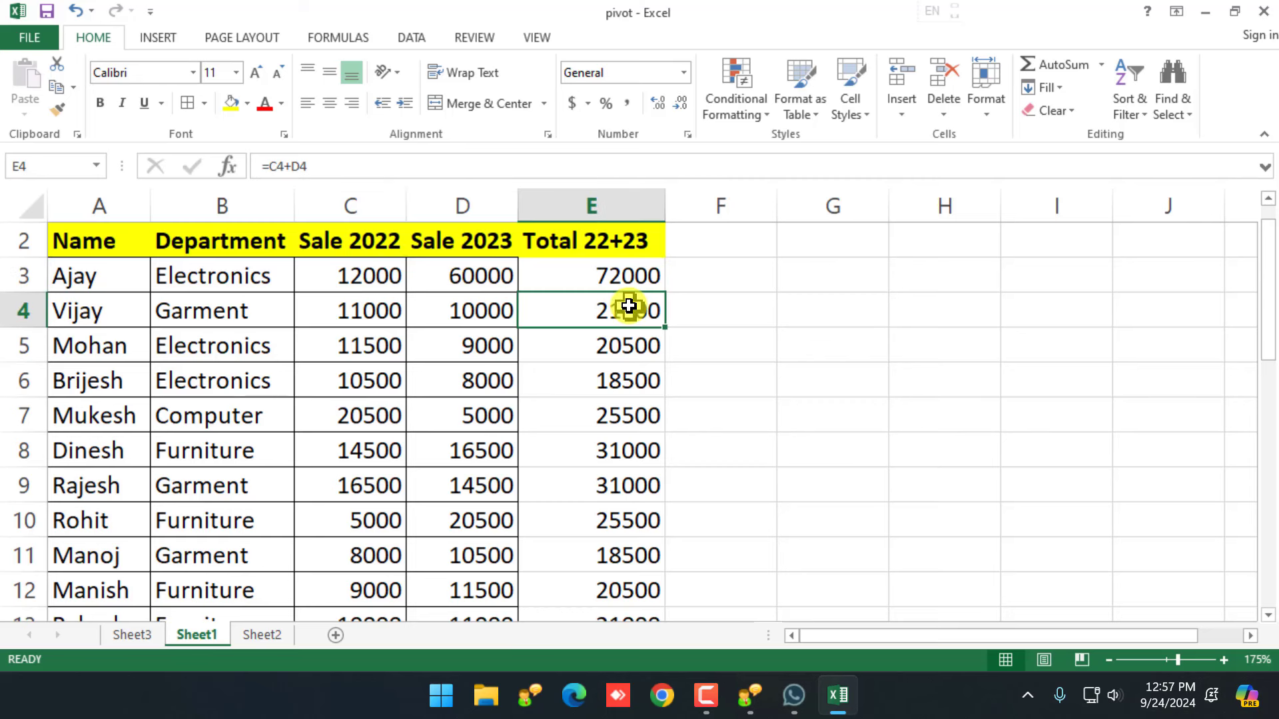
double_click(628, 306)
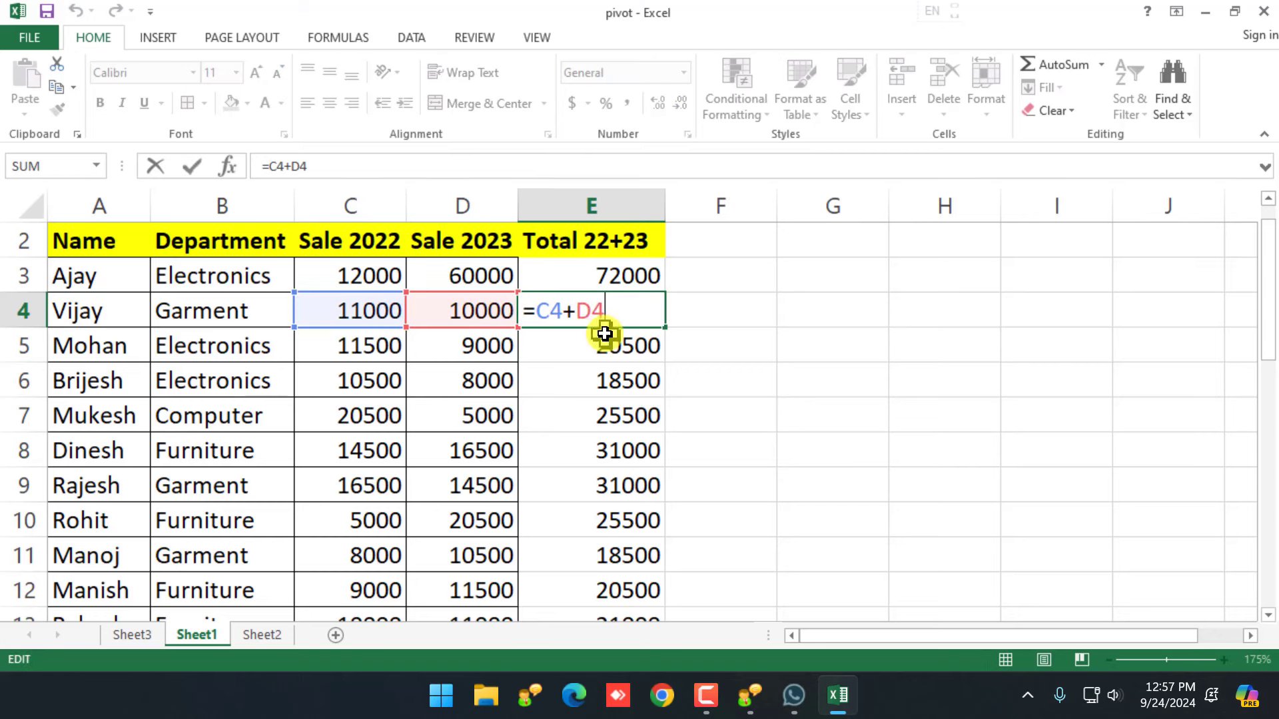
key(Return)
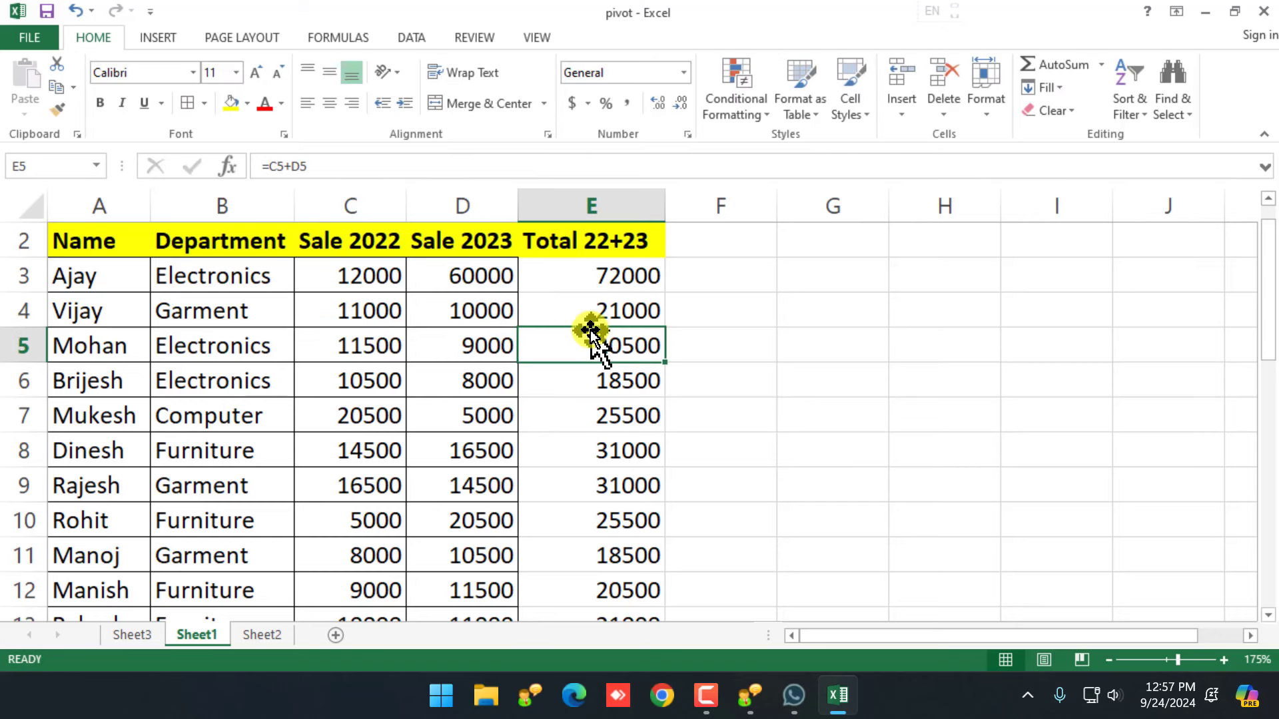
double_click(592, 330)
click(596, 344)
double_click(596, 344)
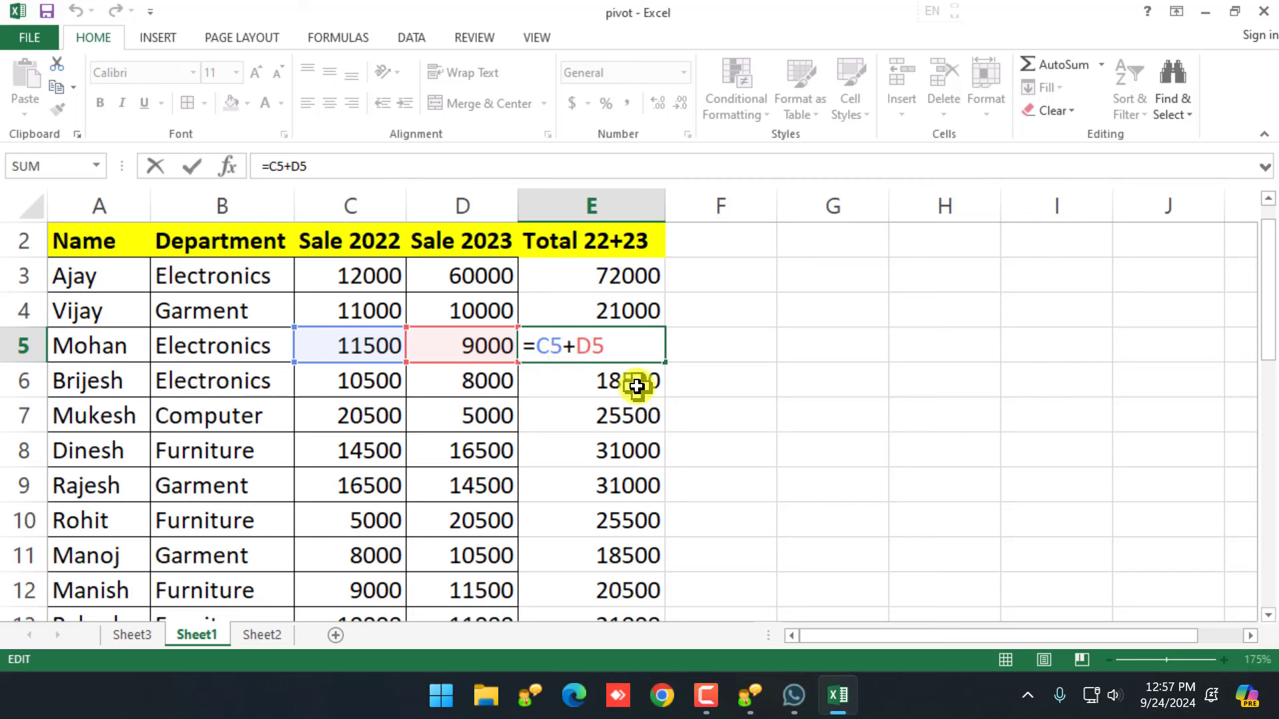
key(Return)
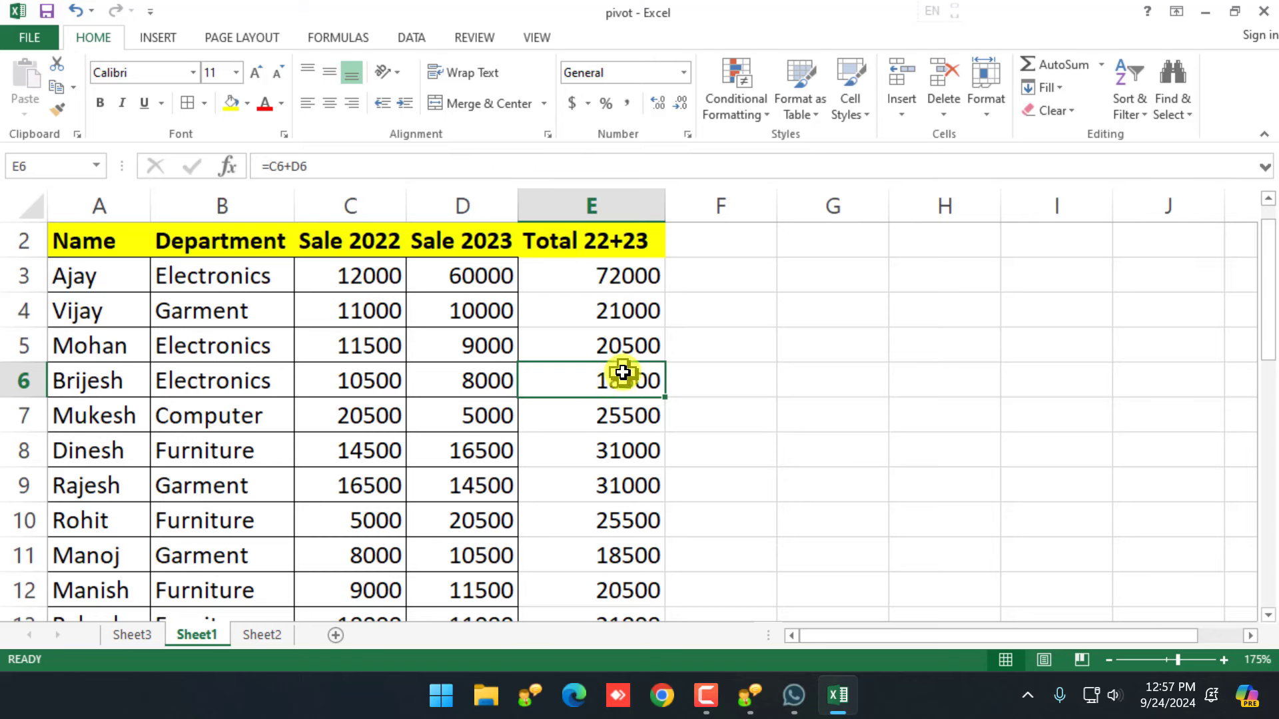
click(716, 379)
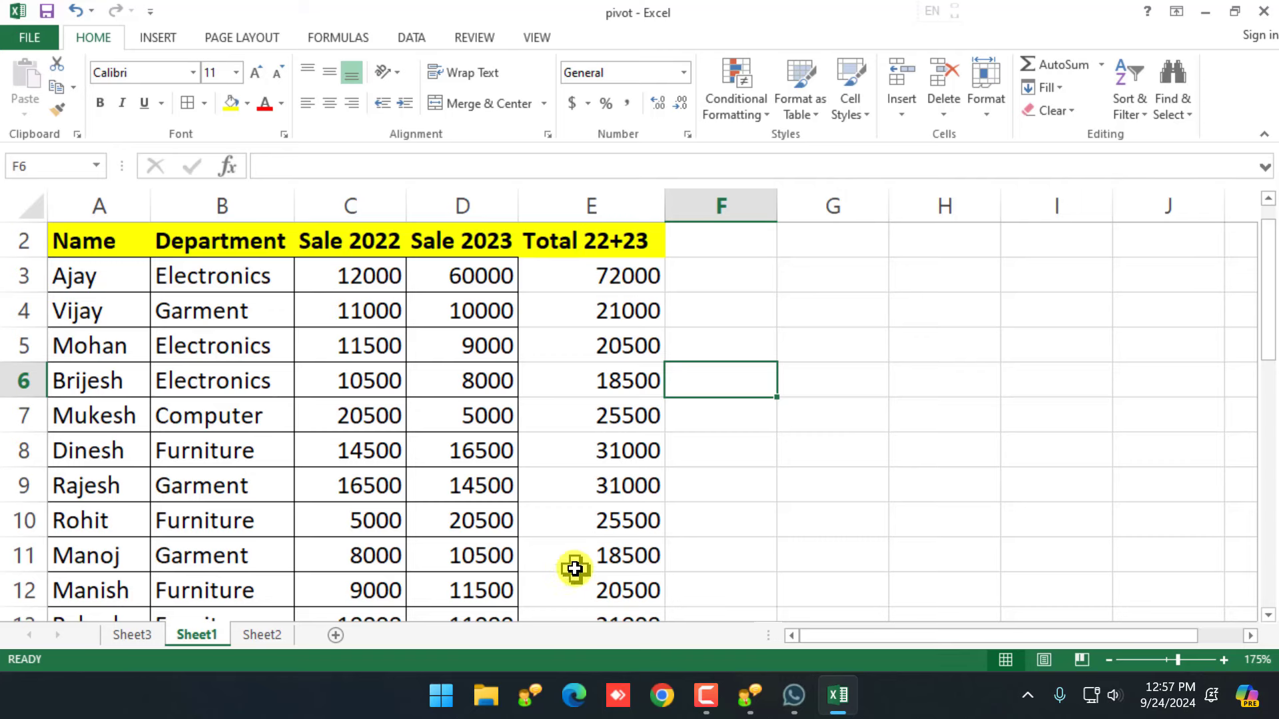
Compare the PivotTable's fields on Sheet3 with its source range A2:D14 on Sheet1.
click(131, 635)
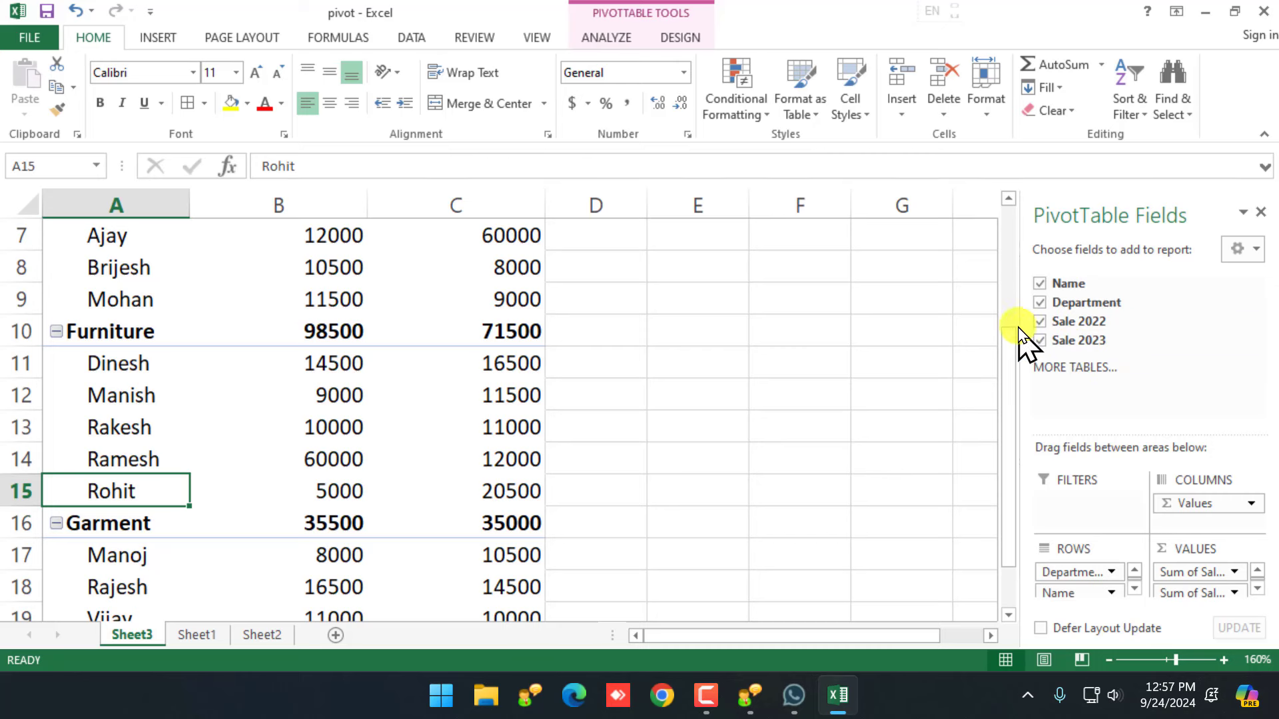
click(618, 40)
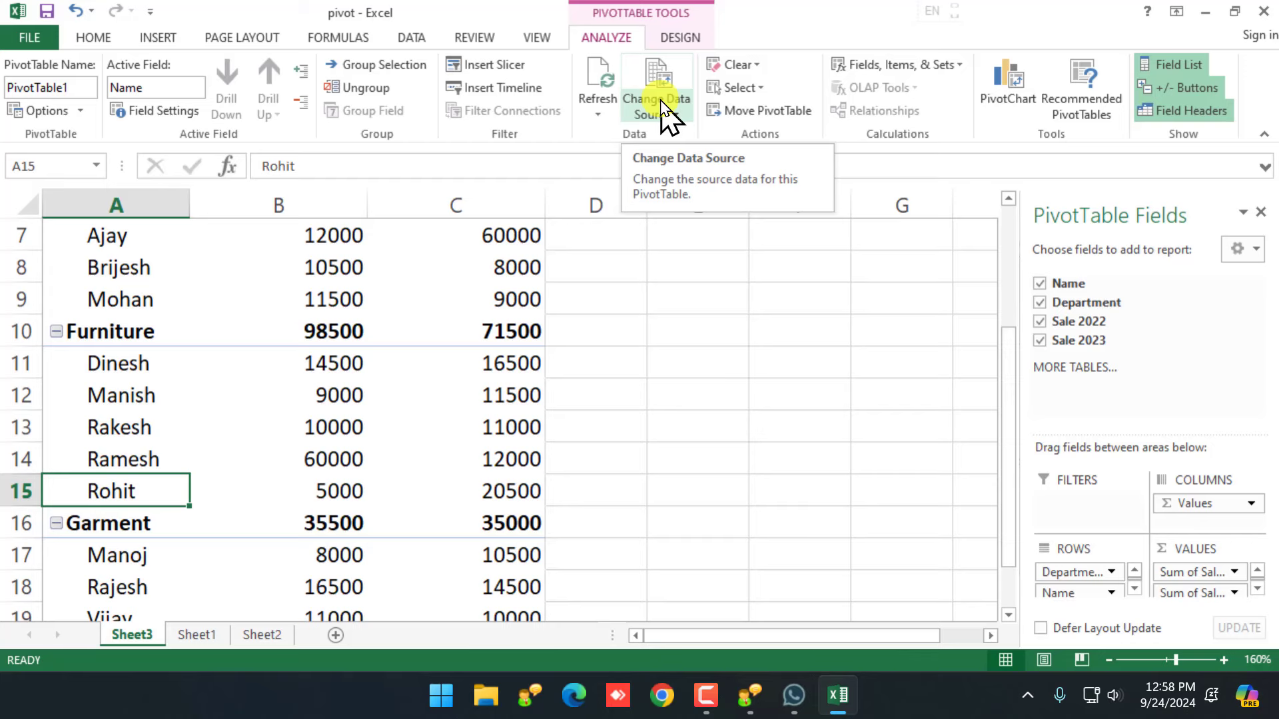
click(195, 634)
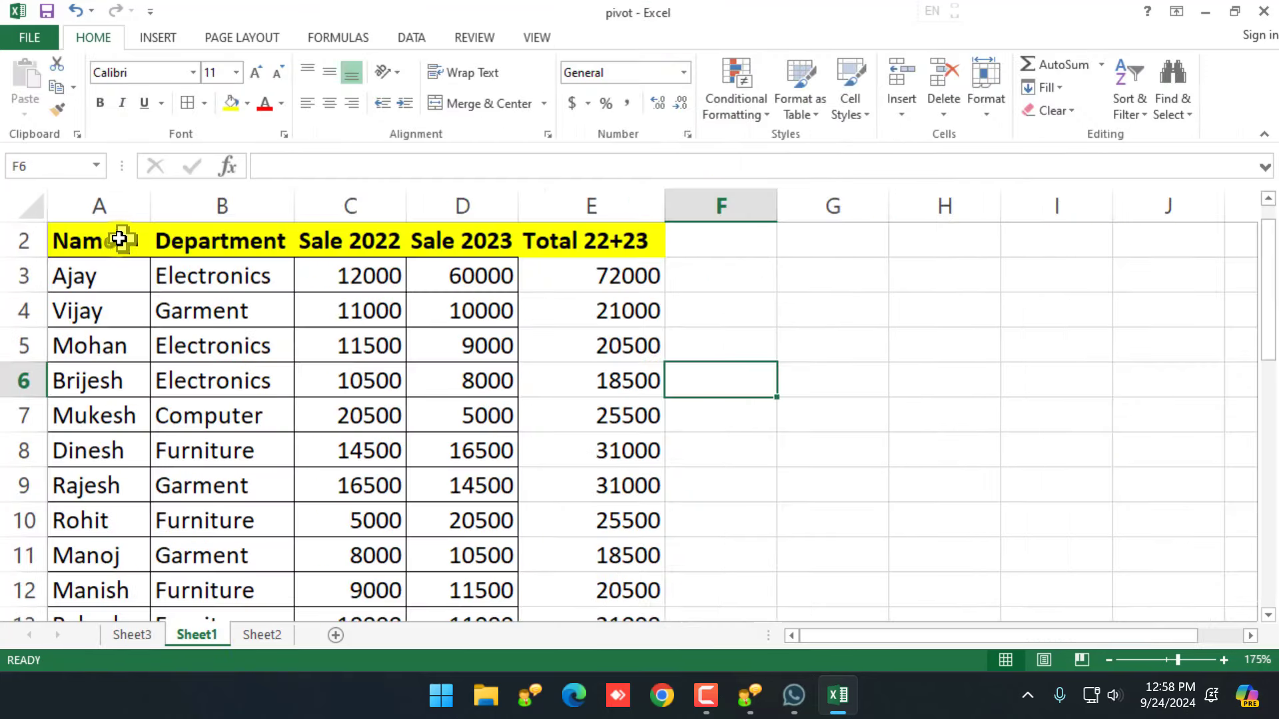
drag(119, 238, 468, 553)
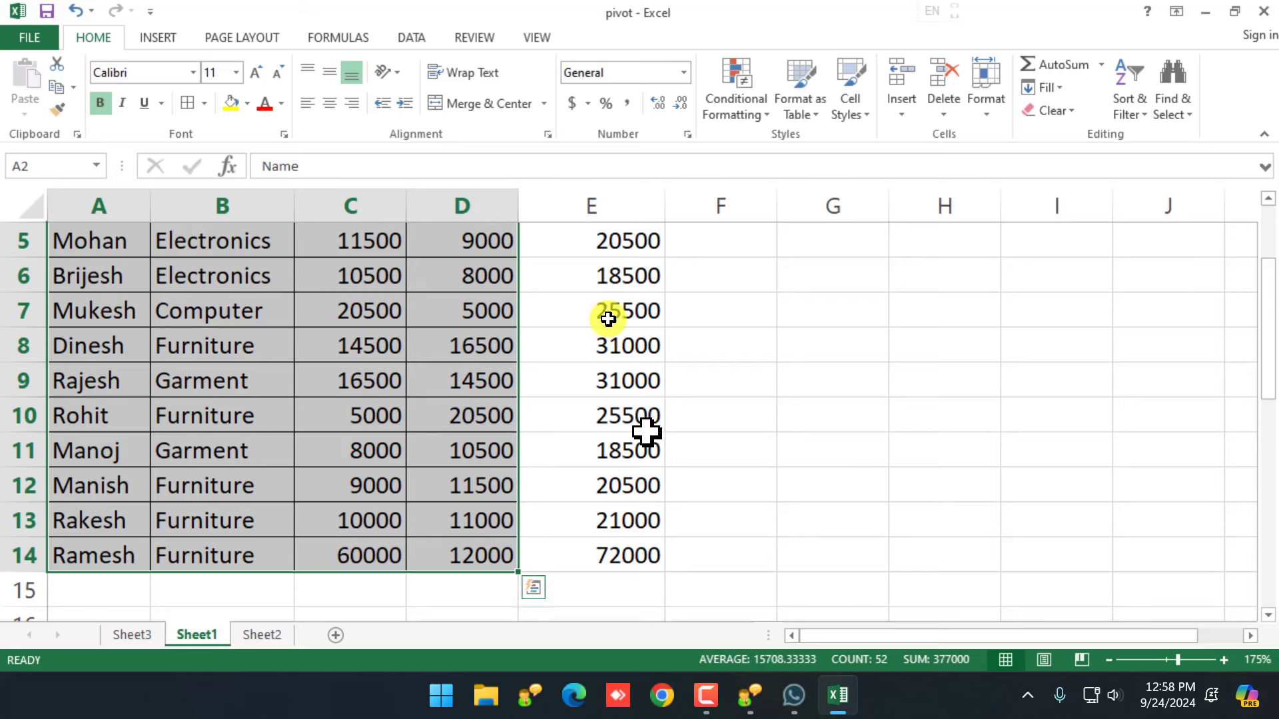
Change the Sheet3 PivotTable's data source to Sheet1!$A$2:$E$14 so it includes the total column.
click(148, 634)
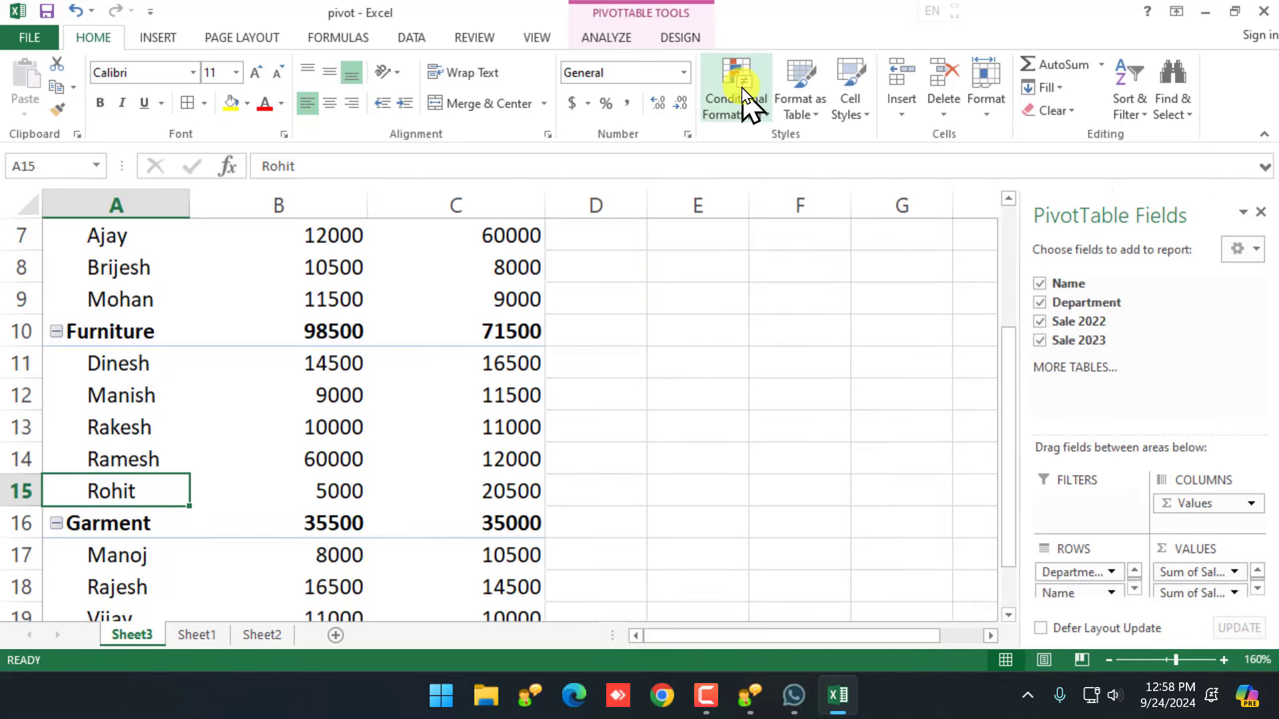
click(607, 37)
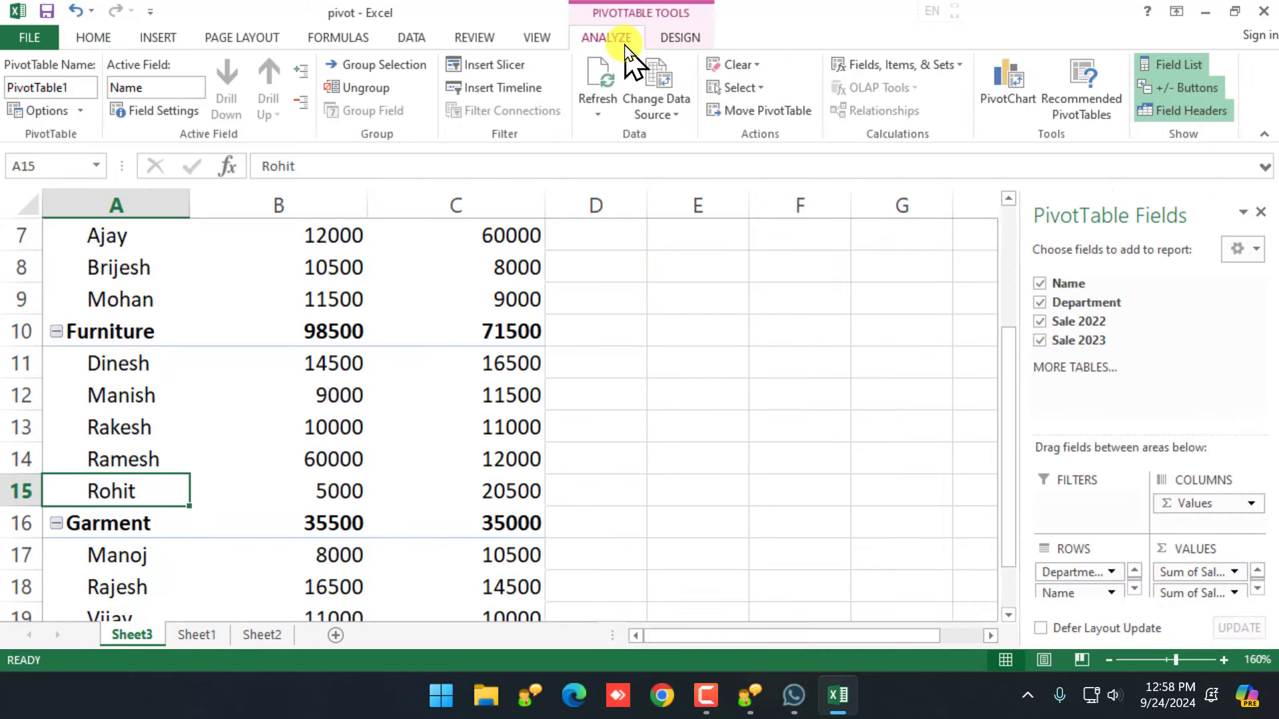
click(666, 110)
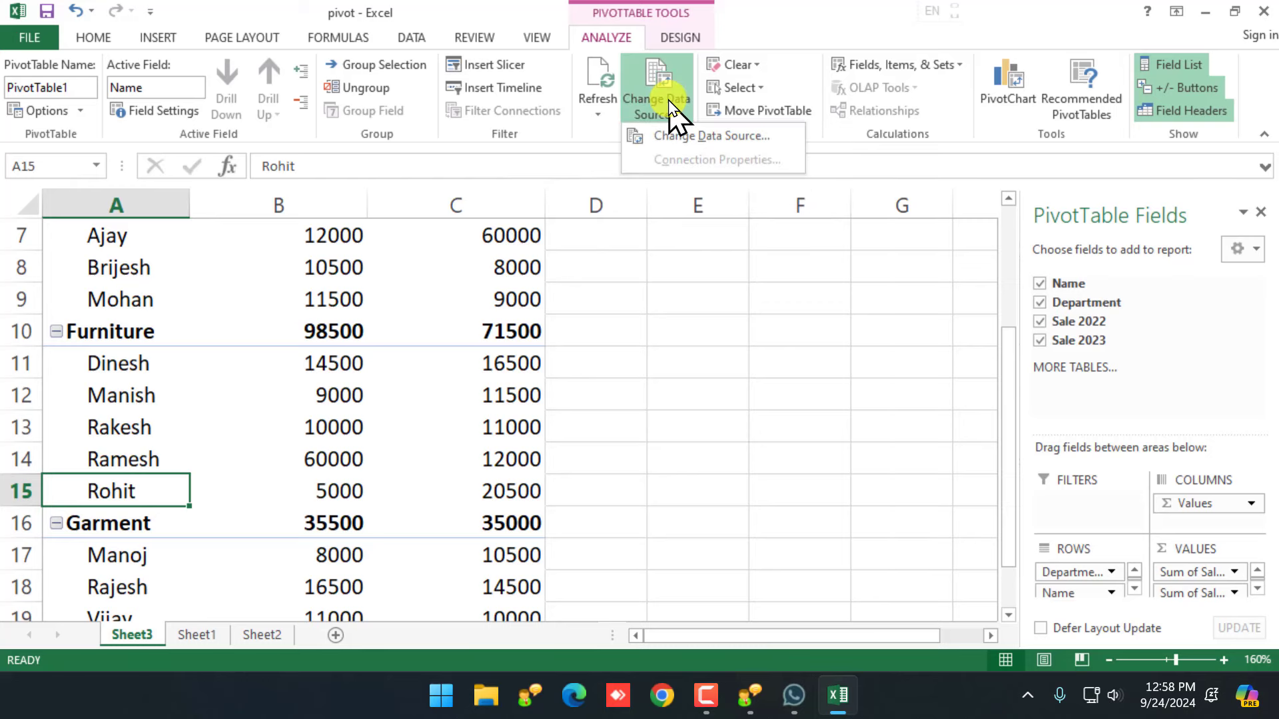
click(690, 135)
drag(632, 256, 863, 261)
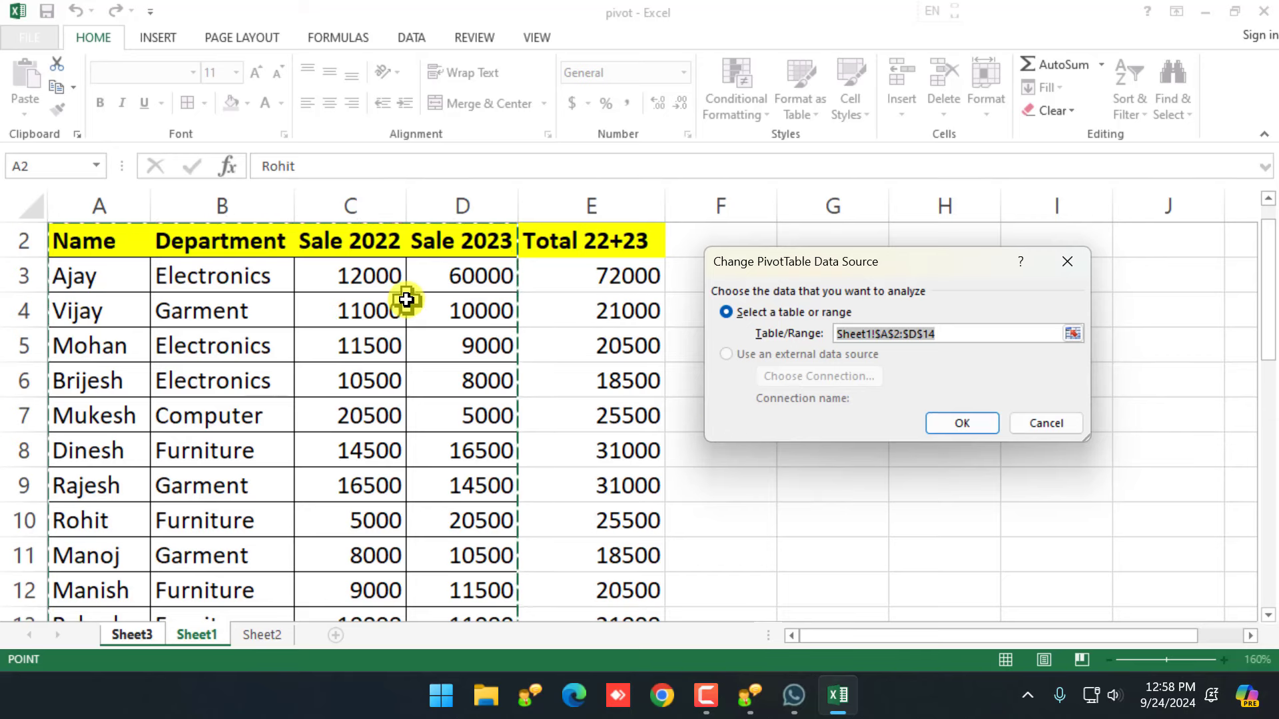
click(123, 245)
drag(121, 249, 563, 561)
mouse_move(710, 687)
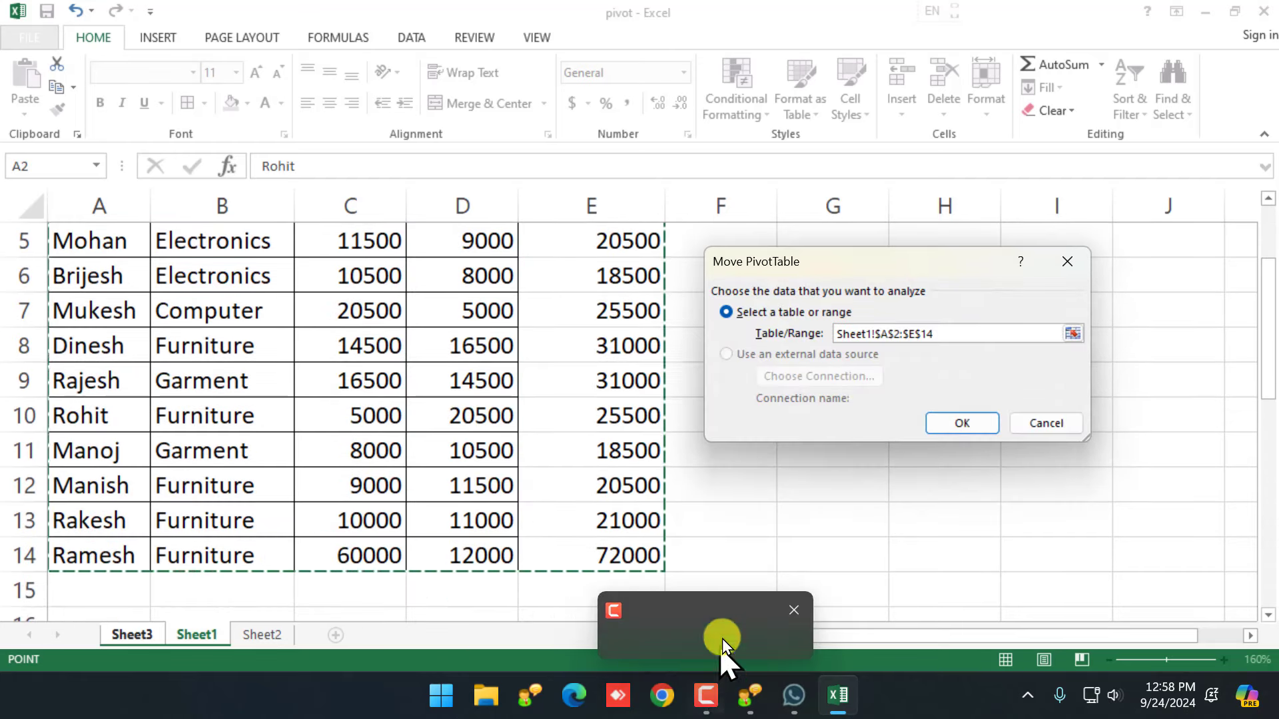
click(958, 424)
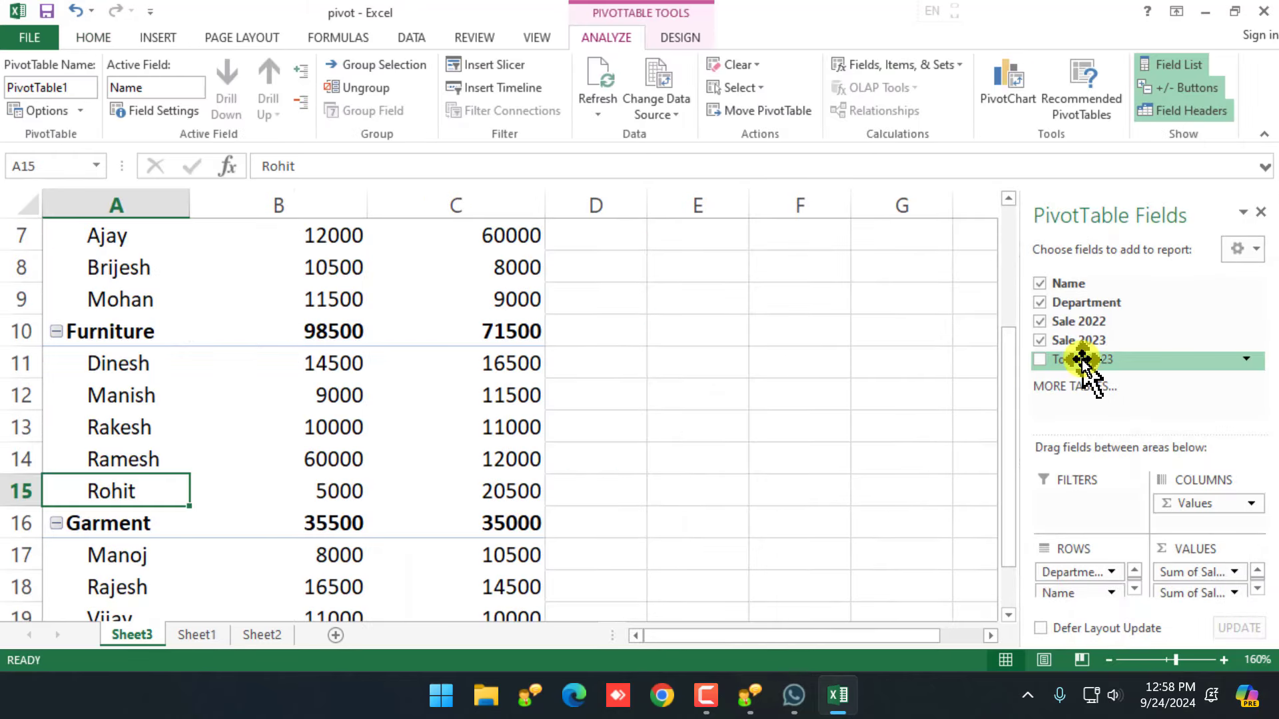
Add the Total 22+23 field to the PivotTable and check its column beside the two yearly sales sums.
click(1040, 361)
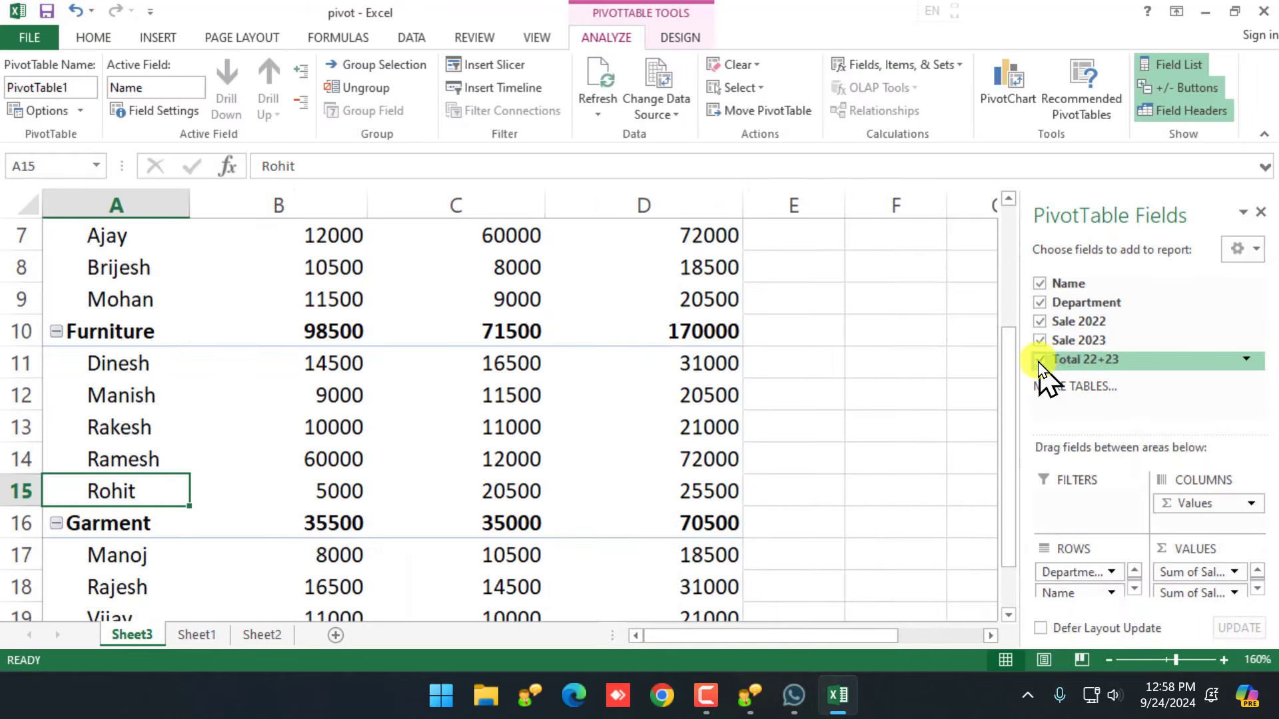
scroll(732, 376, up, 2)
mouse_move(686, 331)
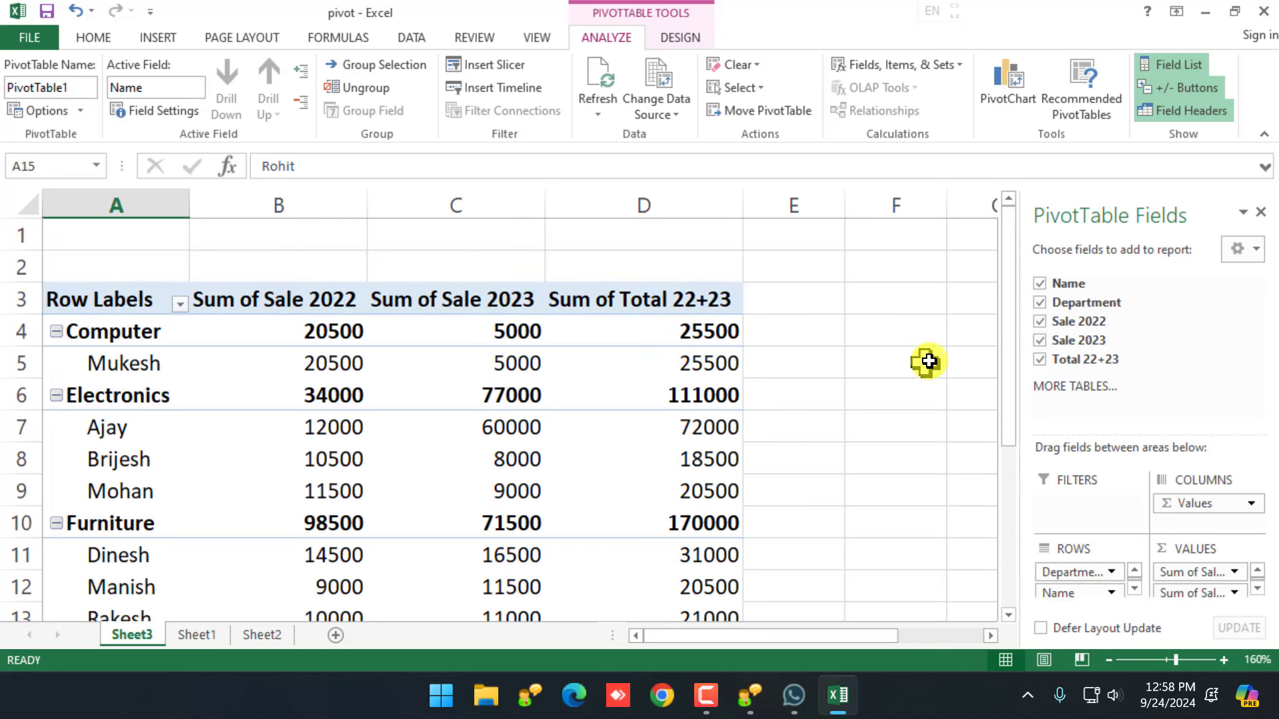
Remove the Name field from the PivotTable to view only the department totals, and add it back.
click(1039, 284)
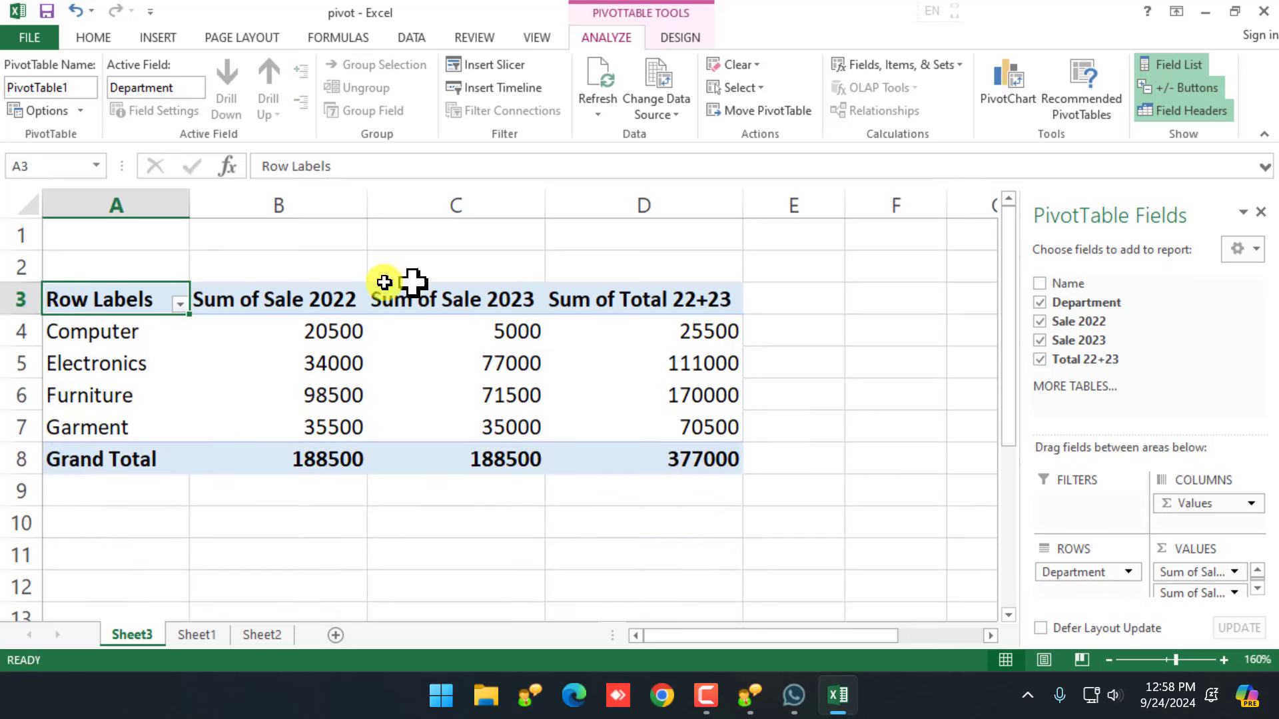
mouse_move(418, 347)
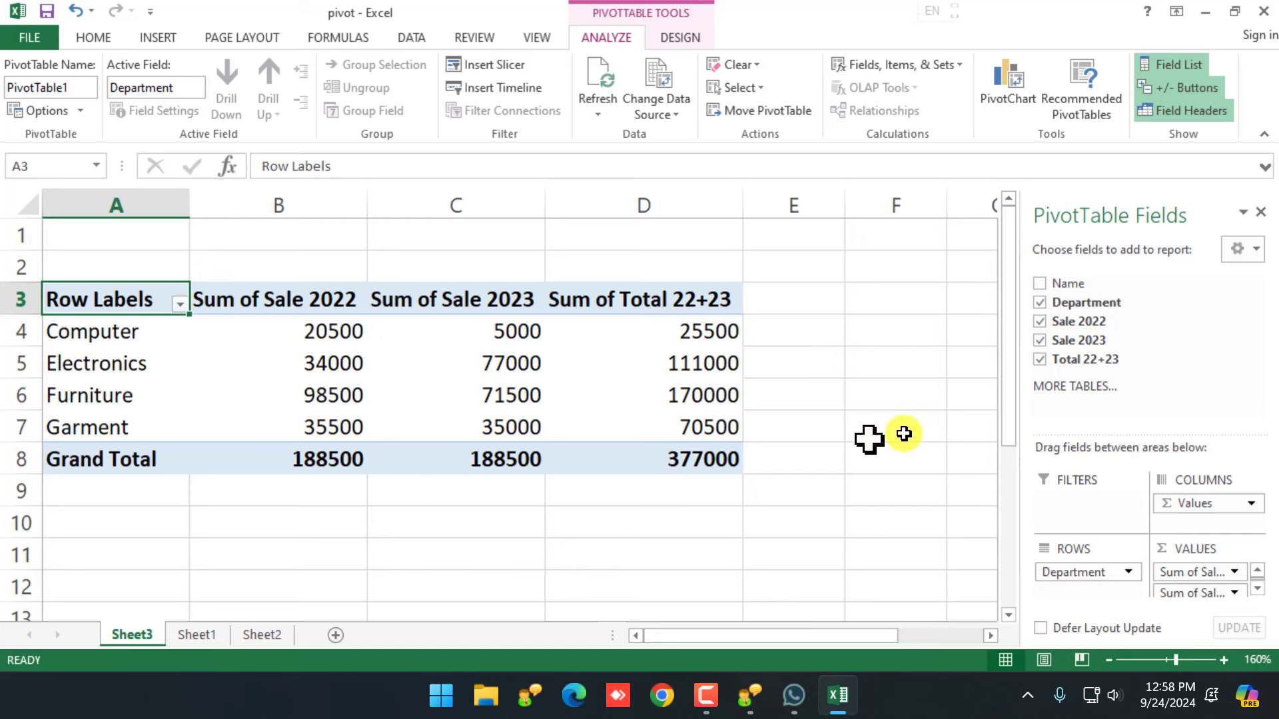
click(1039, 284)
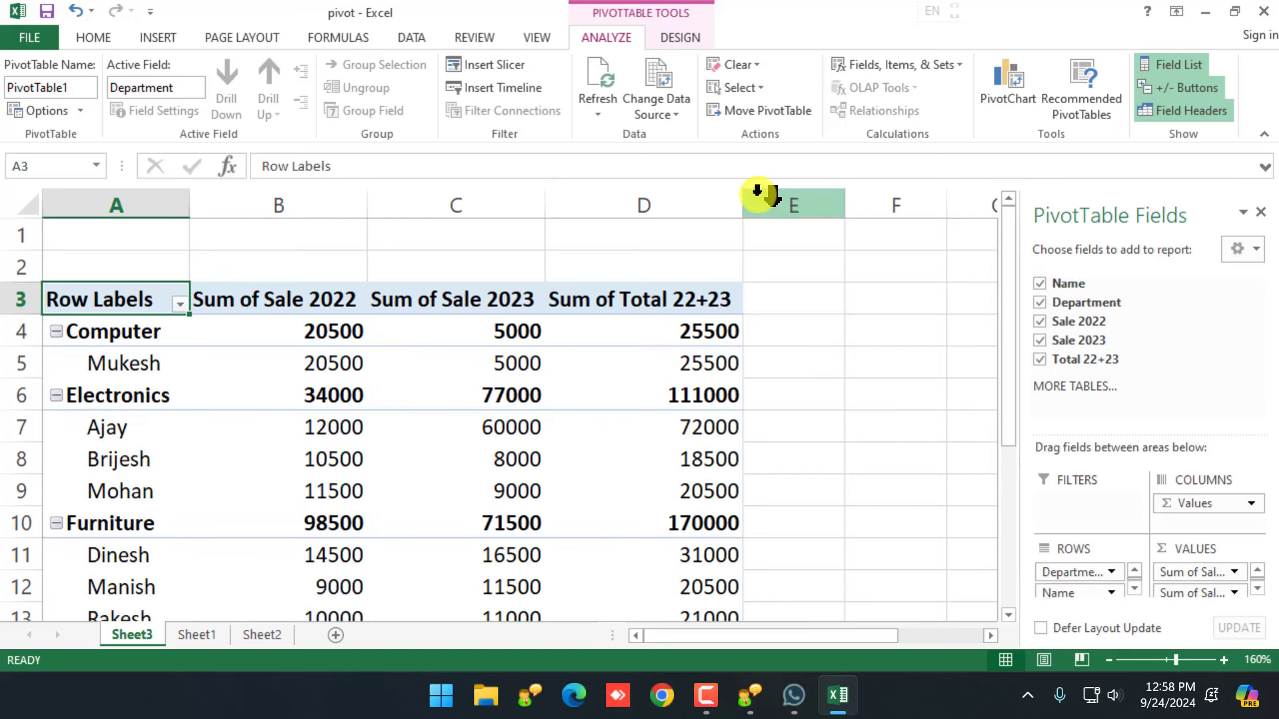
click(502, 67)
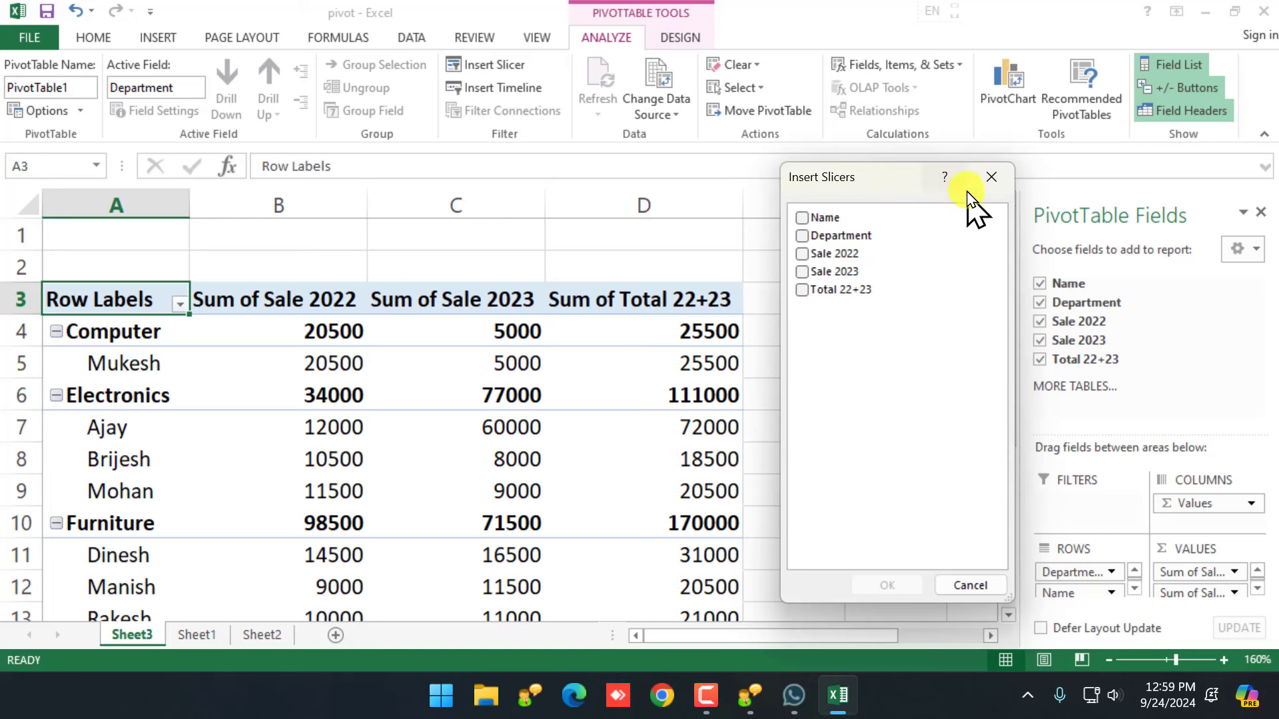
click(991, 177)
Clear the Name, Department, Sale 2022, Sale 2023 and Total 22+23 fields from the PivotTable.
click(1040, 283)
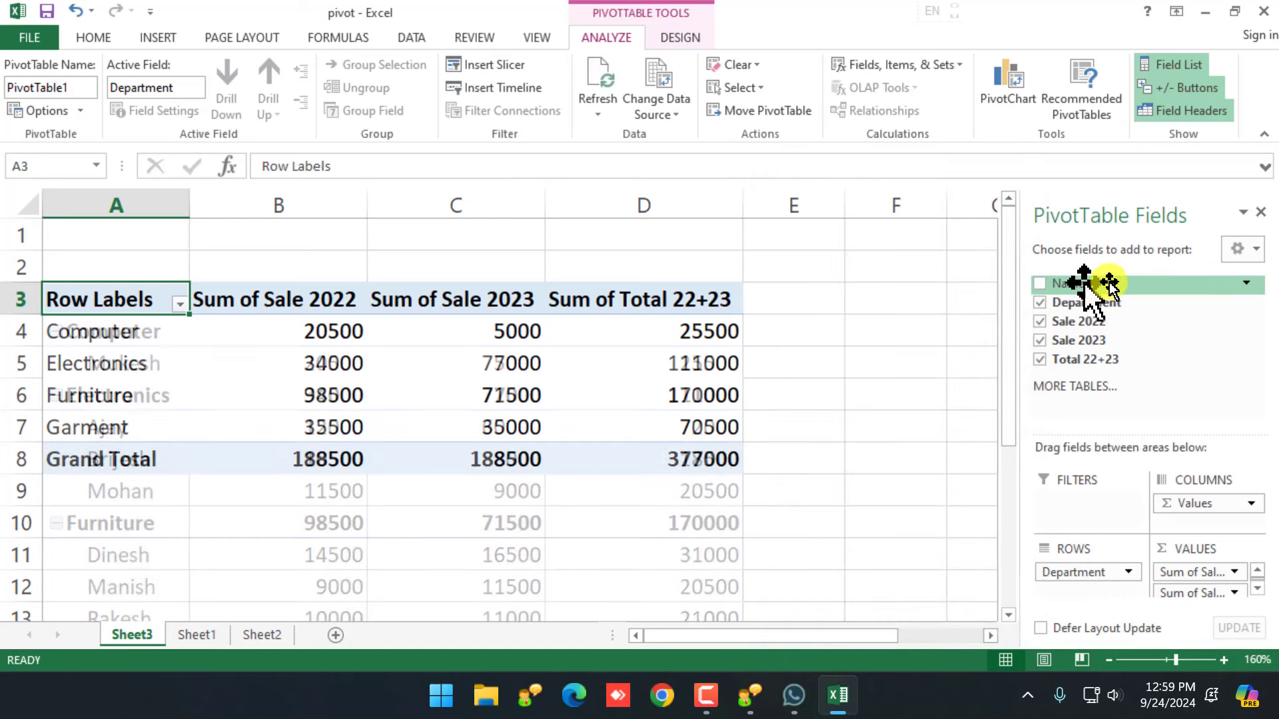
click(1039, 302)
click(1040, 322)
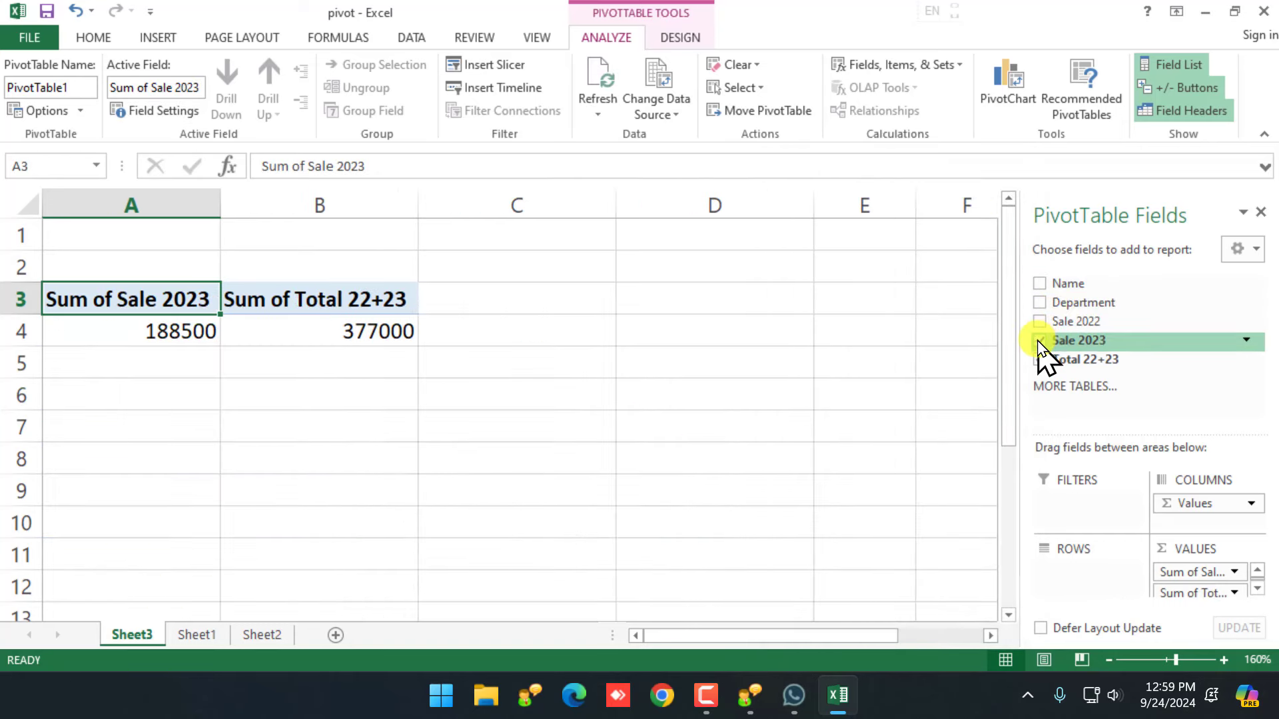
click(1040, 340)
click(1040, 360)
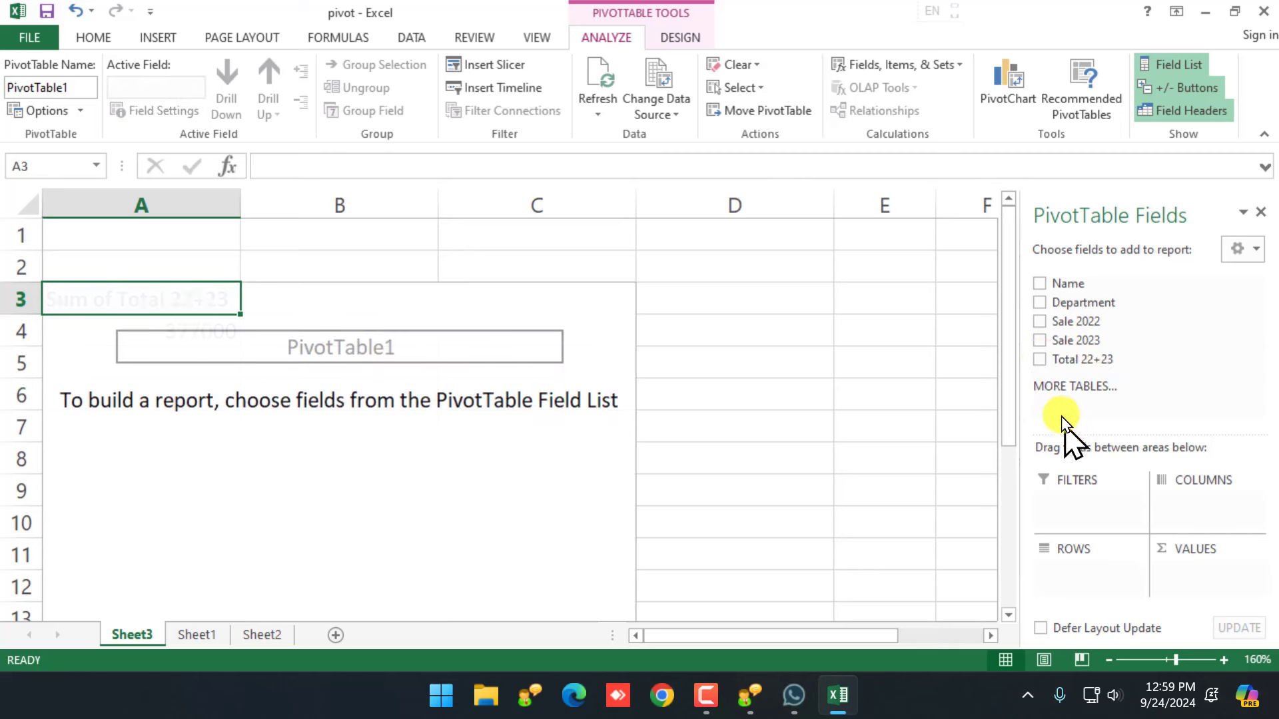
Rebuild the PivotTable with Department and Name as rows and Sale 2022, Sale 2023 and Total 22+23 as values.
click(1040, 322)
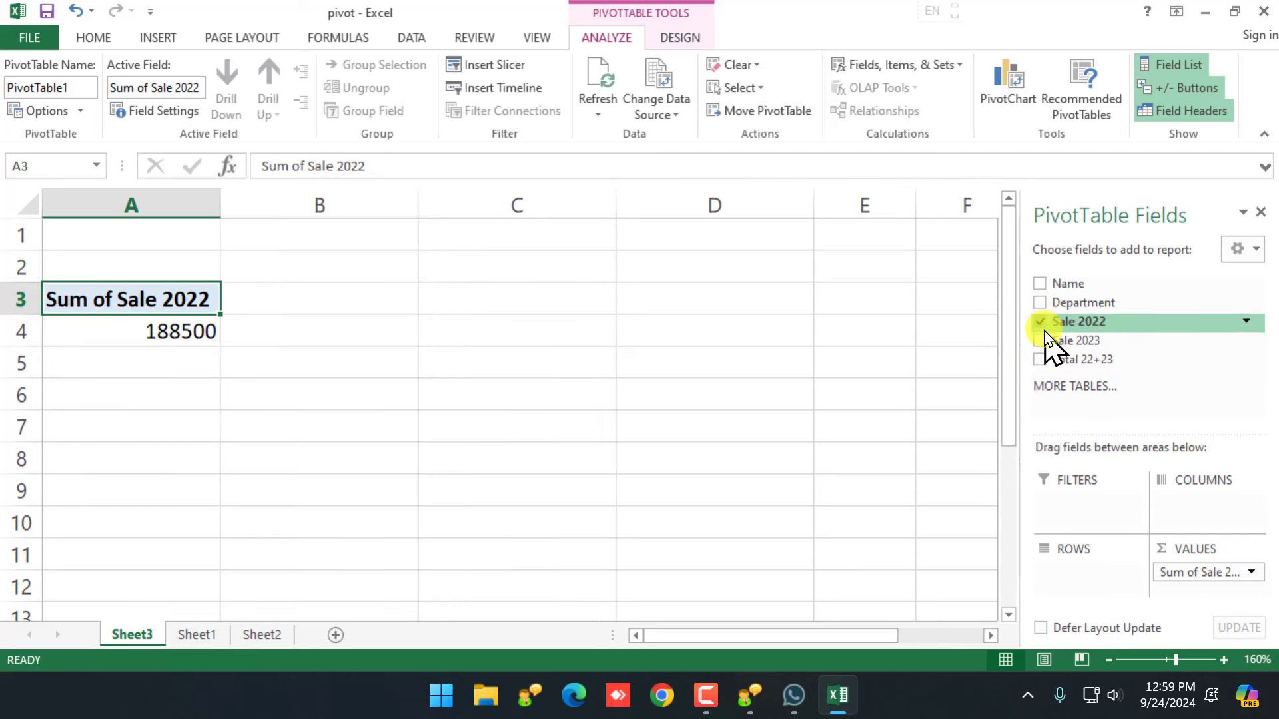
click(1040, 323)
click(1039, 303)
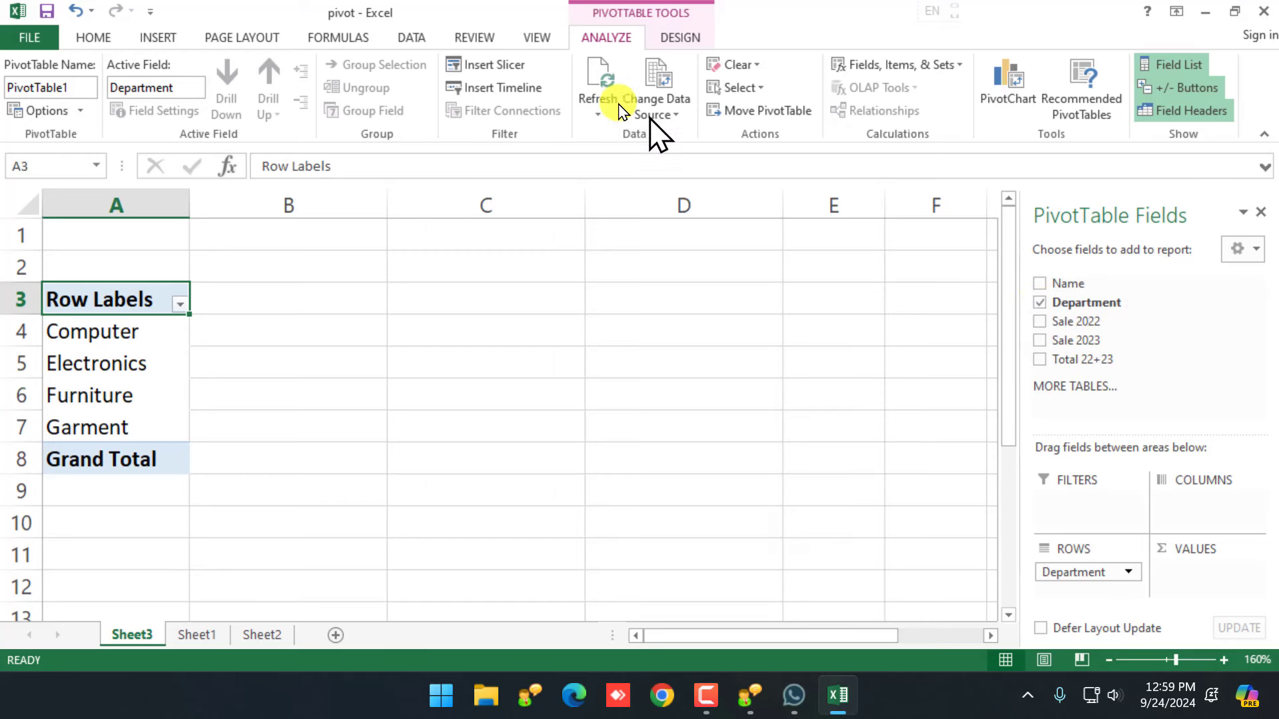
click(1040, 284)
click(1040, 321)
click(1040, 340)
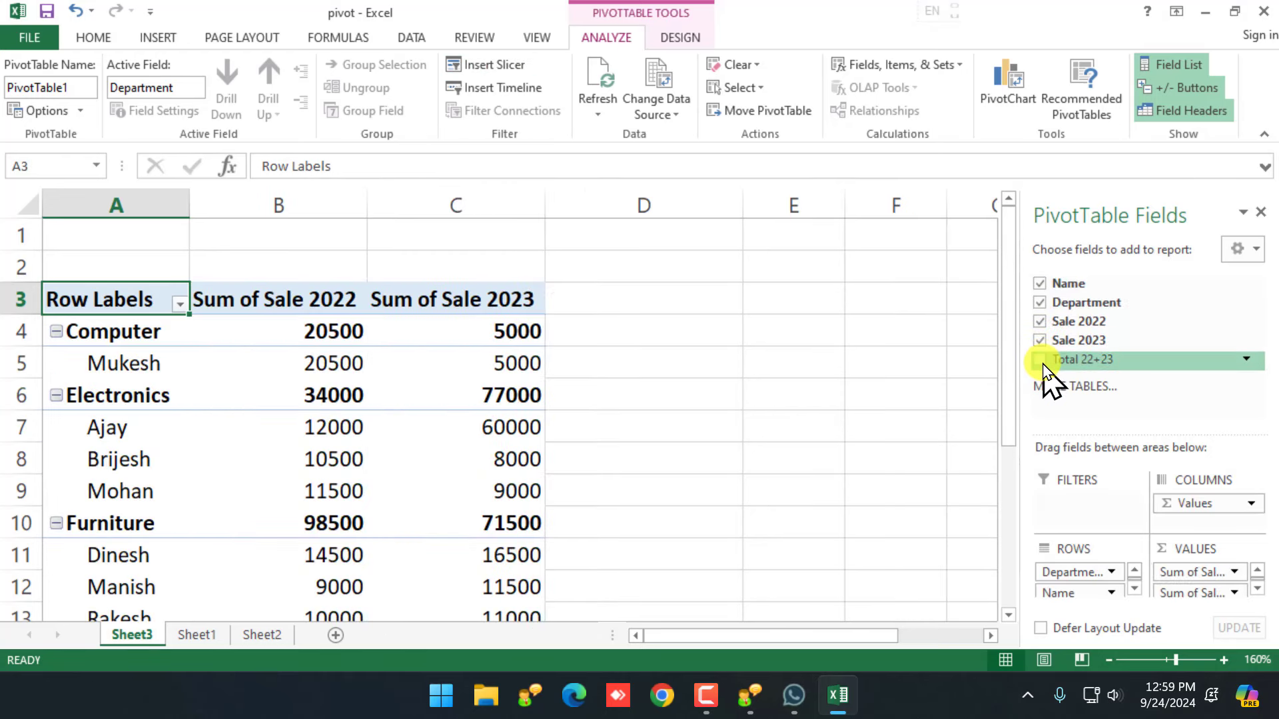
click(1040, 359)
Insert a slicer for the Department field of the PivotTable.
click(494, 65)
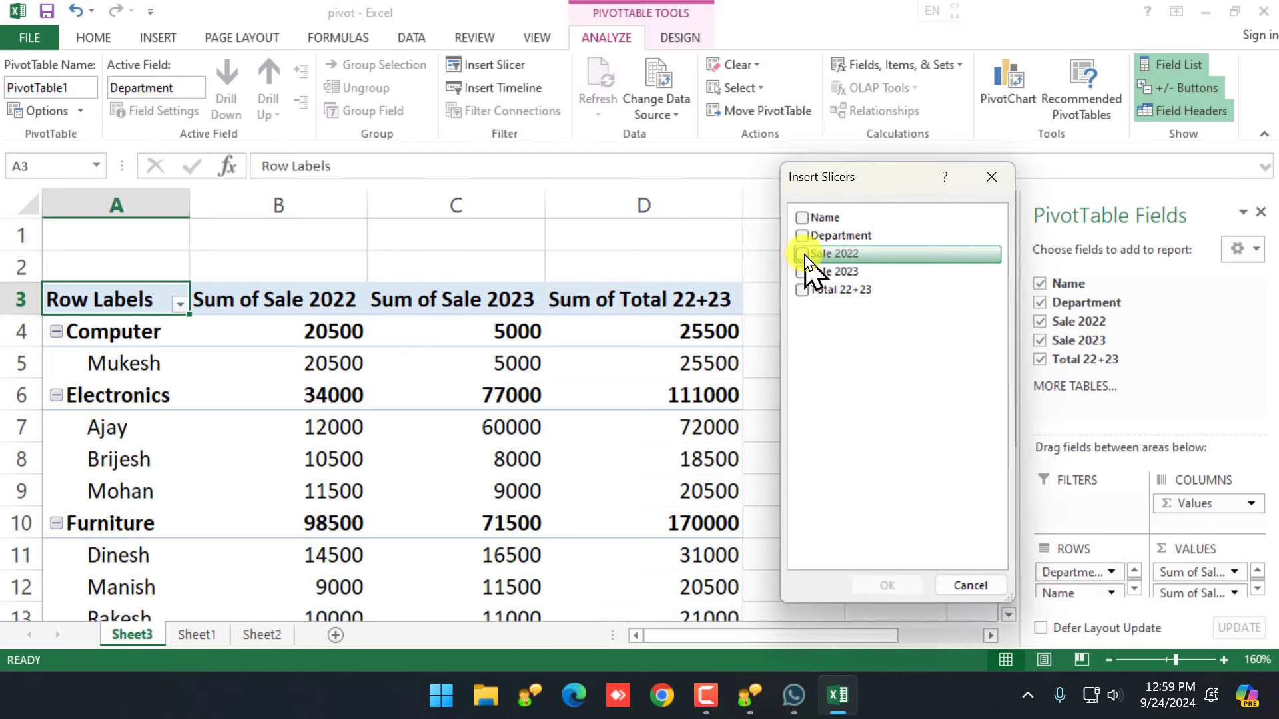
click(803, 237)
click(880, 582)
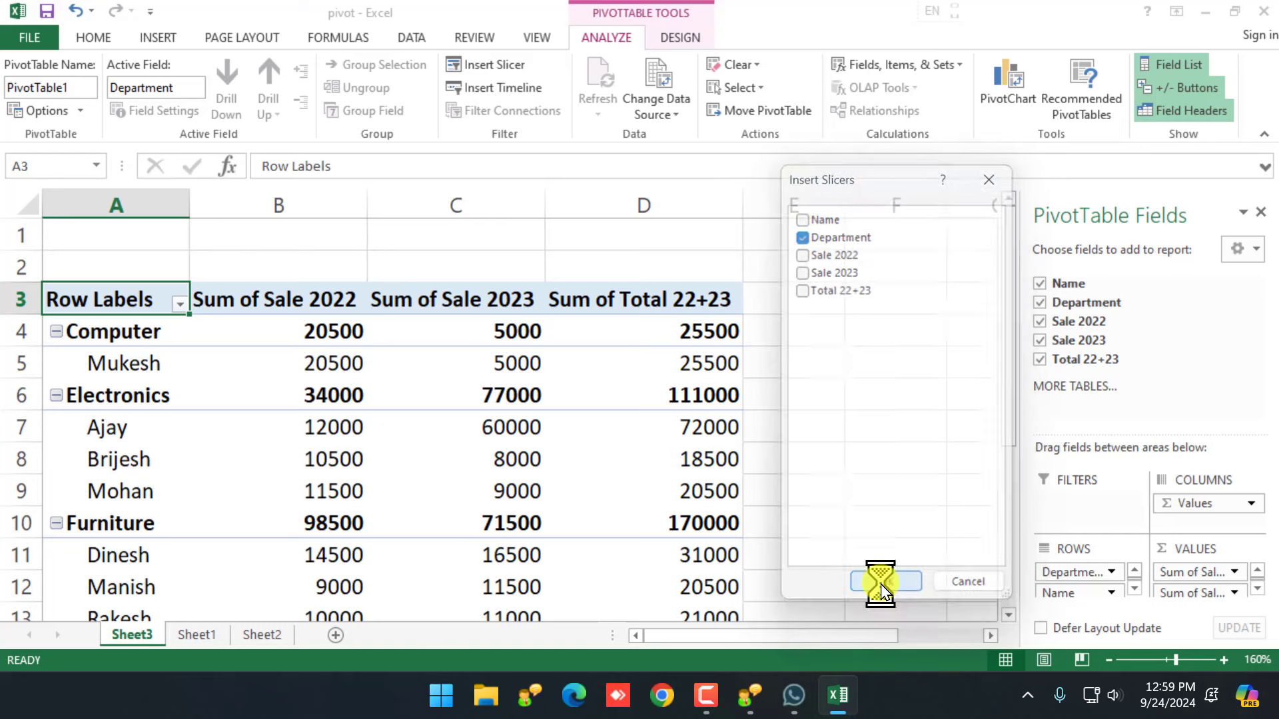
Move the Department slicer beside the PivotTable and filter by Electronics, Furniture, Garment and Computer in turn.
drag(522, 233, 912, 234)
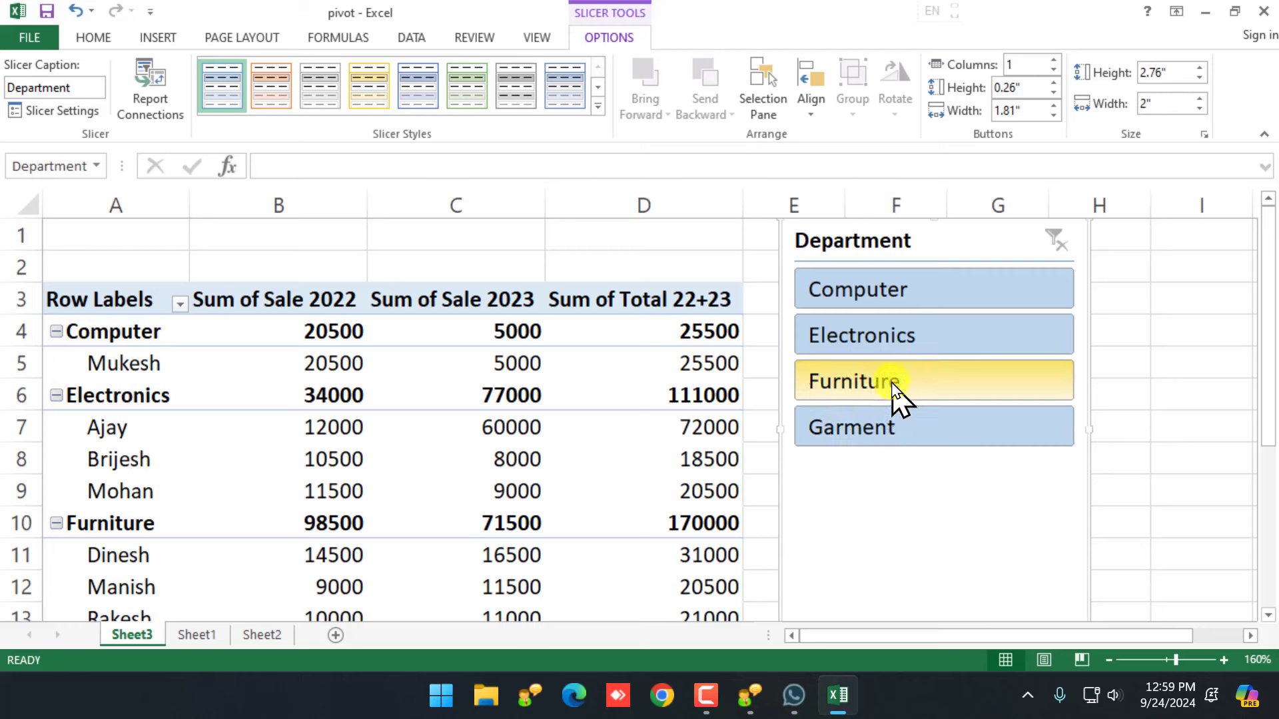
click(880, 345)
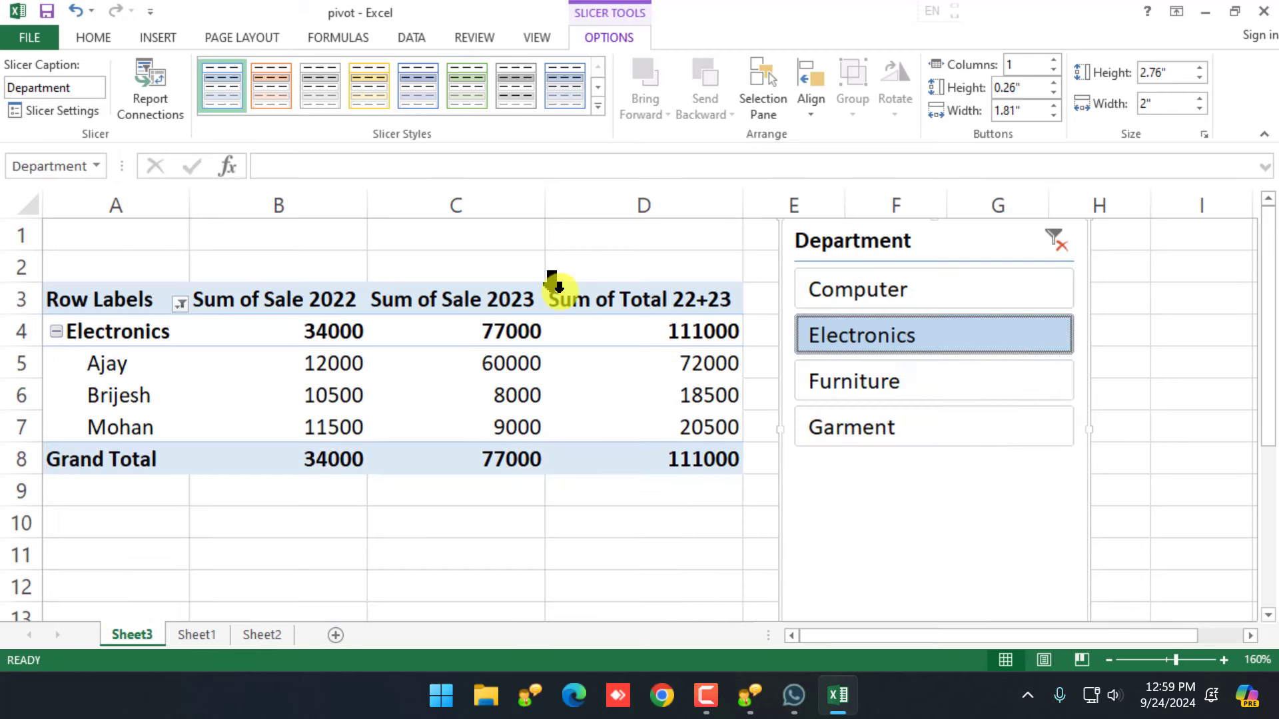
click(896, 396)
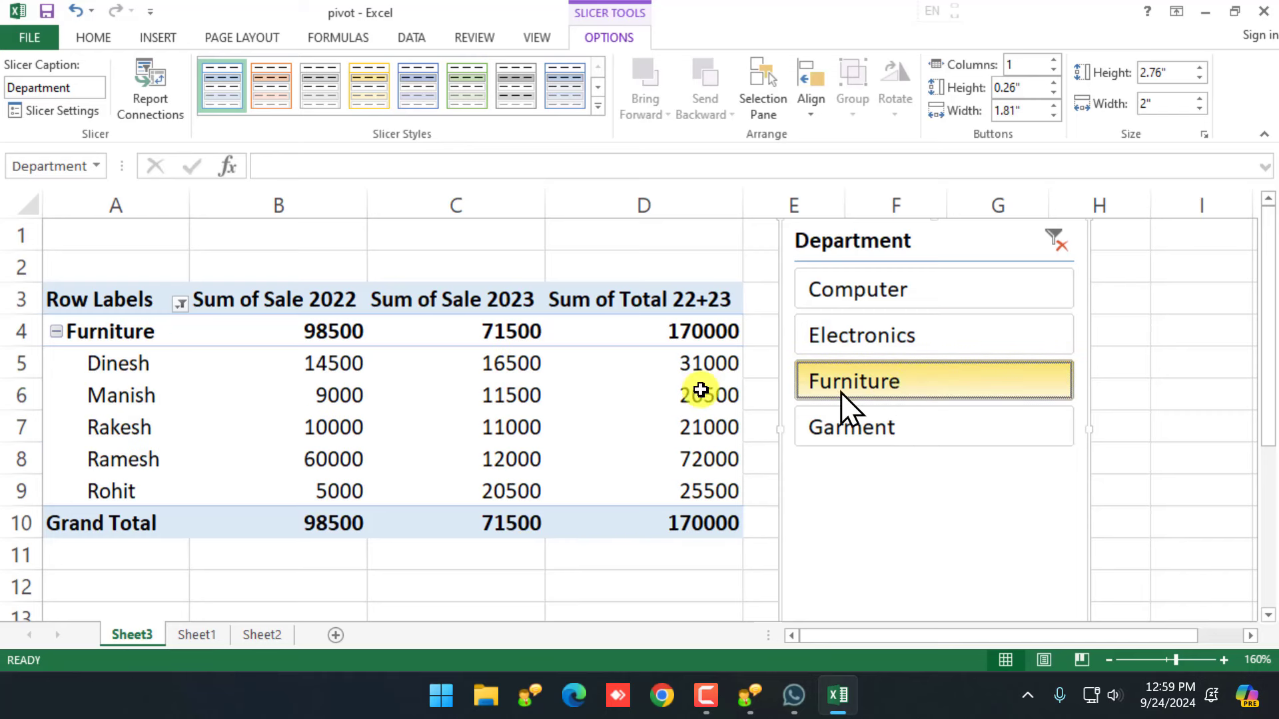
click(885, 432)
click(864, 300)
Switch the slicer between Electronics, Furniture and Computer, and clear its filter to show all departments.
click(865, 337)
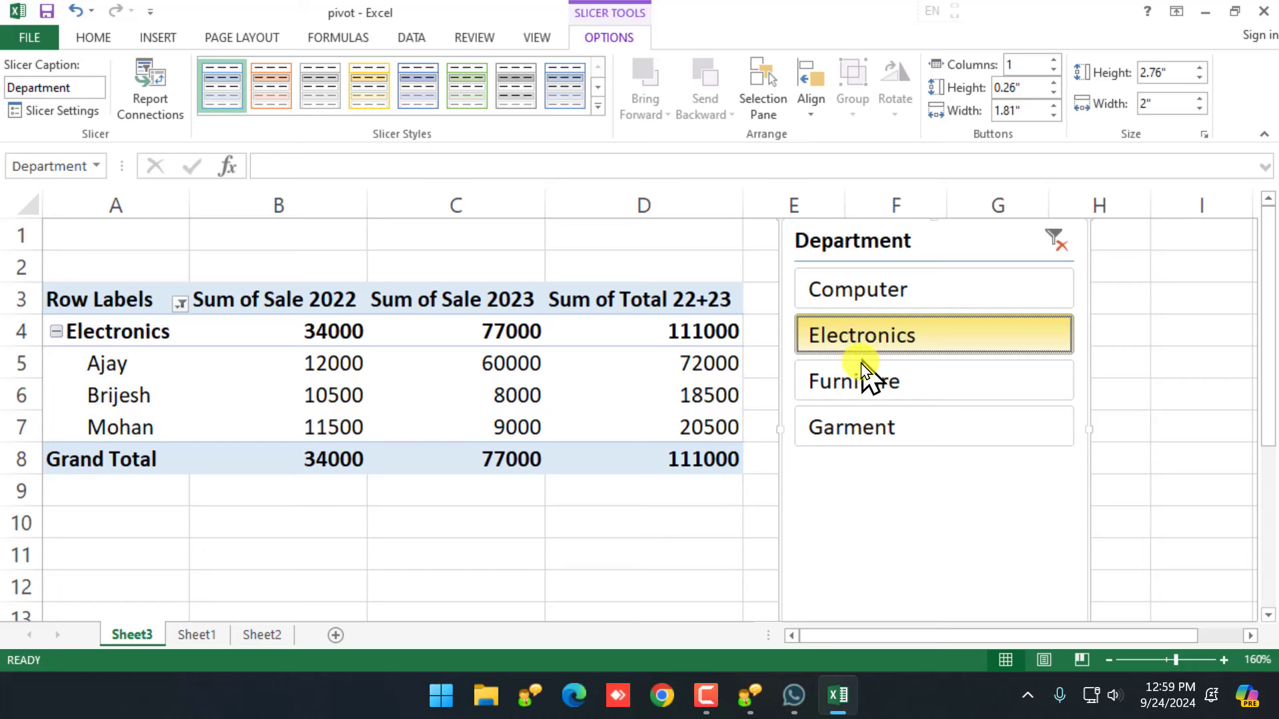
click(864, 377)
click(865, 337)
click(865, 299)
click(1057, 241)
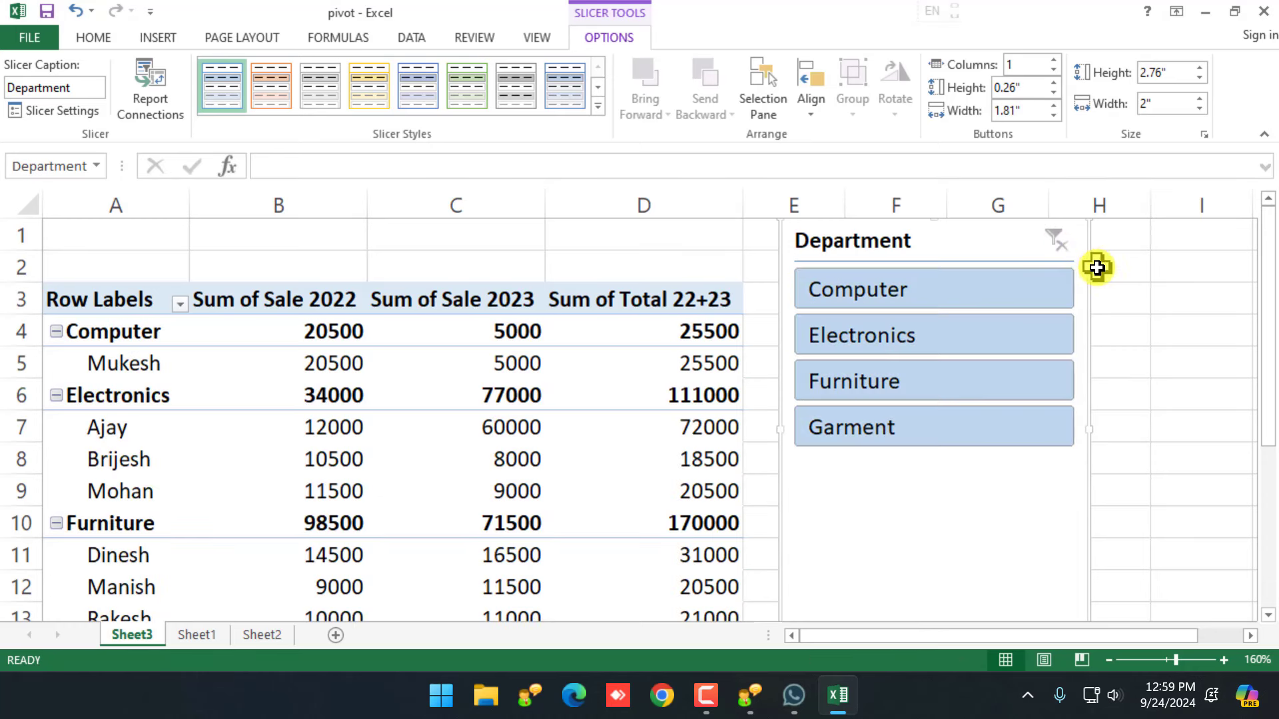
Shrink the Department slicer to about 1.47" wide and 1.84" high and place it beside the PivotTable over columns E to G.
drag(851, 226, 743, 238)
drag(666, 448, 725, 448)
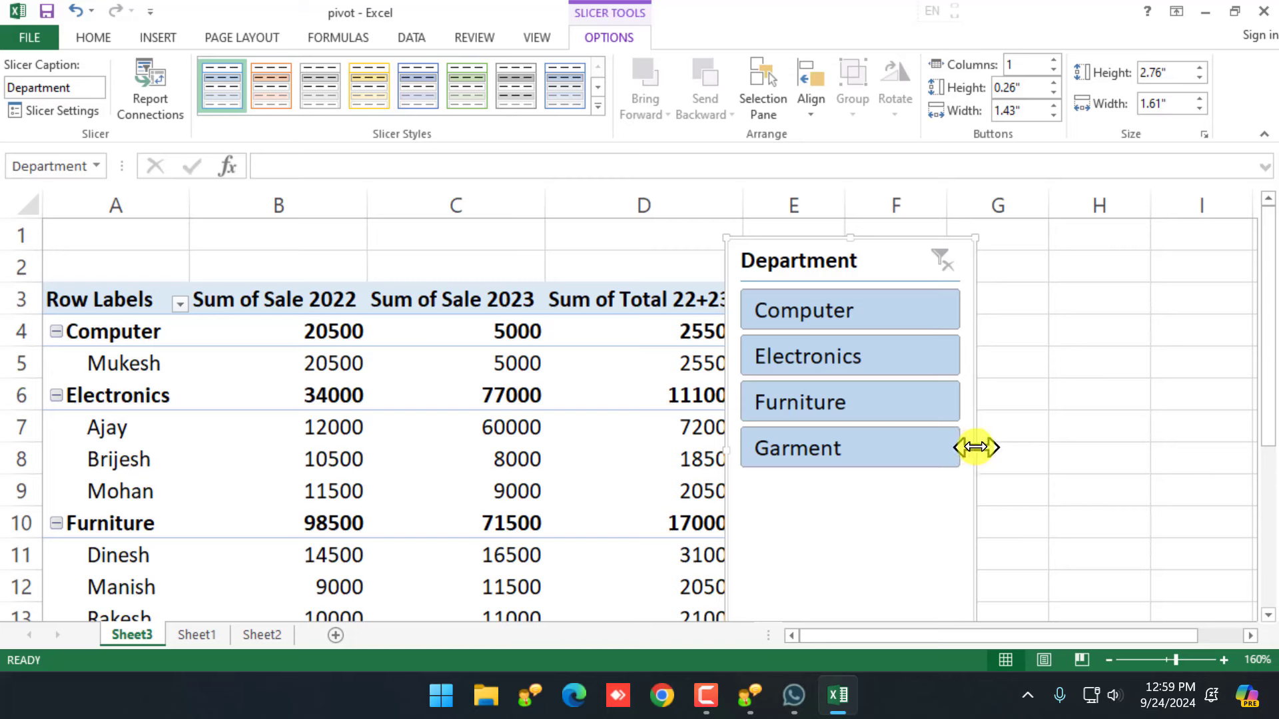
drag(975, 448, 954, 447)
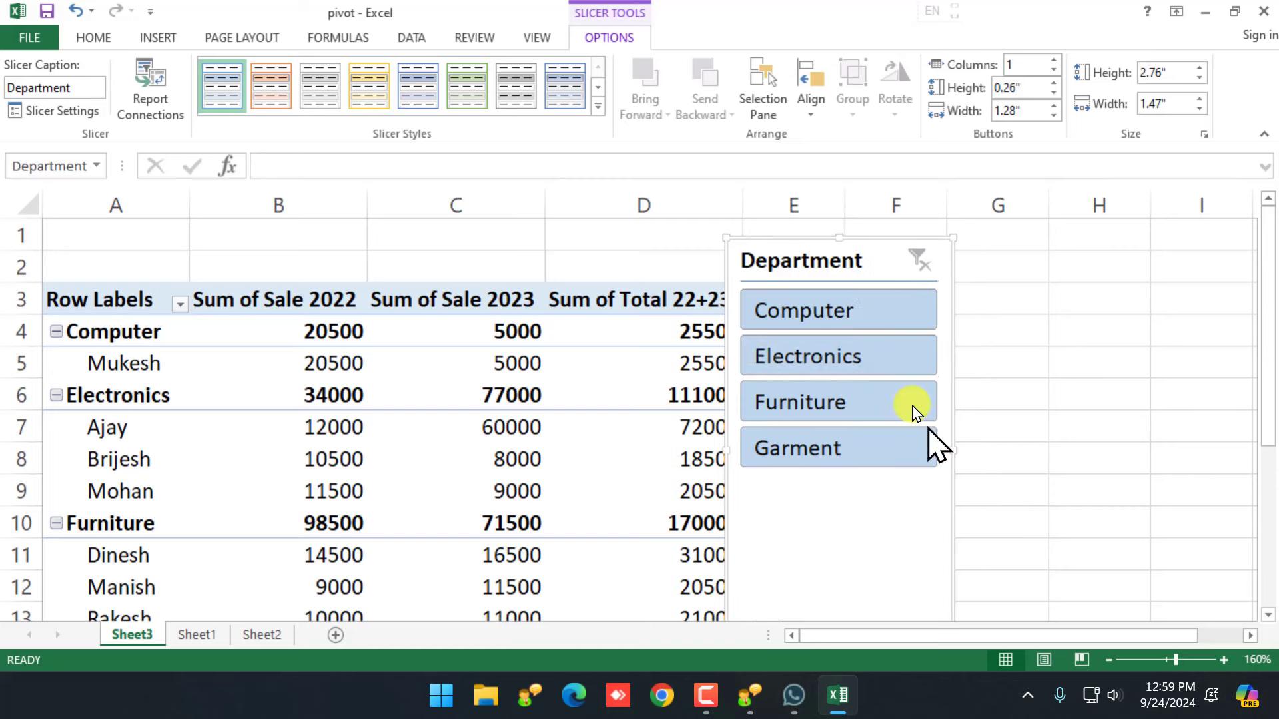
click(842, 233)
click(845, 240)
drag(839, 237, 935, 262)
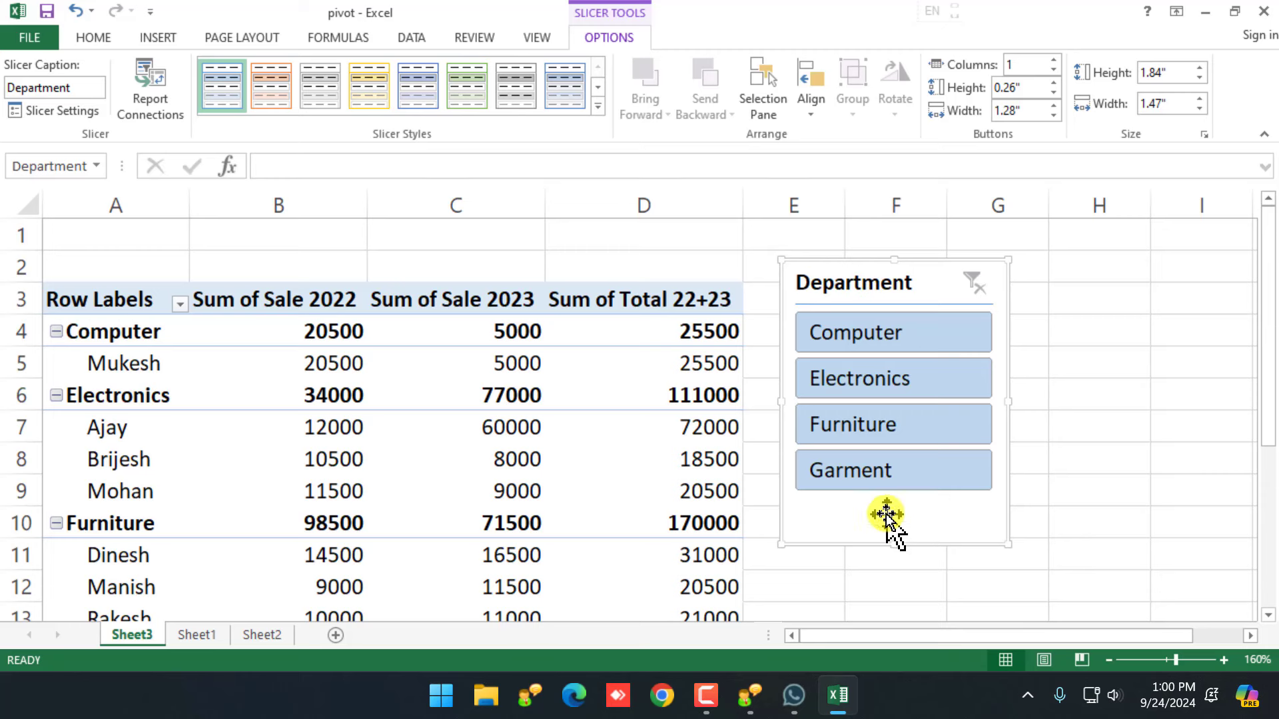
Delete the Department slicer from the sheet.
mouse_move(344, 397)
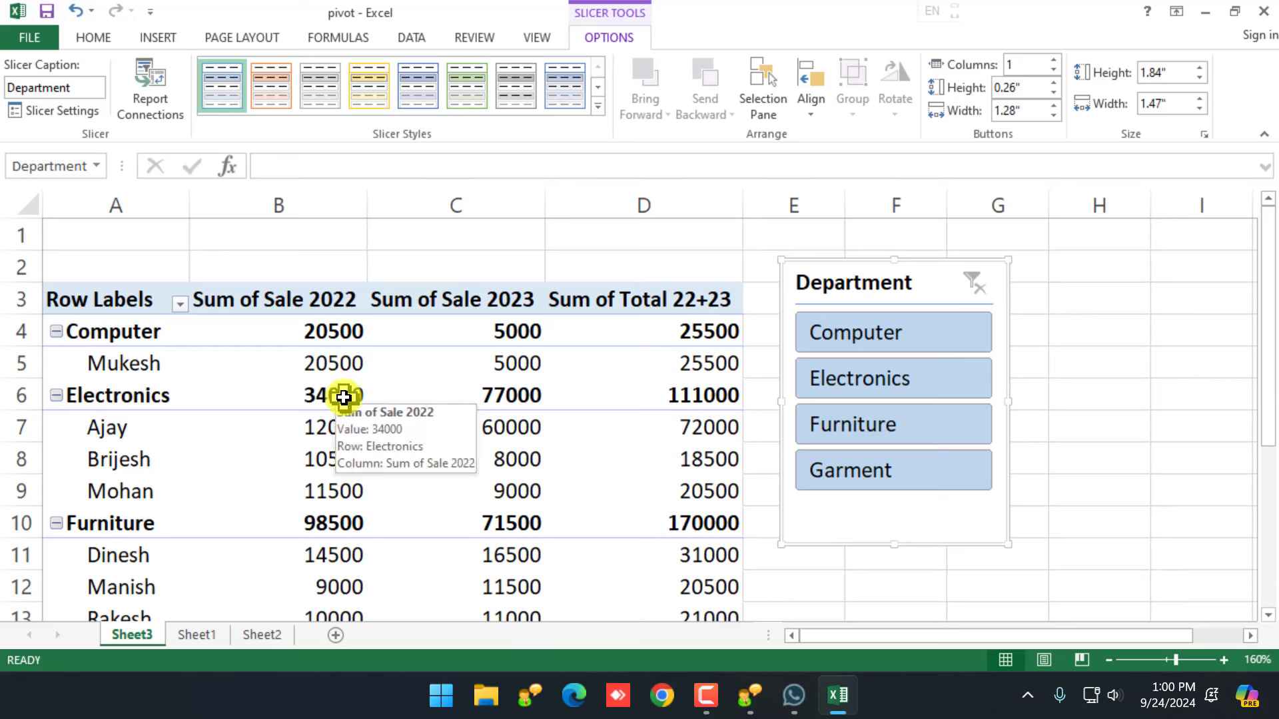
key(Escape)
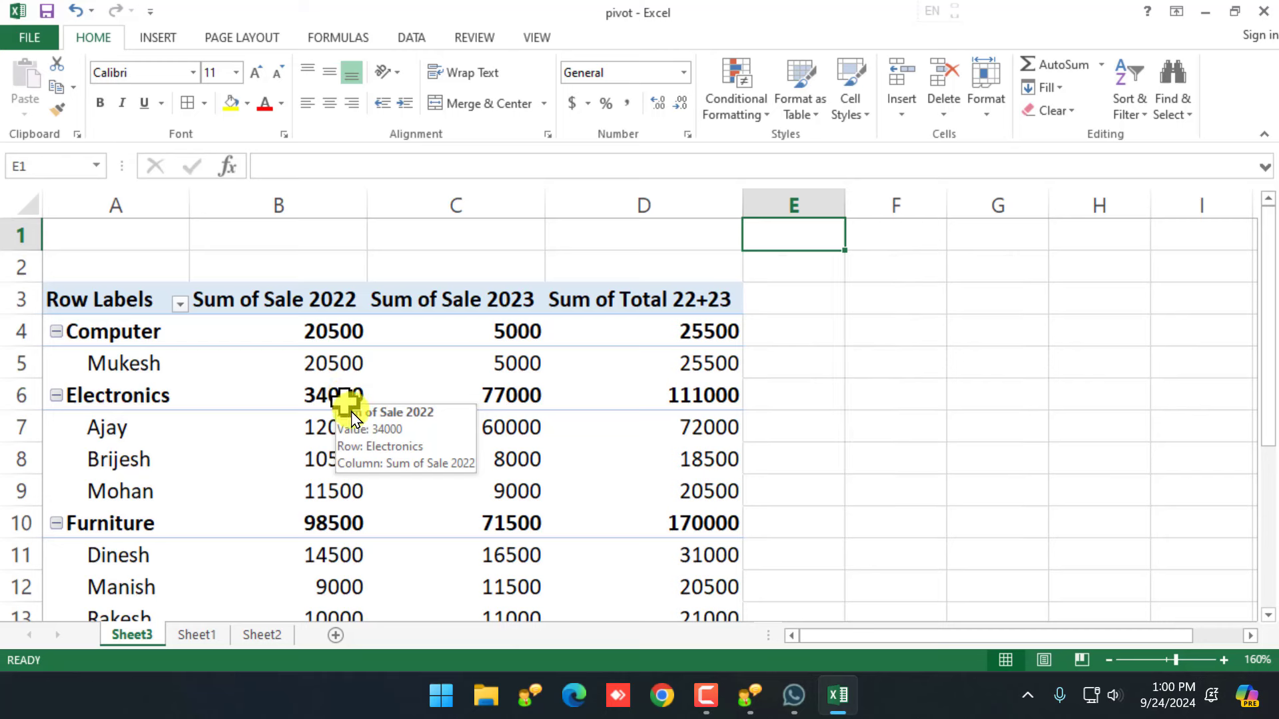
click(864, 454)
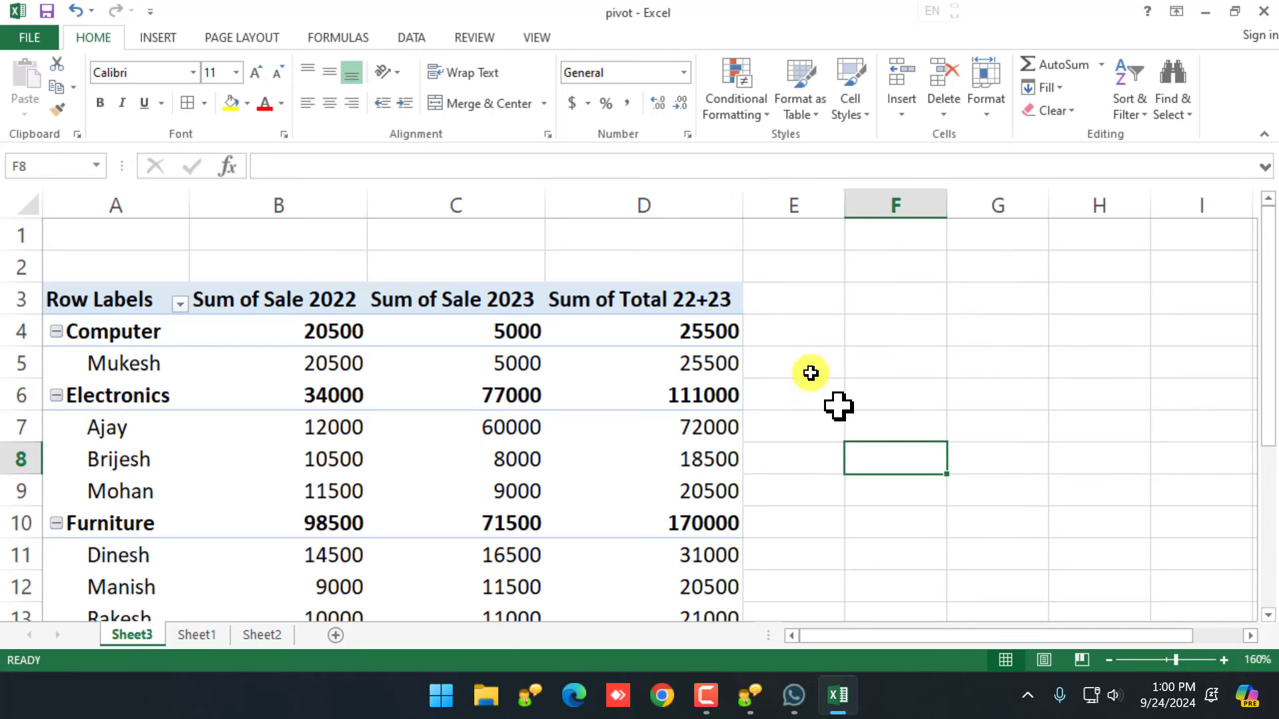
Bring back the PivotTable field list, widen it and enlarge its layout areas so the row and value fields are readable.
click(406, 360)
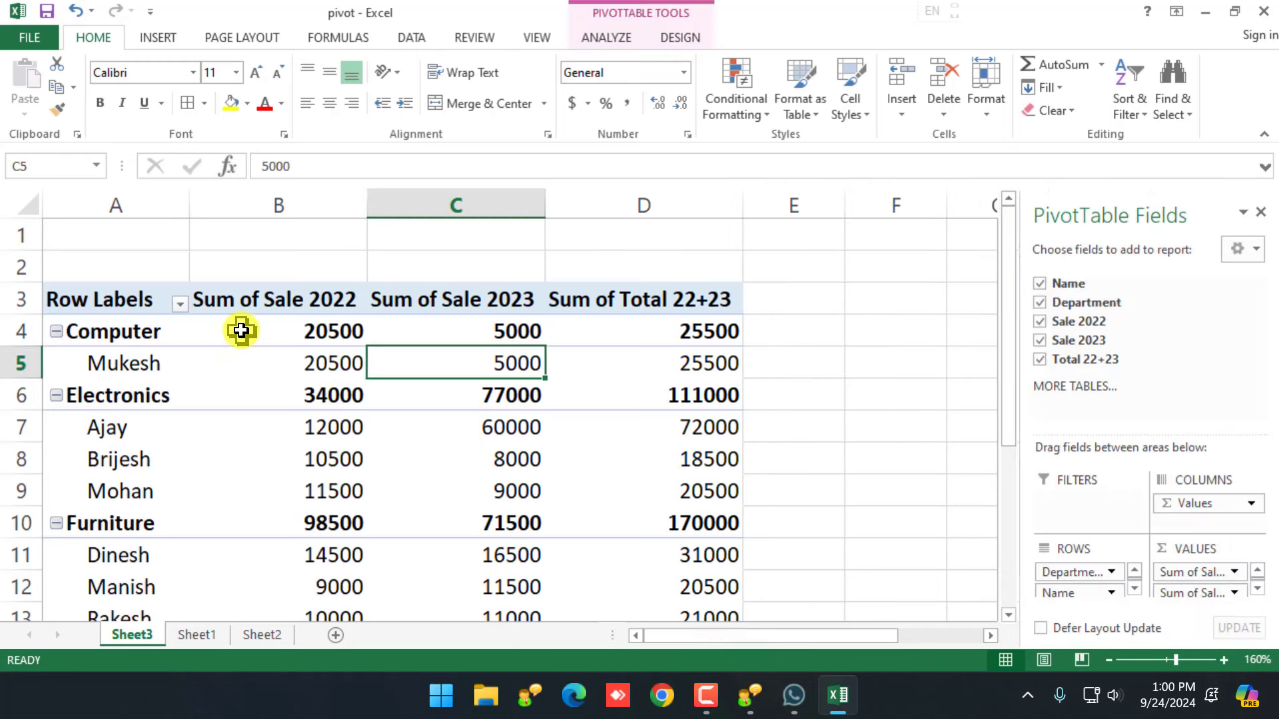
click(603, 39)
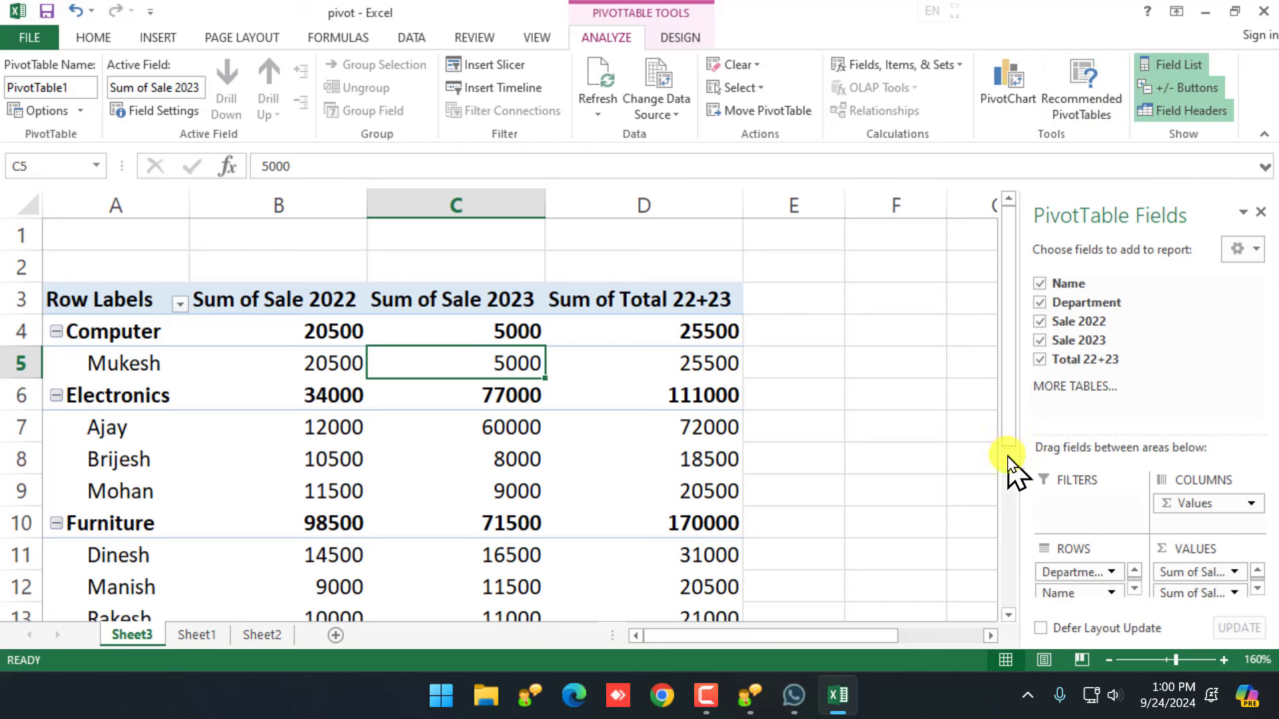
drag(1019, 465, 928, 465)
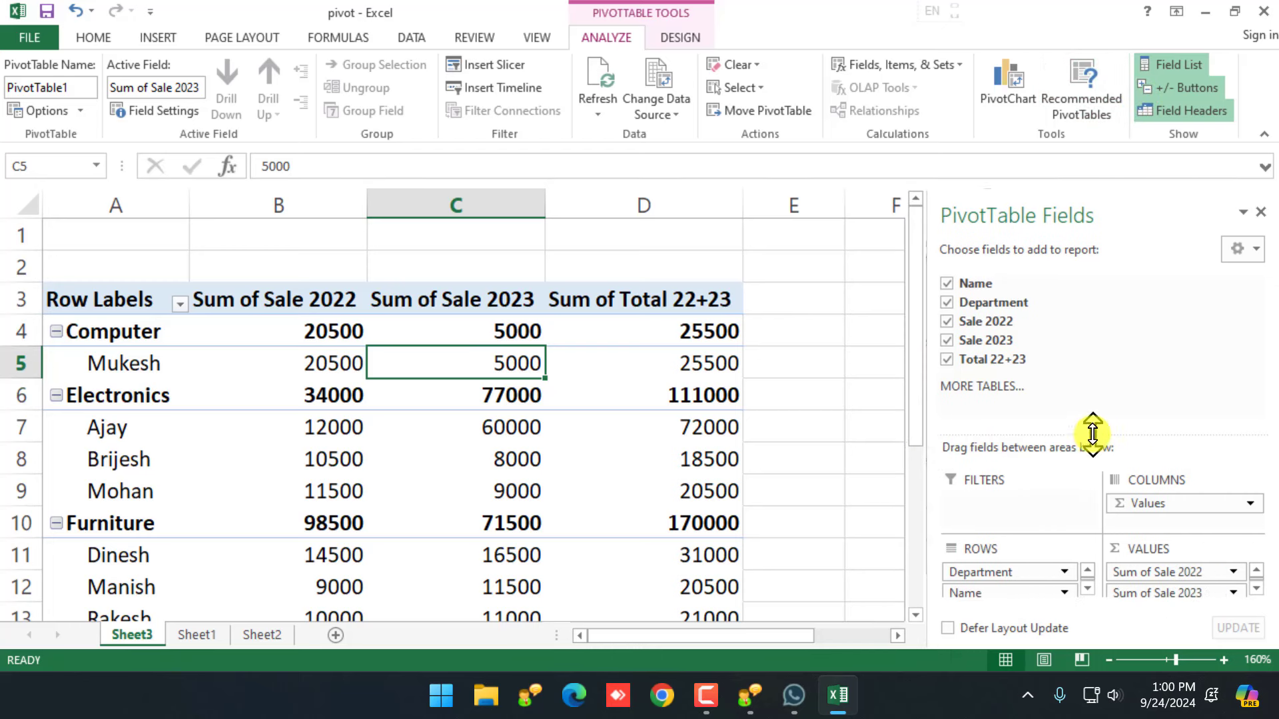
drag(1093, 434, 1087, 361)
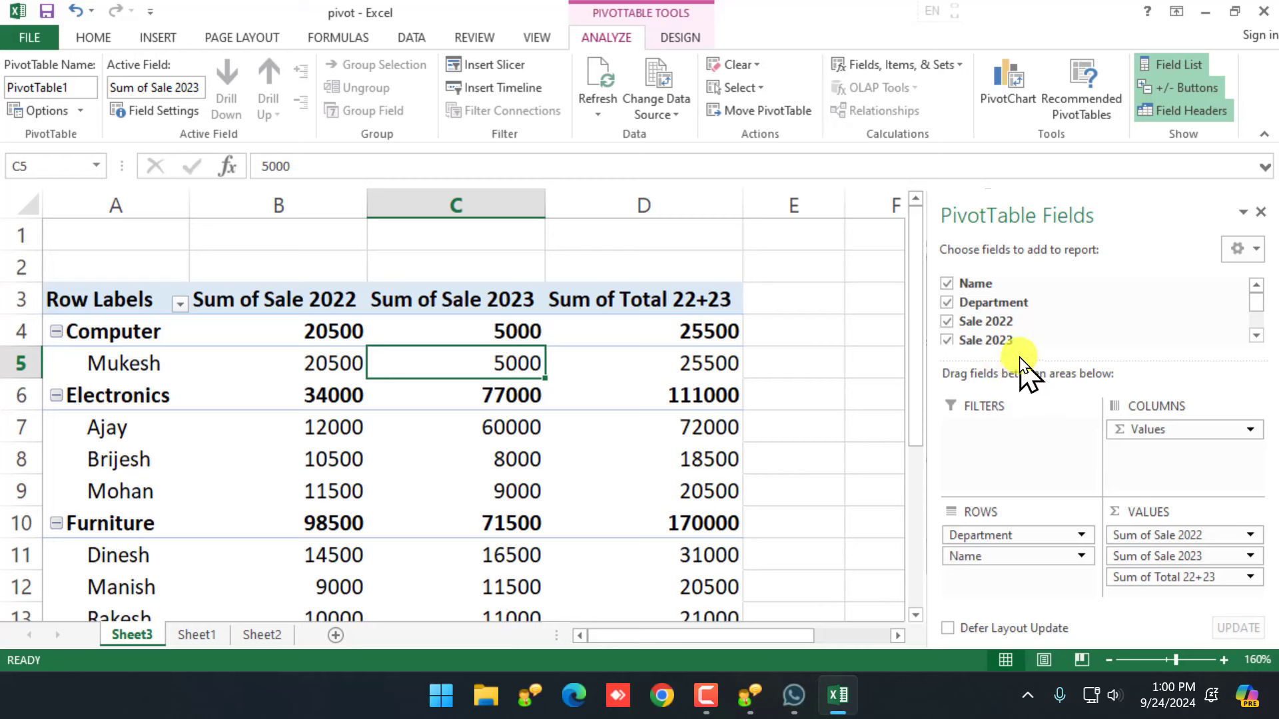
drag(1026, 362, 1026, 388)
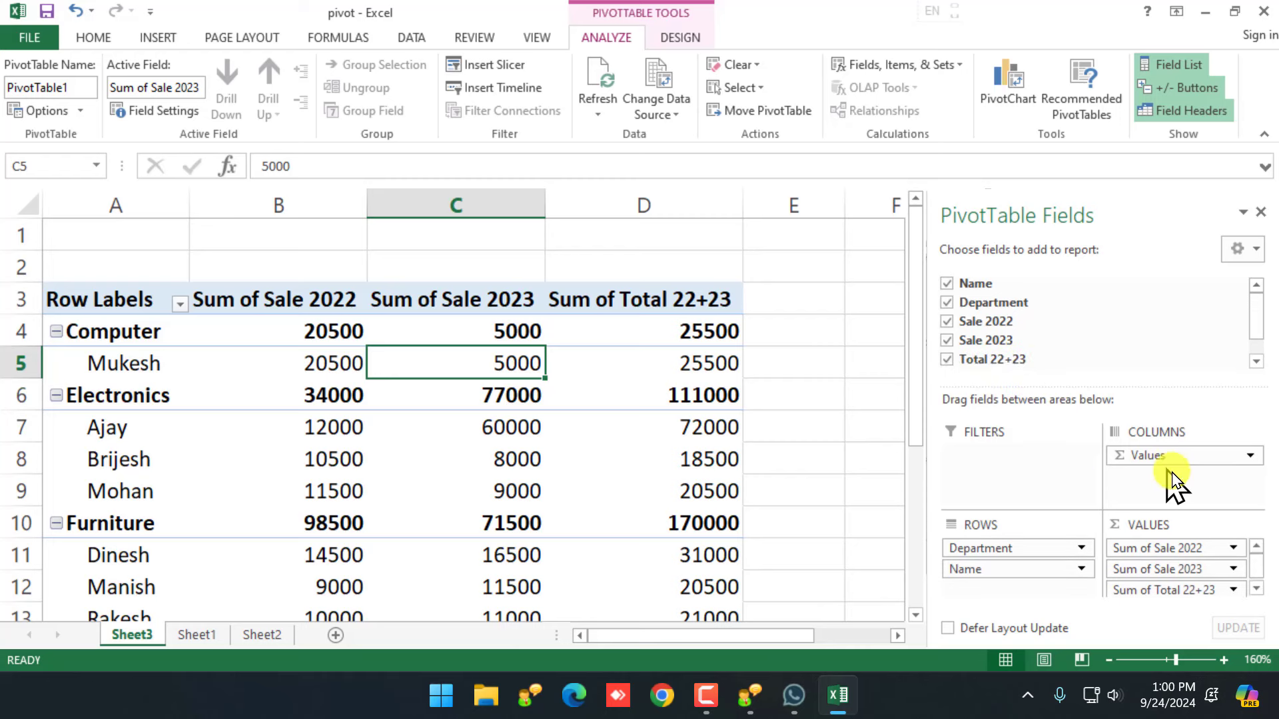
Clear the Total 22+23, Sale 2023, Sale 2022, Department and Name fields from the PivotTable.
drag(1190, 558, 954, 343)
click(949, 340)
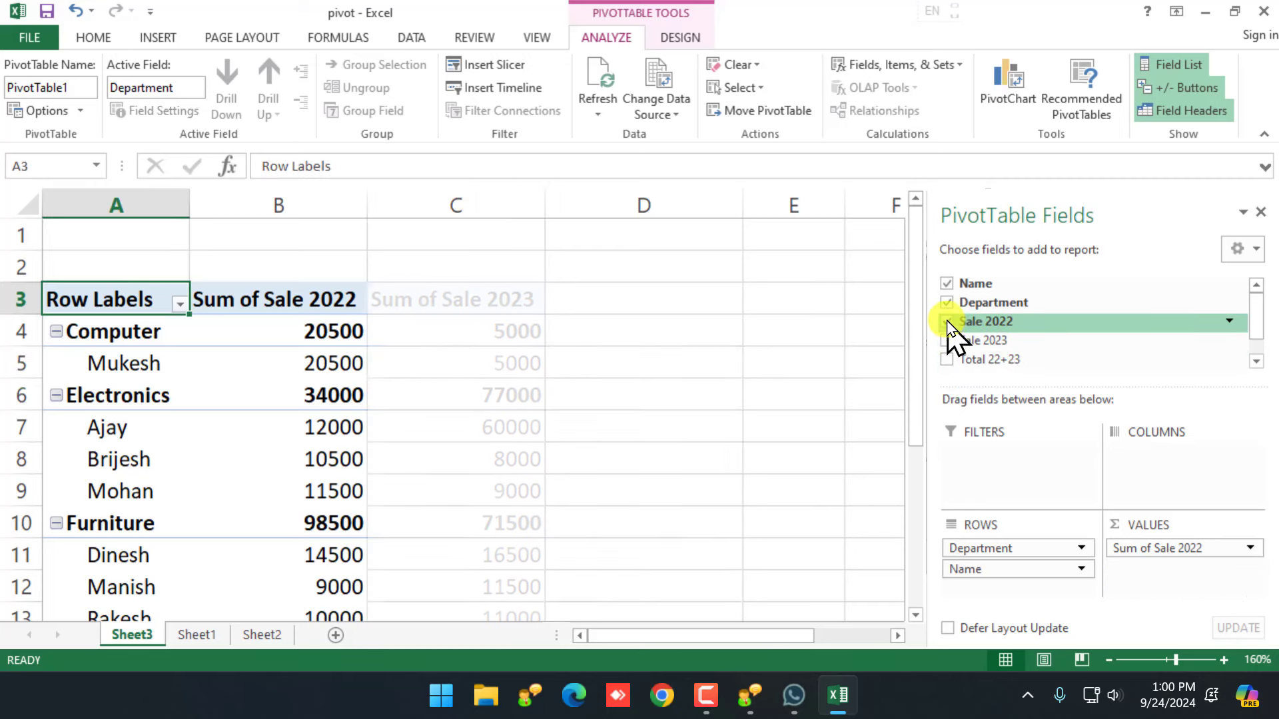
click(949, 322)
click(949, 303)
click(948, 284)
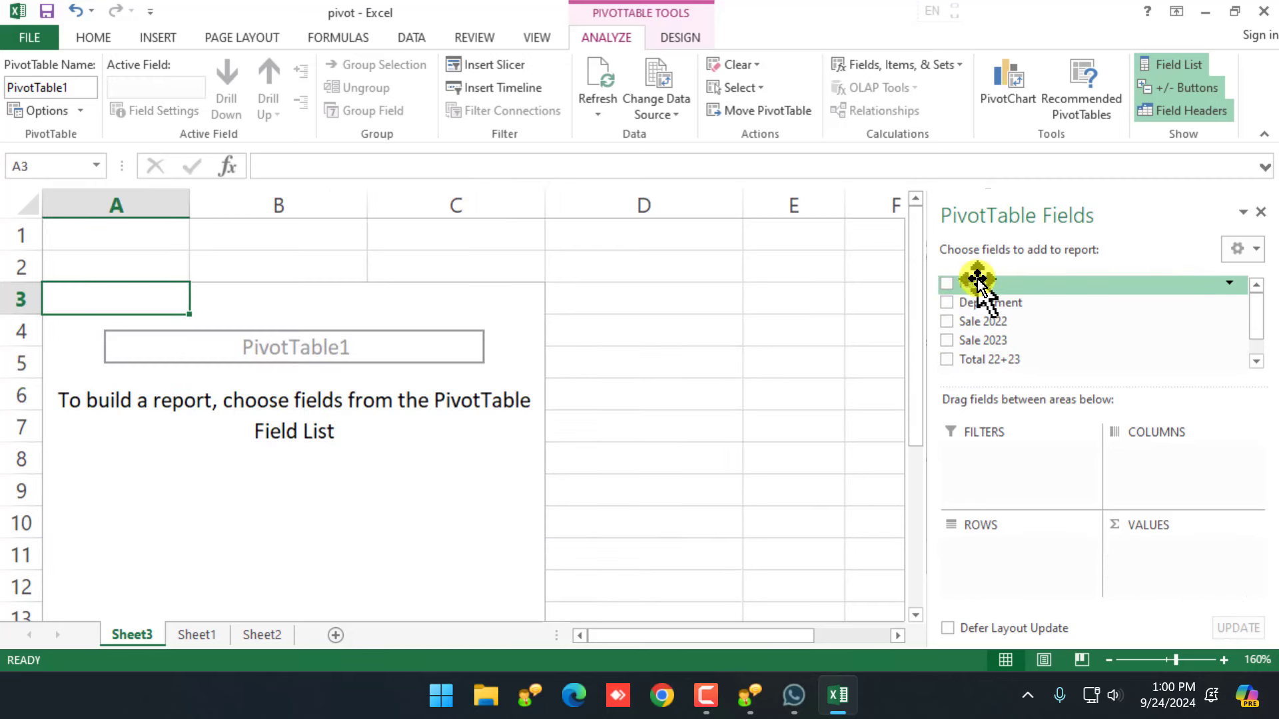
Try the Name field as a report filter, undo it, and place Name in the columns instead.
drag(977, 280, 1039, 463)
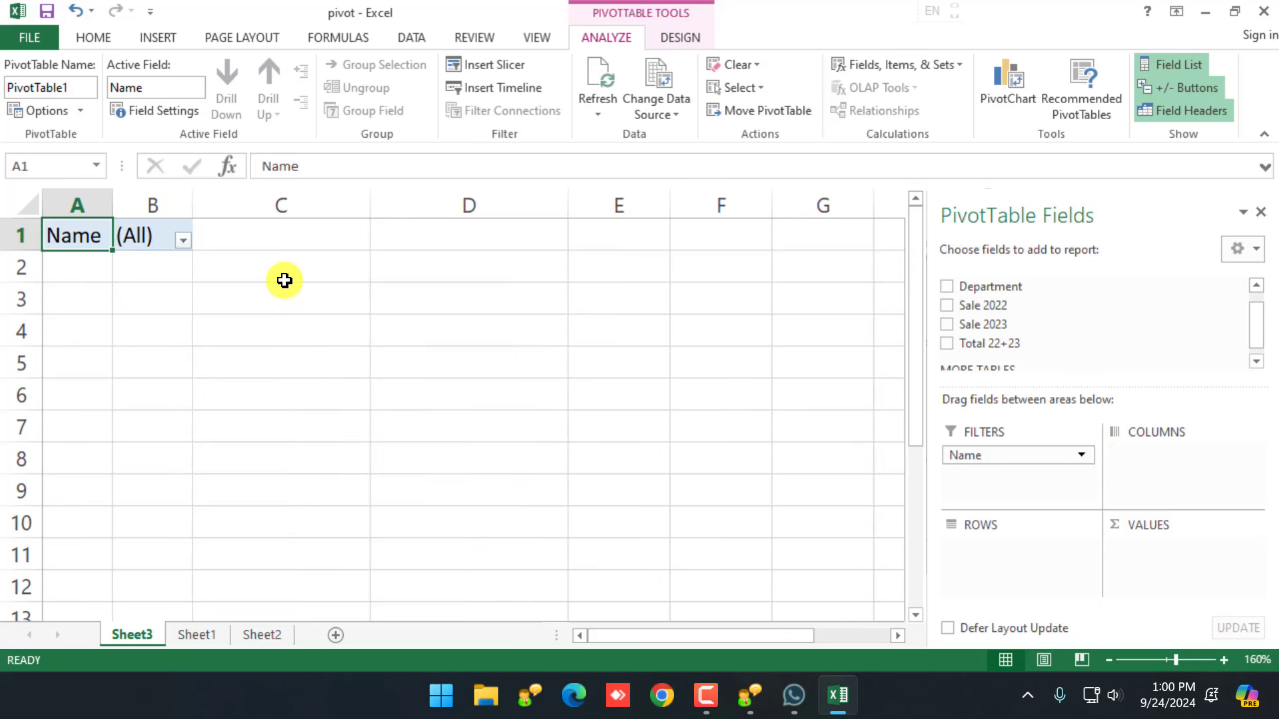
key(ctrl+z)
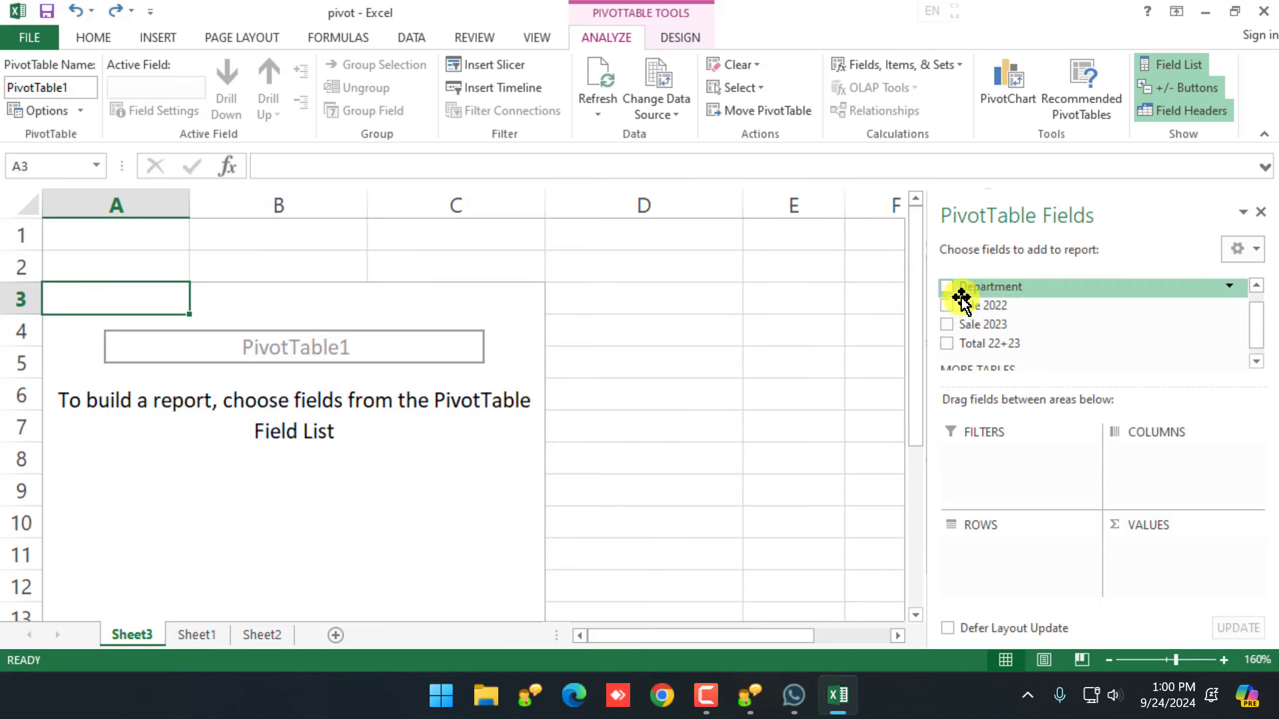
drag(960, 285, 1132, 470)
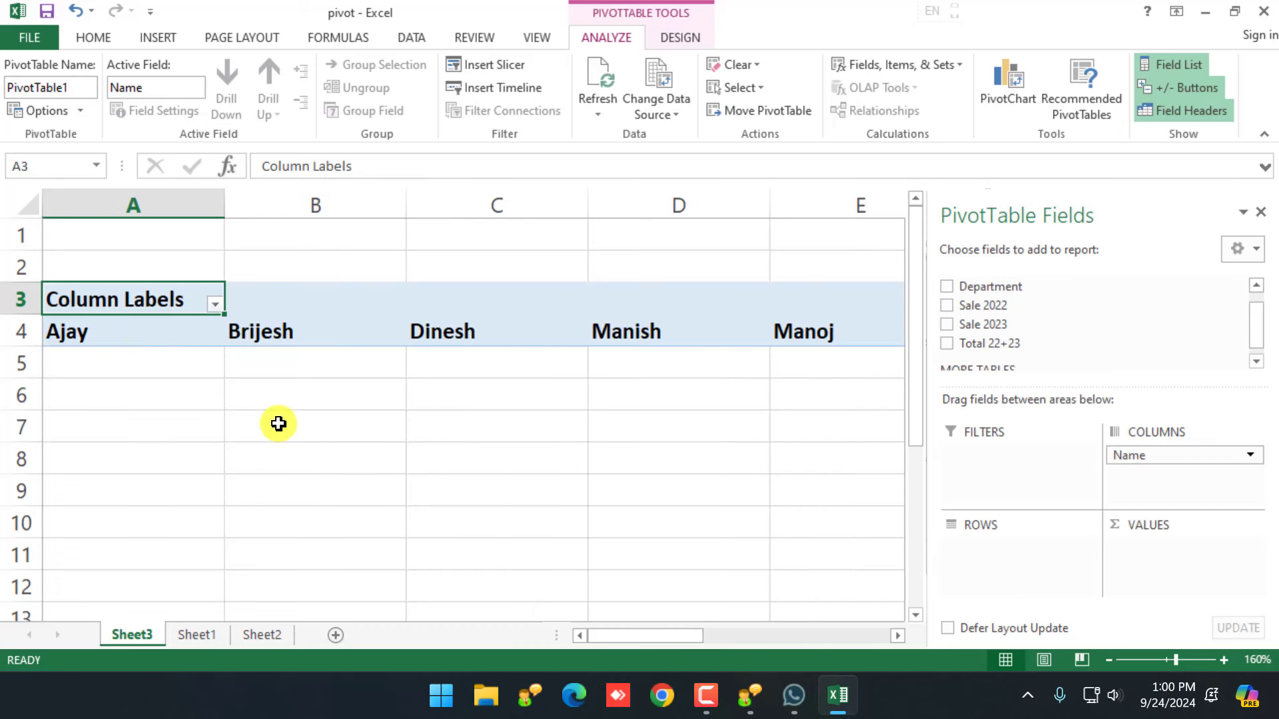
scroll(539, 331, down, 4)
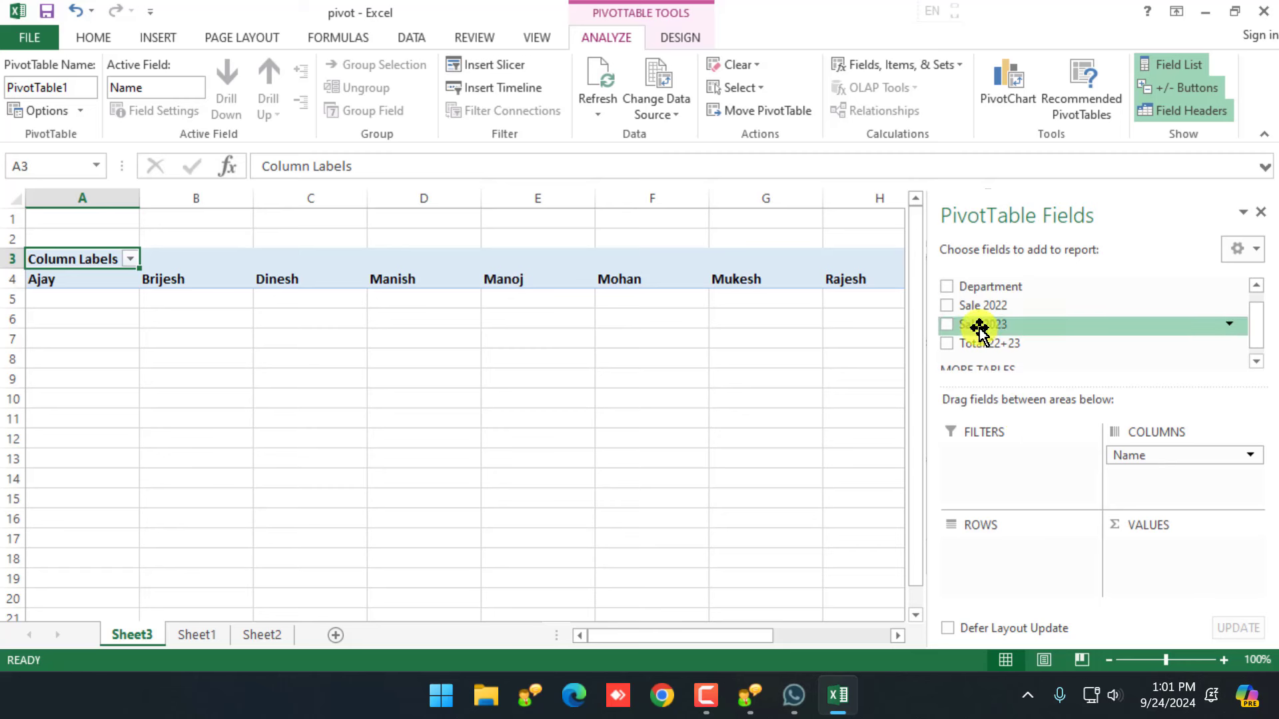
Try Sale 2022 as the row field, undo it, and add Sale 2022 as a value instead.
drag(976, 305, 1042, 550)
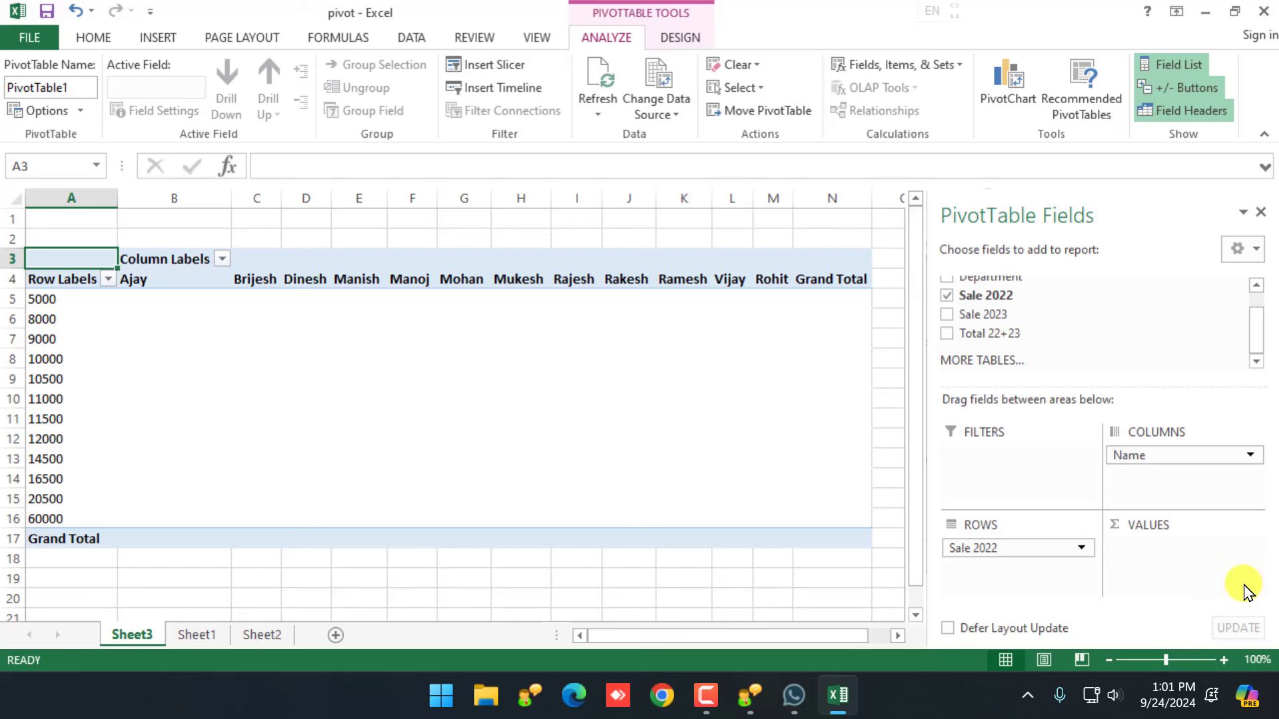
key(ctrl+z)
drag(983, 296, 1187, 571)
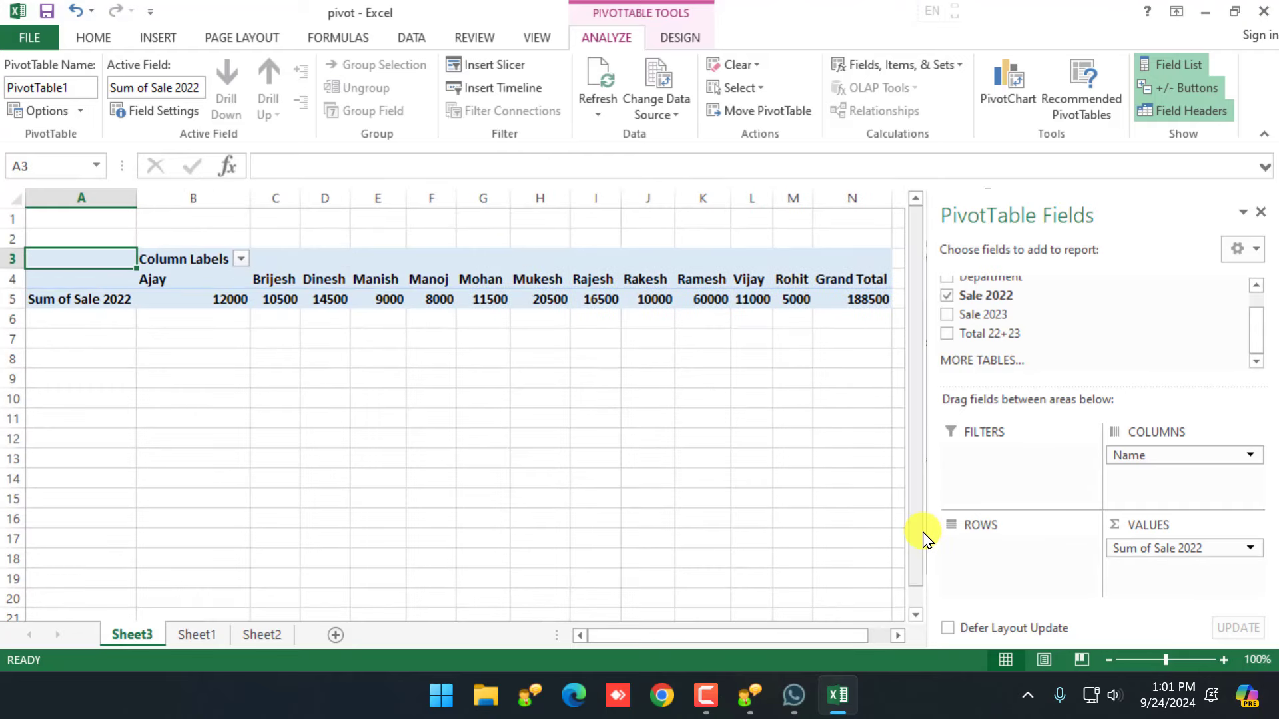
drag(925, 530, 993, 522)
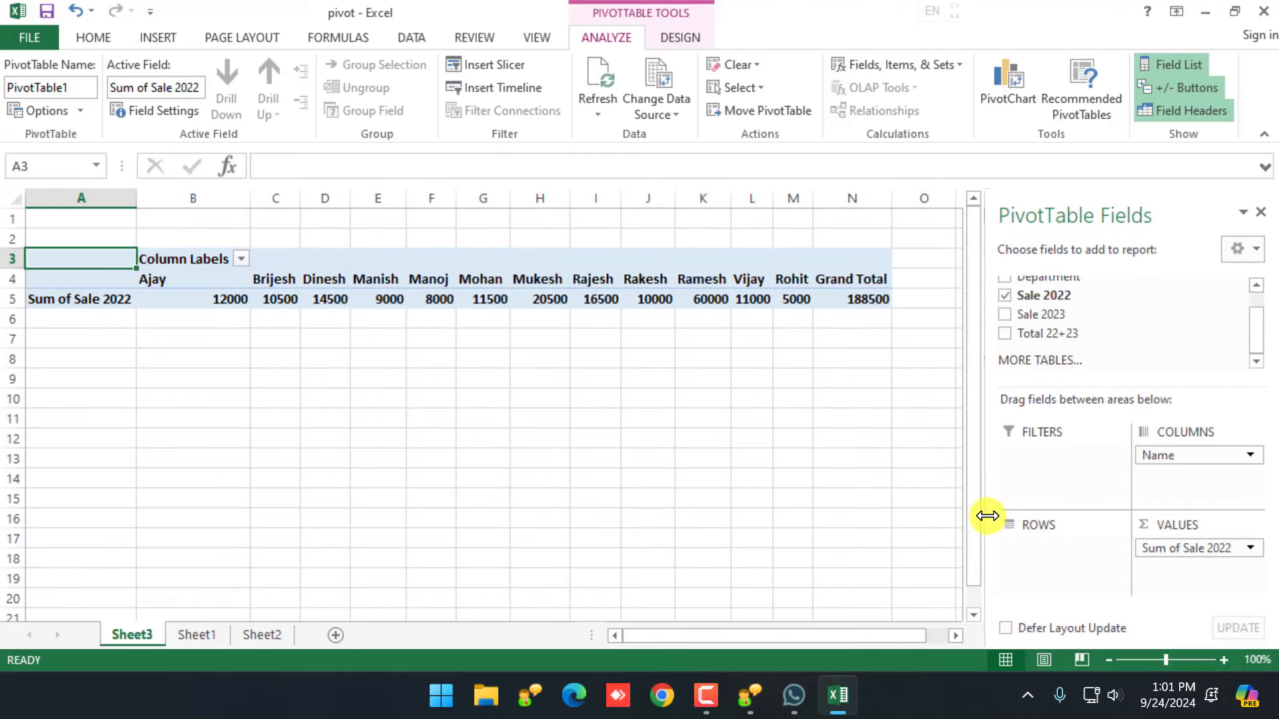
ctrl+scroll(950, 471, down, 2)
ctrl+scroll(936, 464, up, 2)
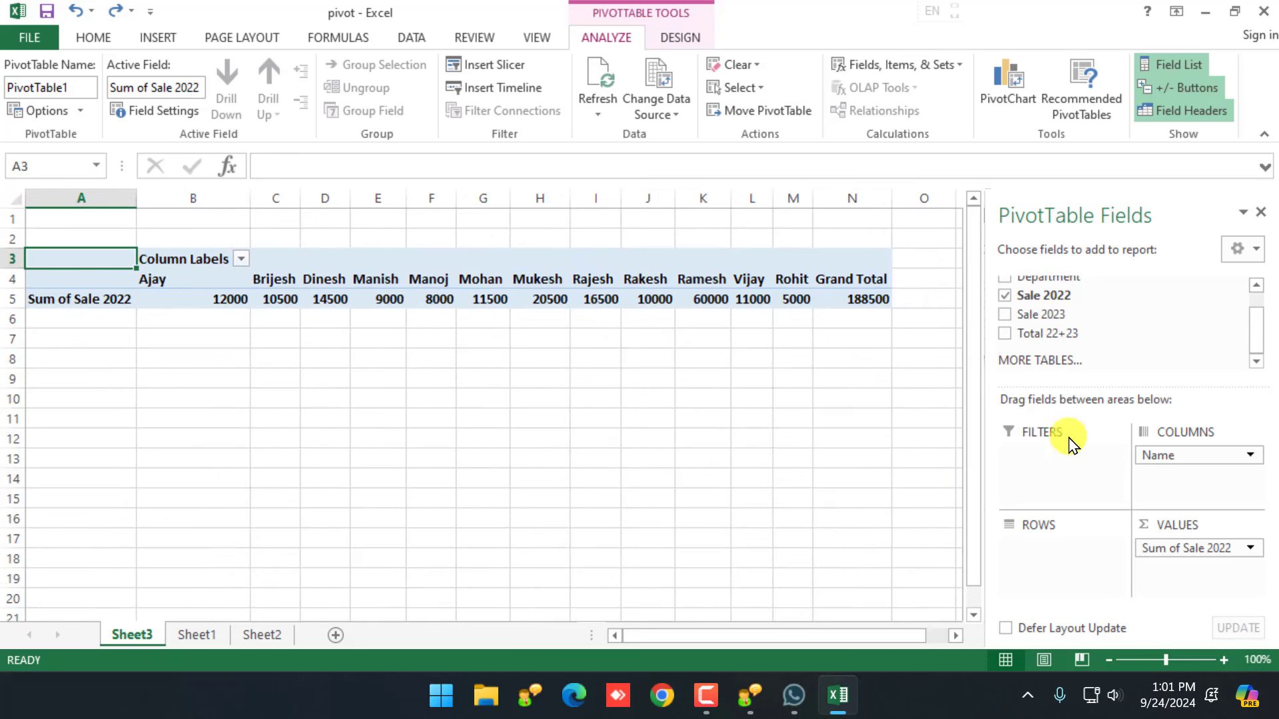
Remove the Sale 2022 and Name fields and use Department as the PivotTable's column field.
click(1006, 297)
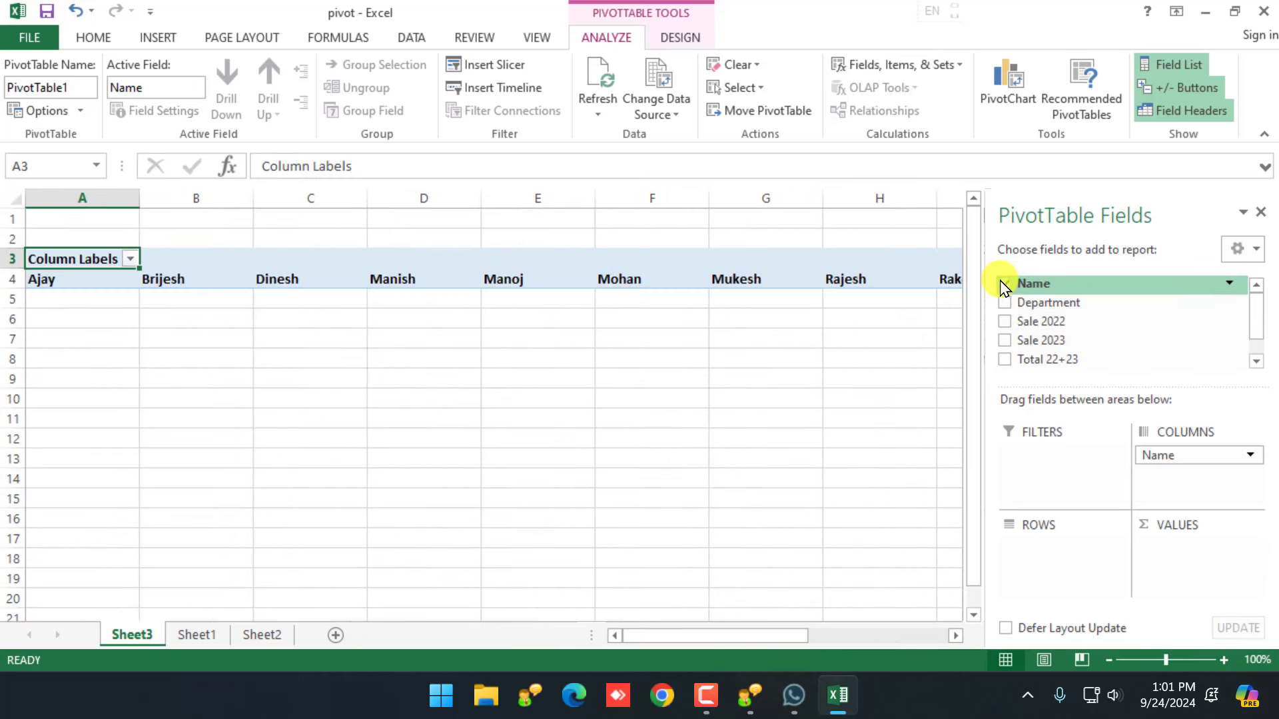
click(1005, 283)
drag(1028, 308, 1169, 484)
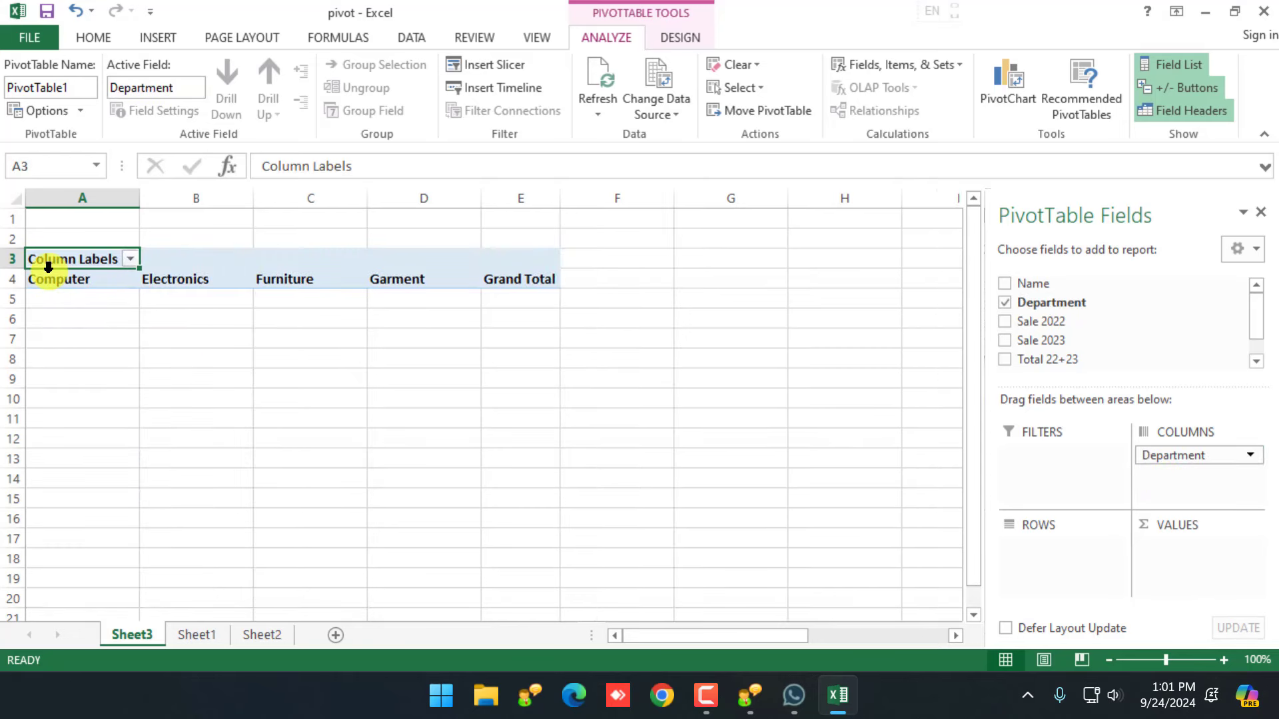
scroll(48, 267, up, 2)
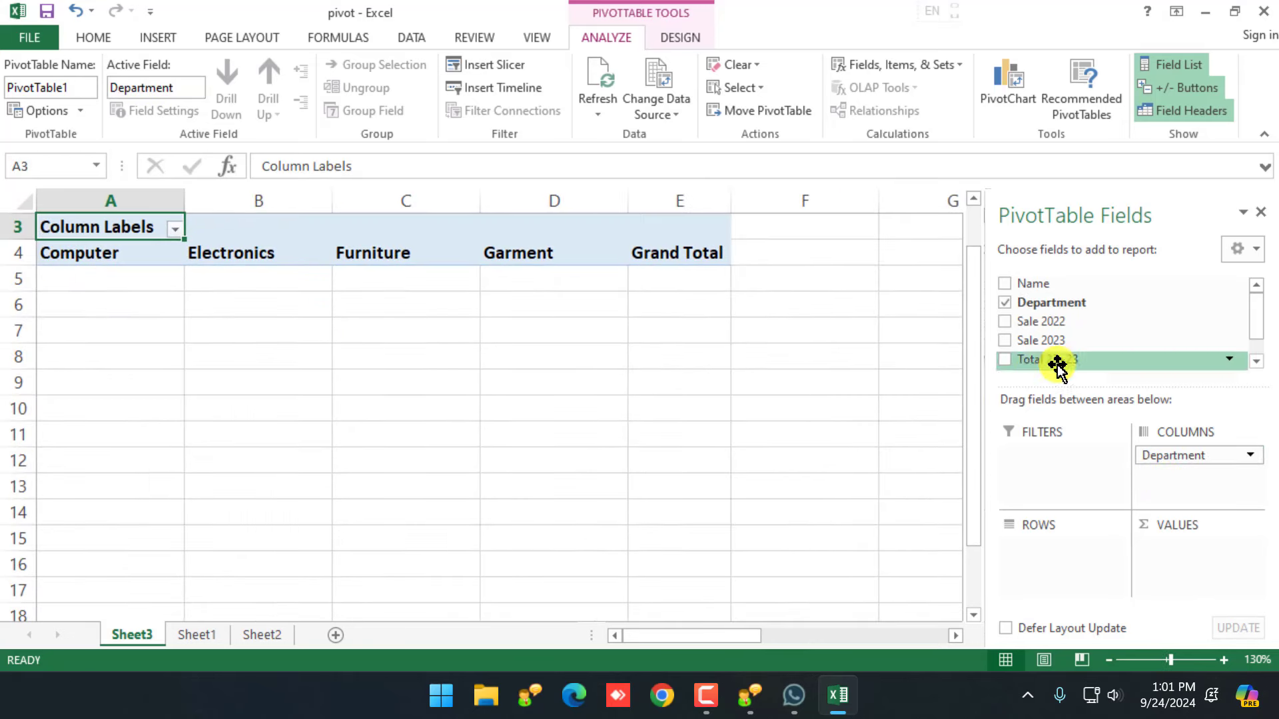
Add Name as the row field and Sale 2022, Sale 2023 and Total 22+23 as values of the PivotTable.
drag(1032, 283, 1059, 547)
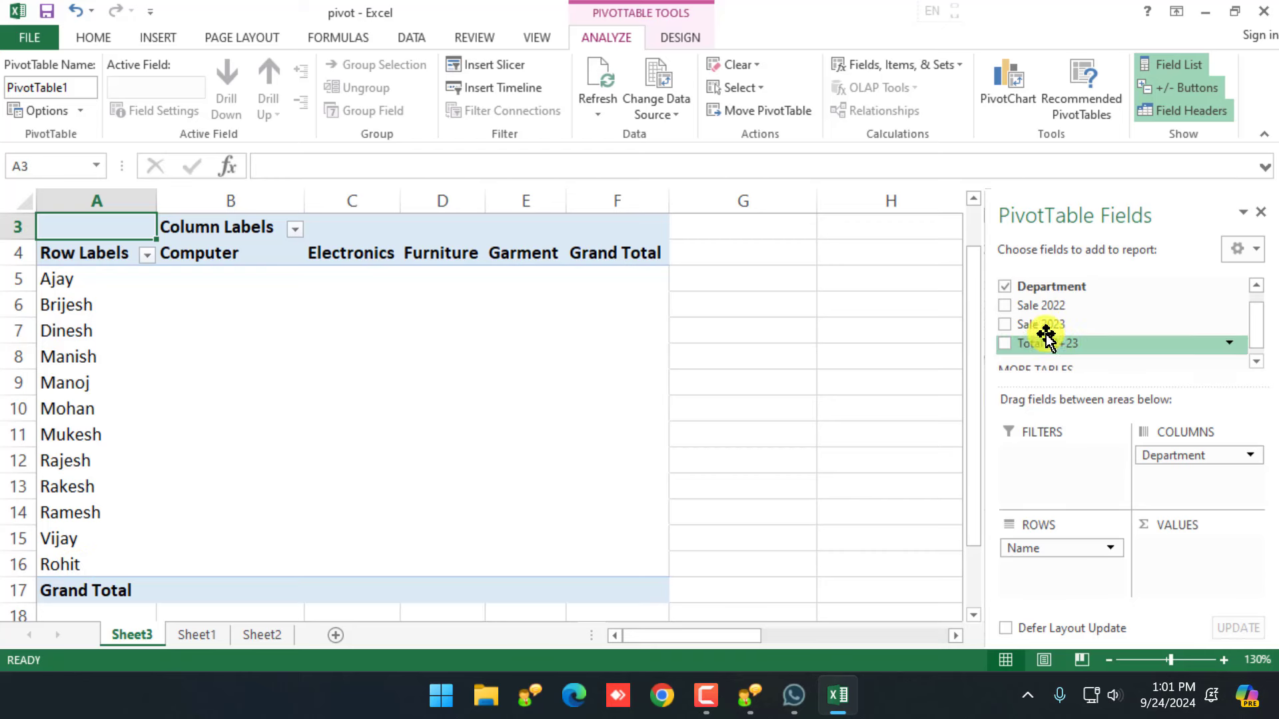
drag(1031, 306, 1170, 548)
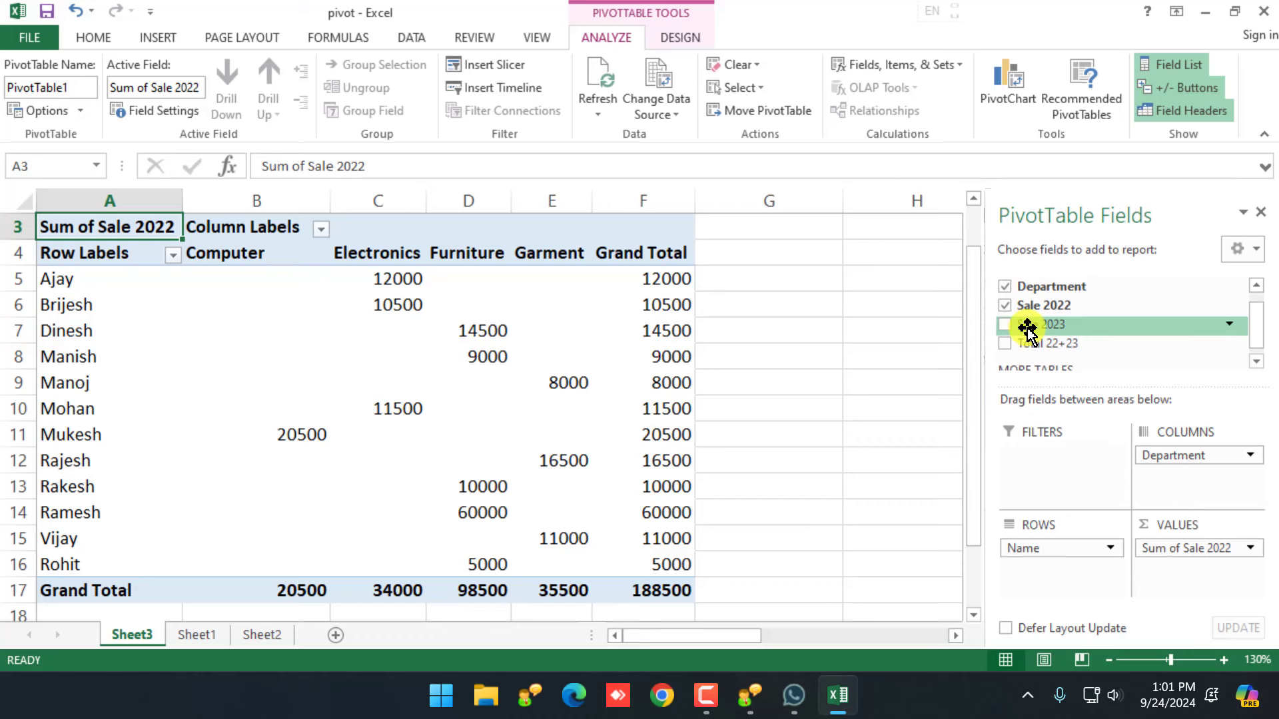
drag(1026, 328, 1166, 586)
drag(1061, 346, 1167, 589)
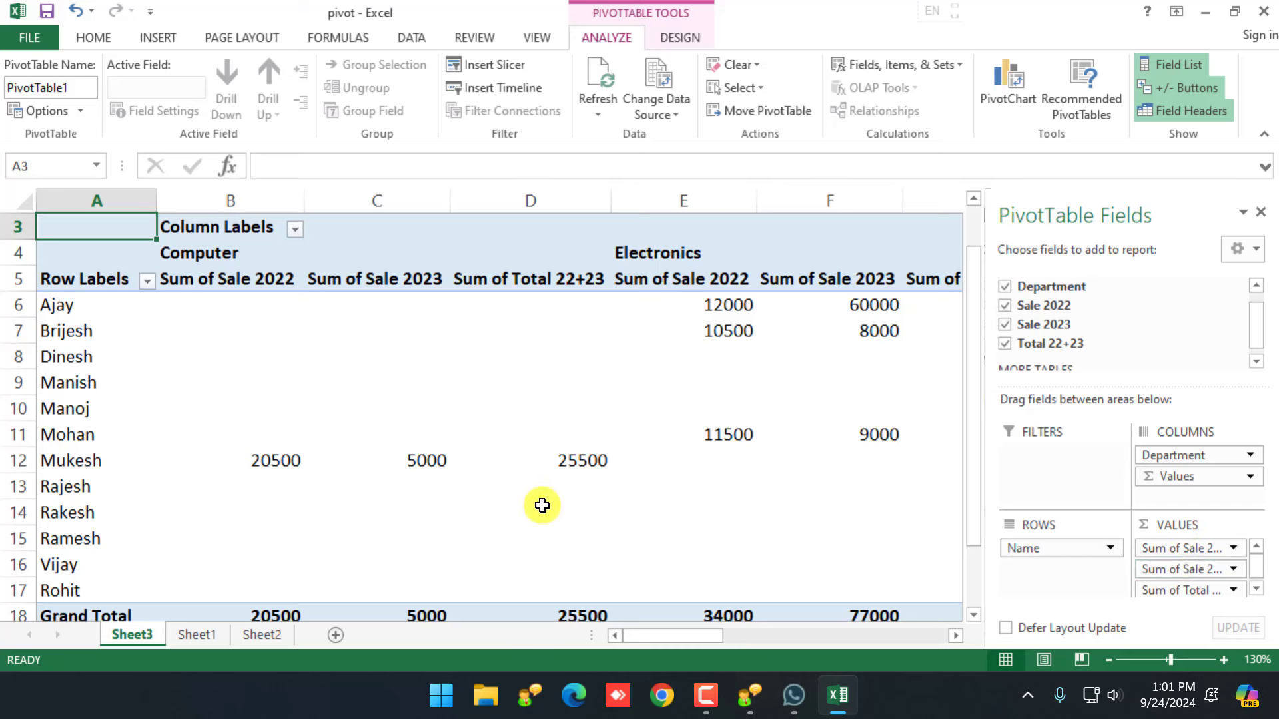
scroll(417, 394, down, 5)
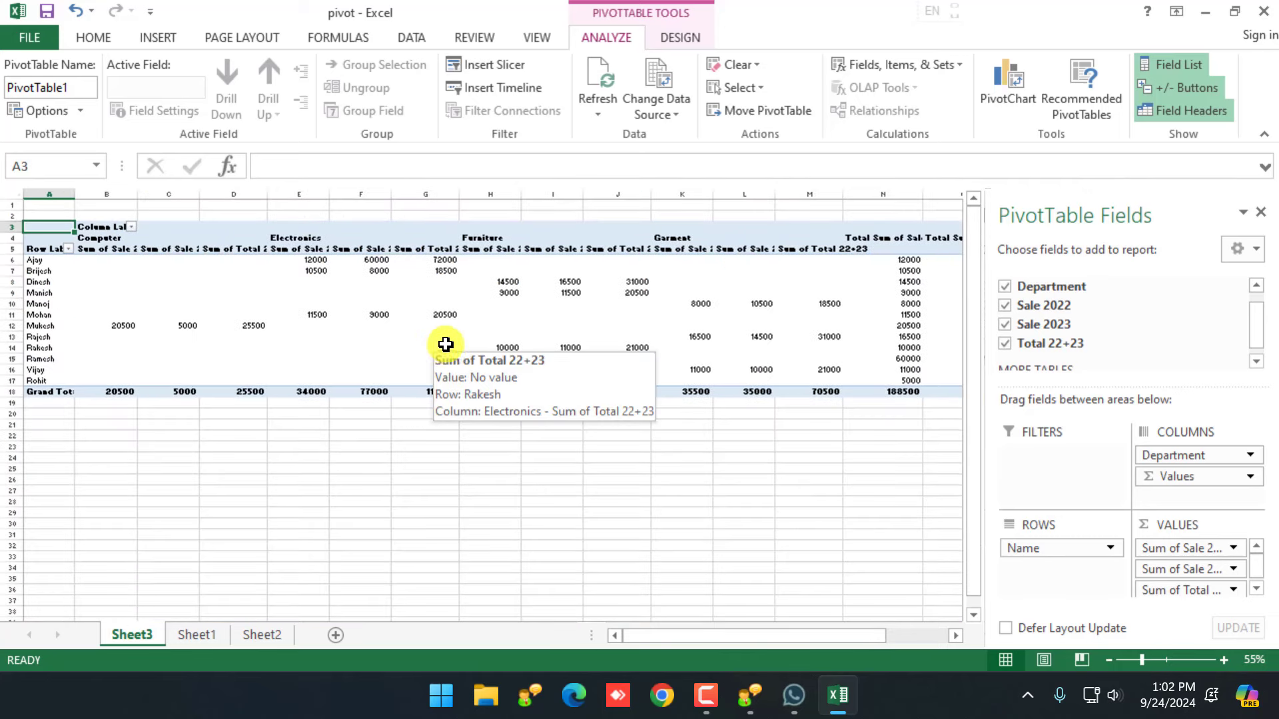
scroll(1147, 478, up, 3)
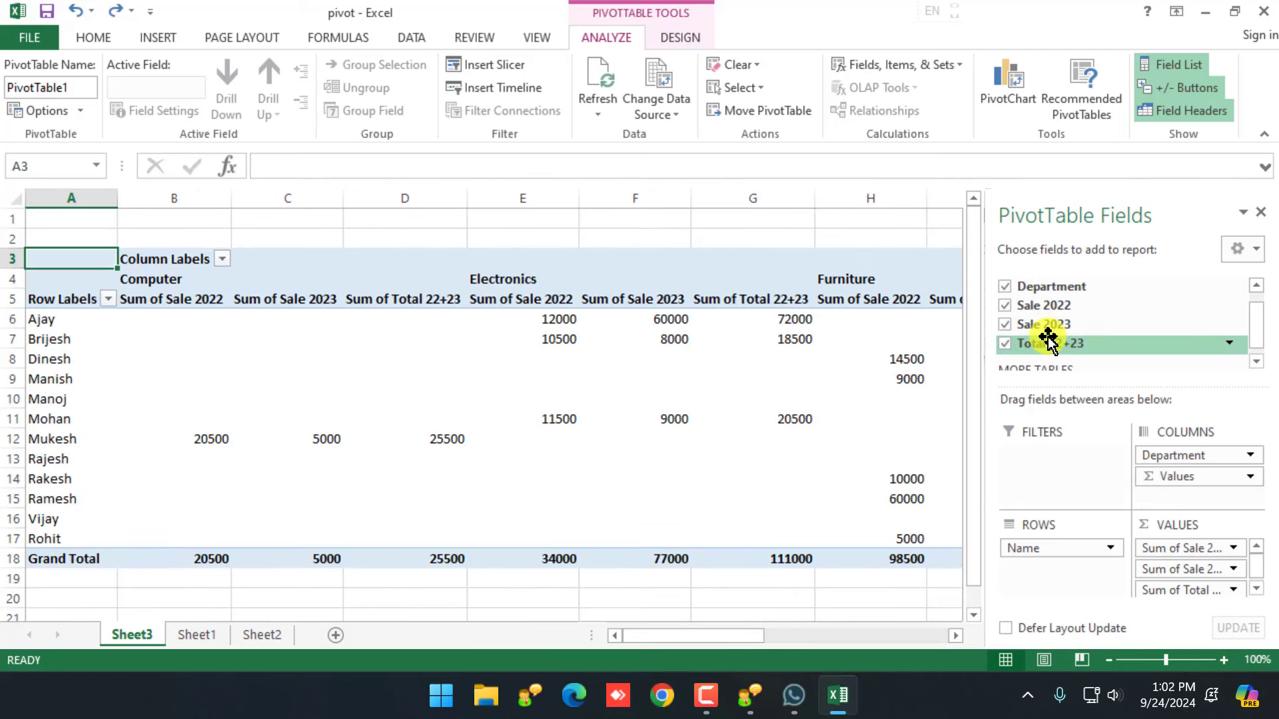
Remove the Total 22+23, Sale 2023, Sale 2022, Department and Name fields from the PivotTable.
click(1005, 341)
click(1004, 324)
click(1005, 305)
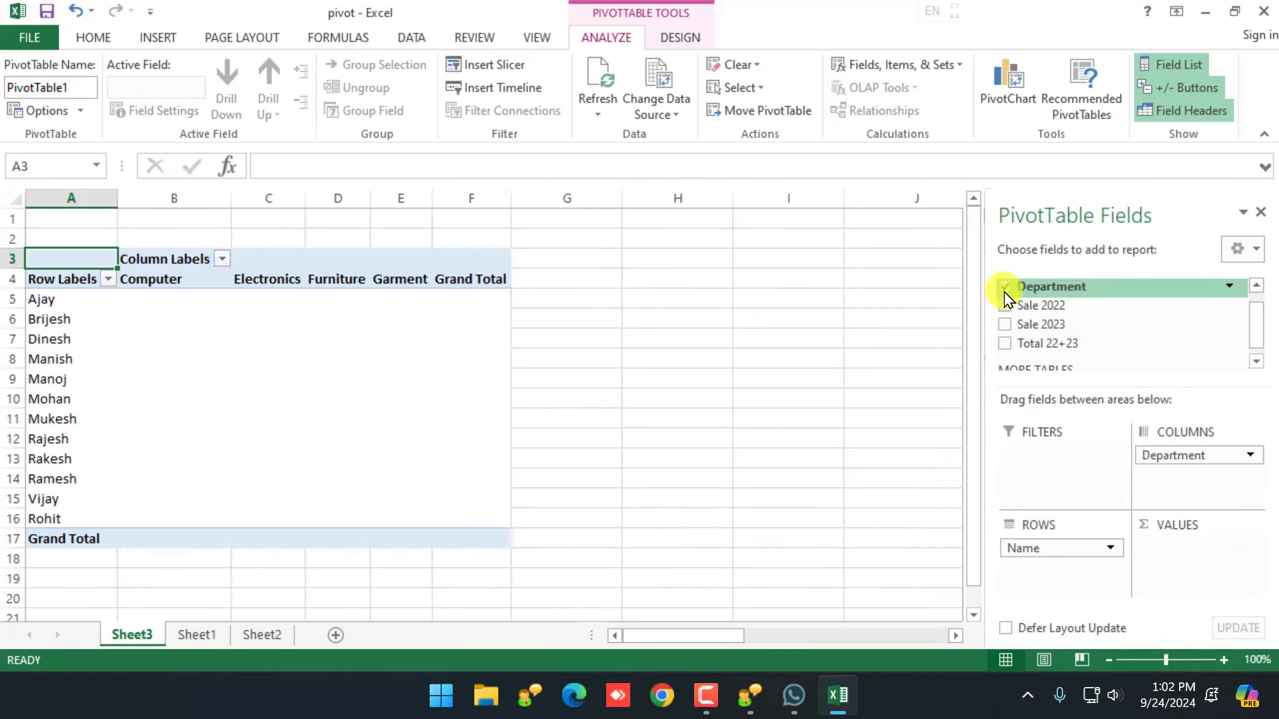
click(1004, 287)
scroll(1012, 313, up, 1)
click(1004, 284)
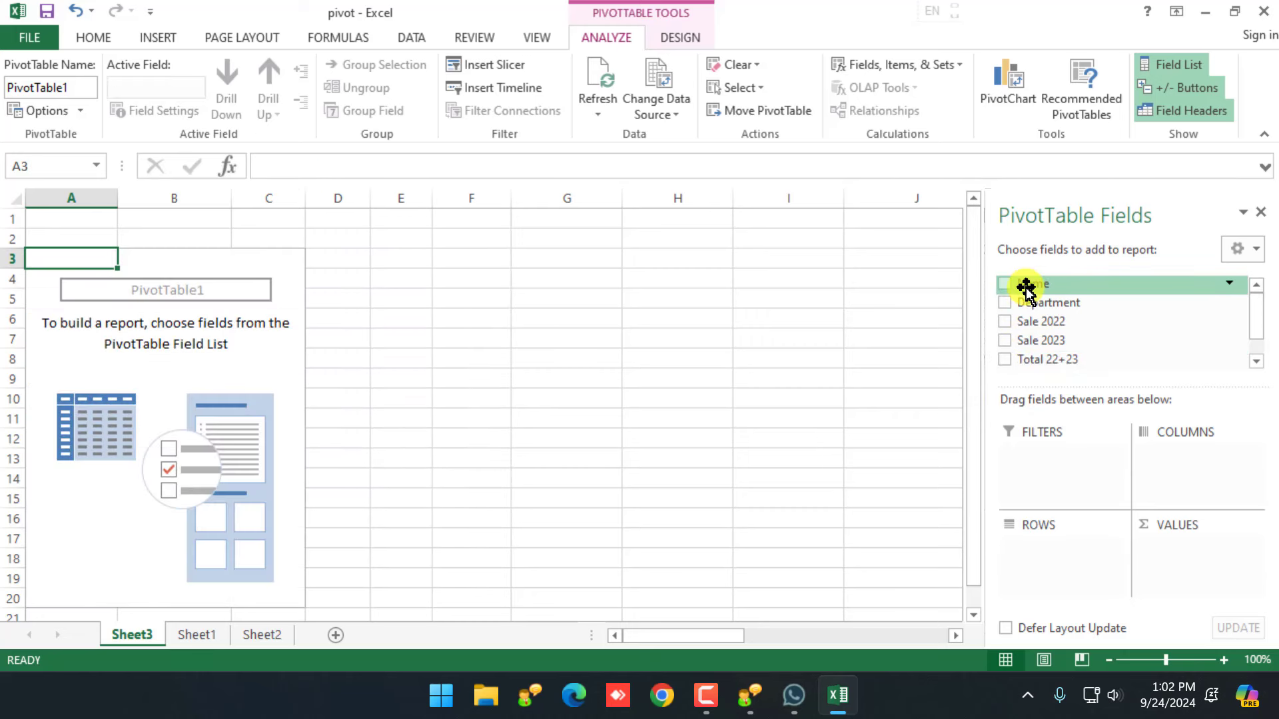
Add Name and Department as rows and Sale 2022, Sale 2023 and Total 22+23 as values, and close the PivotTable field list.
click(1005, 285)
click(1004, 304)
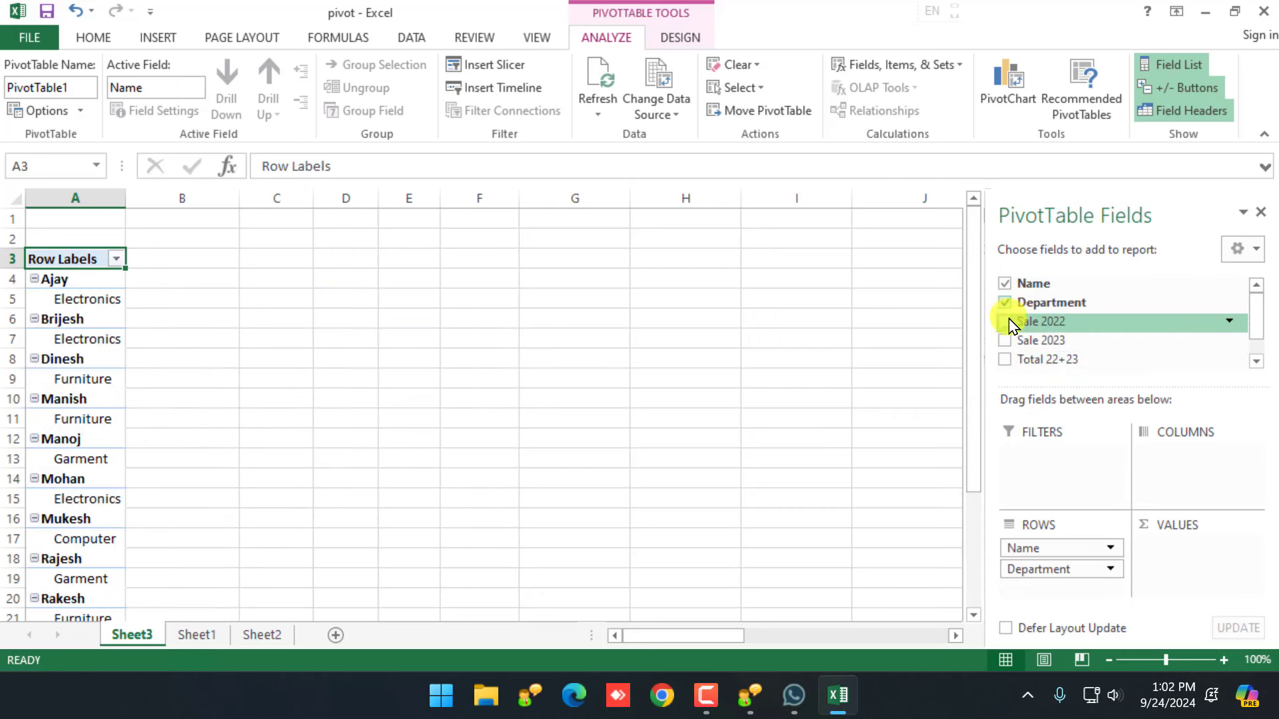
click(1005, 323)
click(1004, 341)
click(1004, 359)
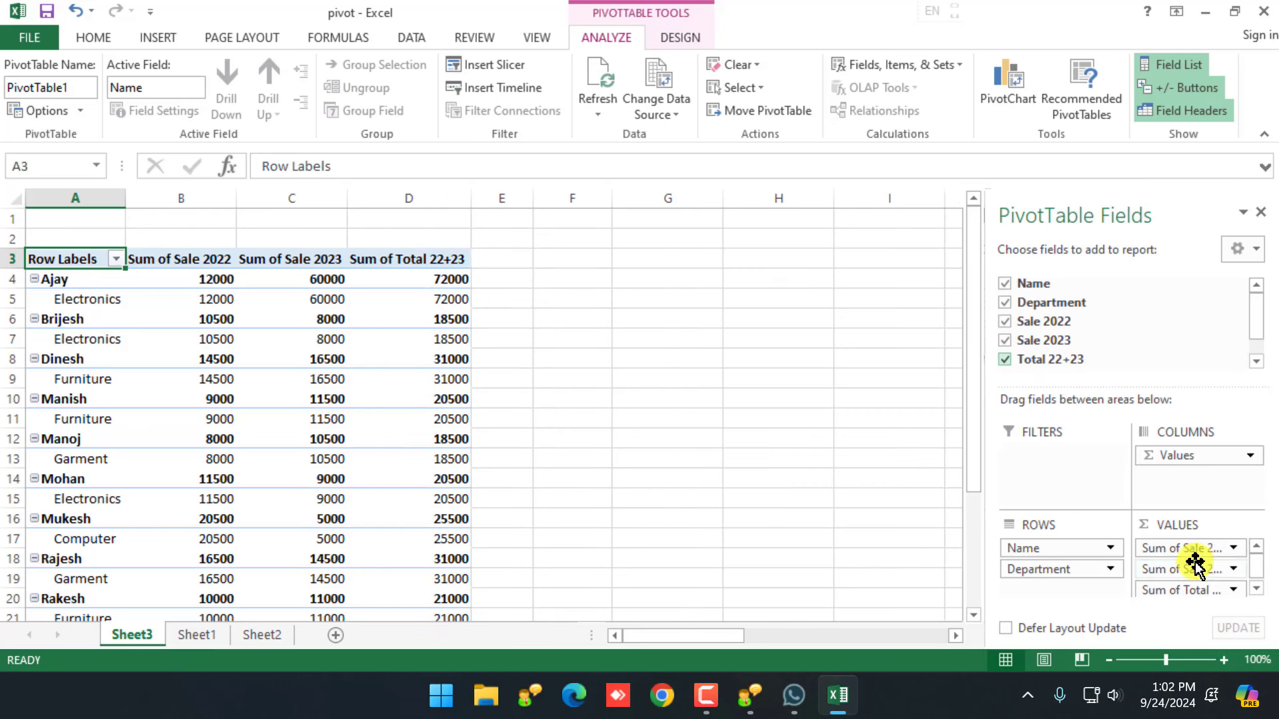
drag(1166, 541, 868, 606)
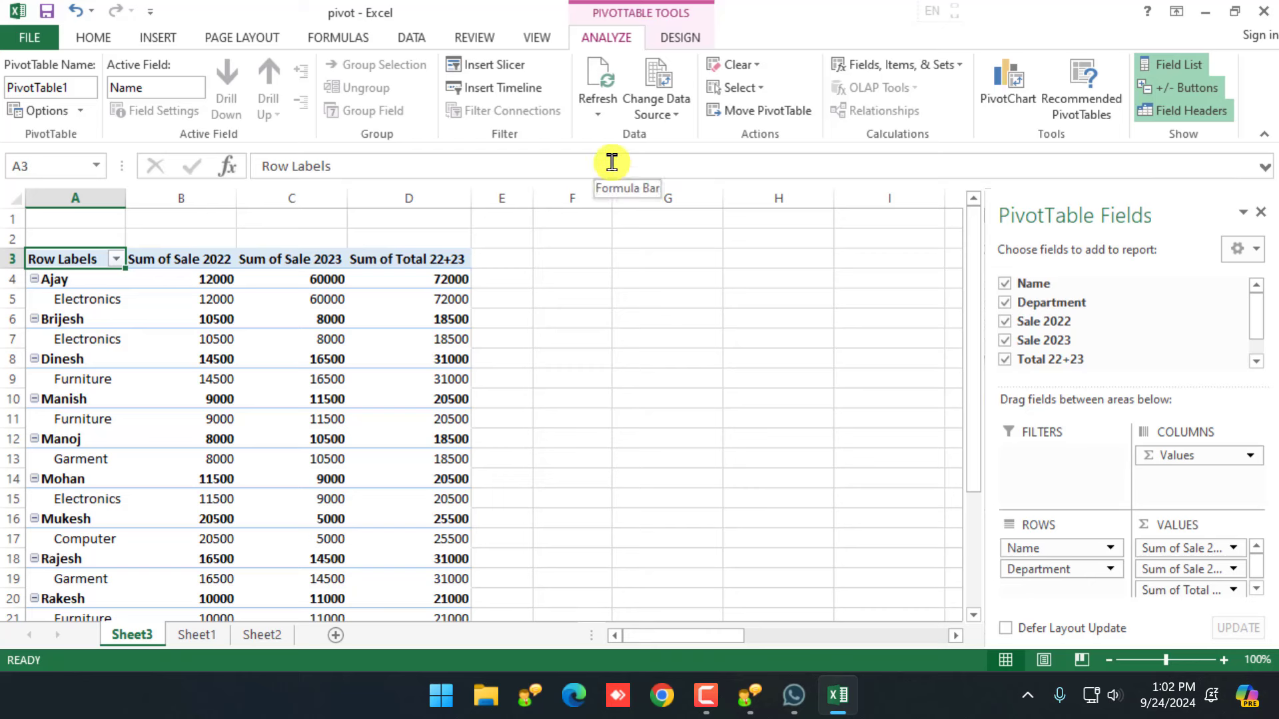
click(110, 418)
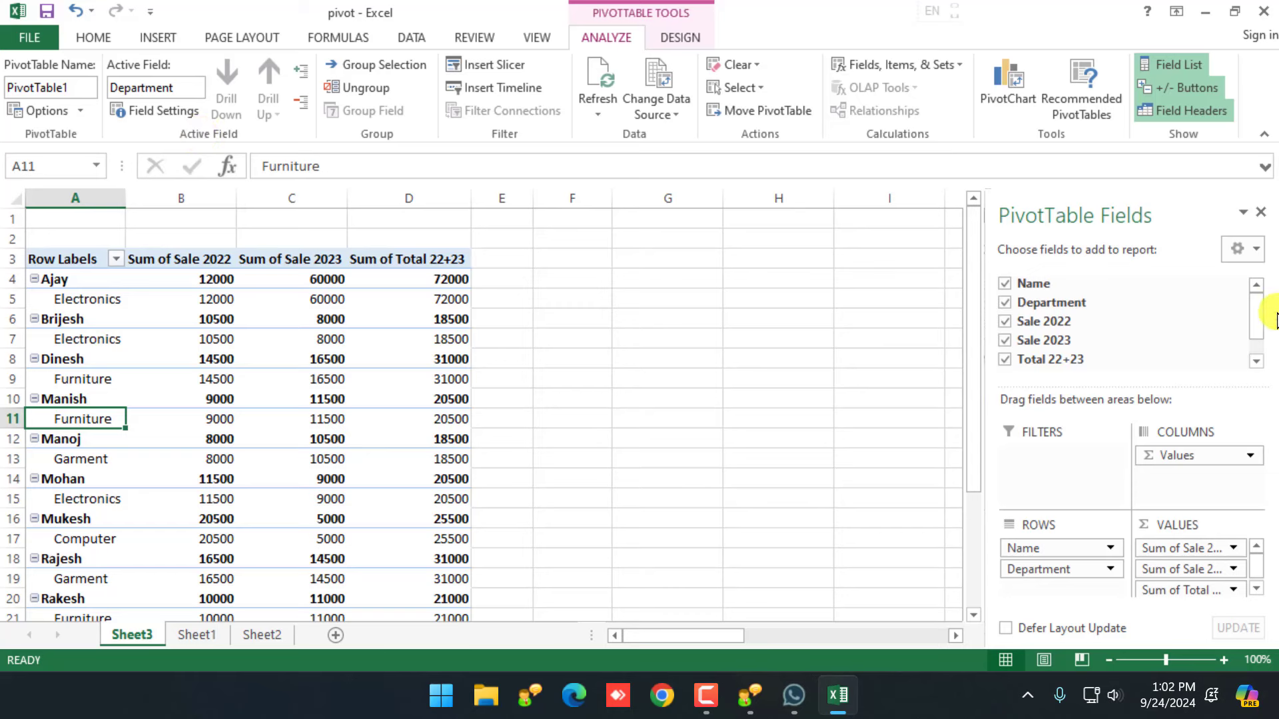
click(1258, 213)
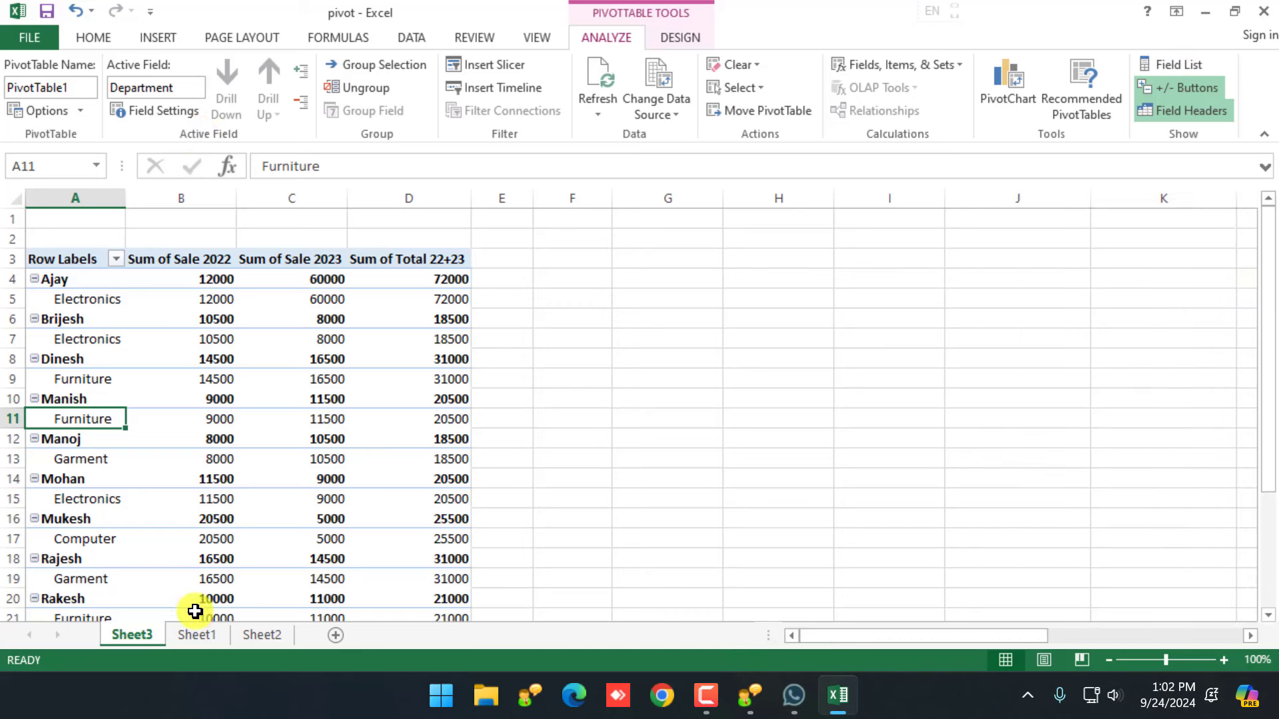
Examine the source sales table on Sheet1, its Name entries and its Total 22+23 column.
click(189, 633)
click(342, 457)
scroll(346, 457, up, 2)
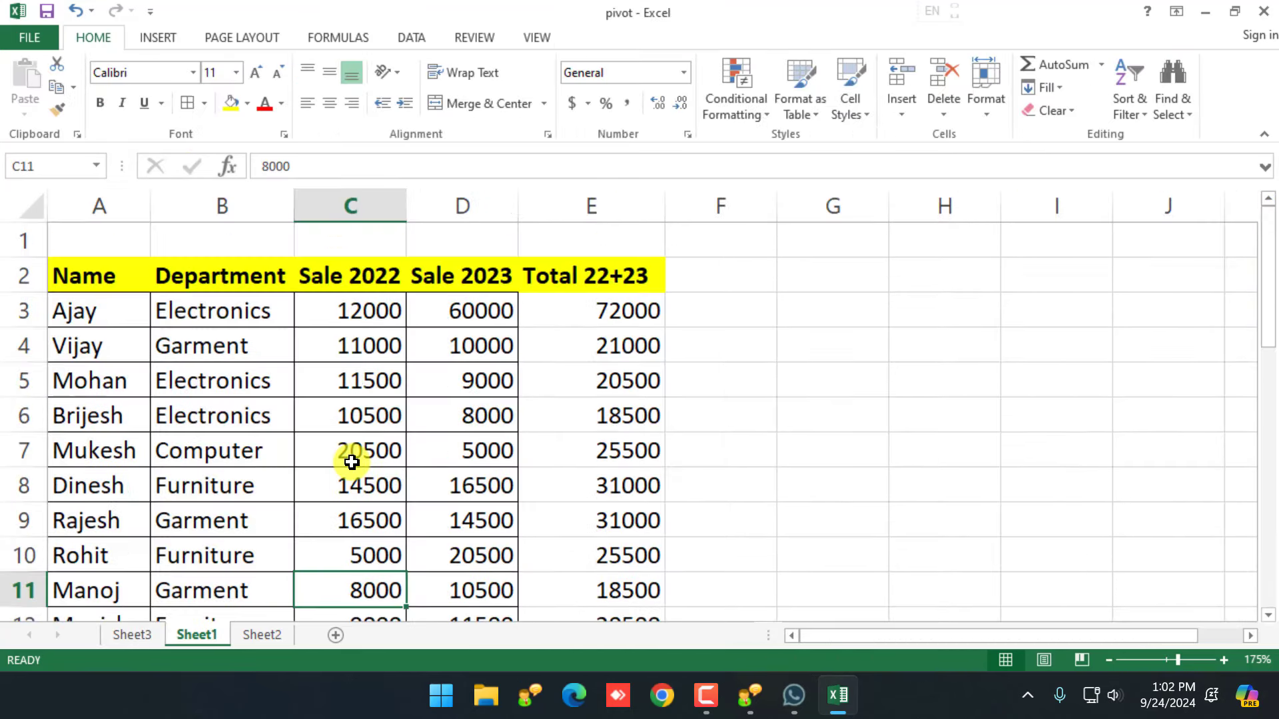
click(384, 445)
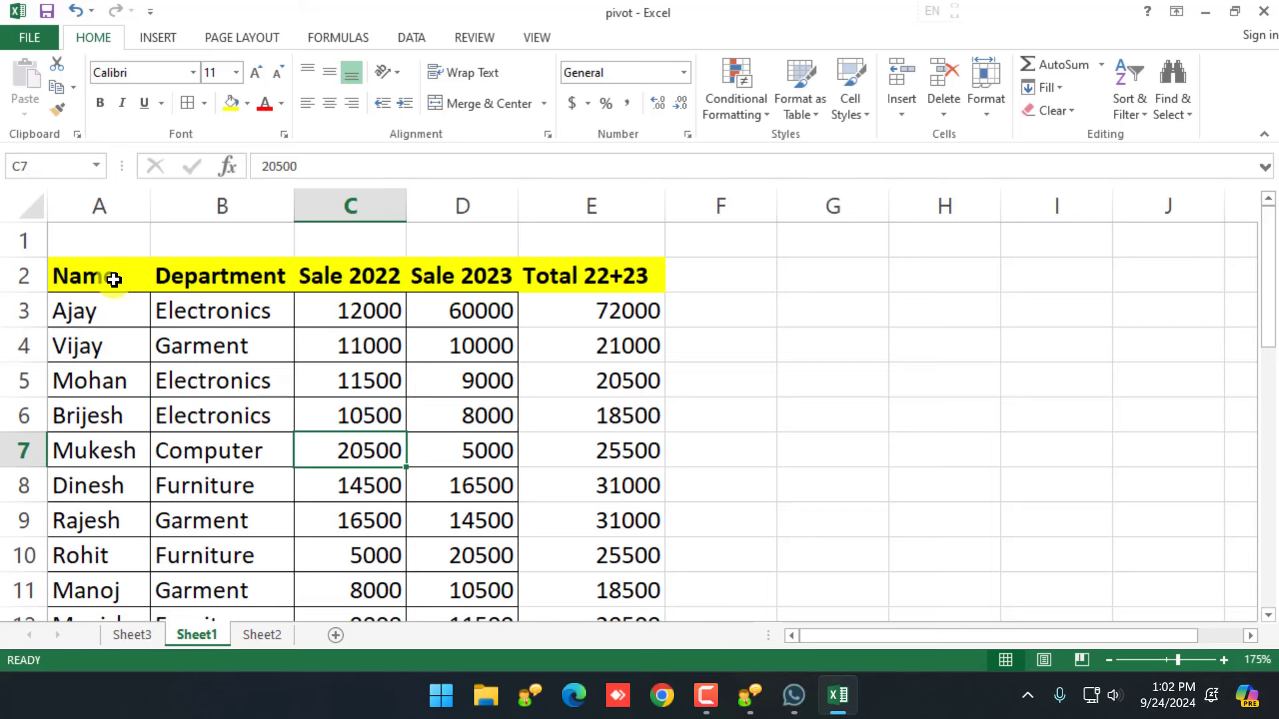
drag(114, 279, 599, 562)
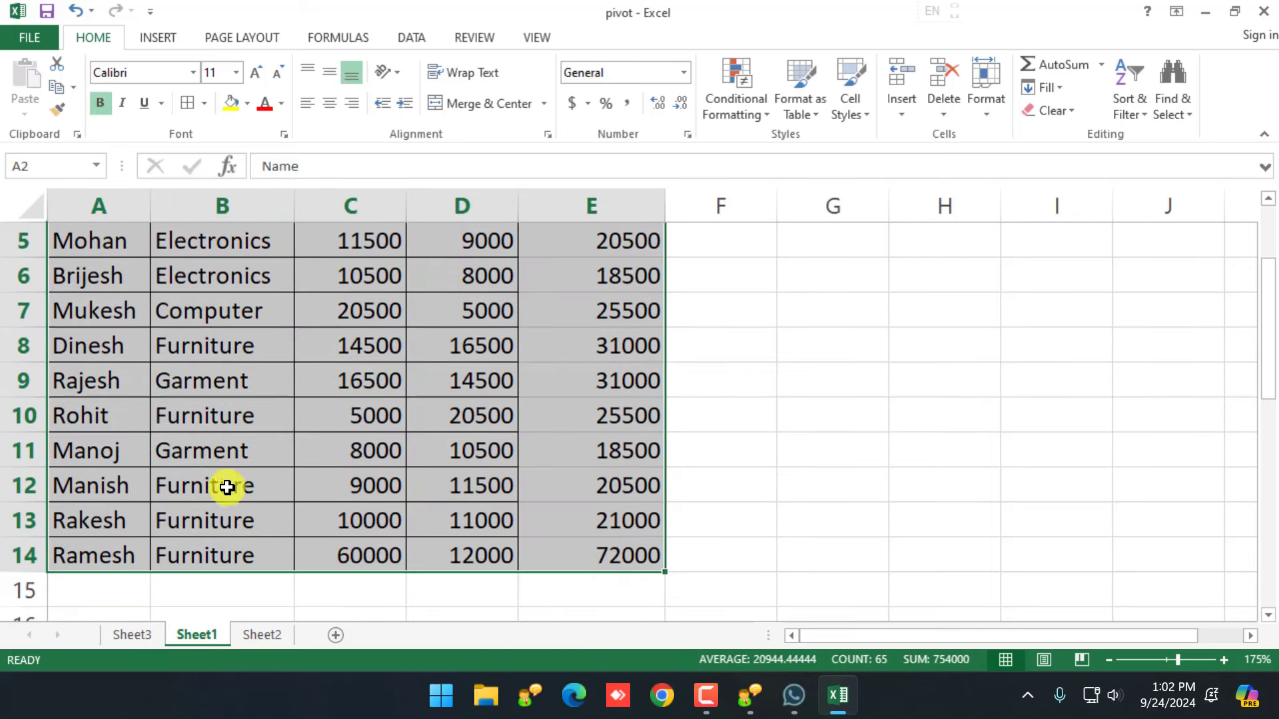
scroll(227, 486, up, 2)
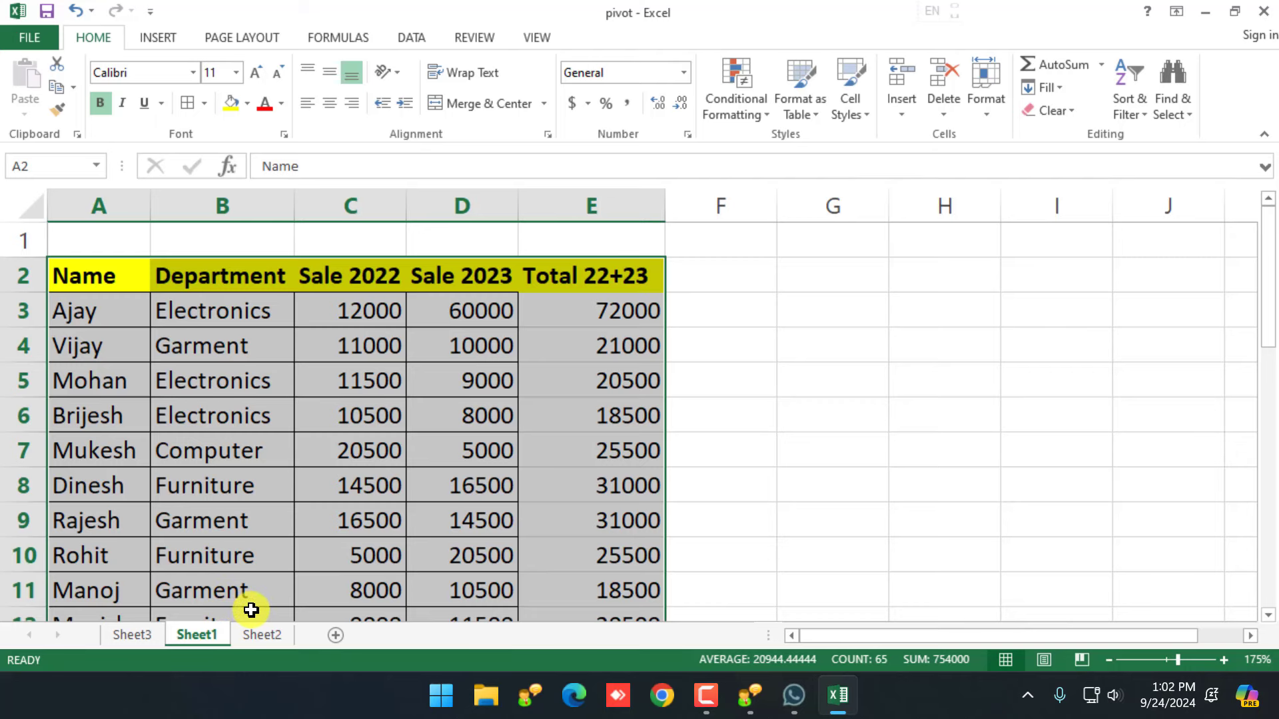
drag(134, 297, 111, 547)
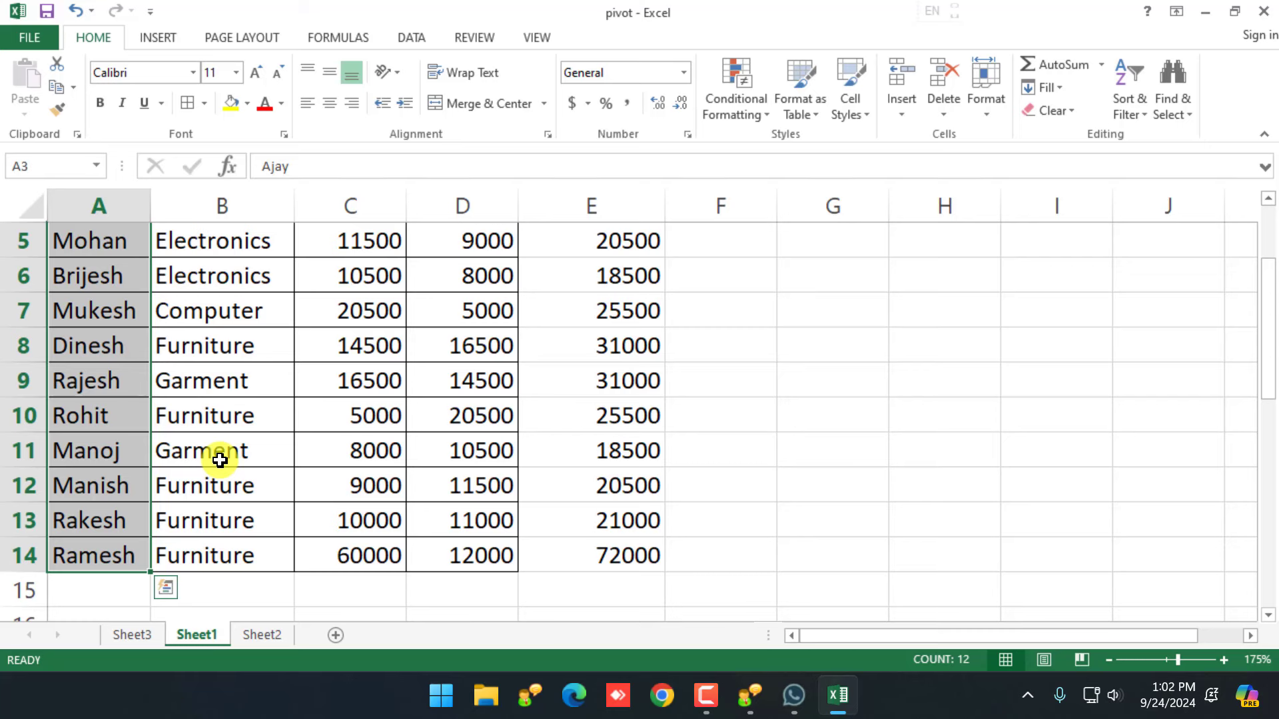
scroll(240, 466, up, 1)
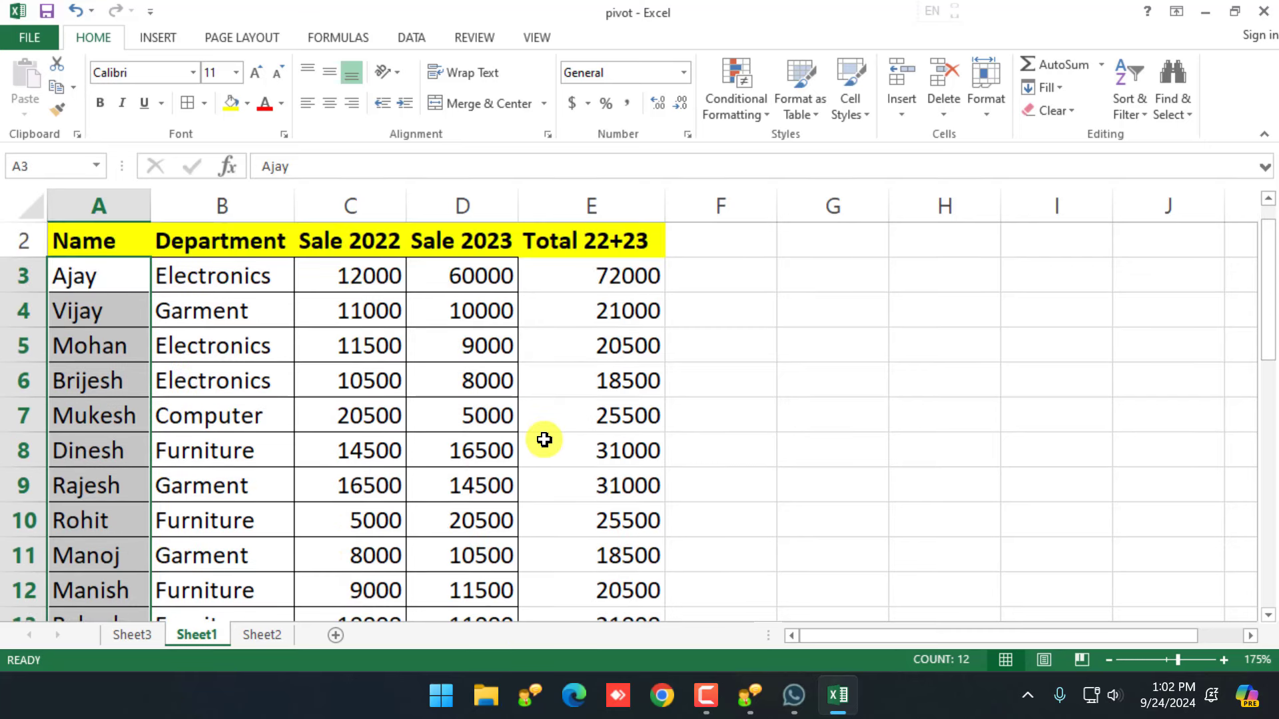
click(562, 473)
scroll(428, 333, down, 2)
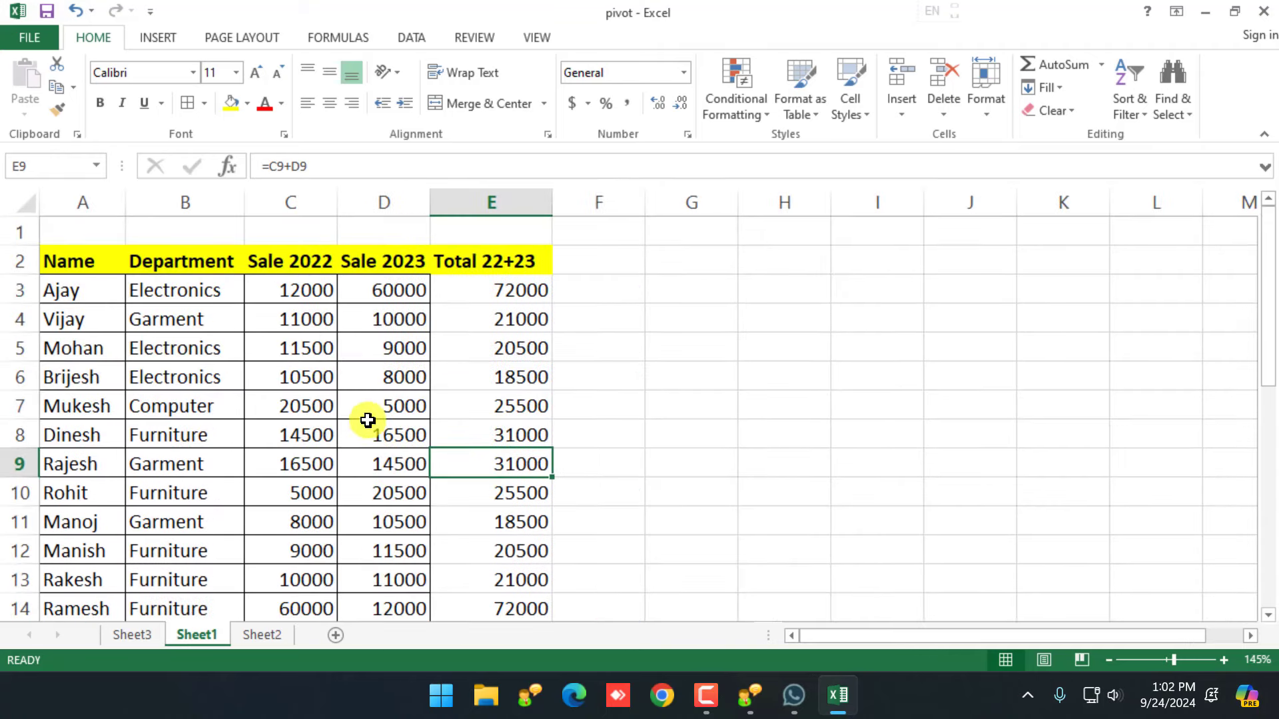
scroll(373, 433, down, 2)
scroll(414, 490, down, 2)
Enter the heading Subjects in cell B38 of Sheet2, in the empty area below the existing data.
click(270, 633)
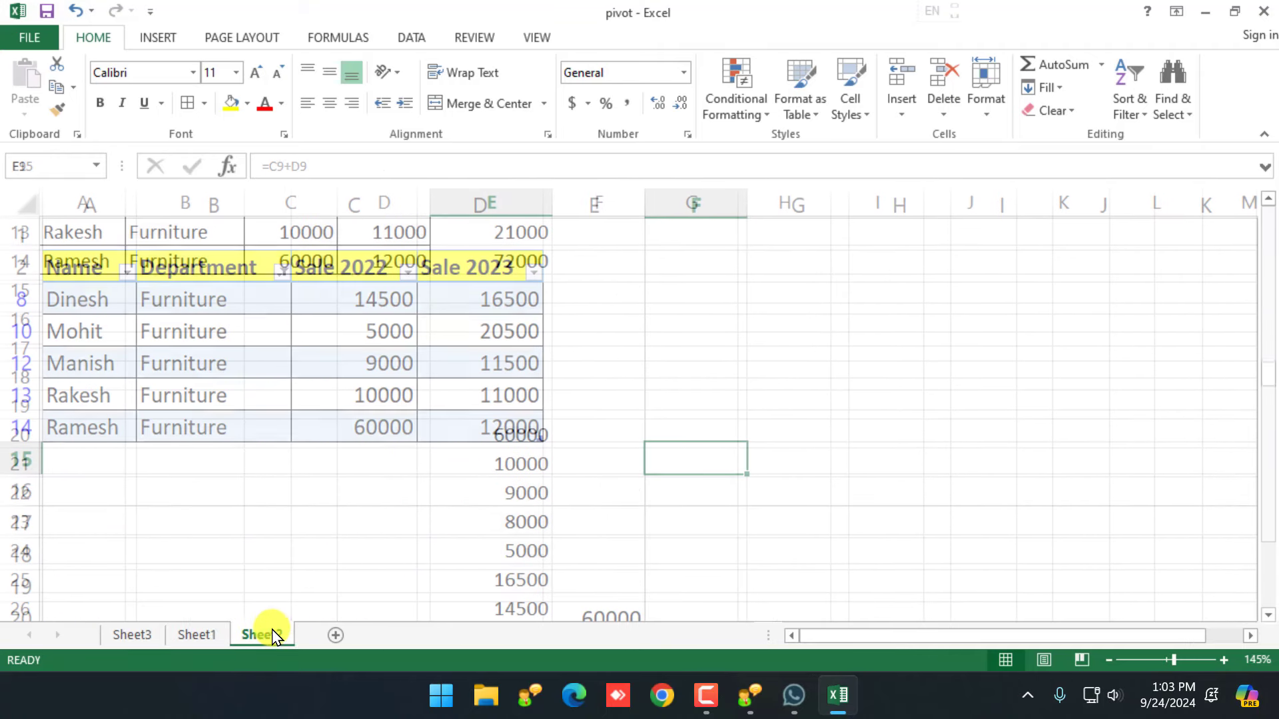
scroll(266, 505, up, 3)
scroll(290, 493, down, 6)
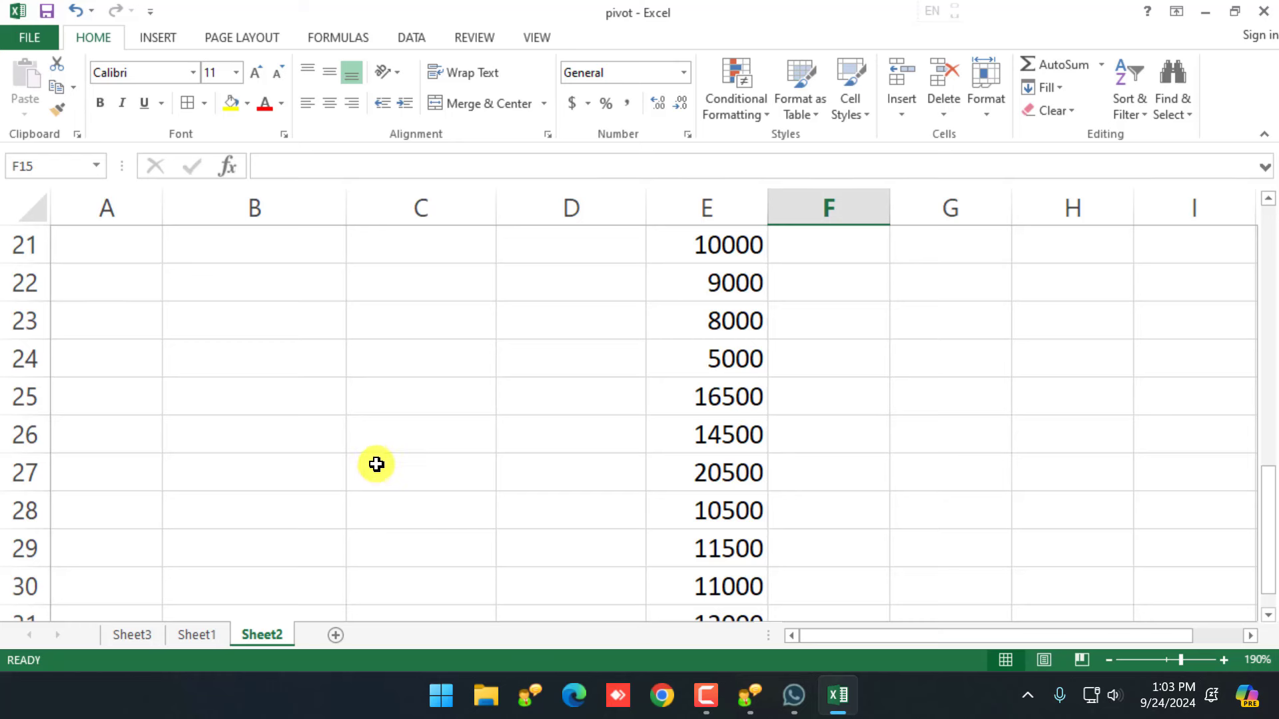
scroll(376, 464, down, 2)
click(285, 406)
scroll(266, 492, down, 2)
click(248, 442)
scroll(187, 436, up, 1)
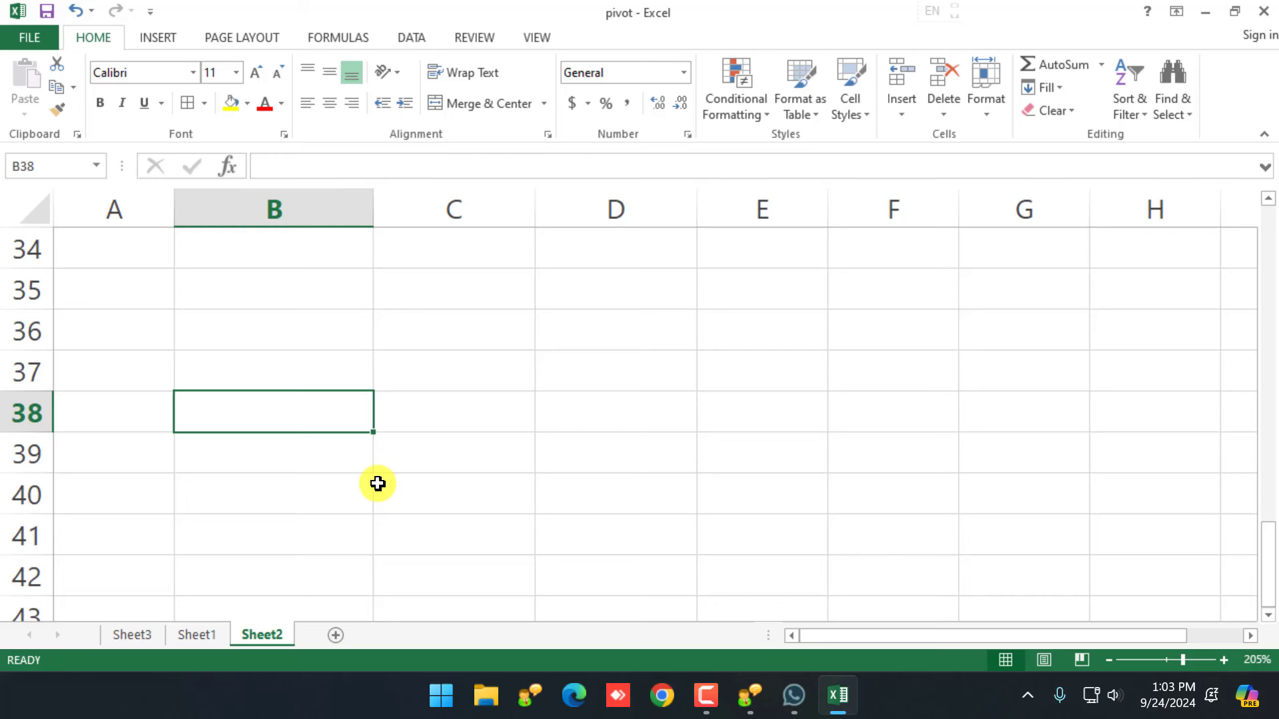
text(Subject)
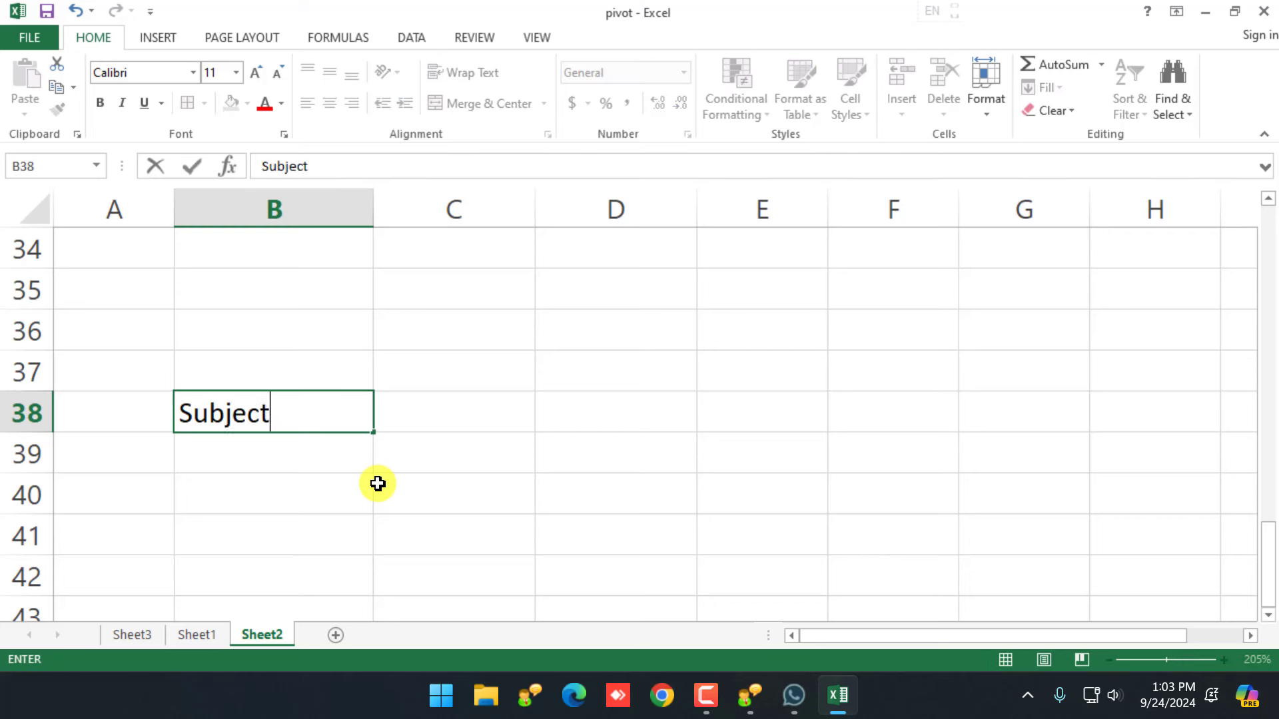
text(s)
key(Return)
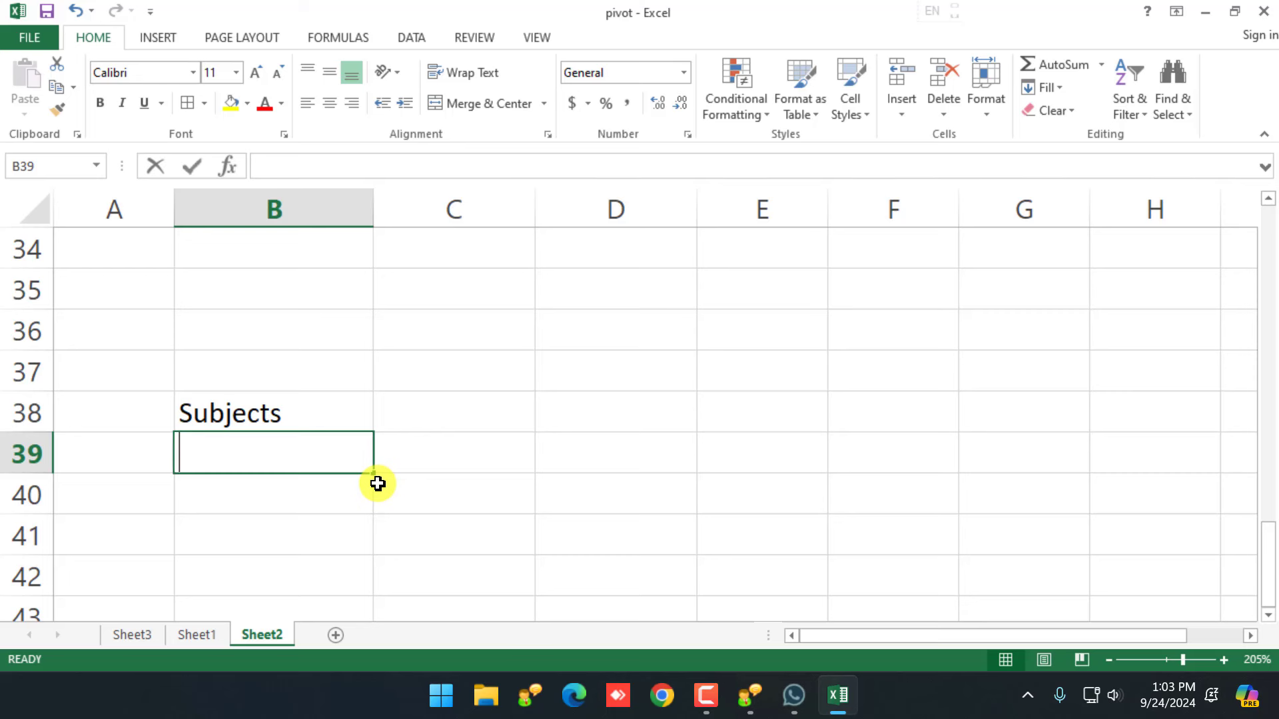
Enter FOC as the first subject in cell B39.
text(Fundamentals)
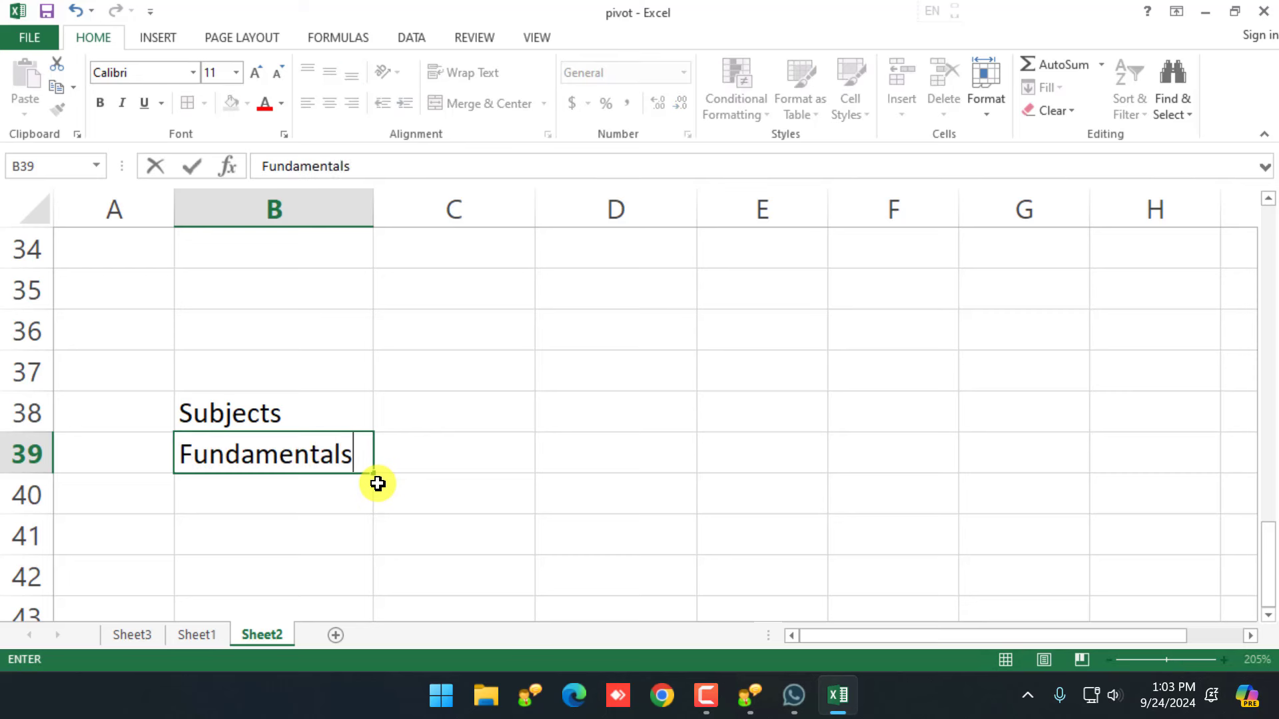
key(BackSpace)
key(BackSpace)
key(BackSpace)
key(BackSpace)
key(BackSpace)
key(BackSpace)
key(BackSpace)
key(BackSpace)
key(BackSpace)
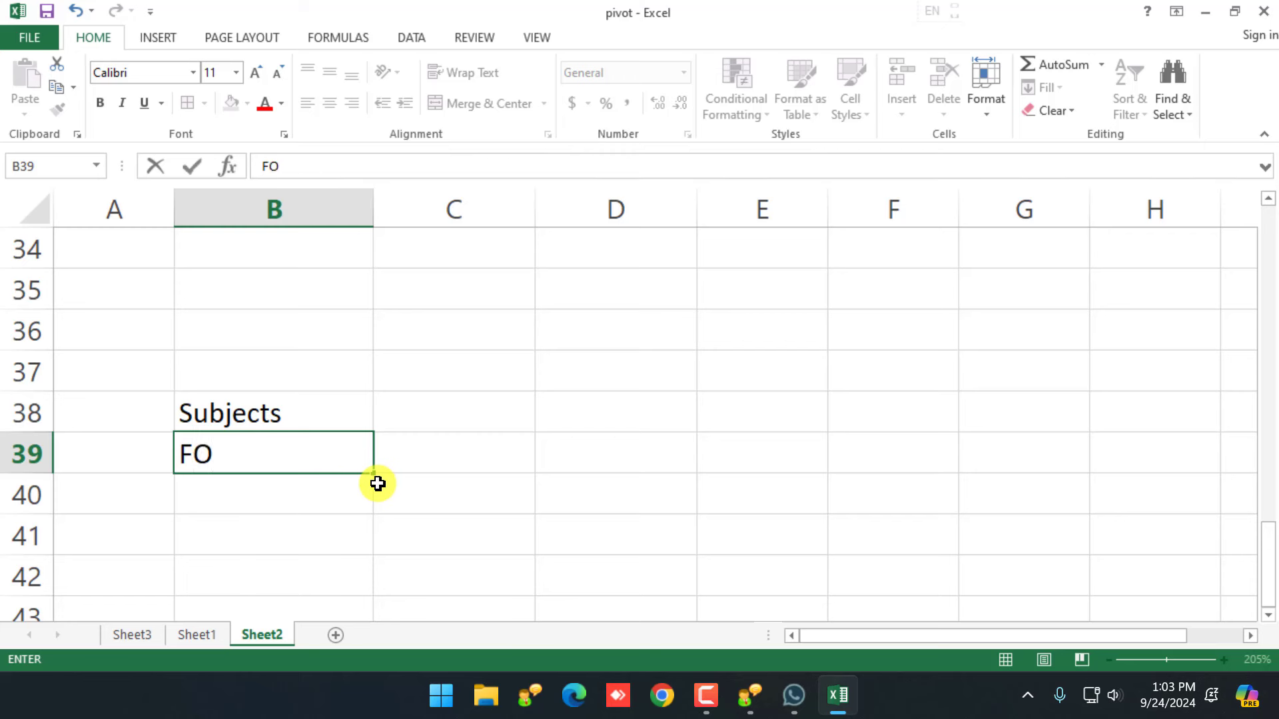
text(OC)
key(Return)
Enter the subjects PC, Access and Multimedia in cells B40 to B42.
text(PC)
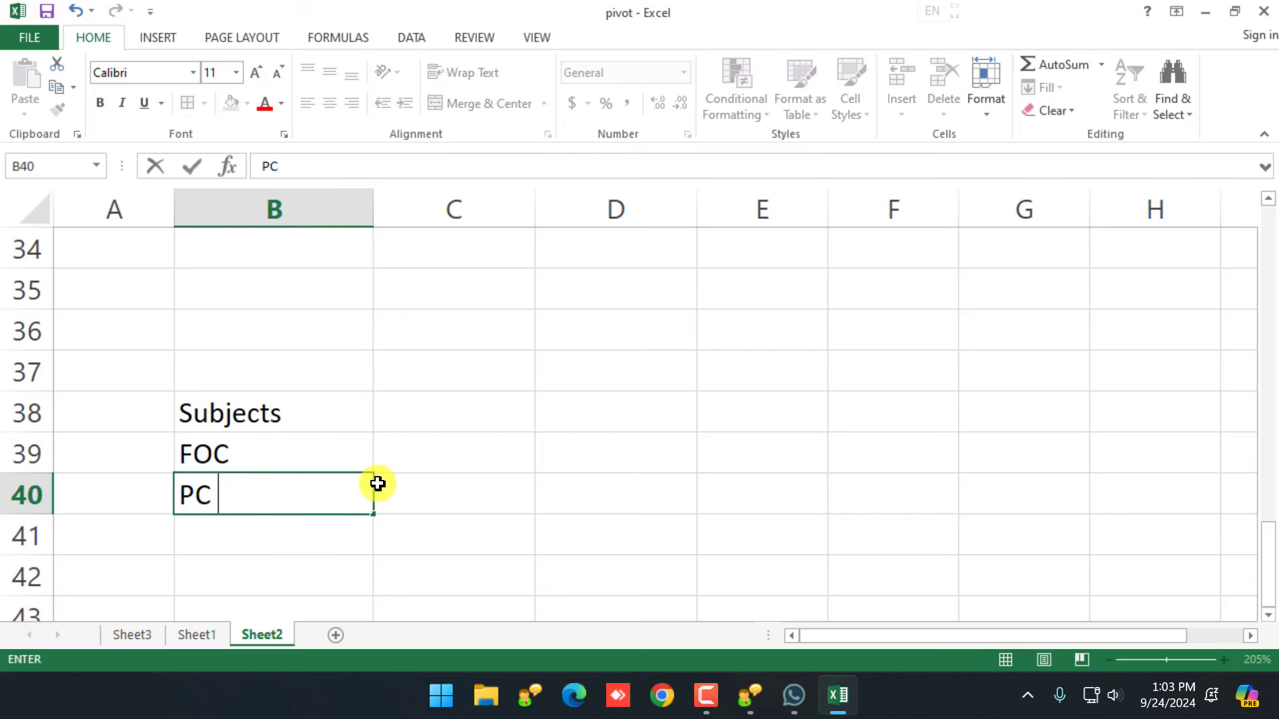
key(Return)
text(Access)
key(Return)
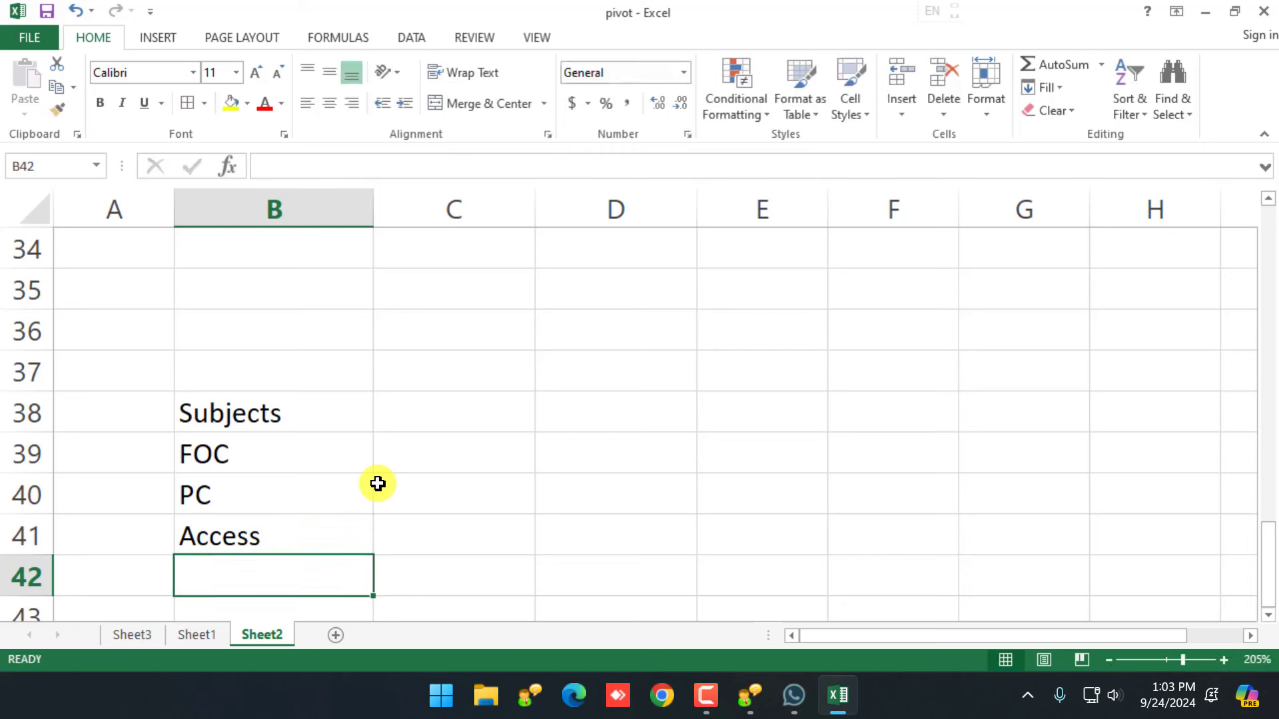
text(Multimedia)
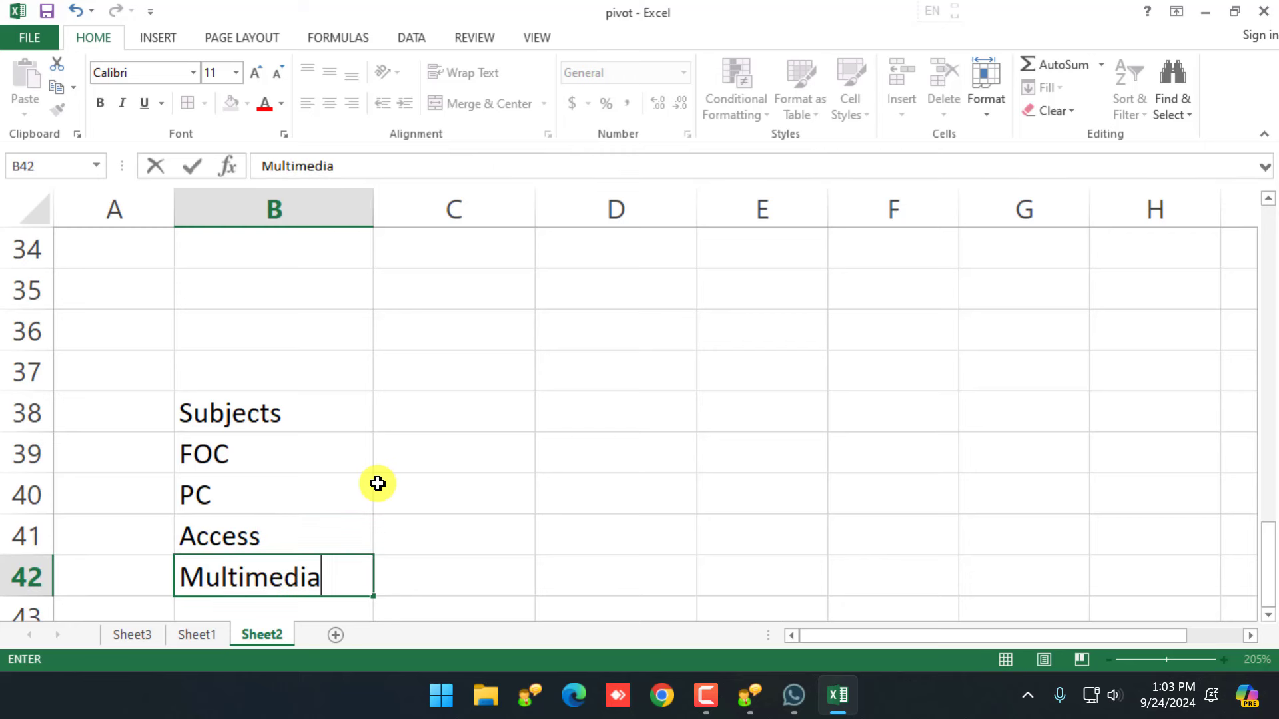
key(Return)
Fill in the marks beside the subjects in C39 to C42: 65, 80, 85 and 70.
key(Up)
key(Up)
key(Up)
key(Up)
key(Right)
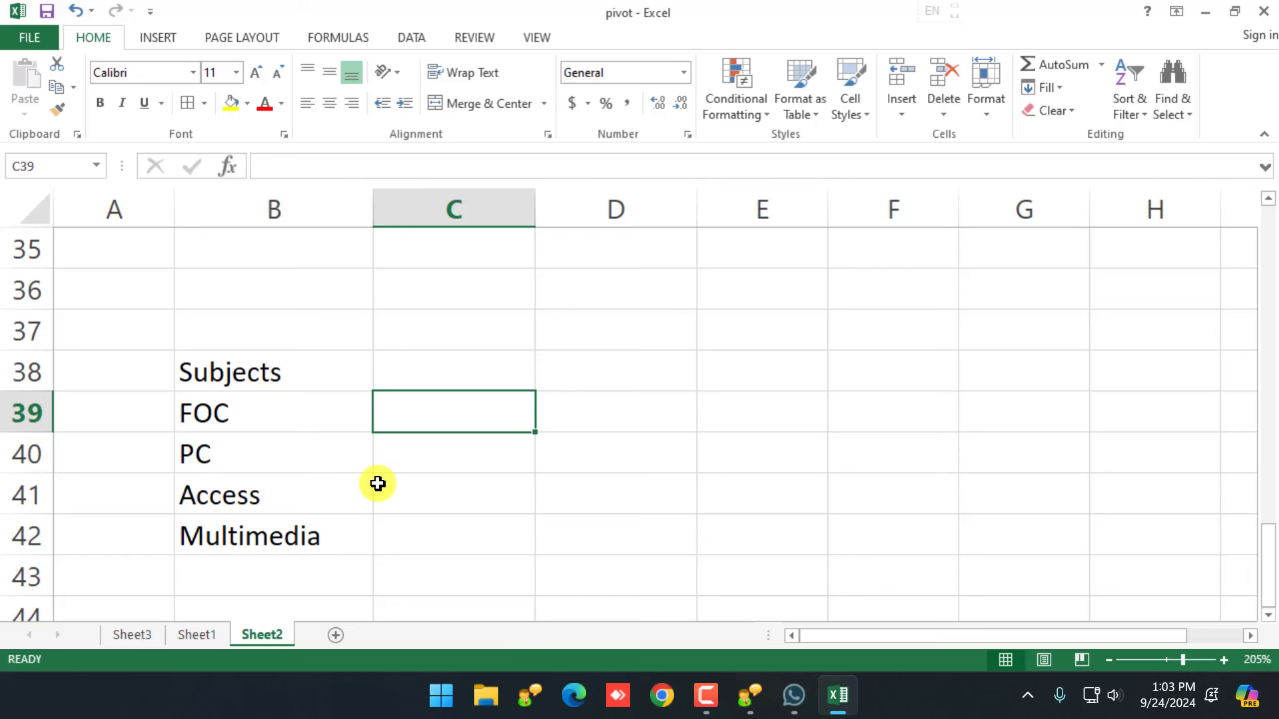
text(8)
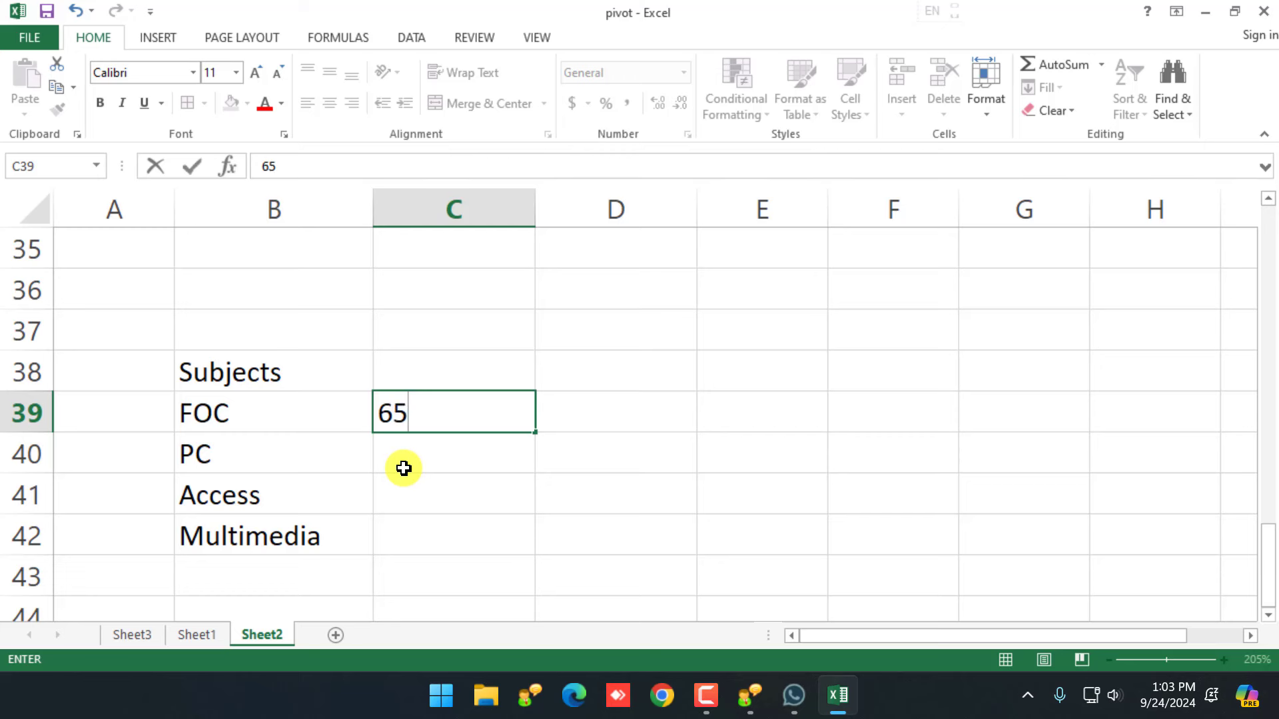
key(Return)
text(80)
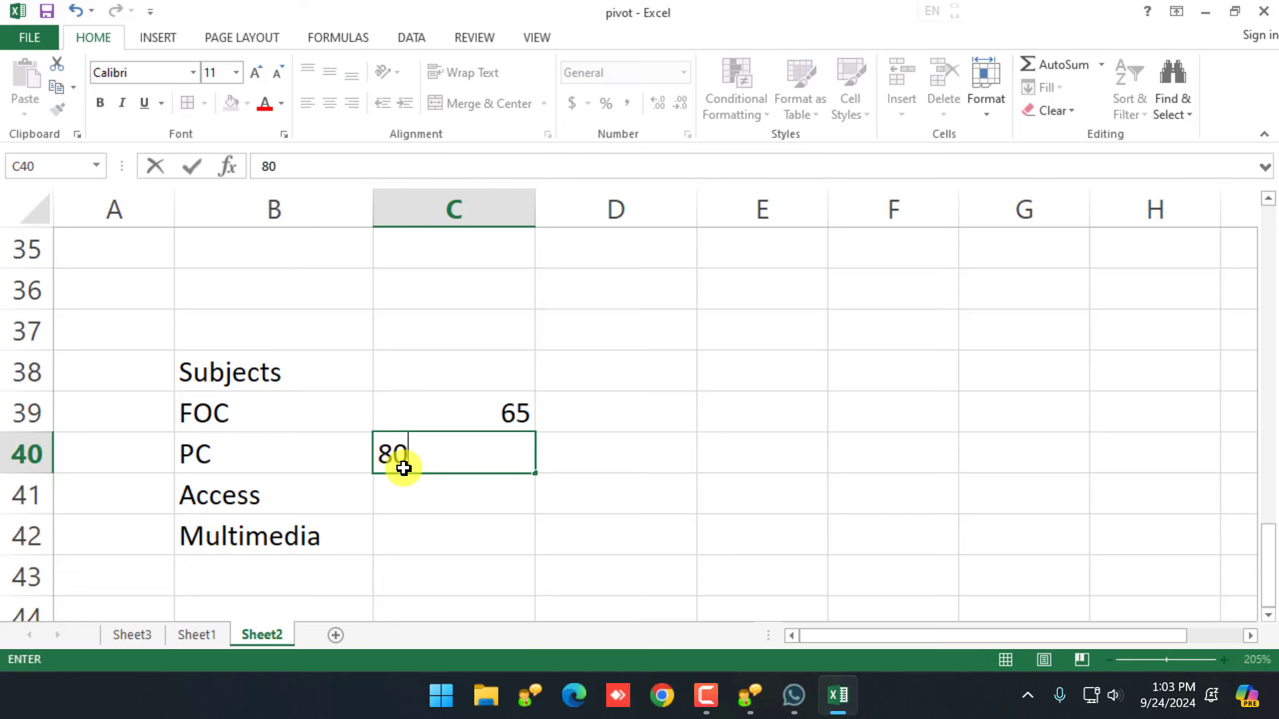
key(Return)
text(8)
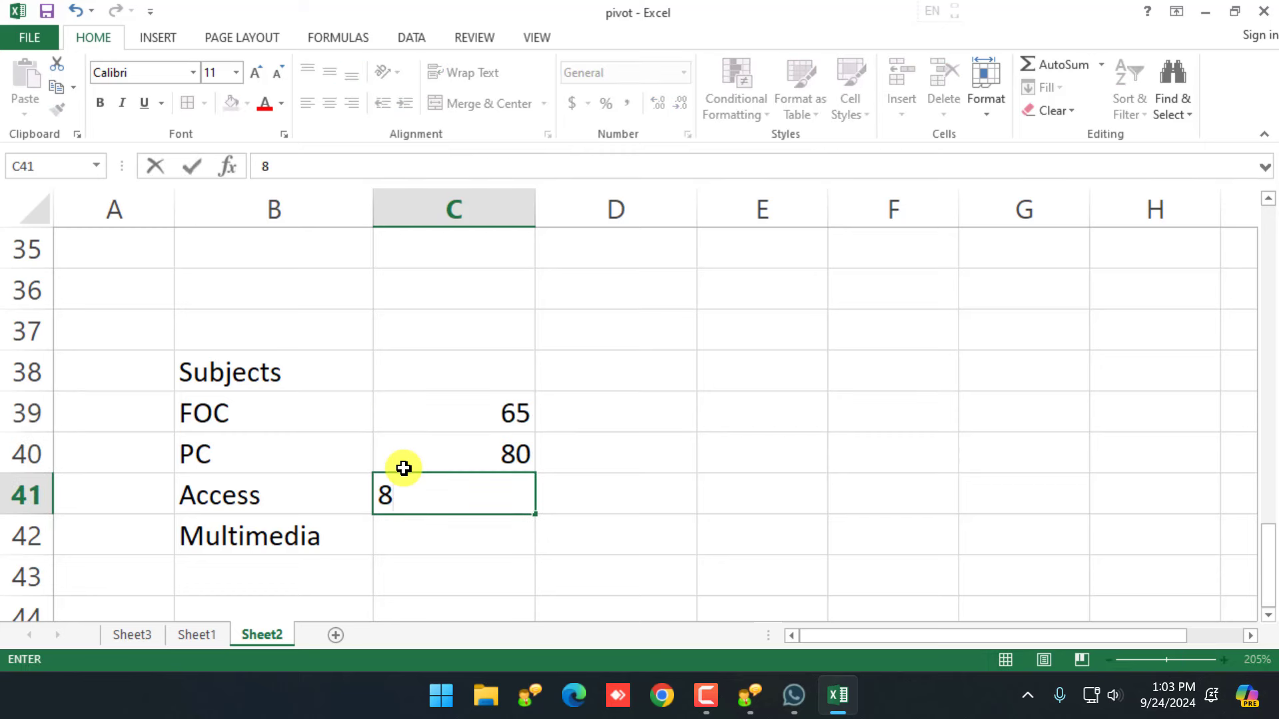
text(5)
key(Return)
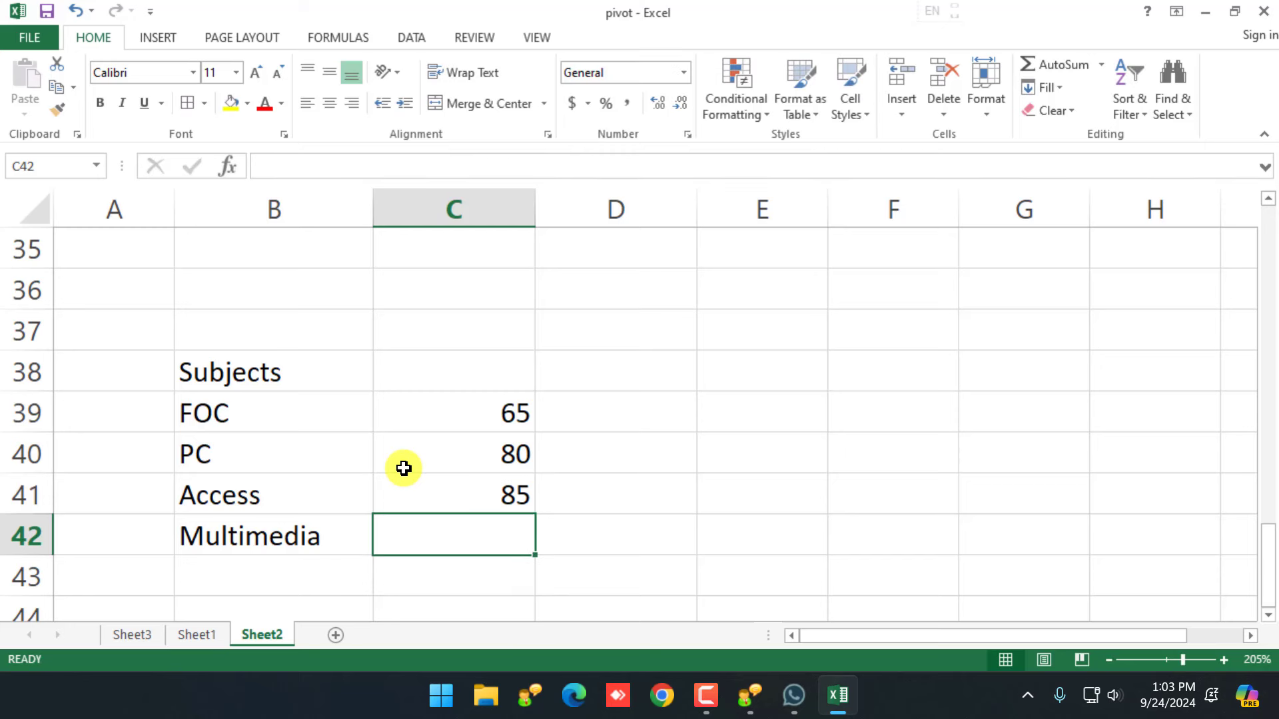
text(70)
key(Return)
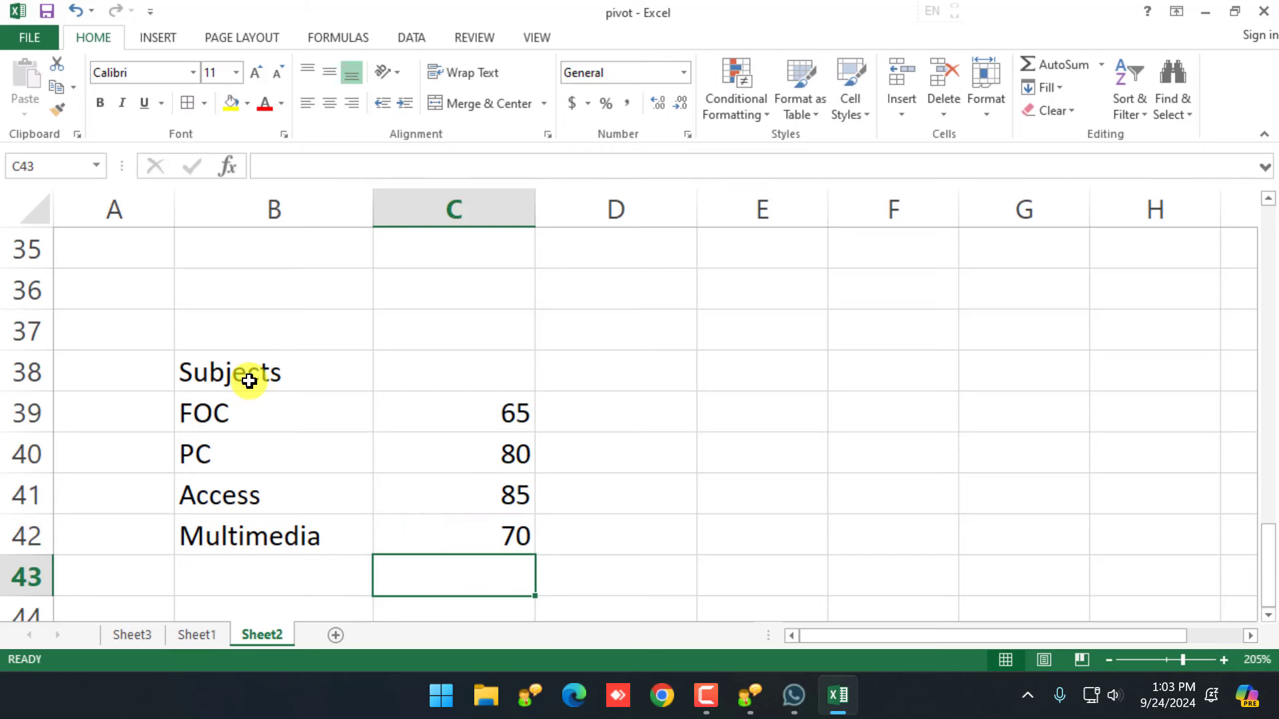
Open the complete list of chart types for the subject marks range B38:C42.
drag(249, 380, 473, 515)
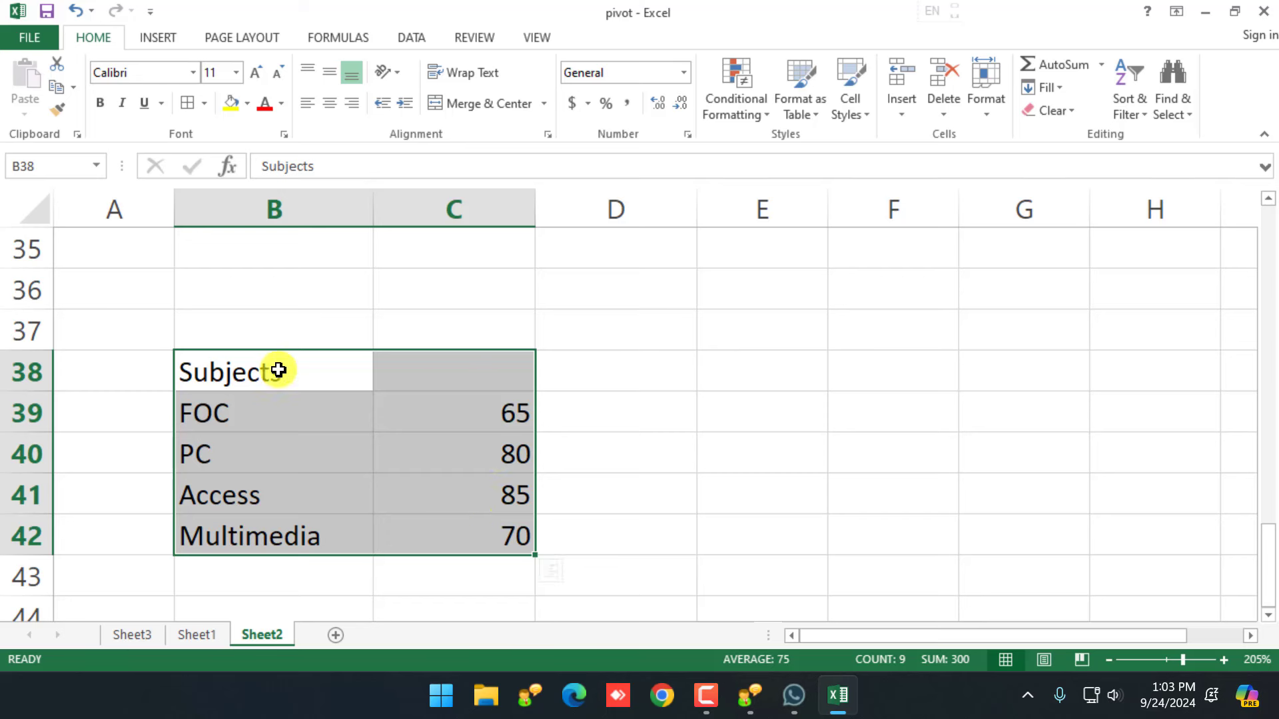
click(160, 39)
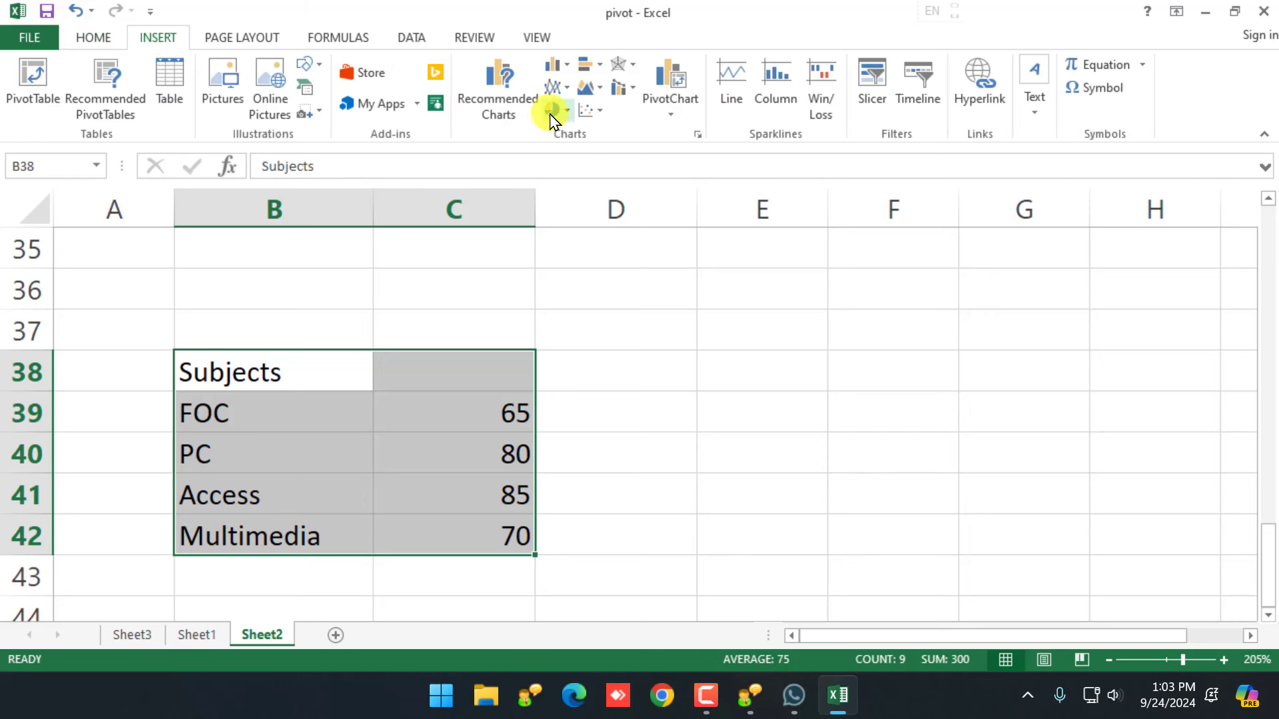
click(699, 138)
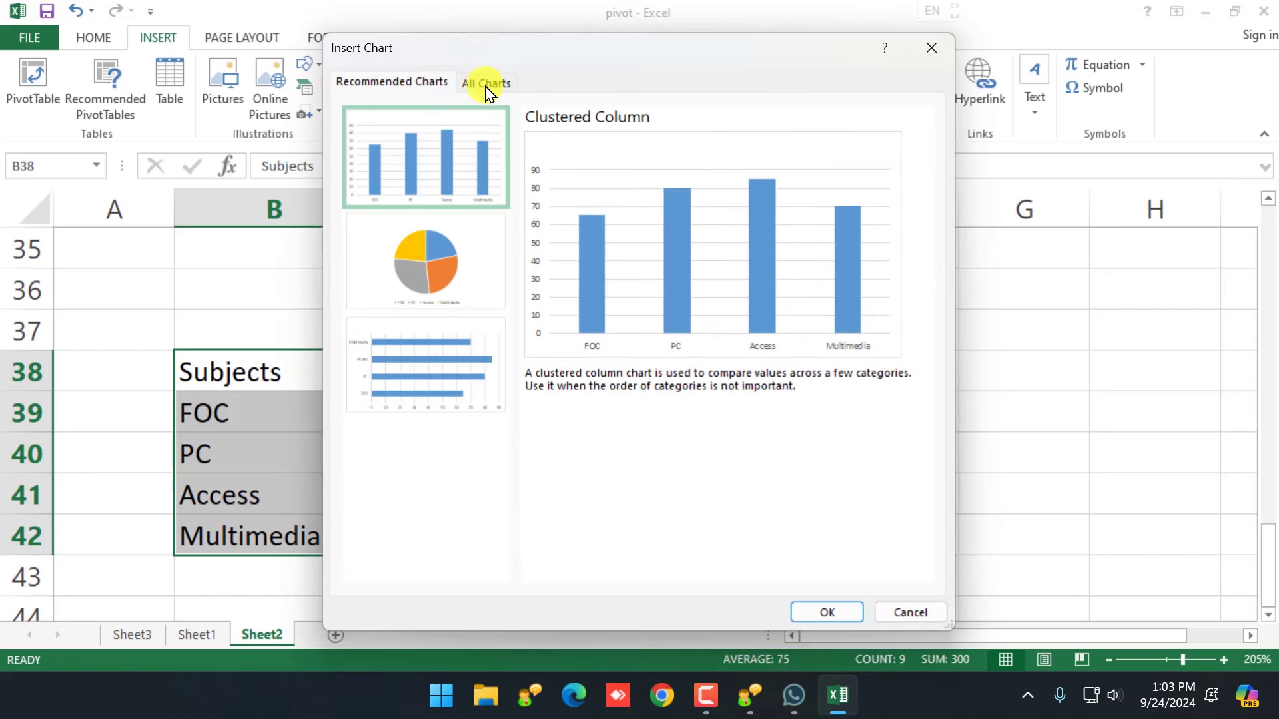
click(487, 88)
drag(548, 34, 809, 147)
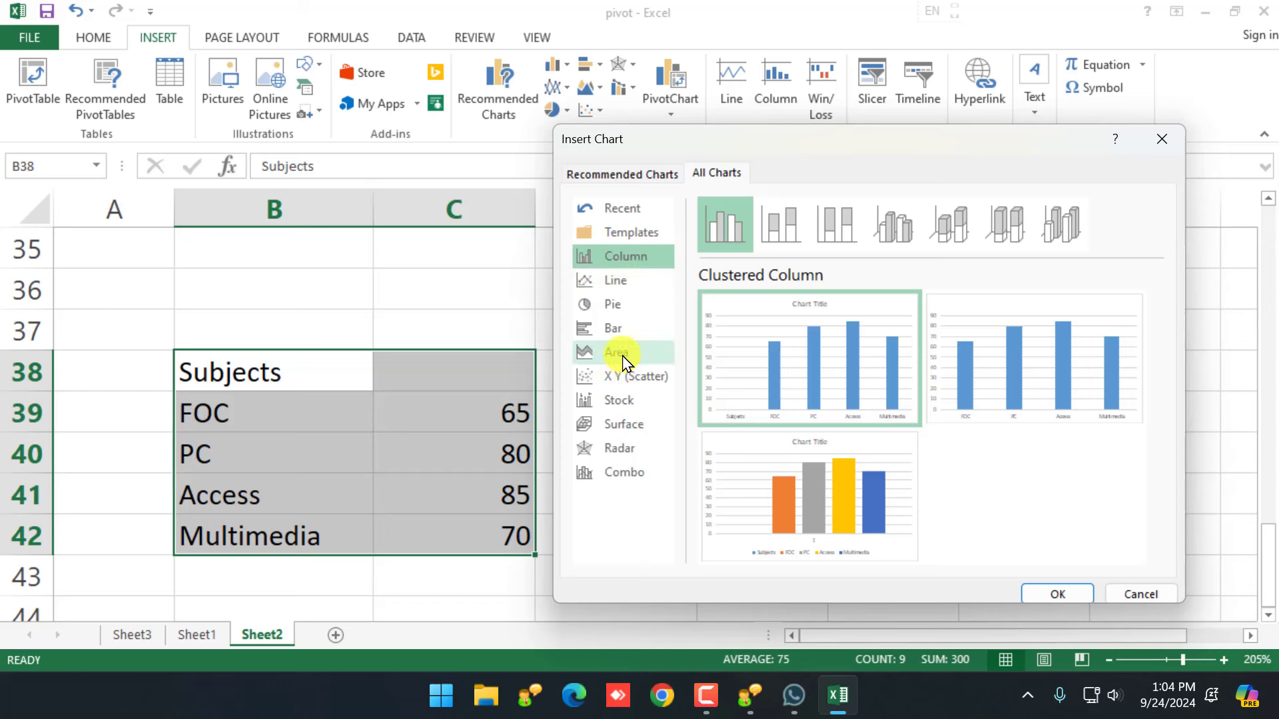
Compare the line, pie, bar and column previews and insert a standard Pie chart of the subject marks.
click(610, 283)
click(611, 307)
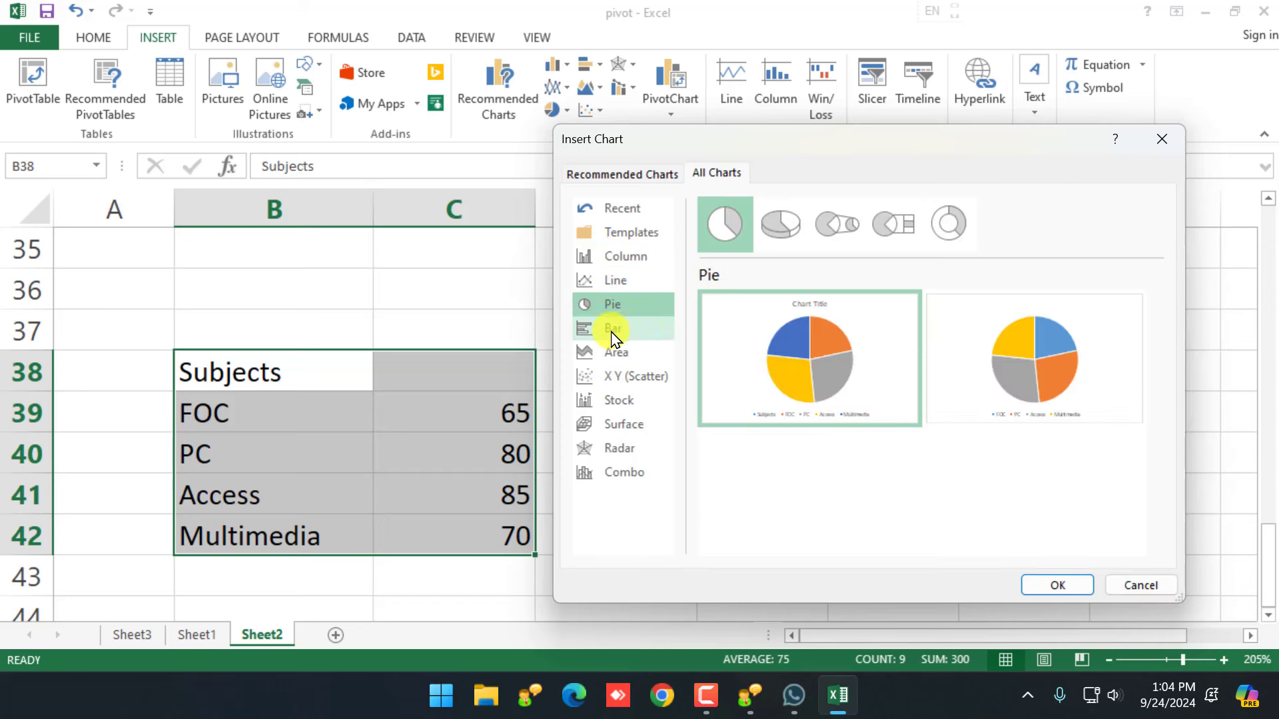
click(608, 330)
click(611, 304)
click(615, 280)
click(617, 262)
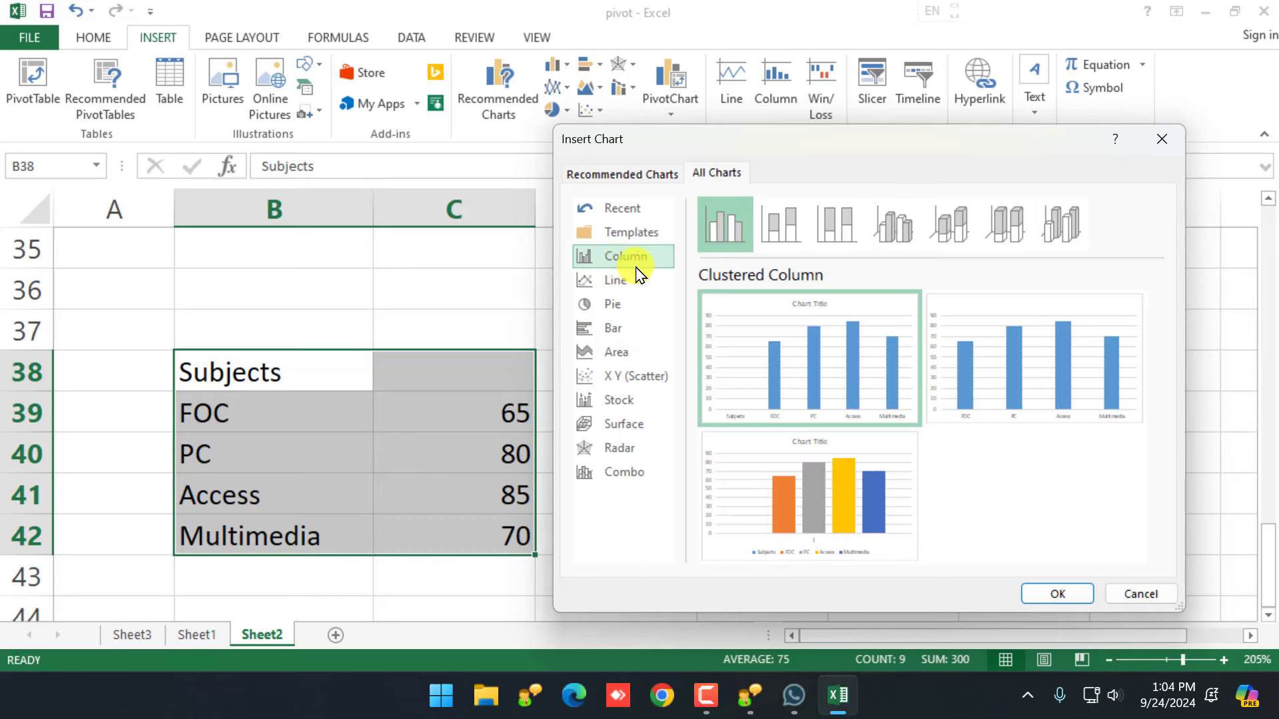
click(610, 307)
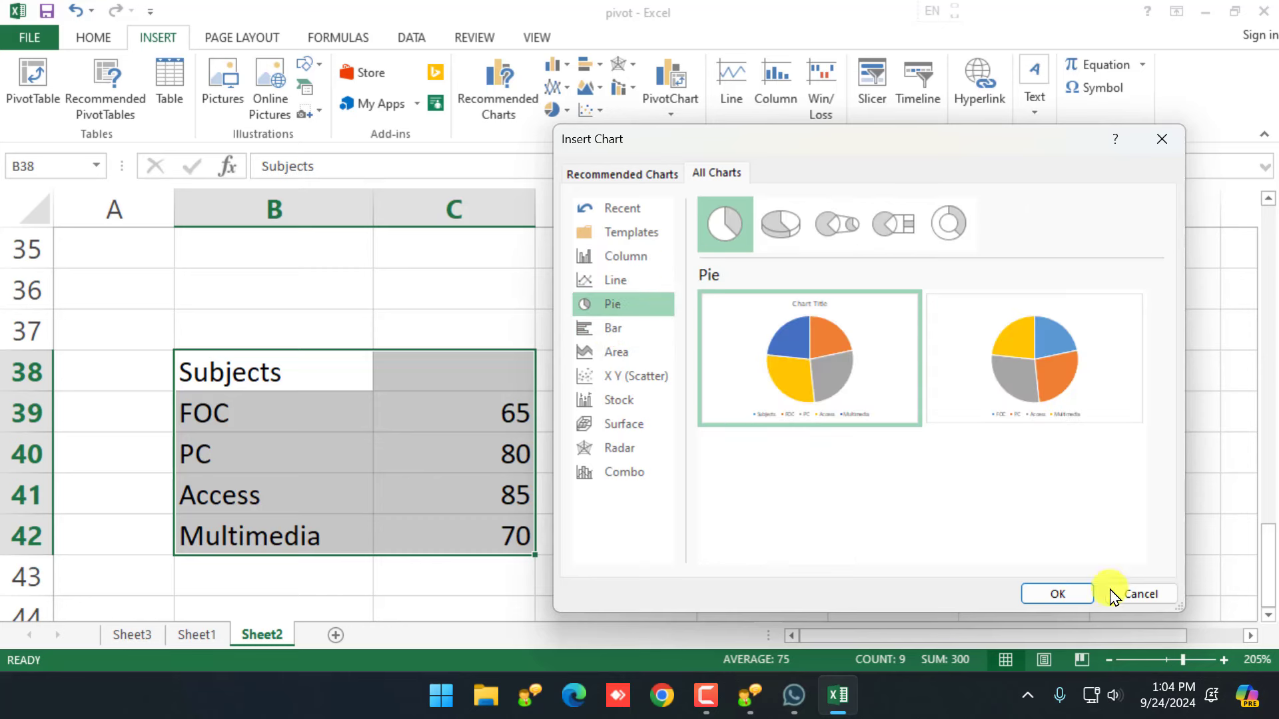
click(1057, 594)
Shrink the pie chart and place it beside the marks table, starting at column D, so the table is uncovered.
mouse_move(544, 426)
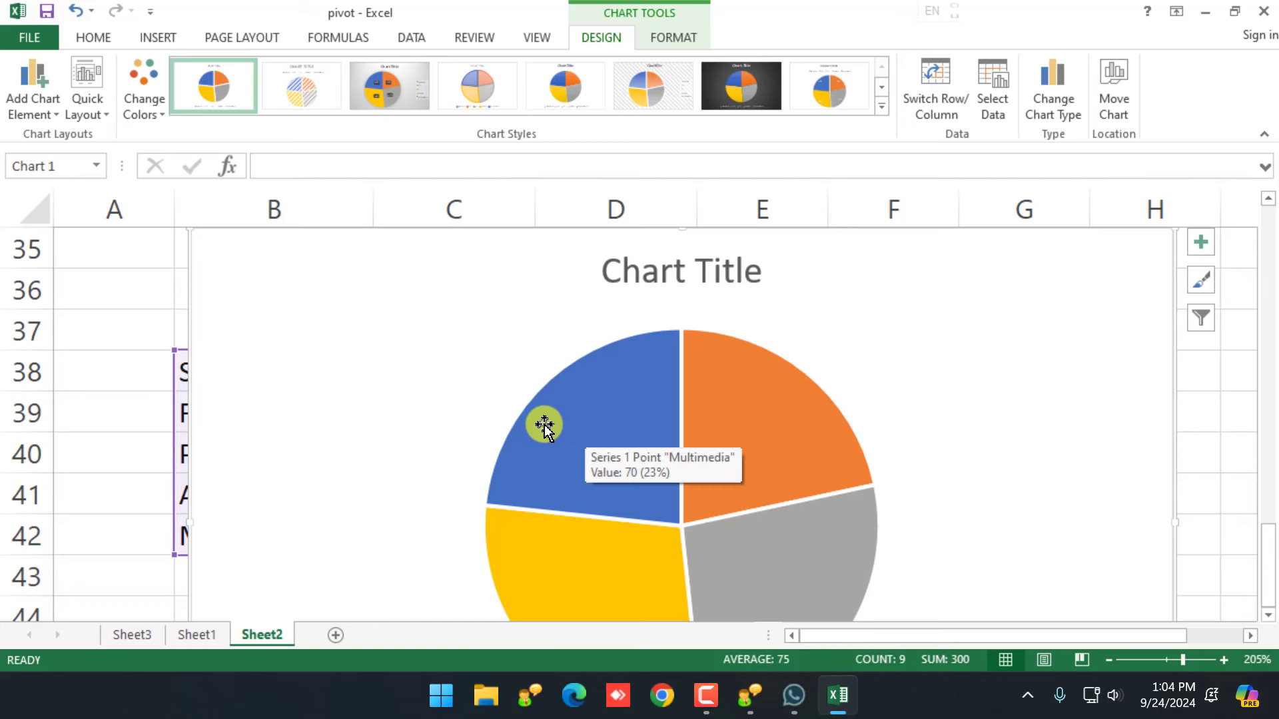
ctrl+scroll(538, 423, down, 5)
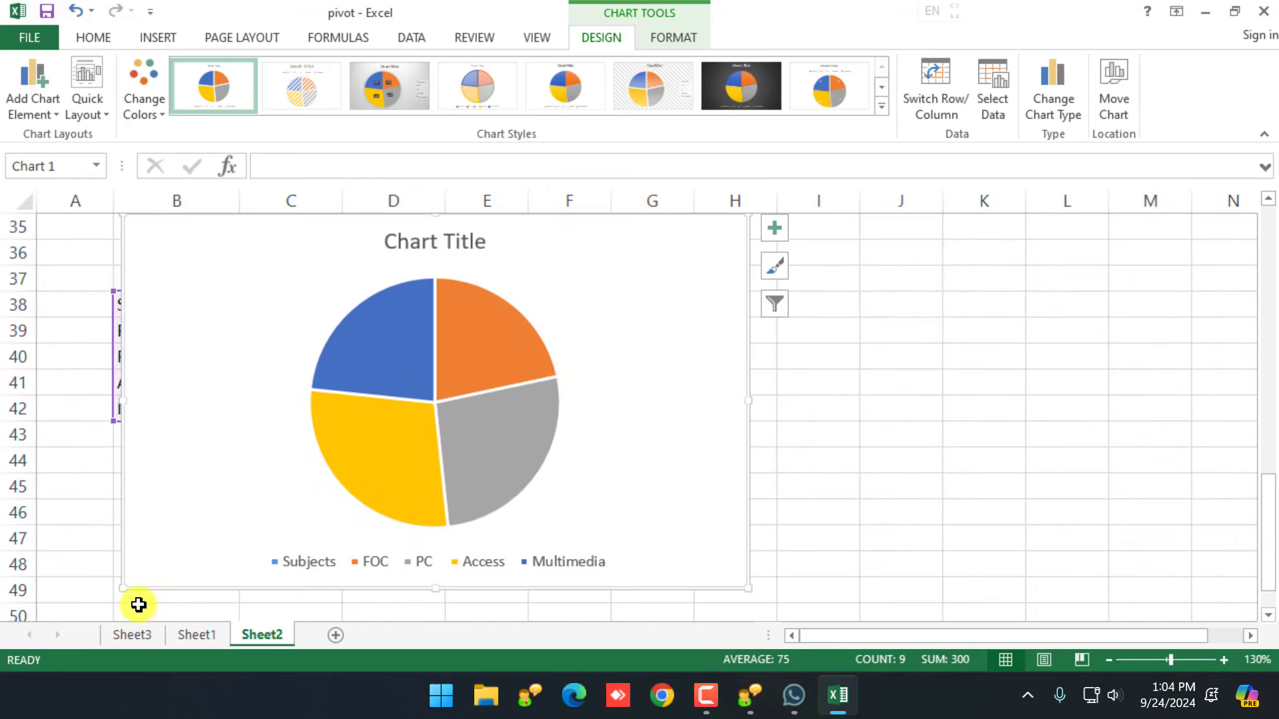
drag(123, 586, 329, 459)
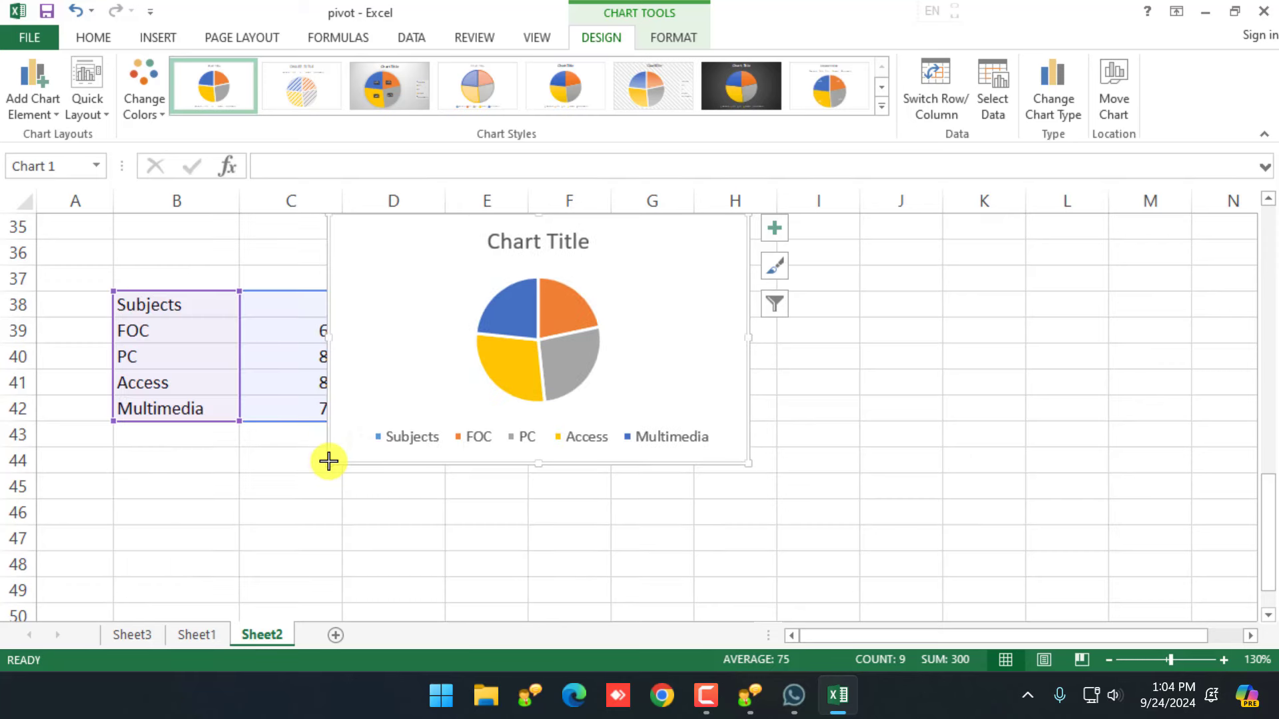
drag(662, 297, 688, 323)
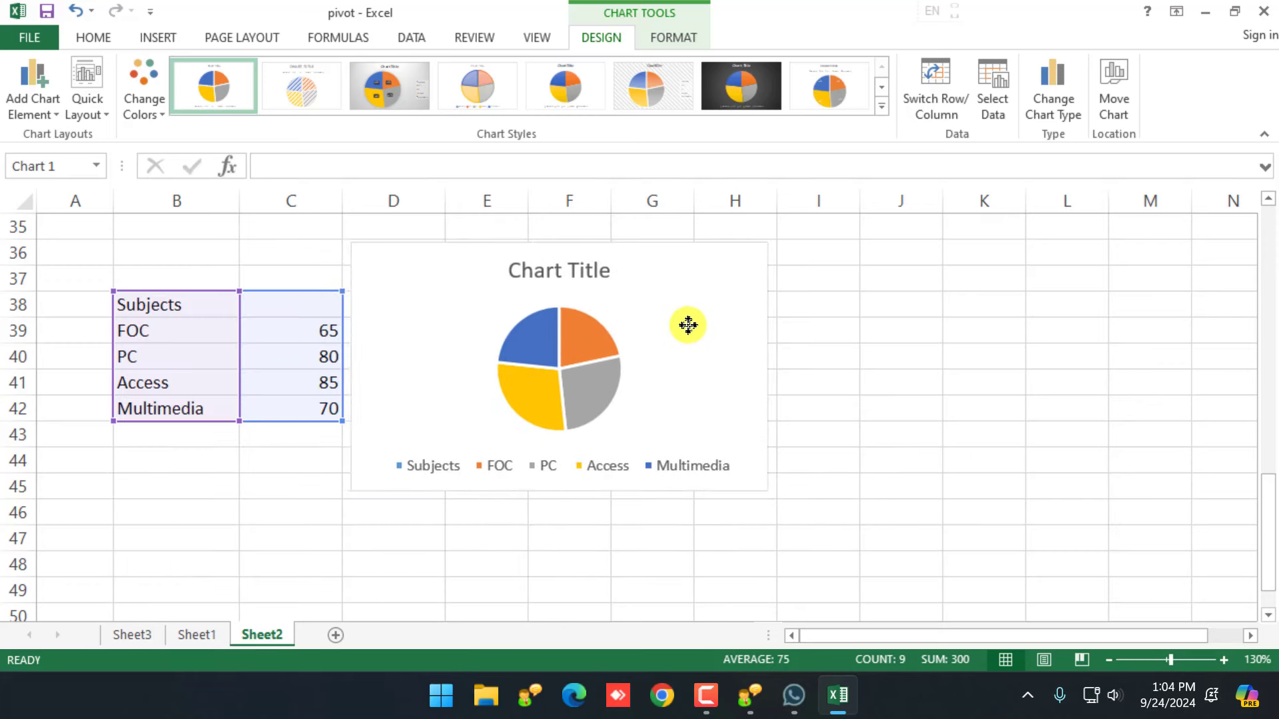
ctrl+scroll(467, 300, up, 1)
scroll(570, 534, down, 1)
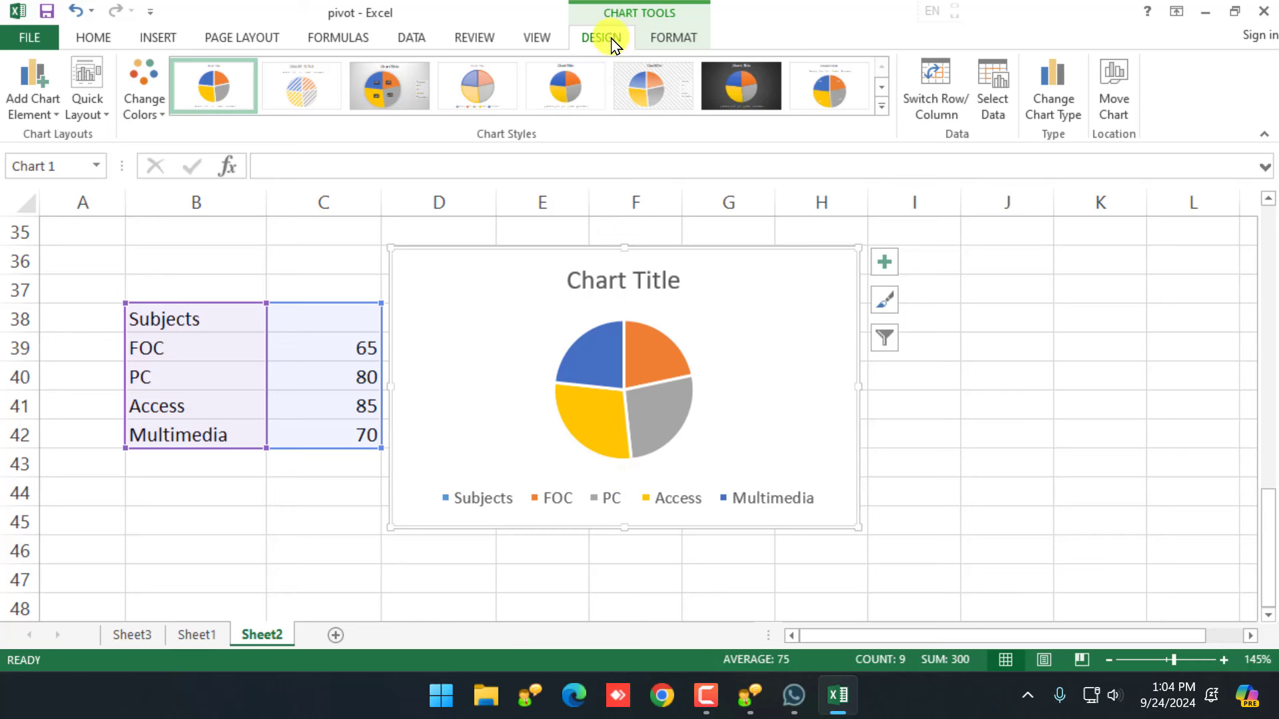
Try several chart styles and apply the one with coloured subject names and percentages outside the pie slices.
click(393, 90)
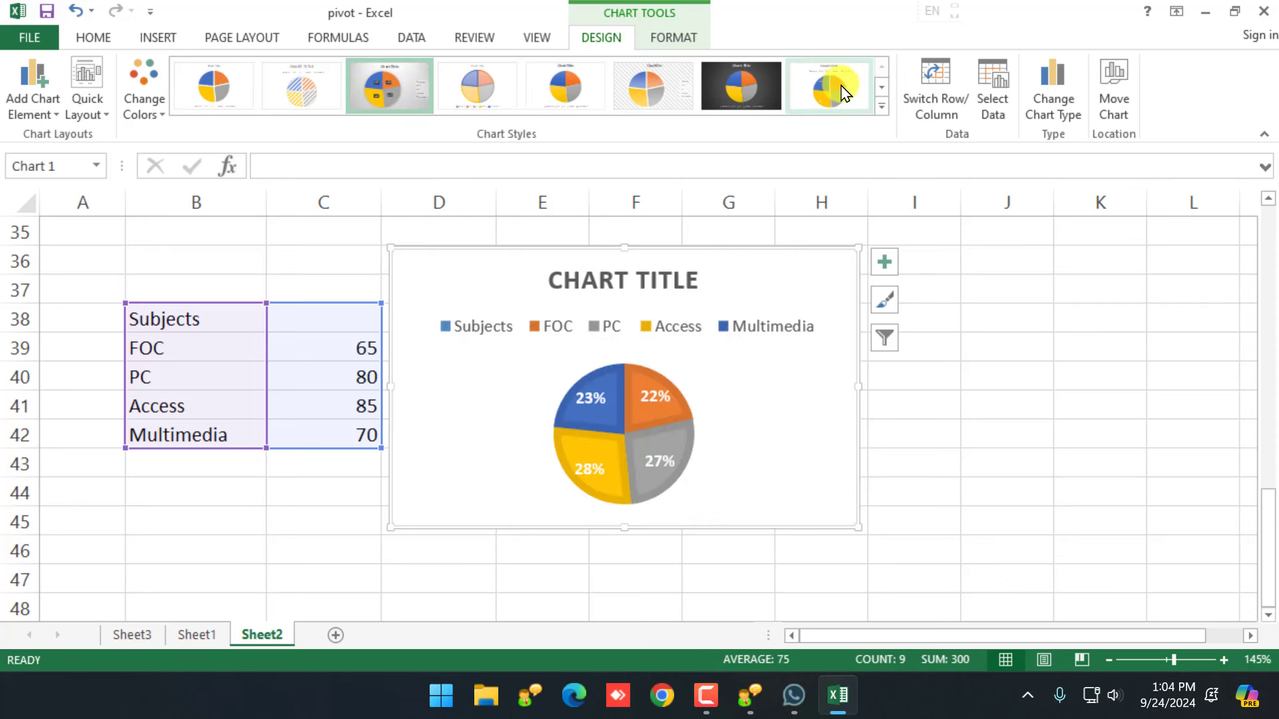
click(880, 107)
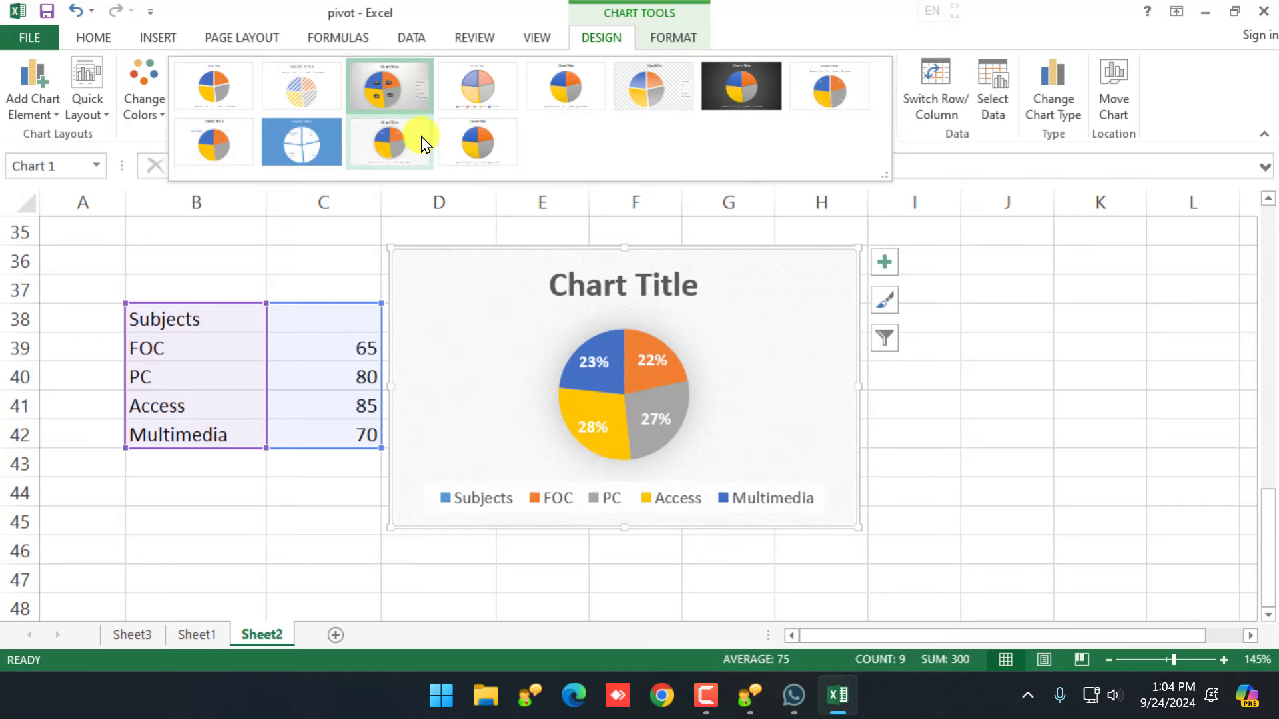
click(303, 153)
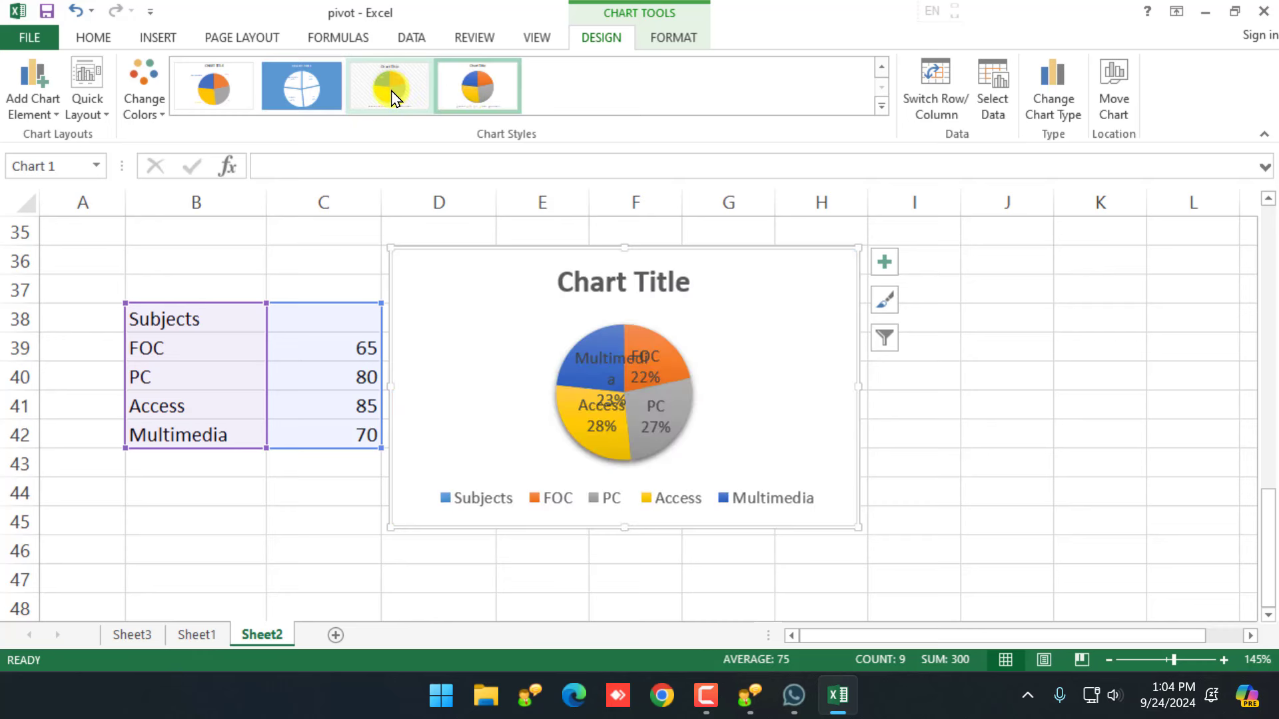
click(228, 95)
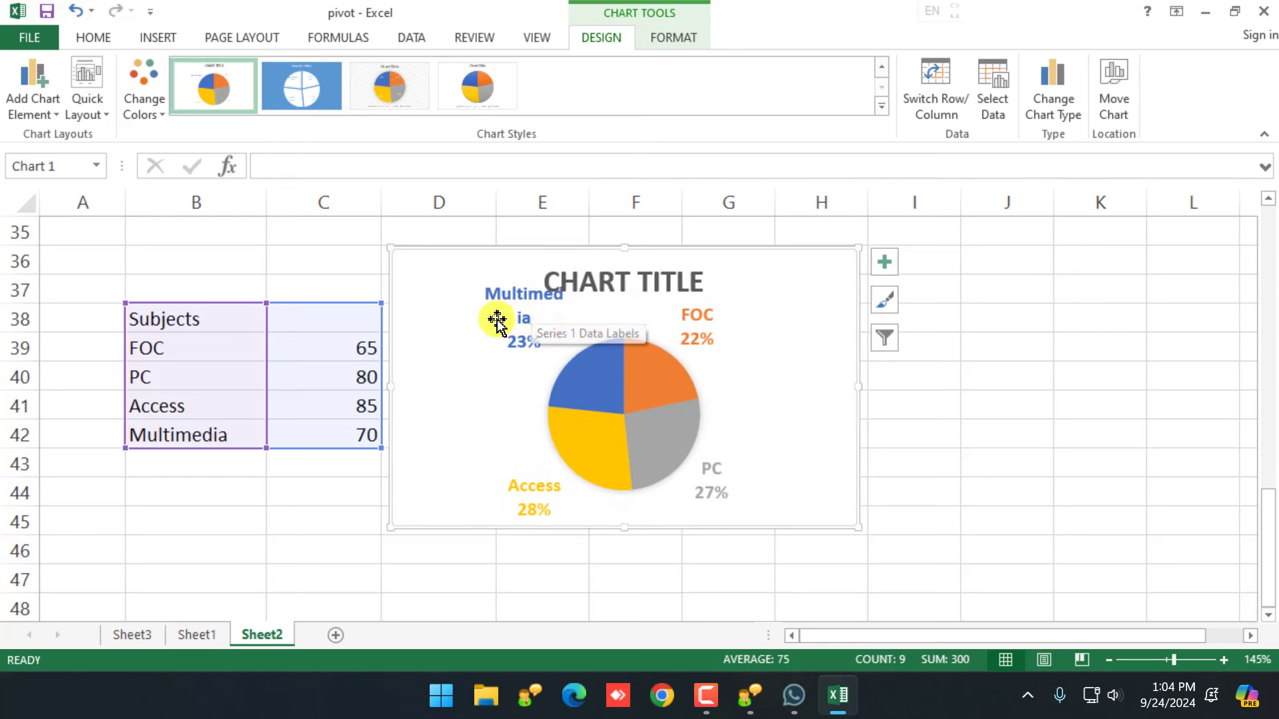
Change the pie chart's title to PGDCA.
click(645, 276)
triple_click(644, 274)
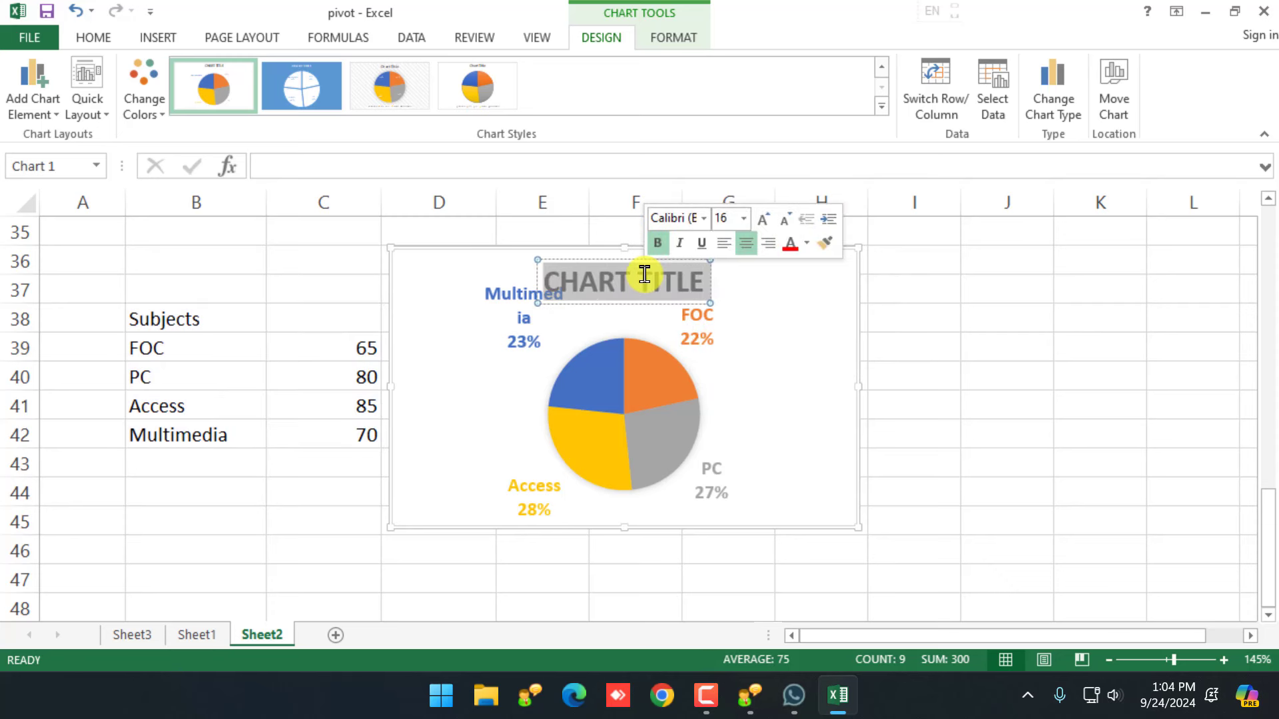
text(PGDCA)
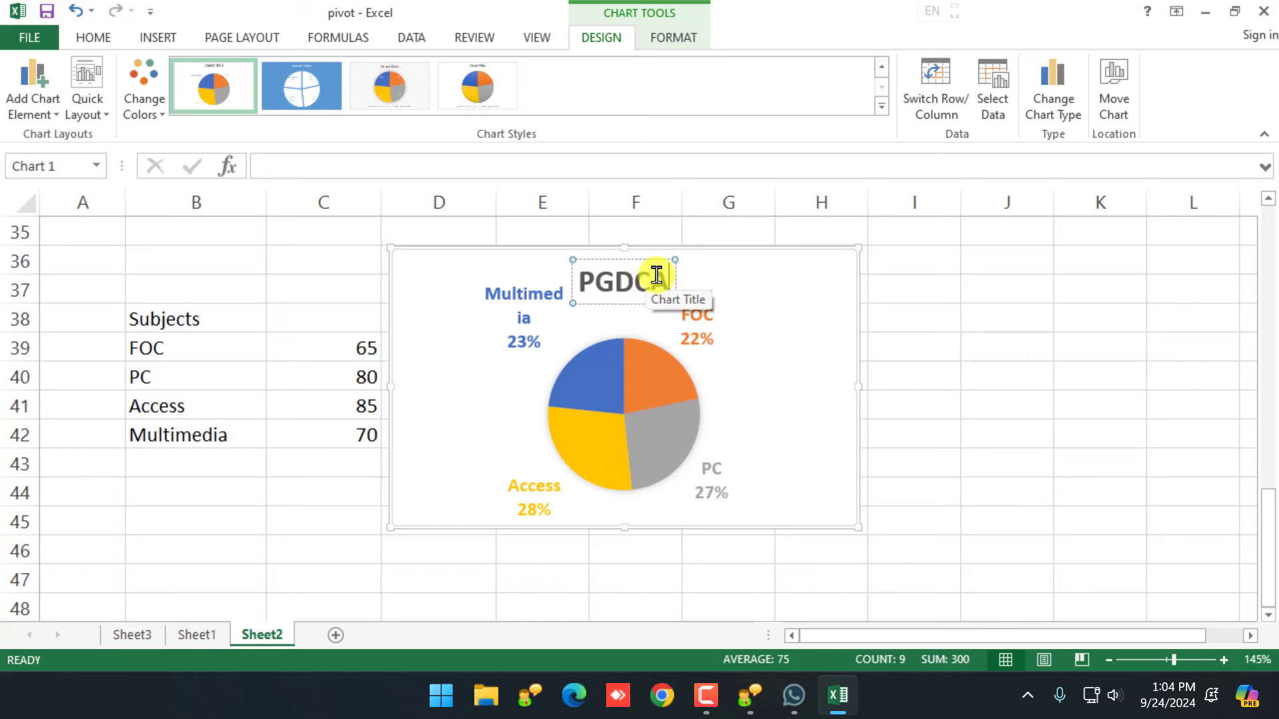
click(896, 326)
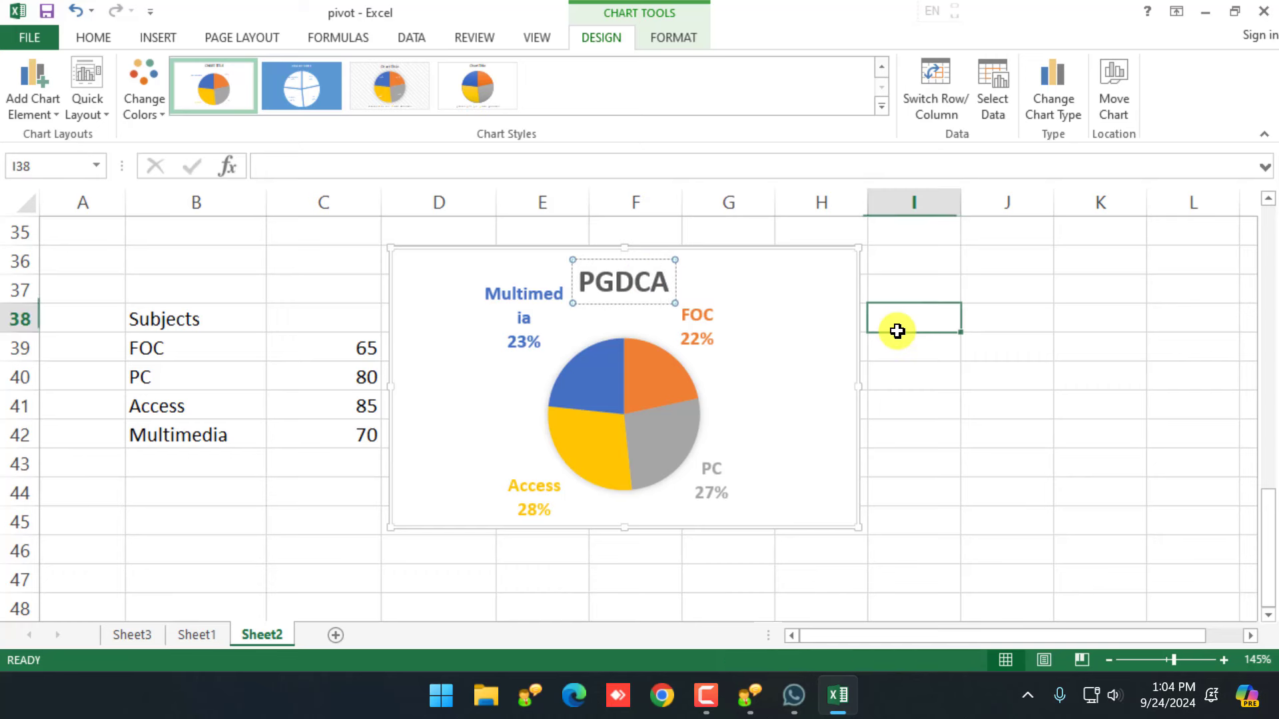
click(763, 329)
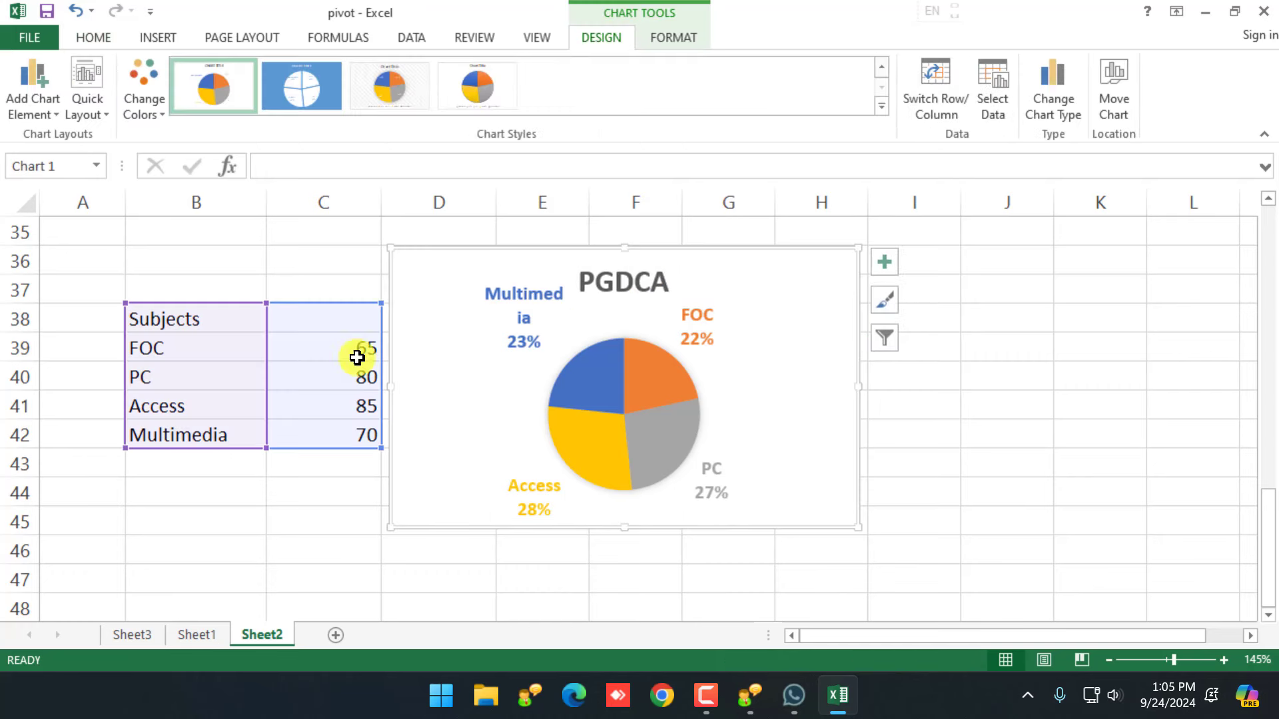
click(239, 500)
click(174, 323)
drag(220, 365, 337, 428)
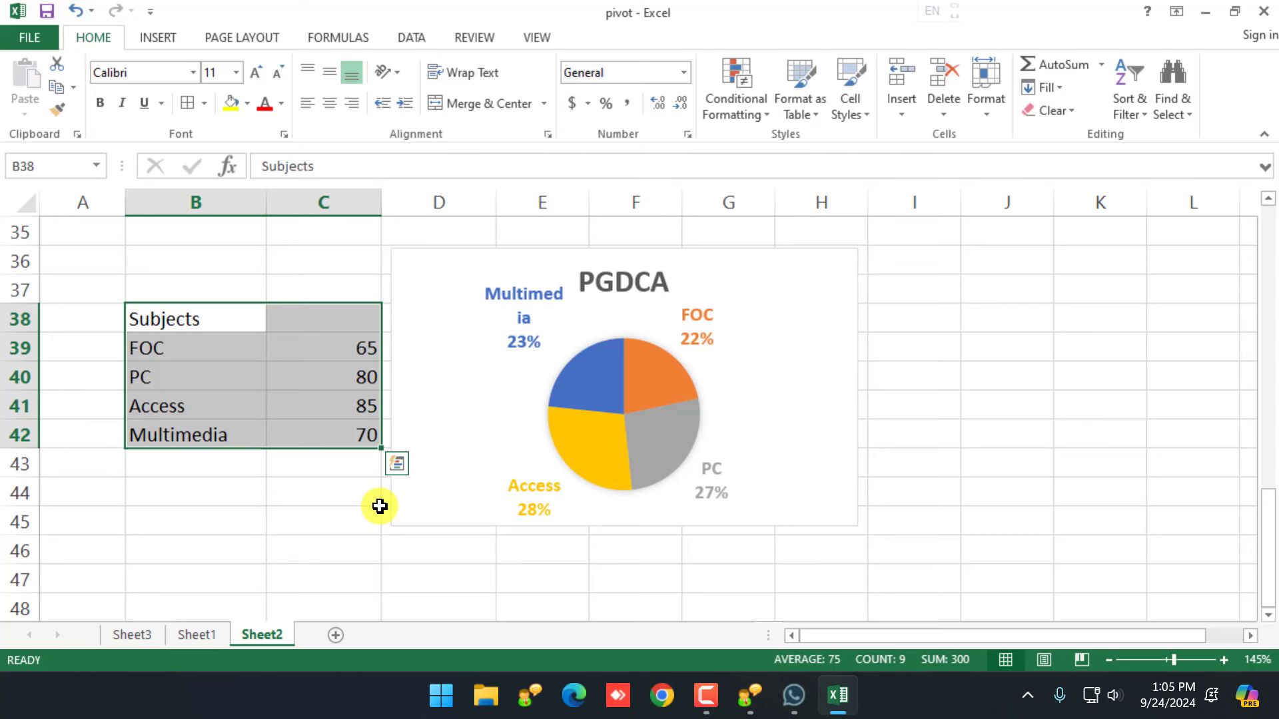
scroll(379, 506, down, 1)
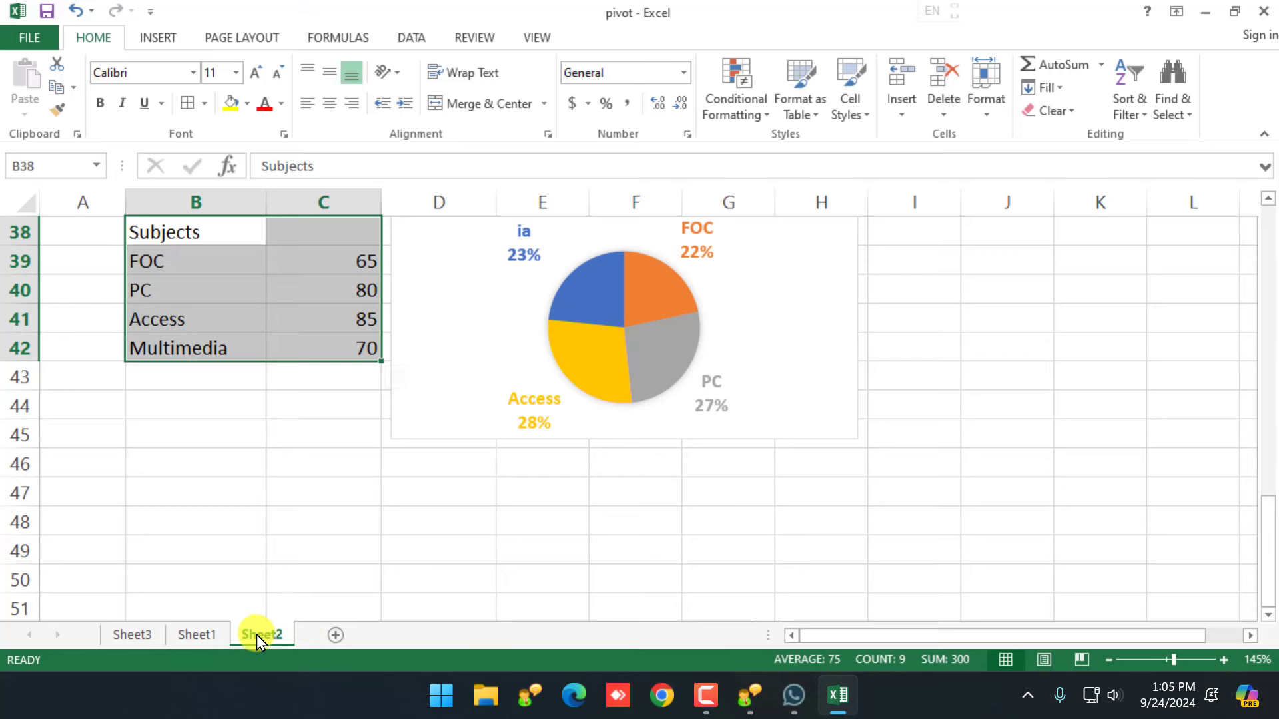
Add a new worksheet after Sheet2 and go to its cell B5.
click(335, 635)
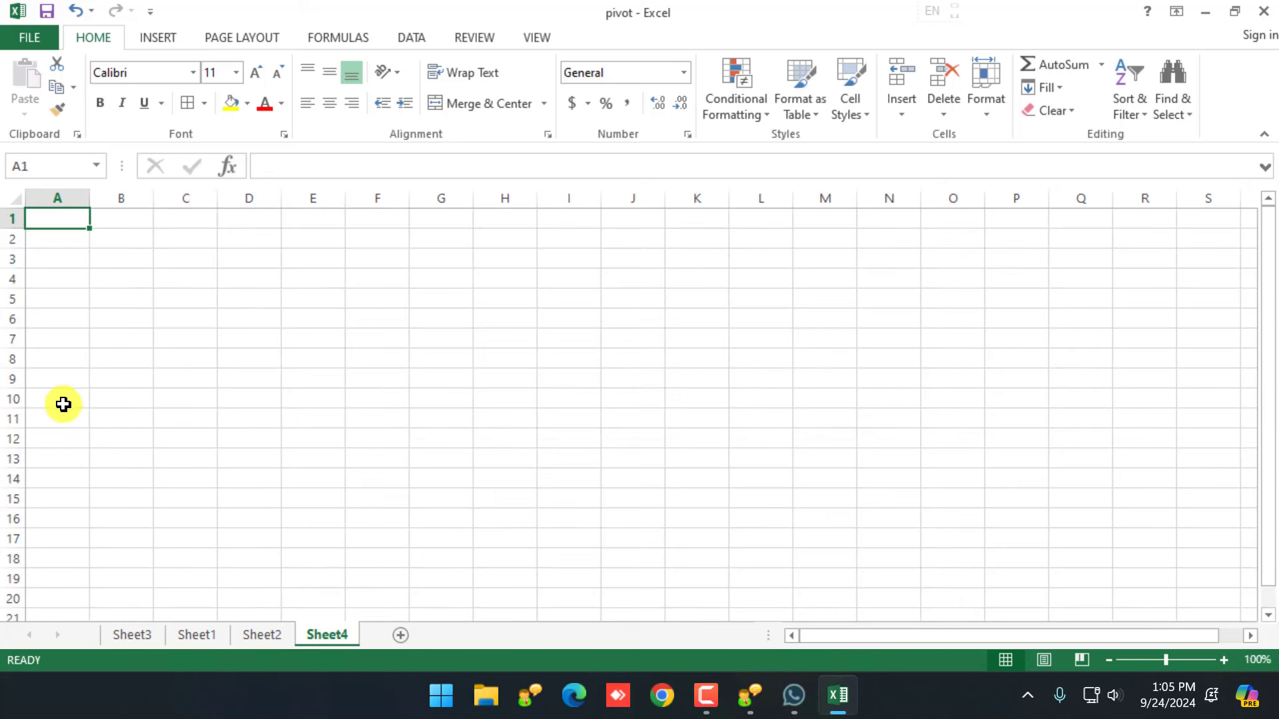
scroll(74, 400, up, 3)
click(158, 359)
scroll(157, 363, up, 3)
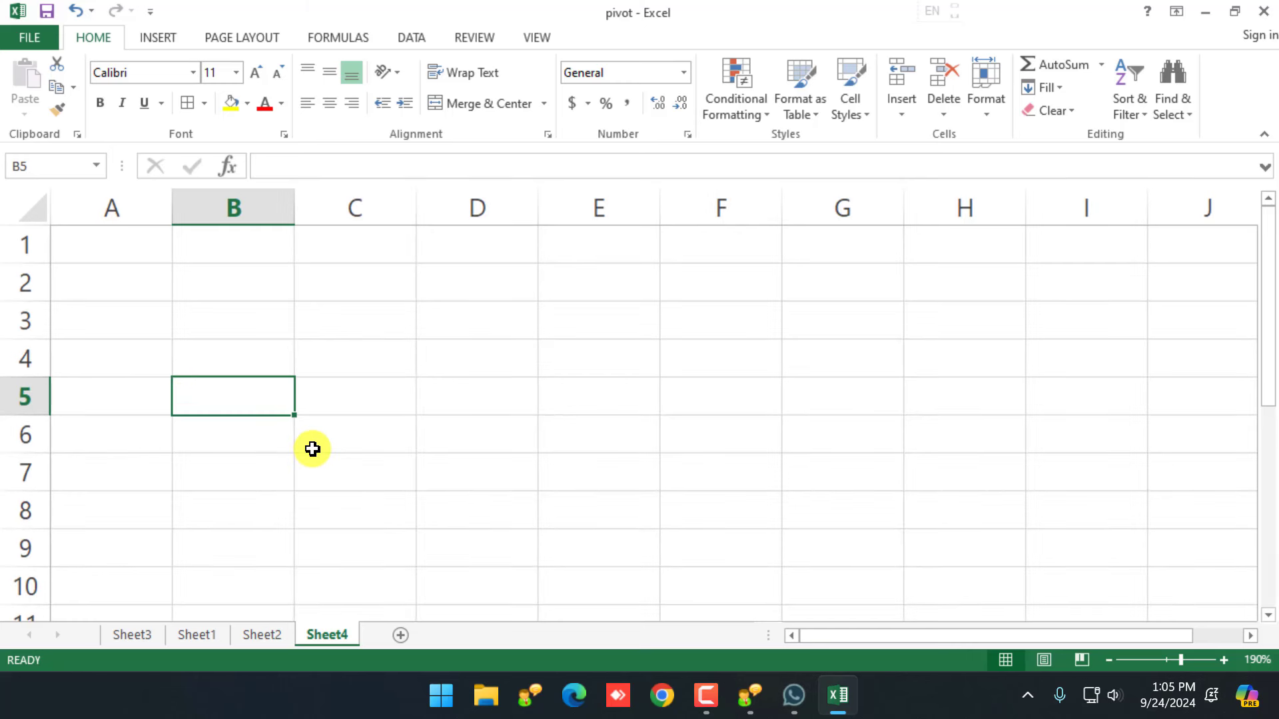
Enter Realme as the first brand in cell B5 of the new sheet.
text(REalm)
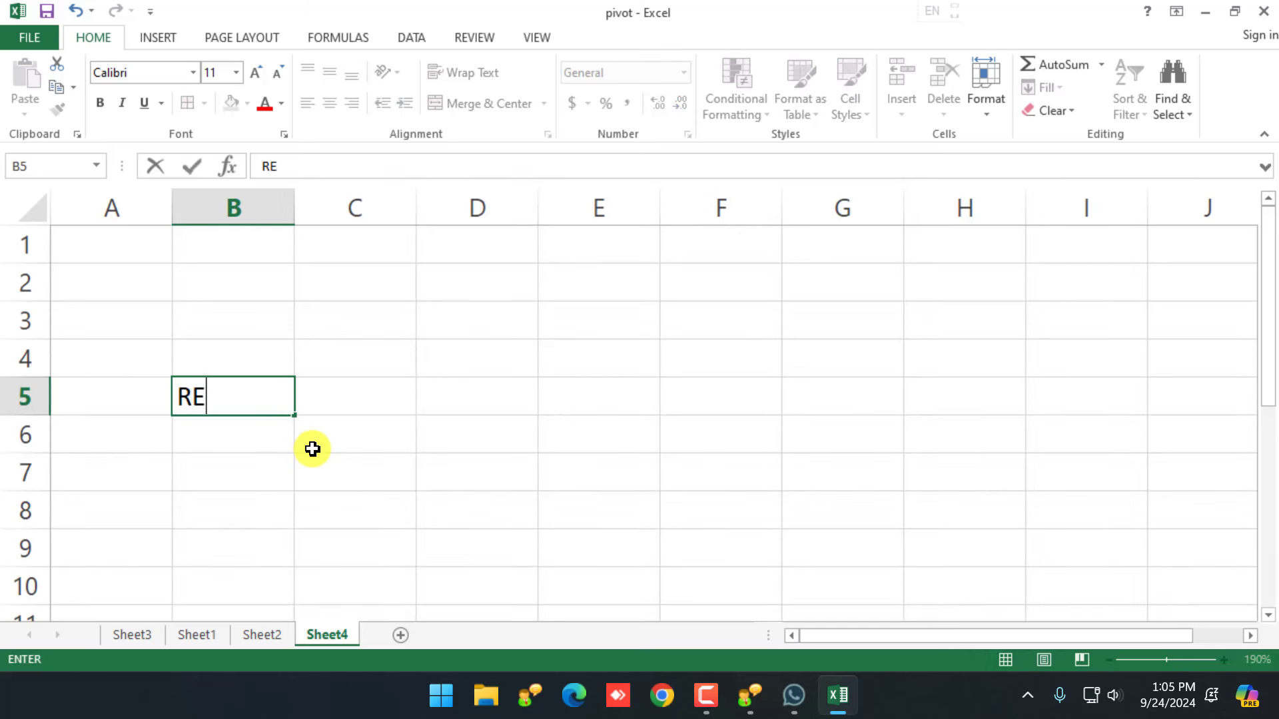
key(BackSpace)
key(BackSpace)
key(BackSpace)
text(e)
key(BackSpace)
key(BackSpace)
text(ealme)
key(Return)
Enter the brands Redmi and Samsung in cells B6 and B7.
text(Redmi)
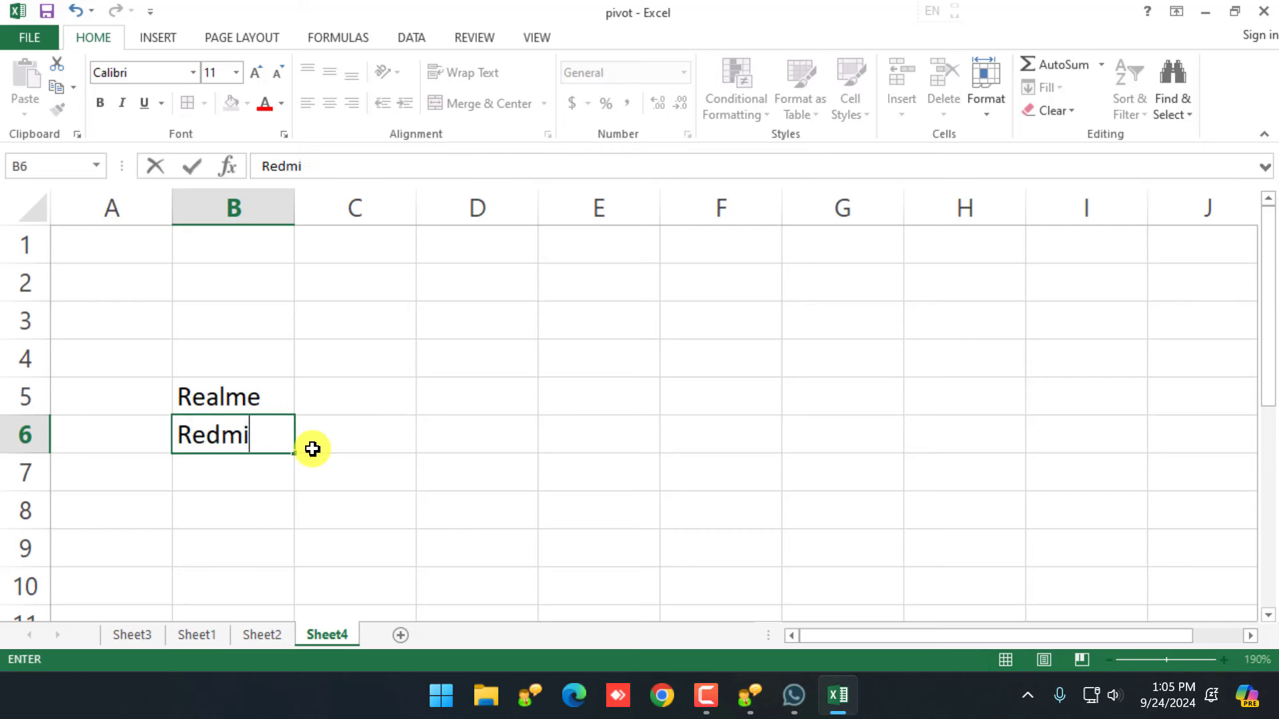
key(Return)
text(Samsung)
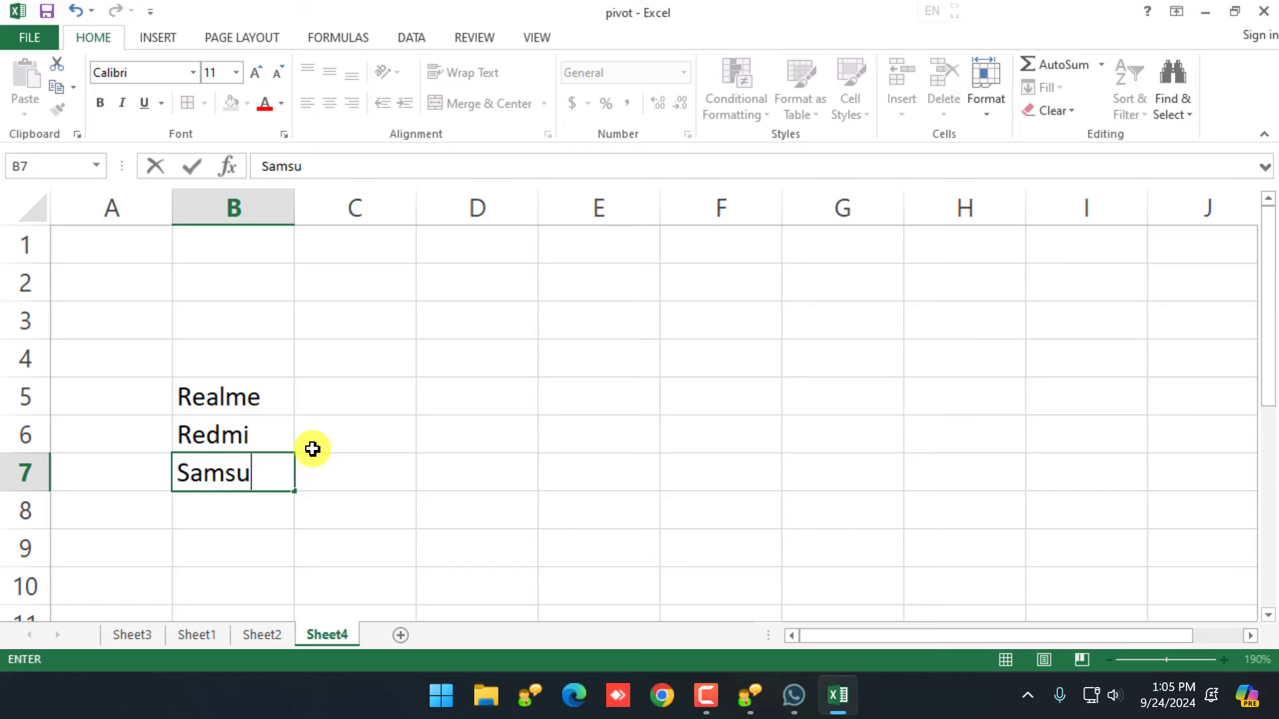
key(Return)
Enter the year headings 2020, 2021 and 2022 in cells C4 to E4, above the brand rows.
key(Up)
key(Up)
key(Up)
key(Up)
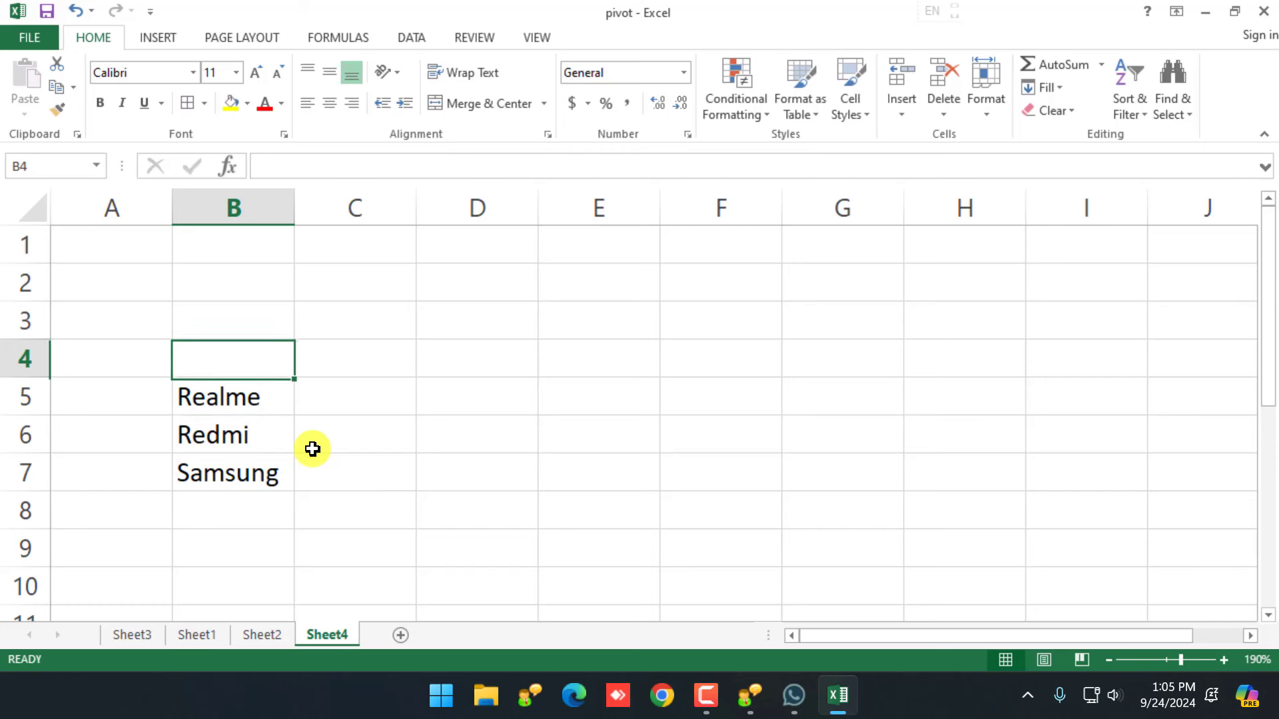
key(Right)
text(2020)
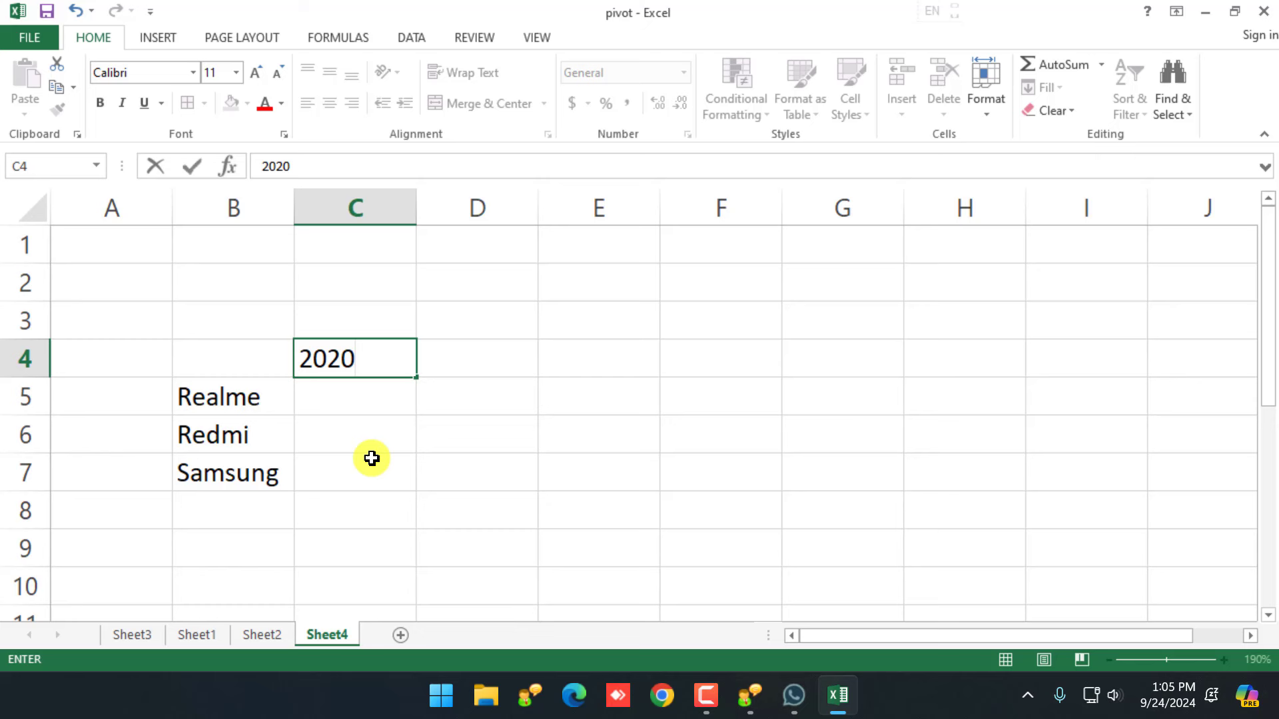
key(Right)
text(2021)
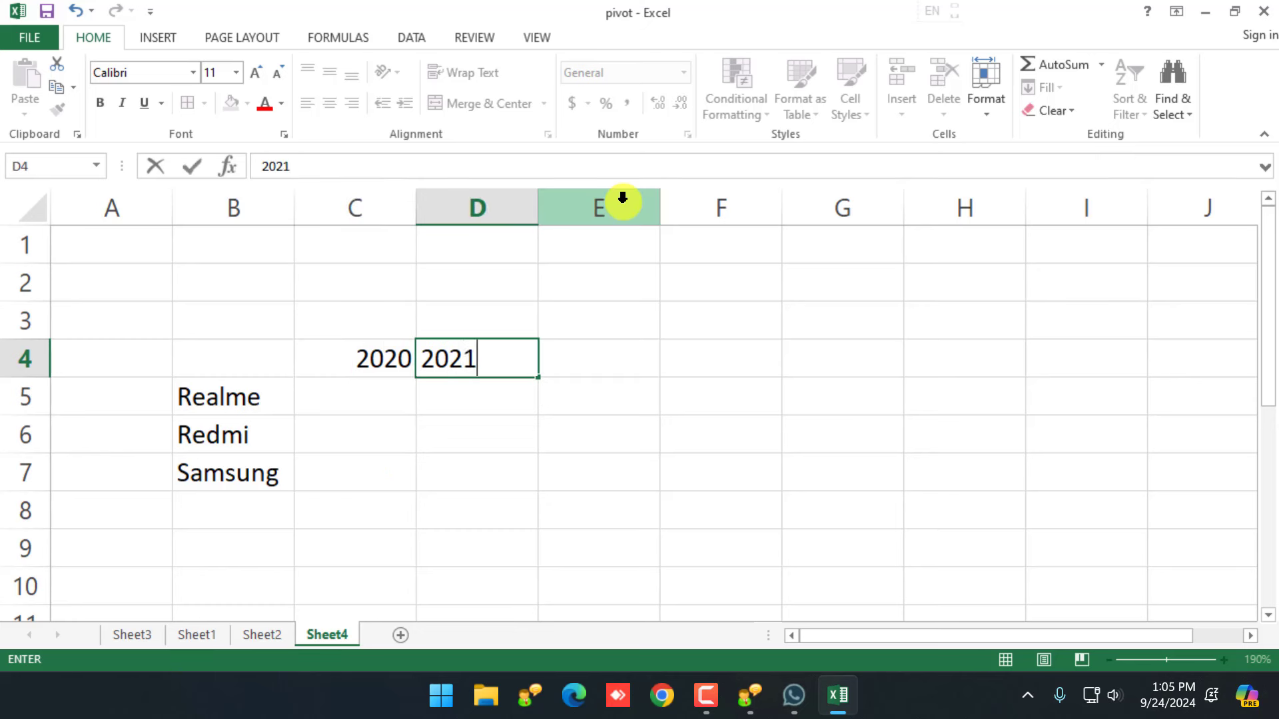
key(Right)
text(2022)
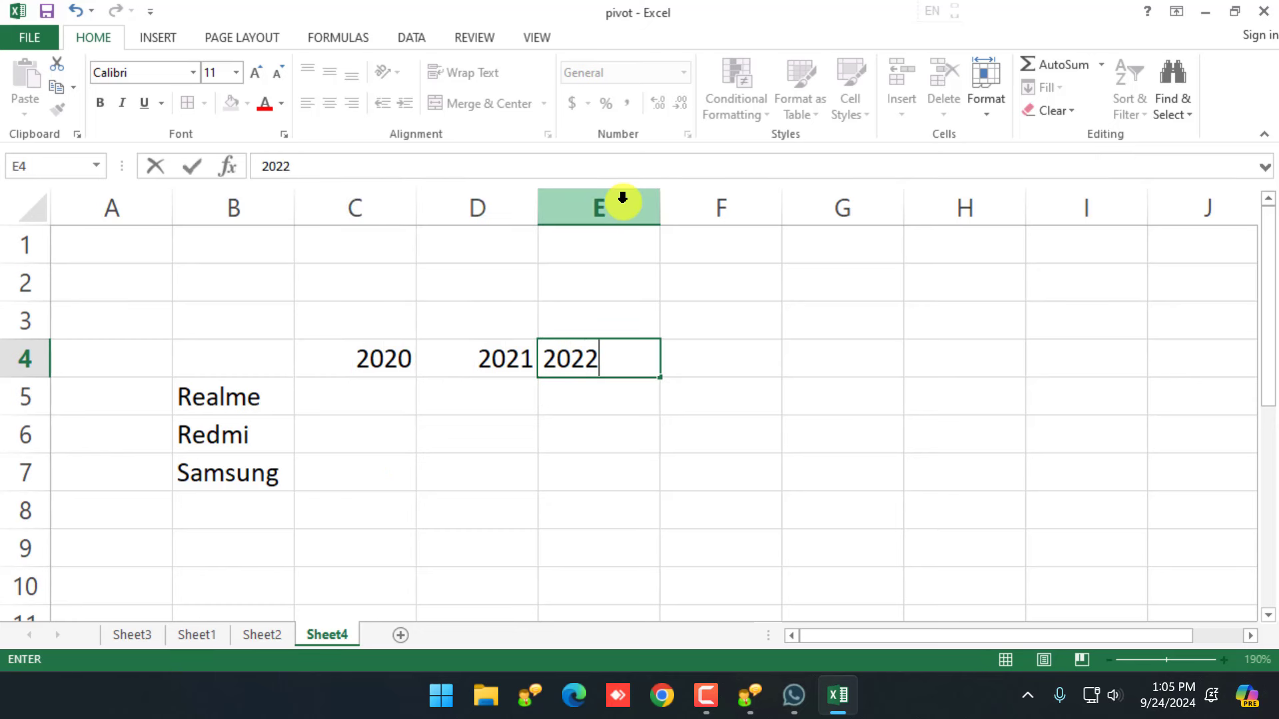
key(Return)
Enter Realme's values 40, 50 and 60 for 2020, 2021 and 2022 in cells C5 to E5.
key(Up)
key(Down)
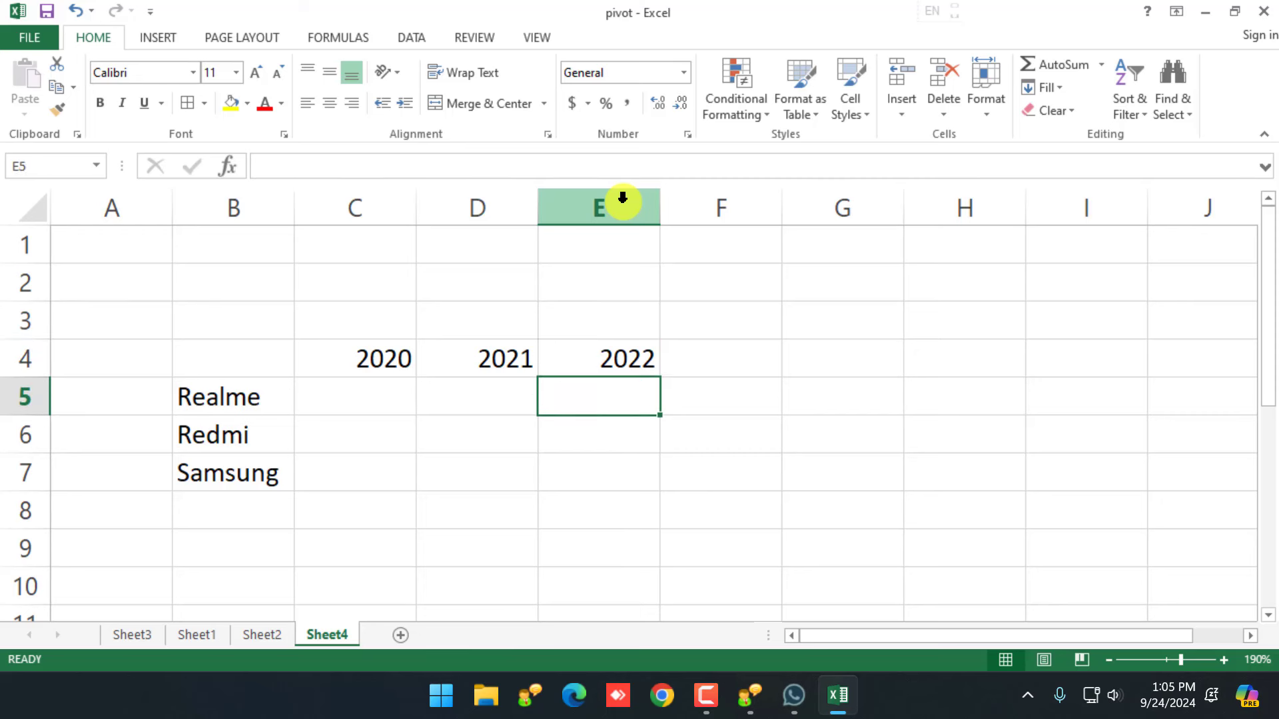
key(Left)
key(Left)
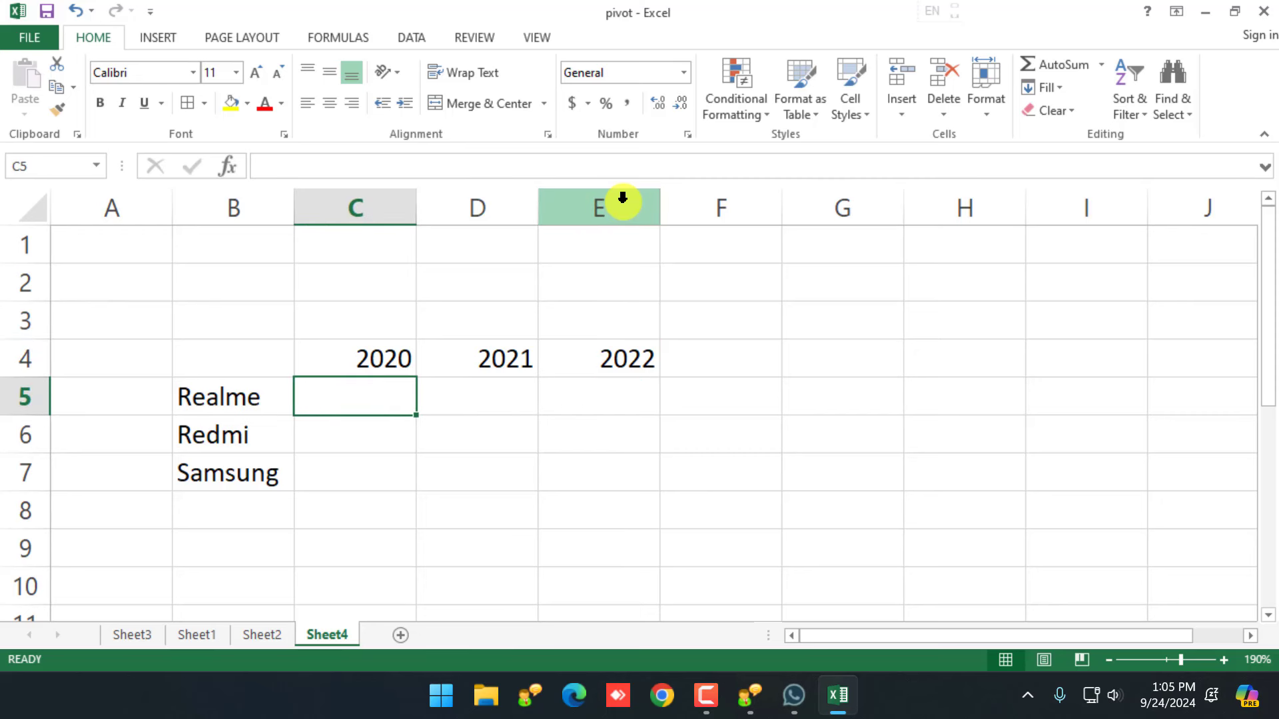
text(40)
key(Right)
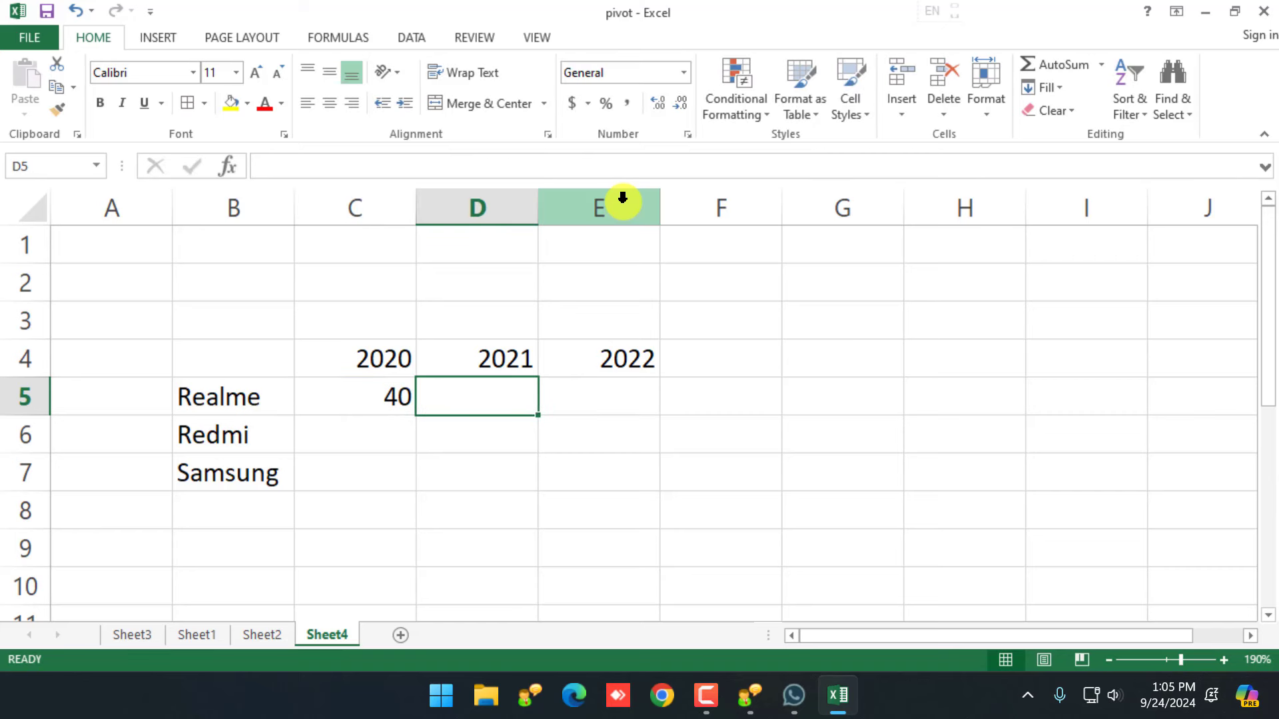
text(50)
key(Right)
text(60)
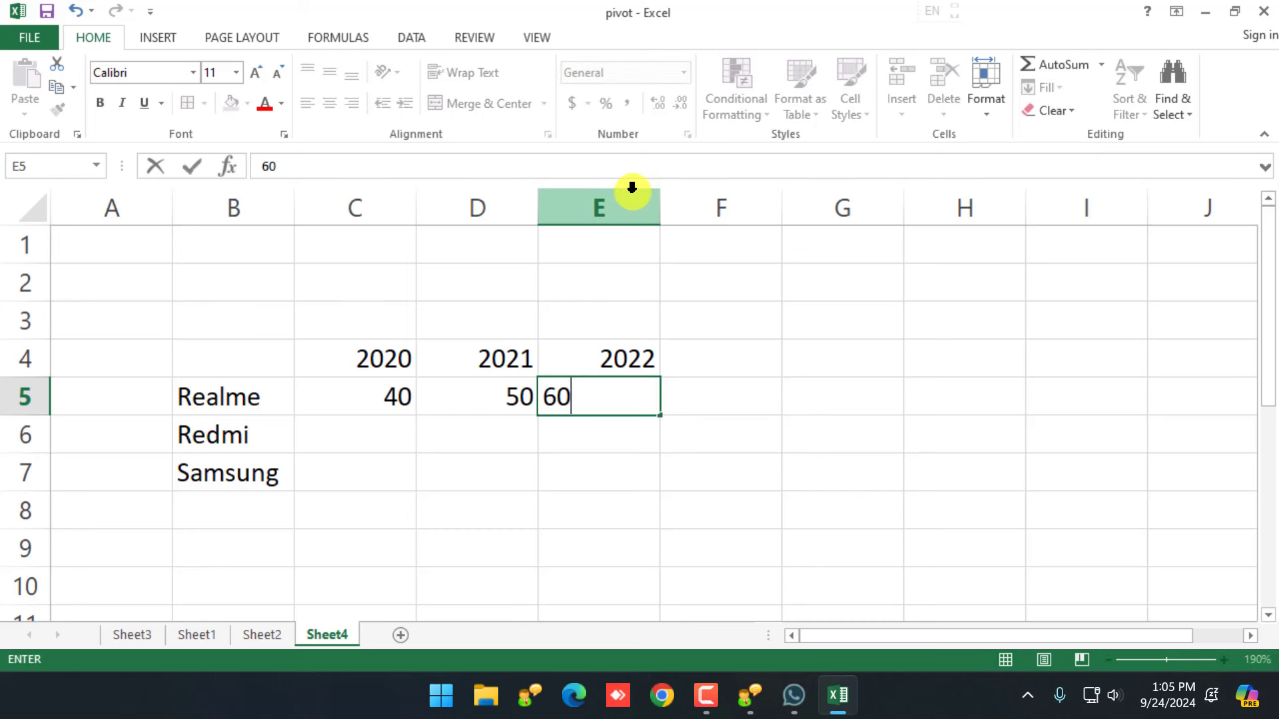
key(Return)
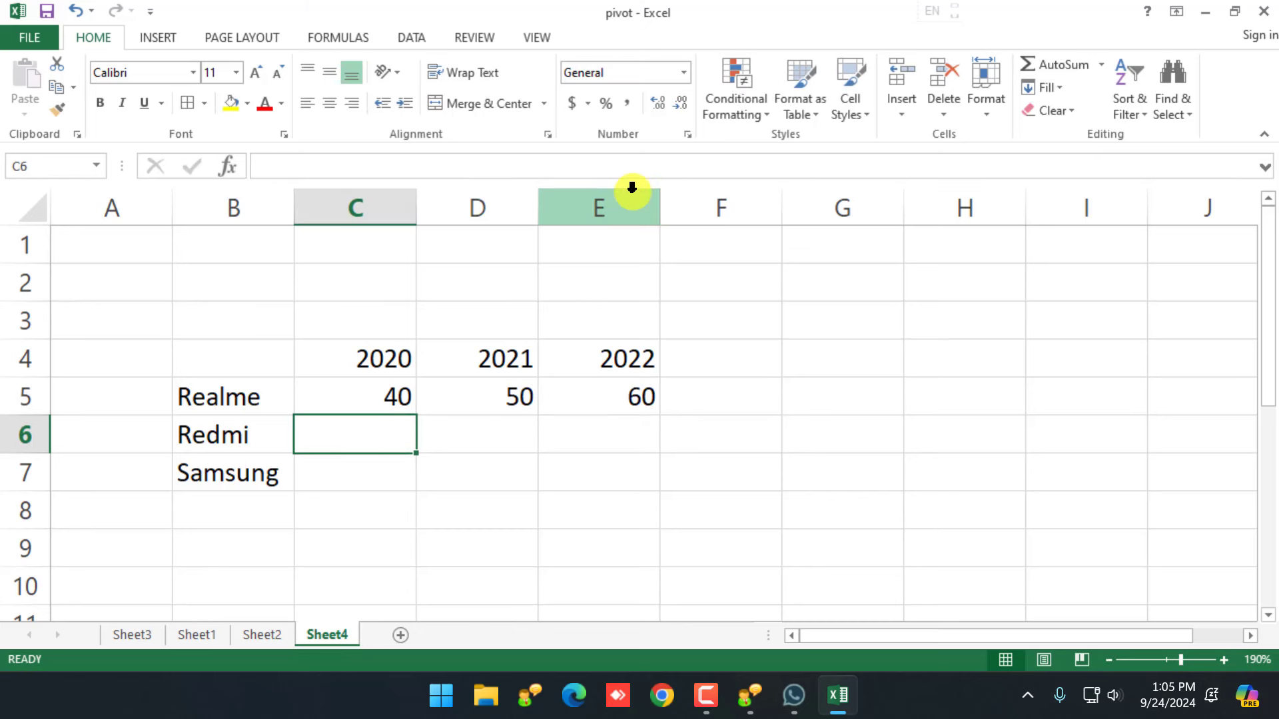
Enter Redmi's values 50, 40 and 25 for the three years in cells C6 to E6.
text(50)
key(Right)
text(40)
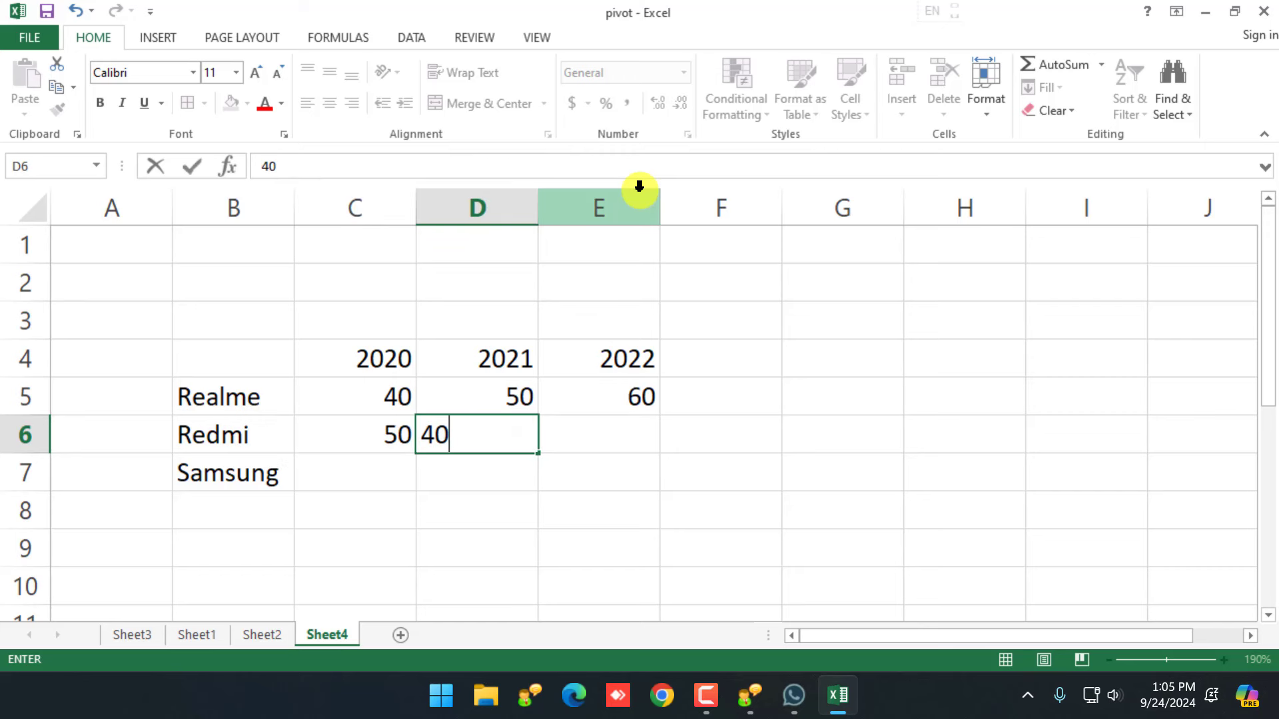
key(Right)
text(3)
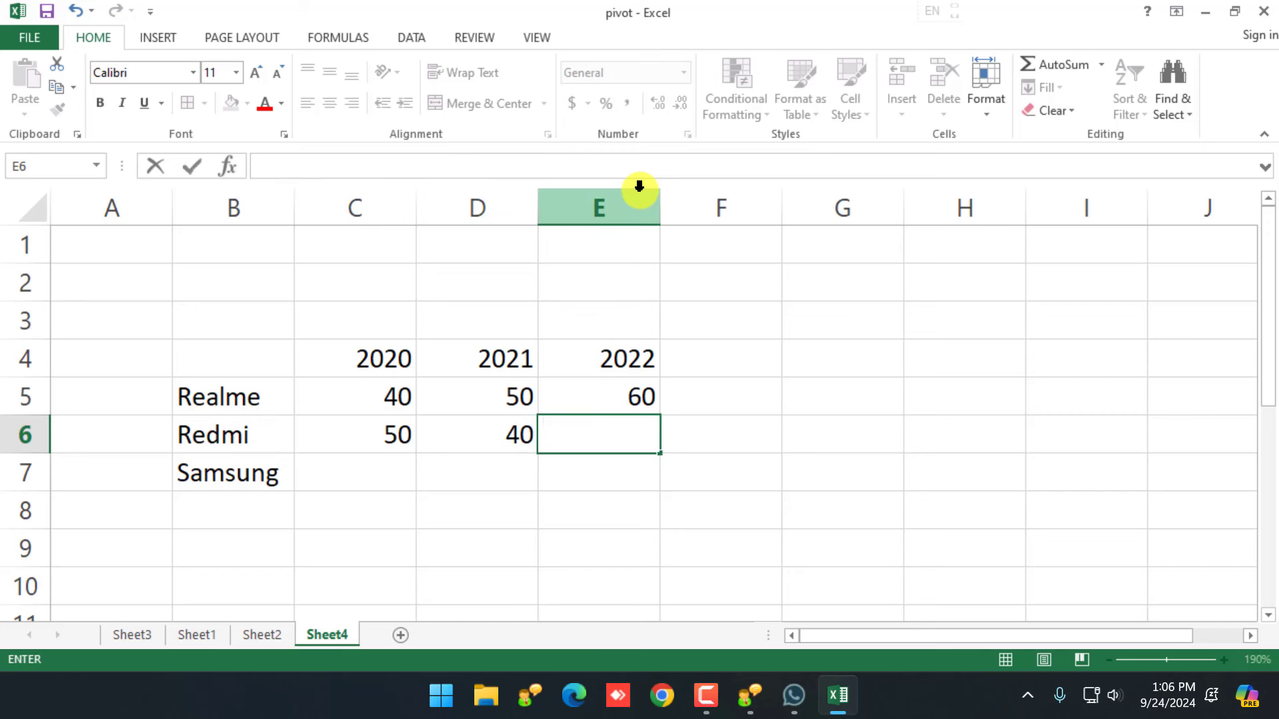
text(25)
key(Return)
Enter Samsung's values 20, 15 and 25 for the three years in cells C7 to E7.
key(Left)
key(Left)
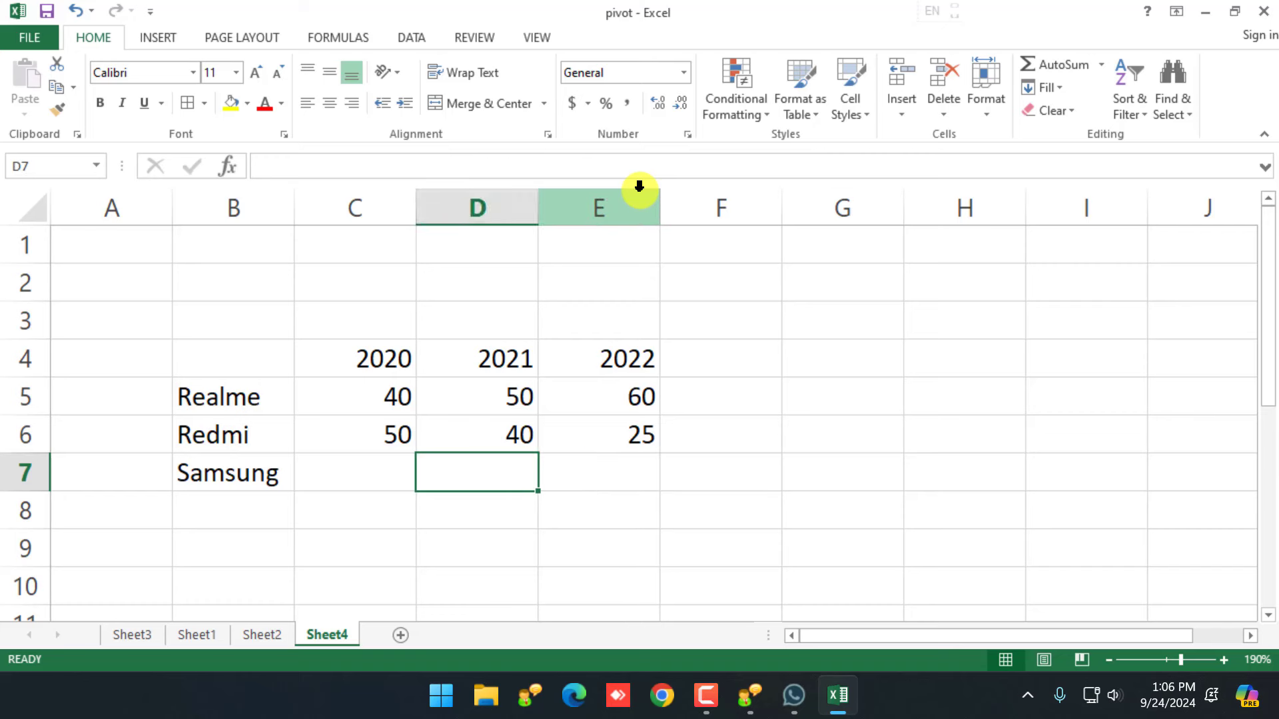
text(20)
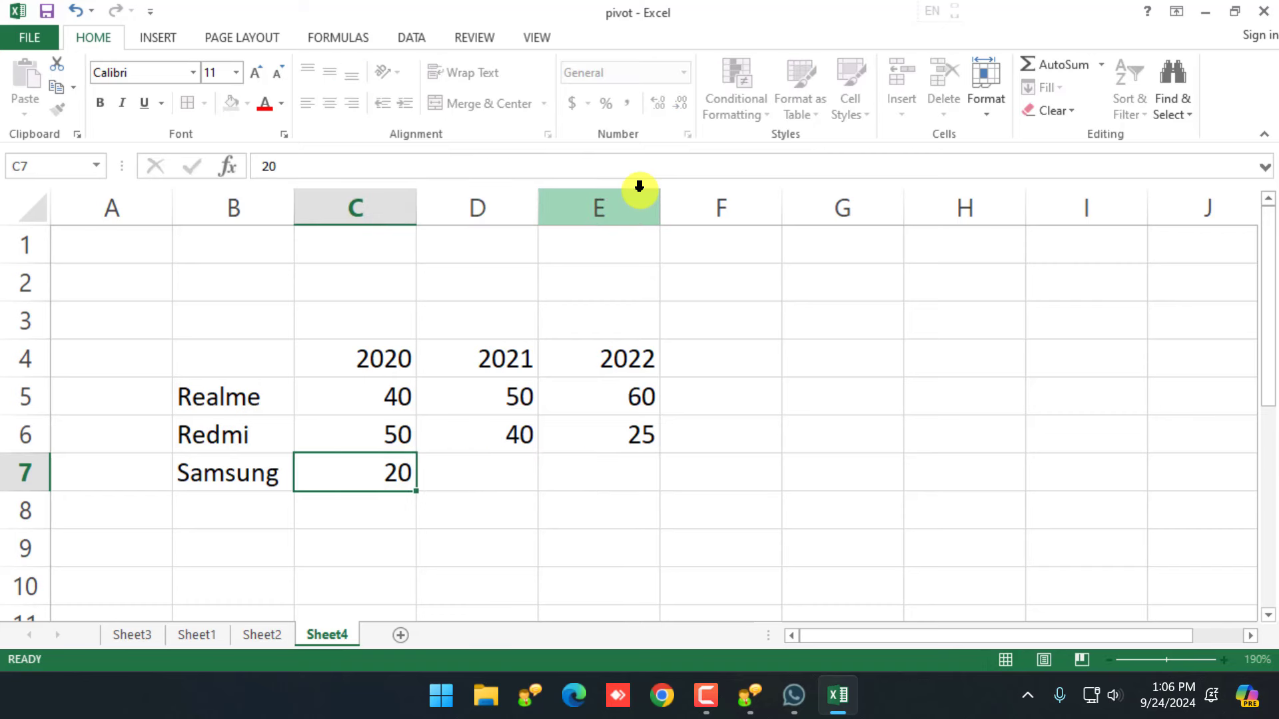
key(Right)
text(515)
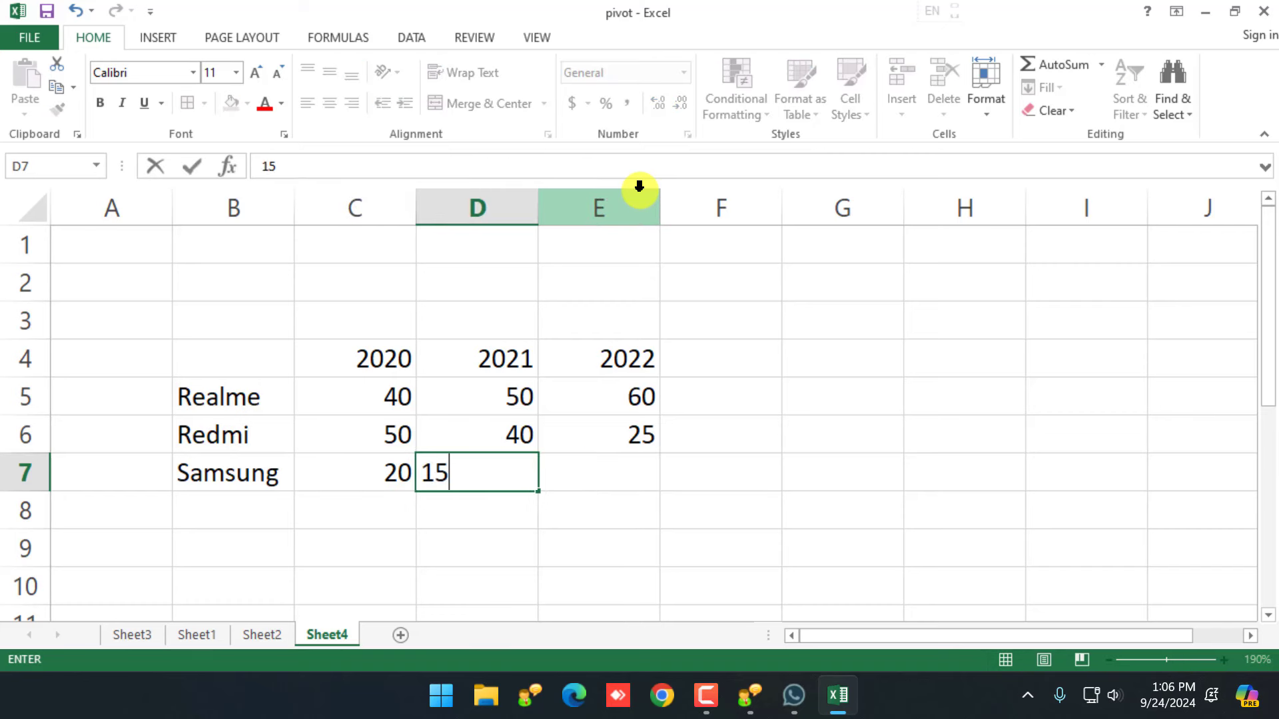
key(Right)
text(25)
key(Return)
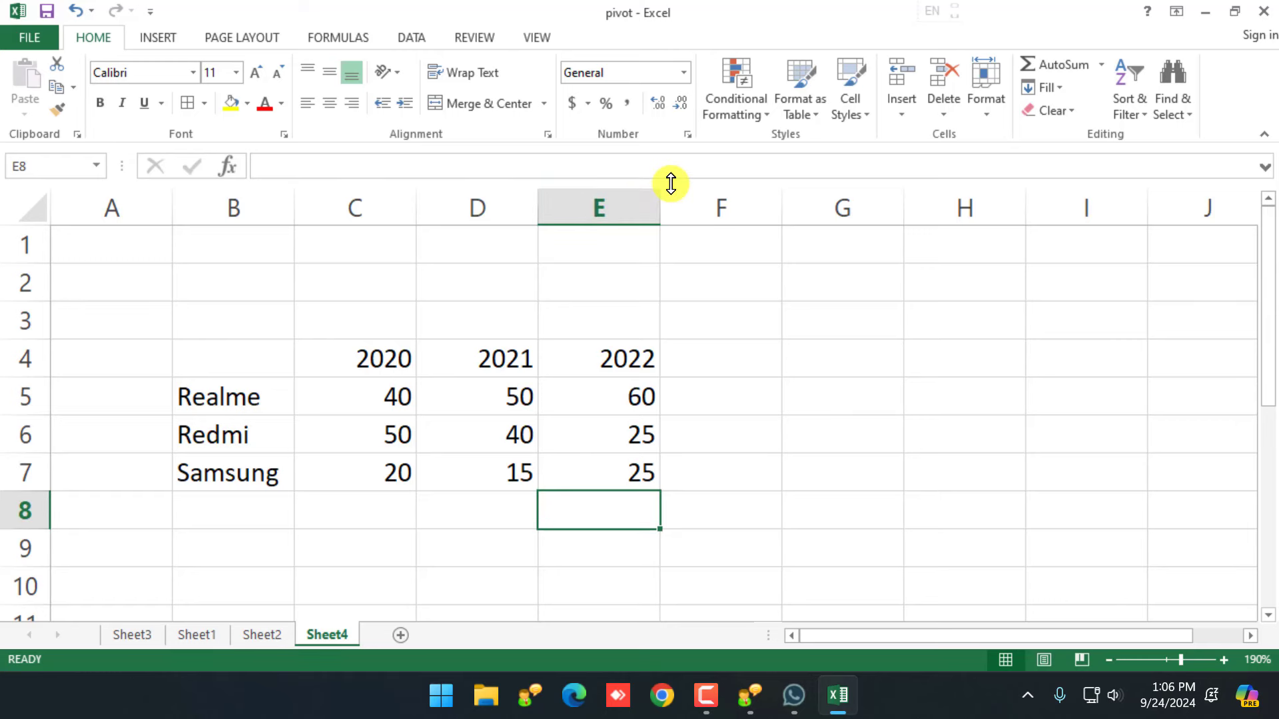
Open the recommended charts for the brand table B4:E7, looking briefly at the full list of chart types.
drag(266, 357, 619, 465)
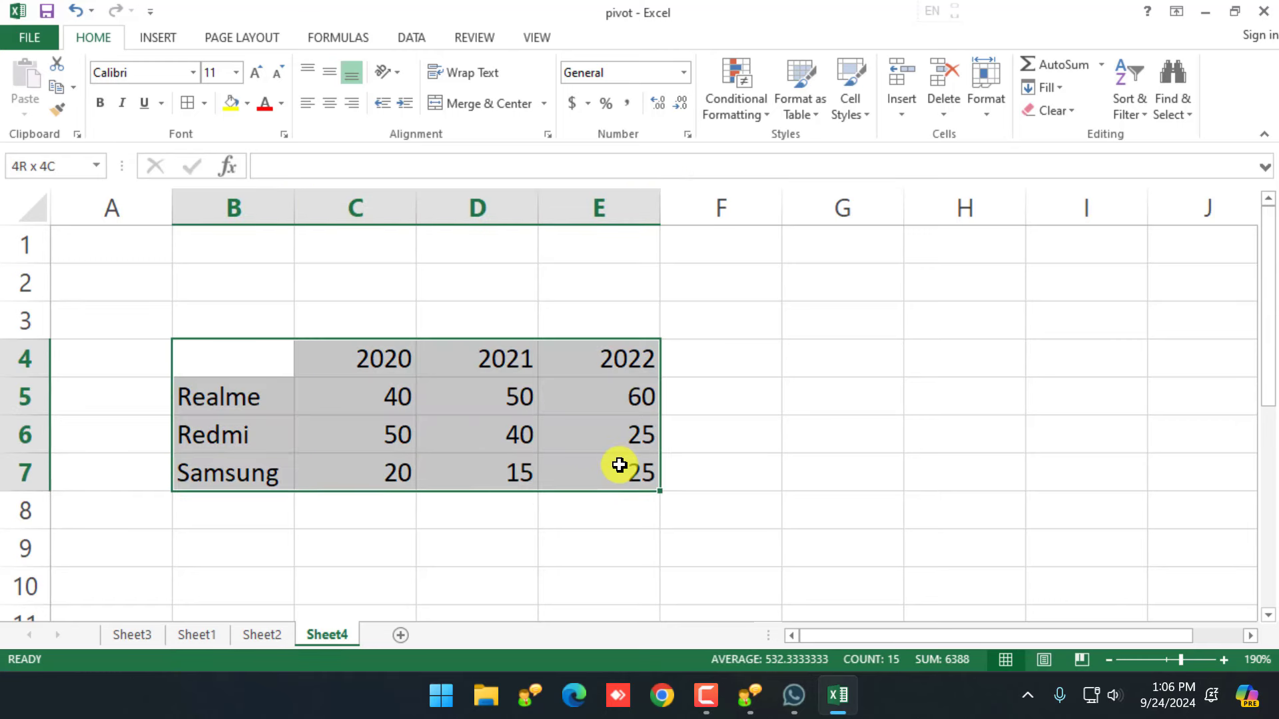
click(170, 38)
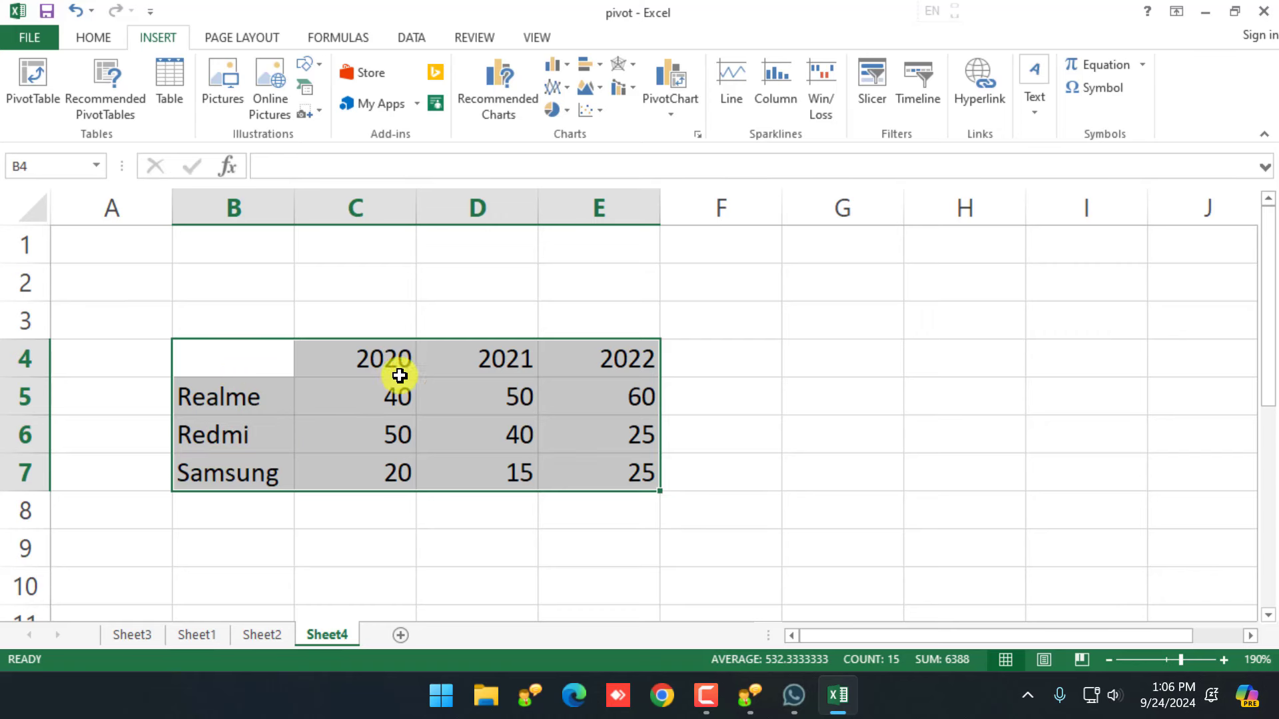
click(494, 110)
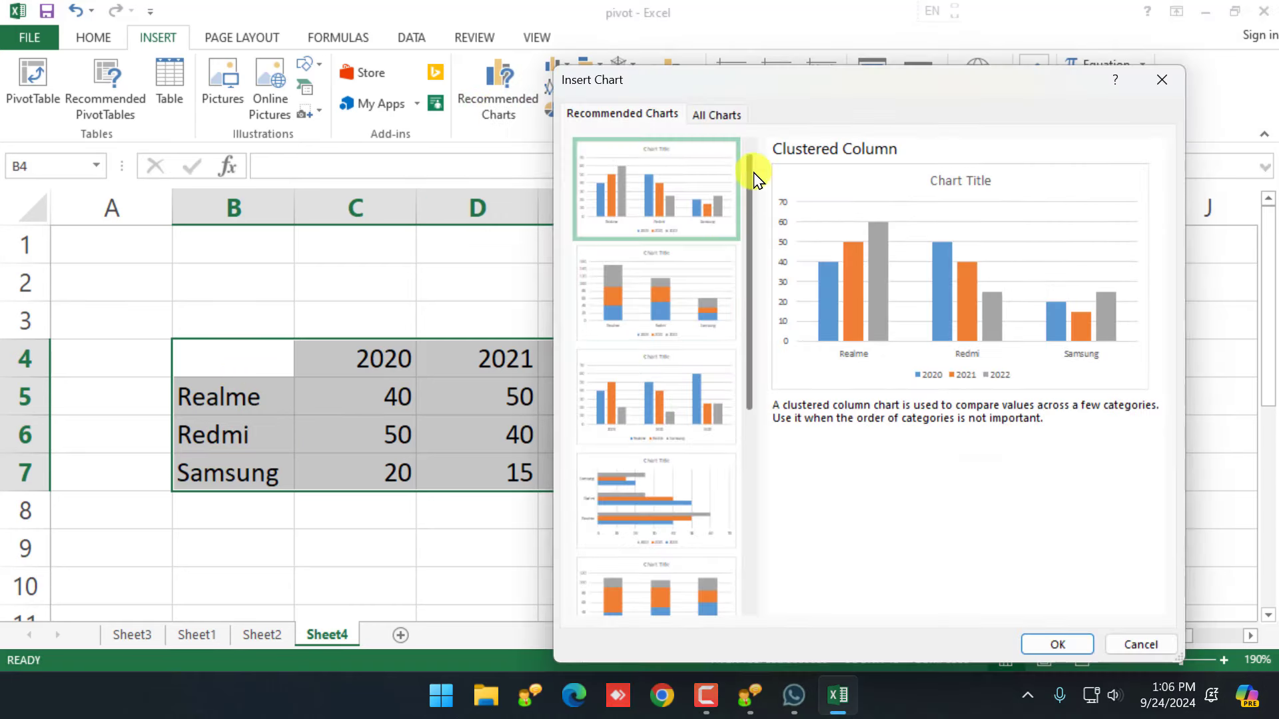
drag(775, 79, 829, 81)
click(771, 116)
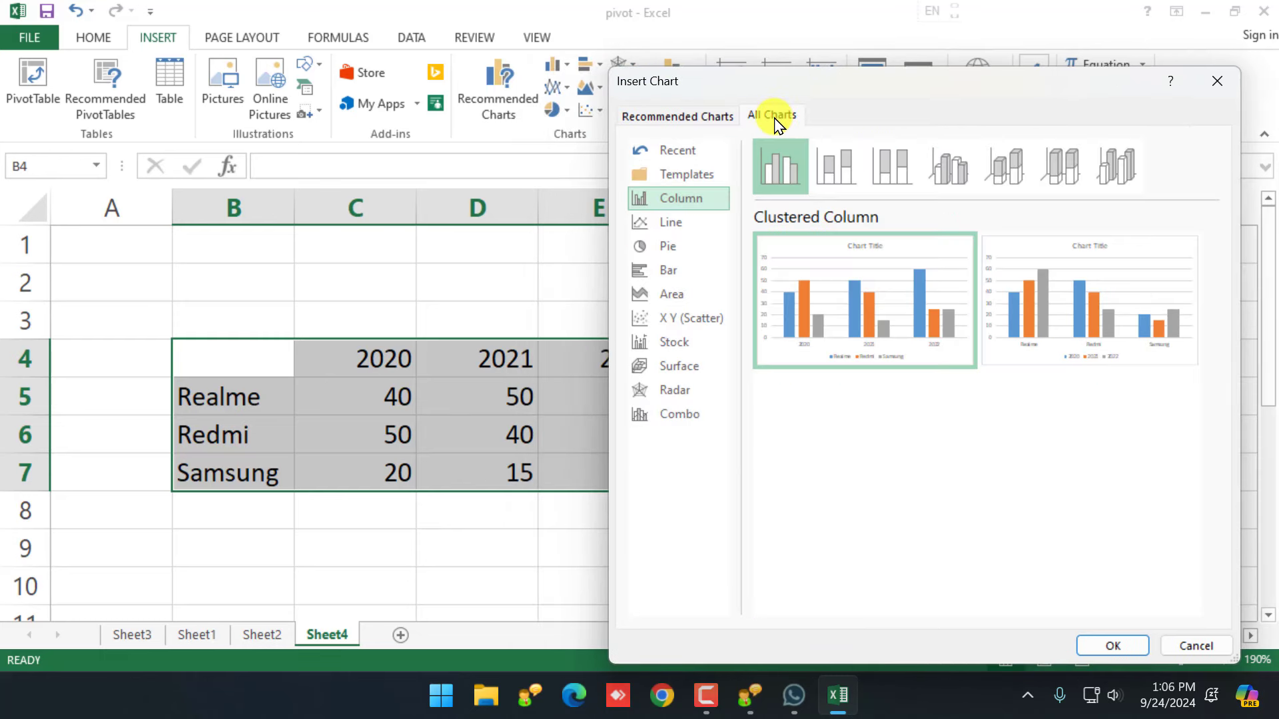
click(659, 117)
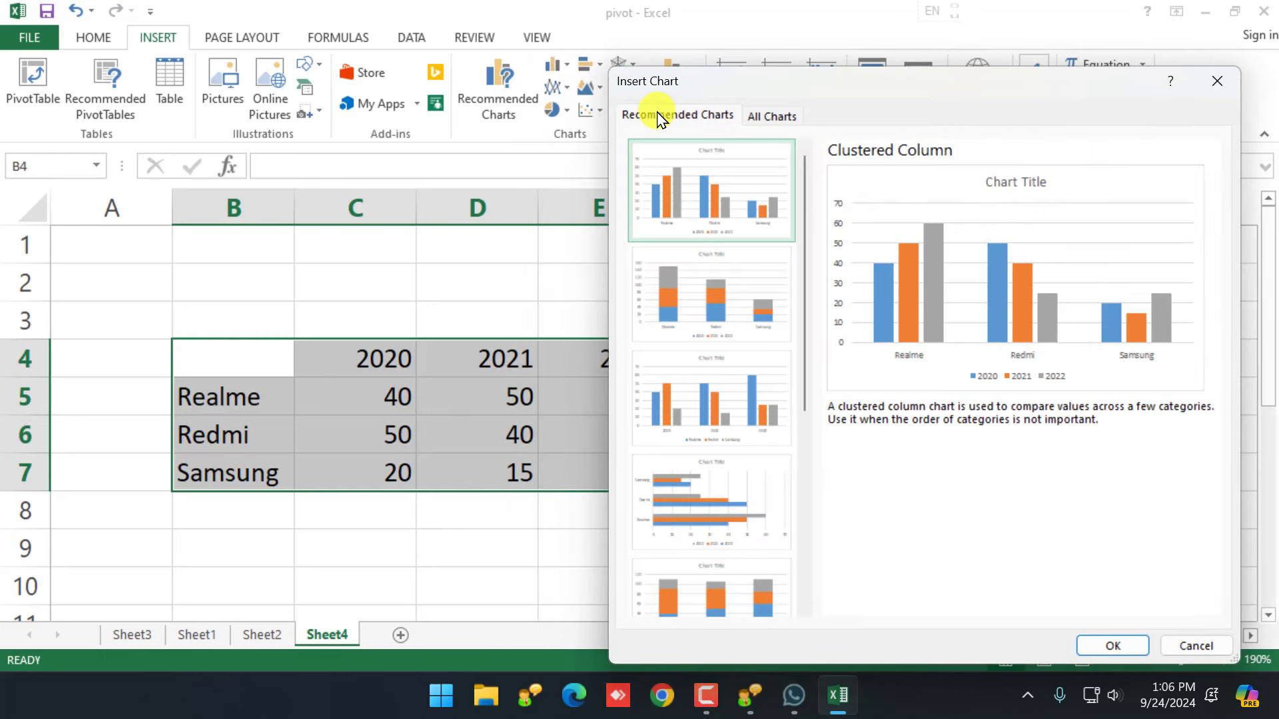
Preview the other recommended charts and insert the Clustered Column chart that groups the bars by brand.
click(696, 293)
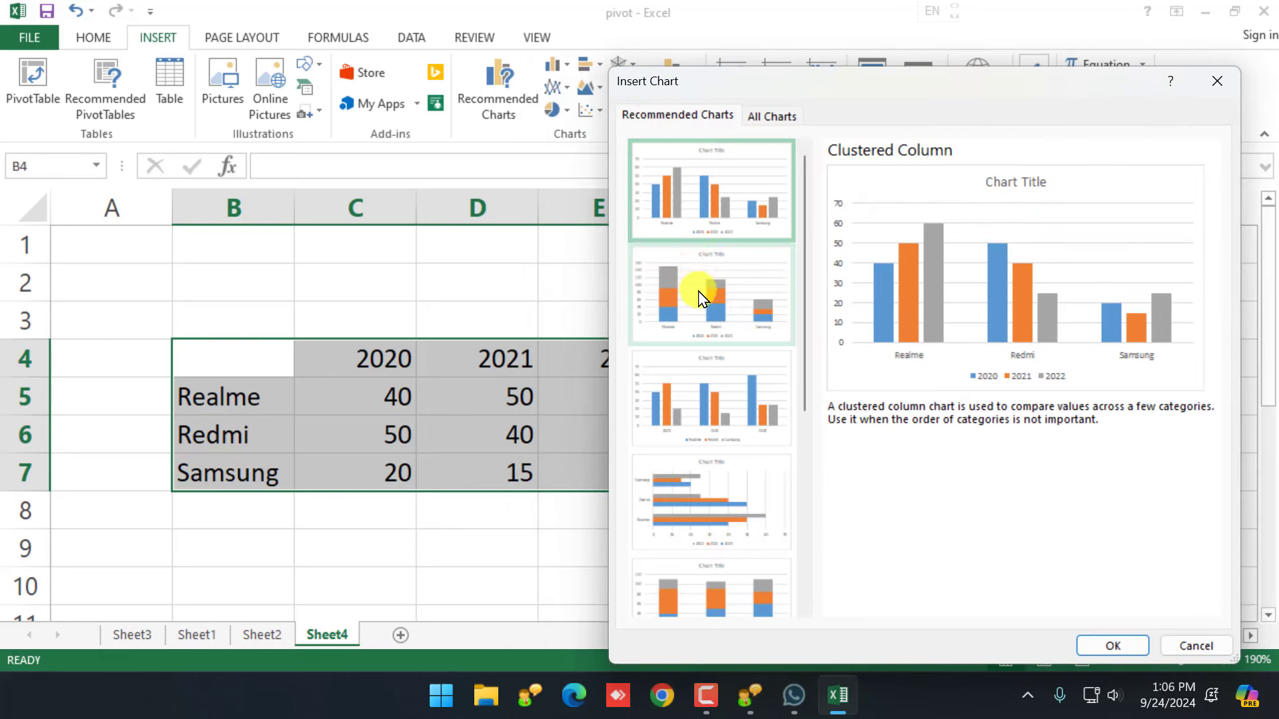
click(693, 413)
click(685, 512)
click(690, 599)
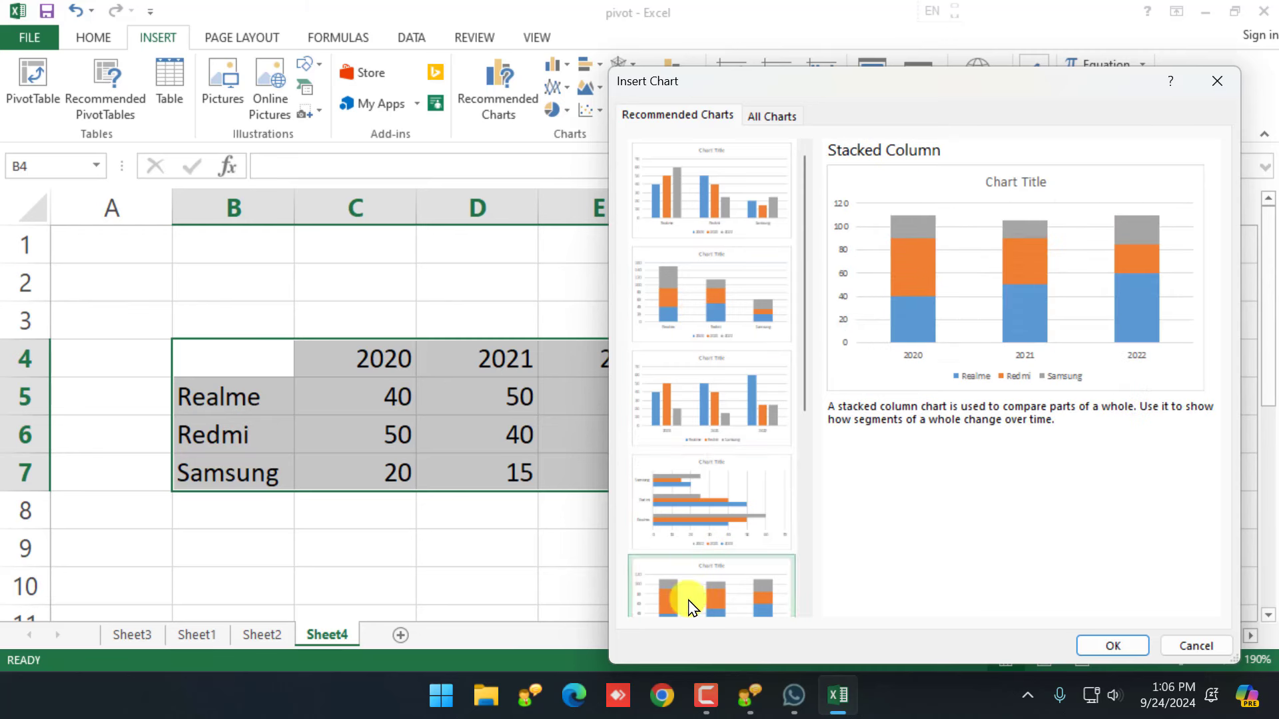
click(689, 193)
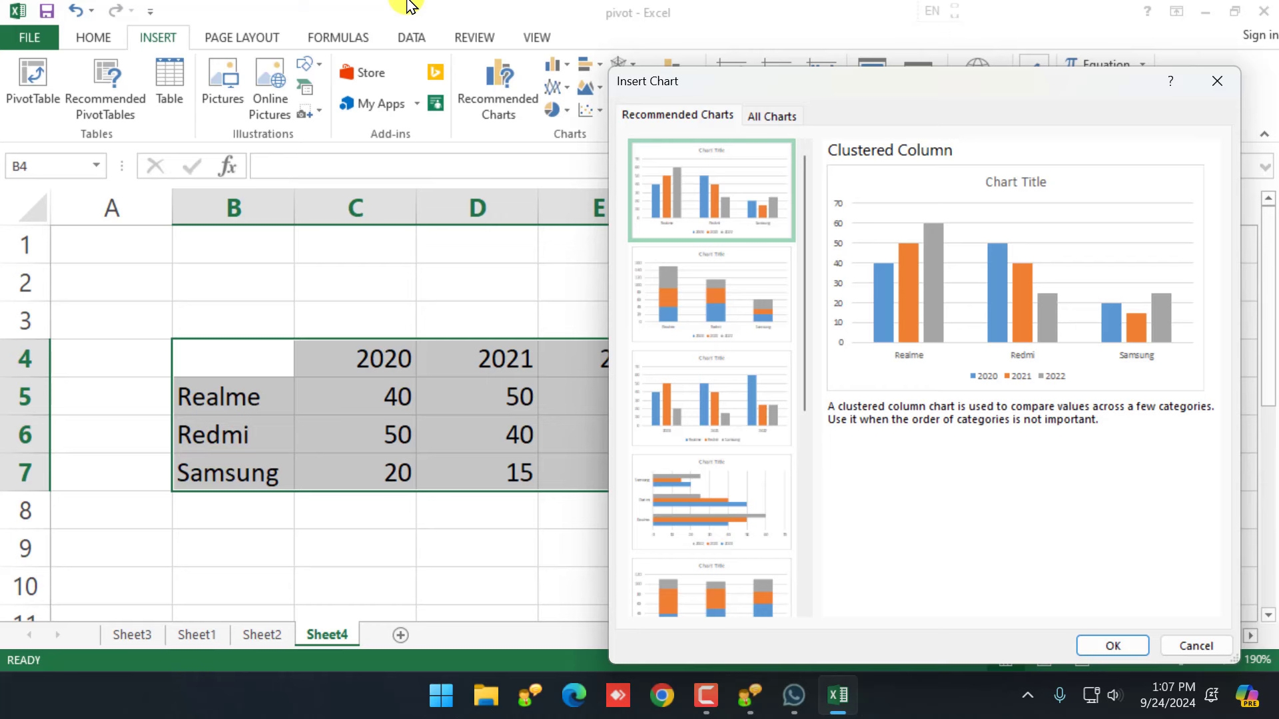
click(1095, 646)
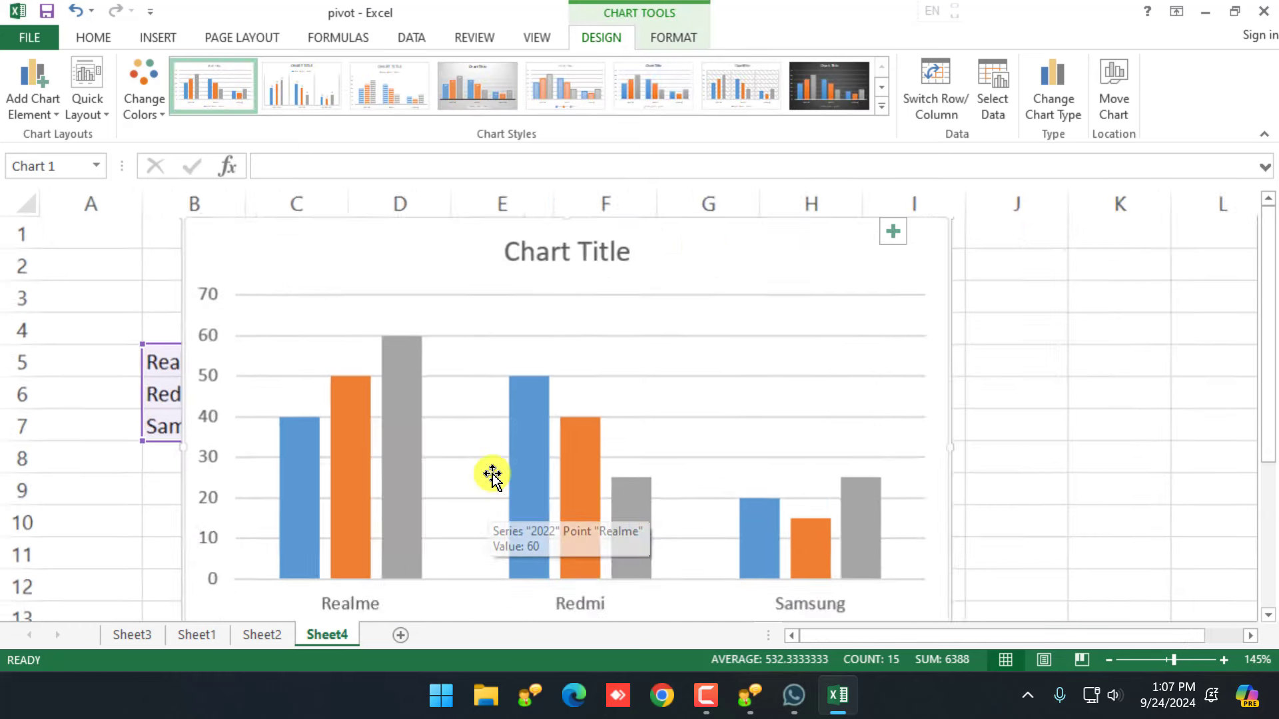
Shrink the column chart and move it beside the brand table, starting at column F.
scroll(257, 366, down, 1)
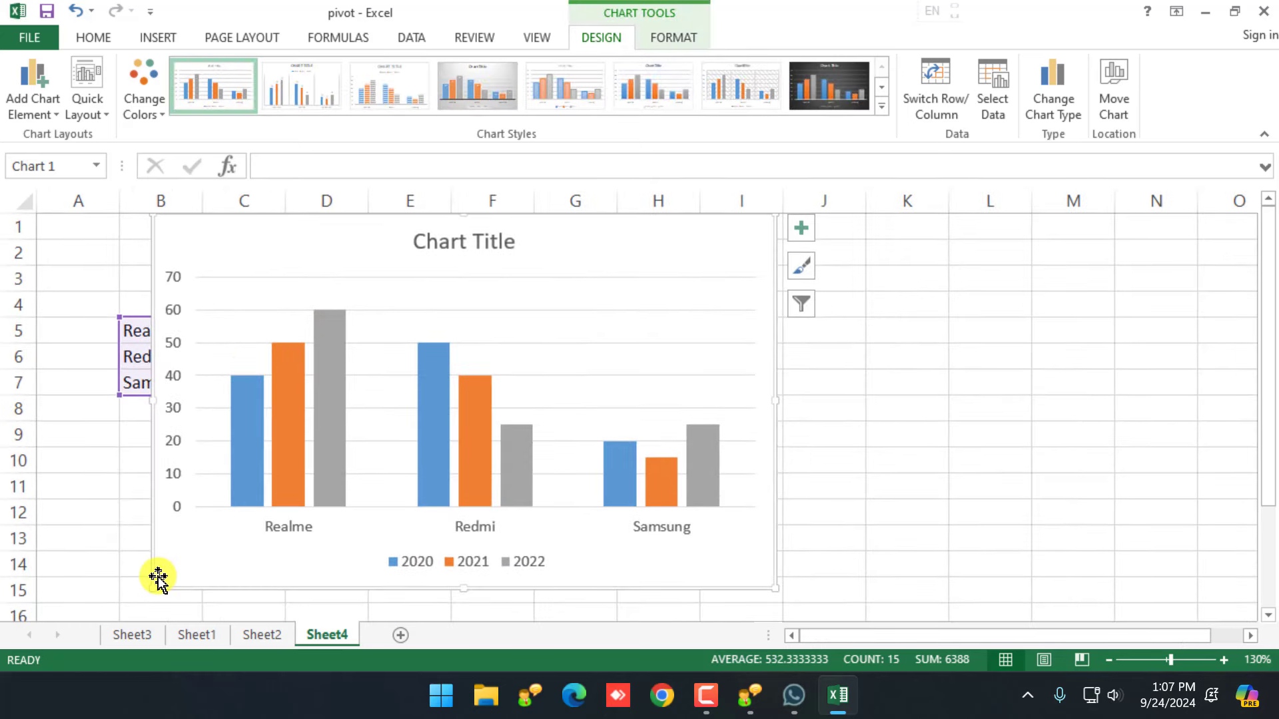
drag(158, 578, 231, 516)
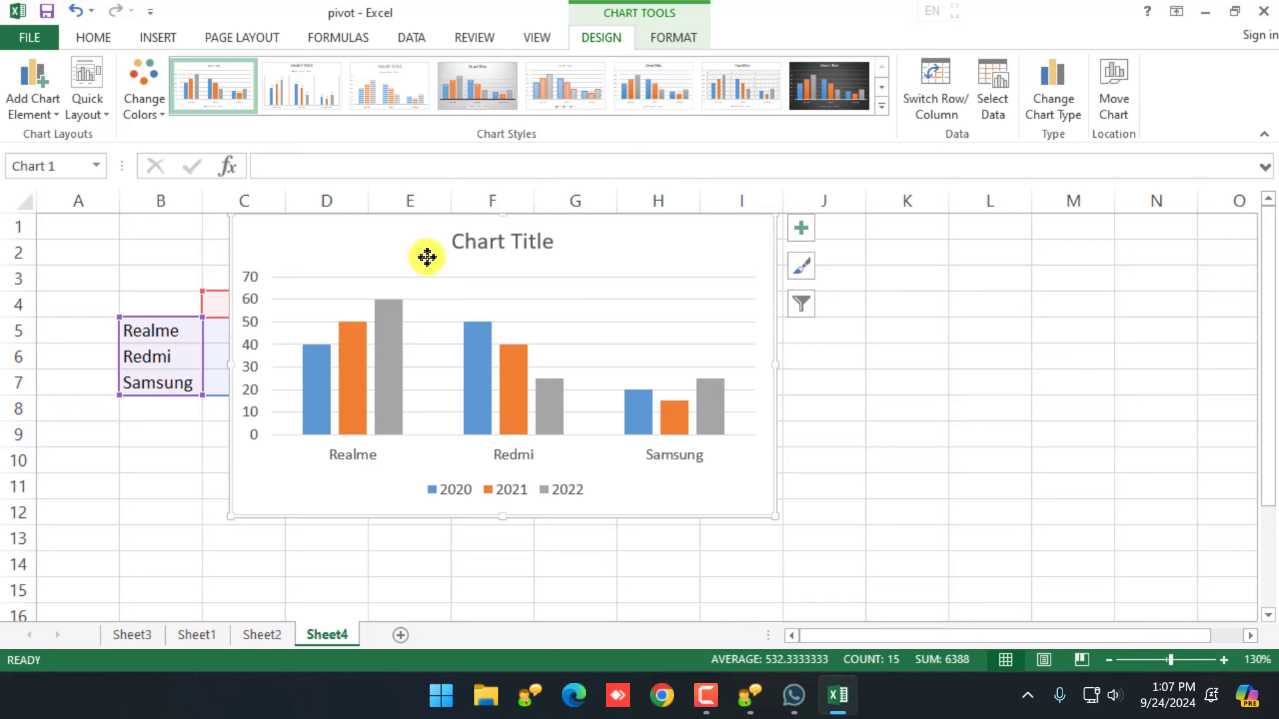
drag(426, 257, 646, 264)
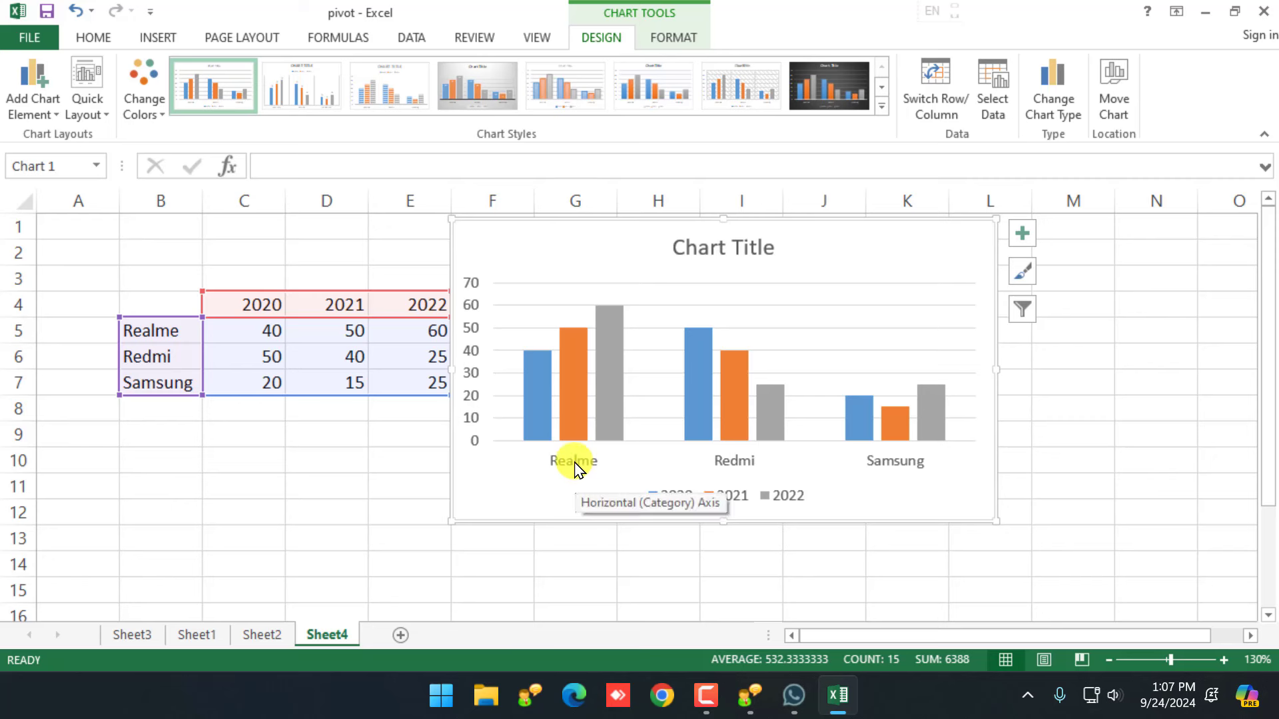
Switch the chart's rows and columns so the years form the horizontal axis and the brands form the series.
mouse_move(600, 306)
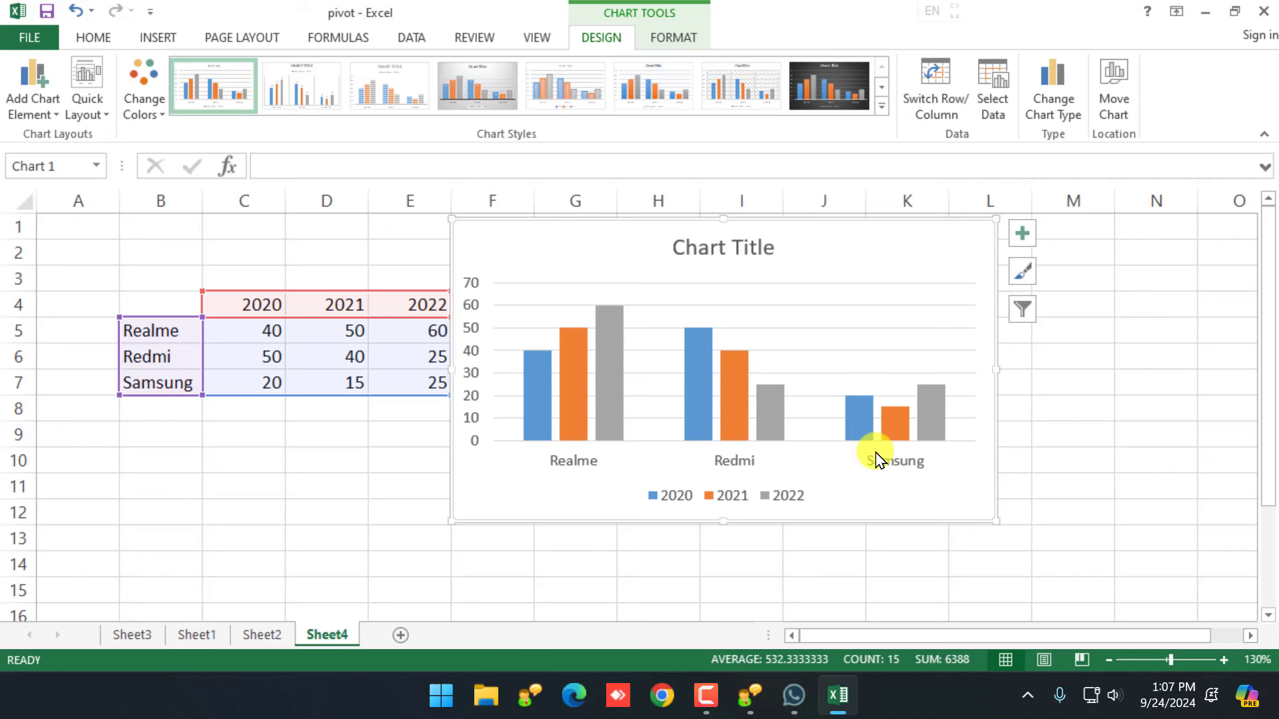
mouse_move(938, 397)
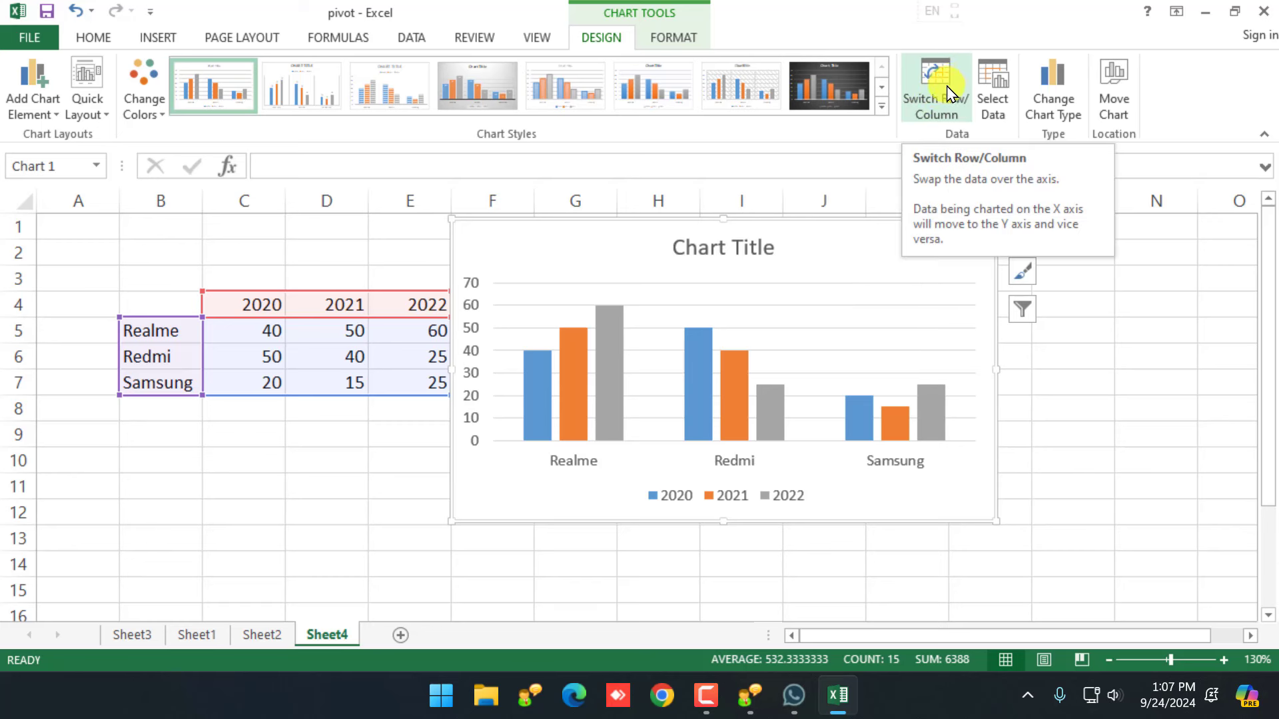
click(924, 78)
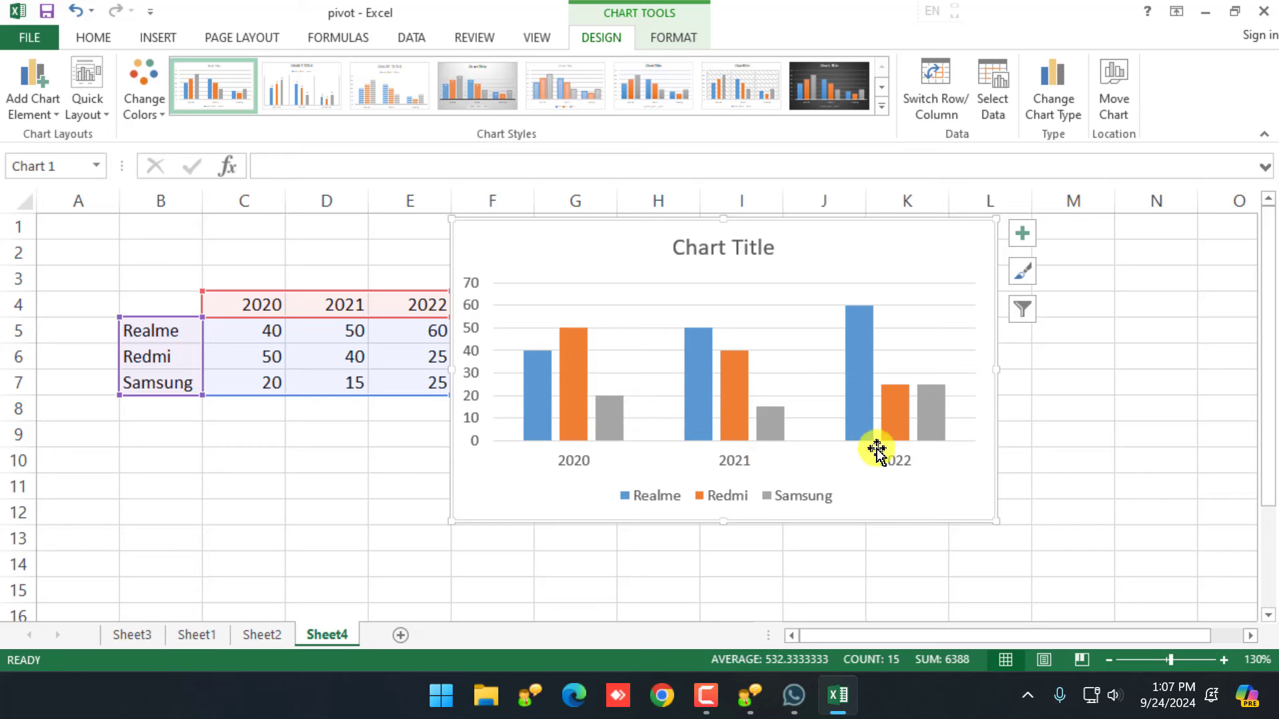
mouse_move(853, 350)
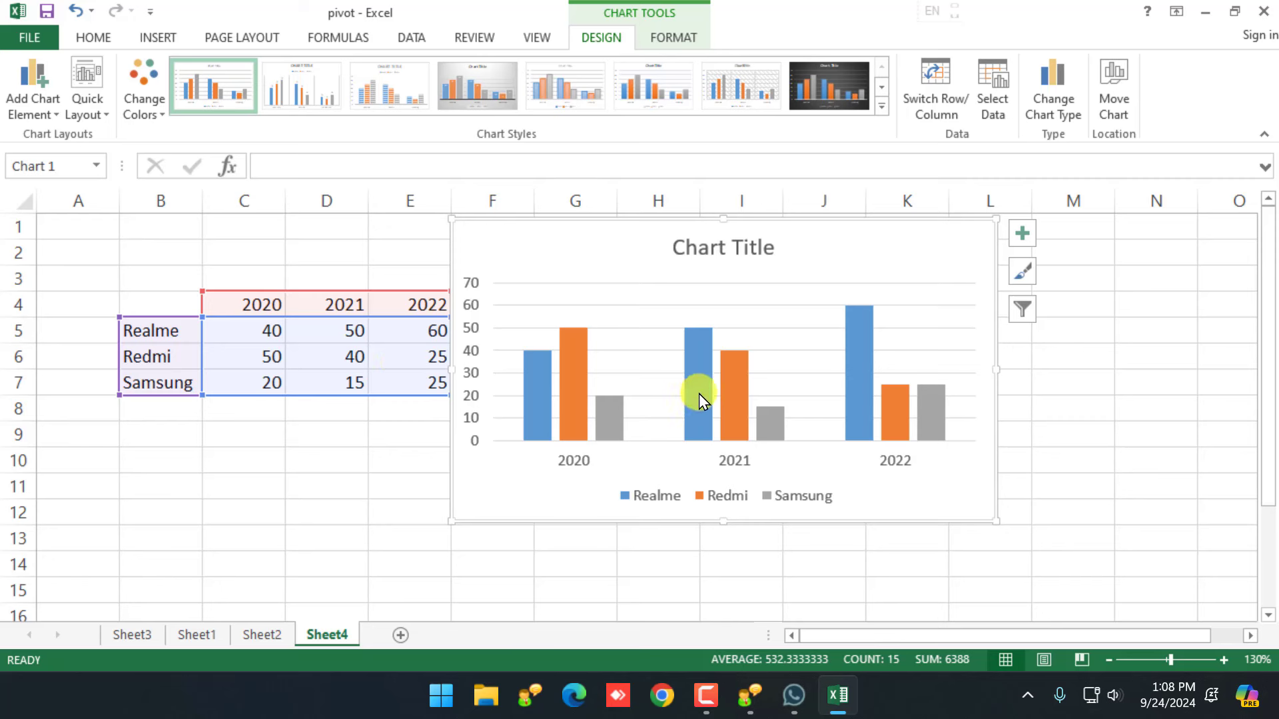
mouse_move(709, 397)
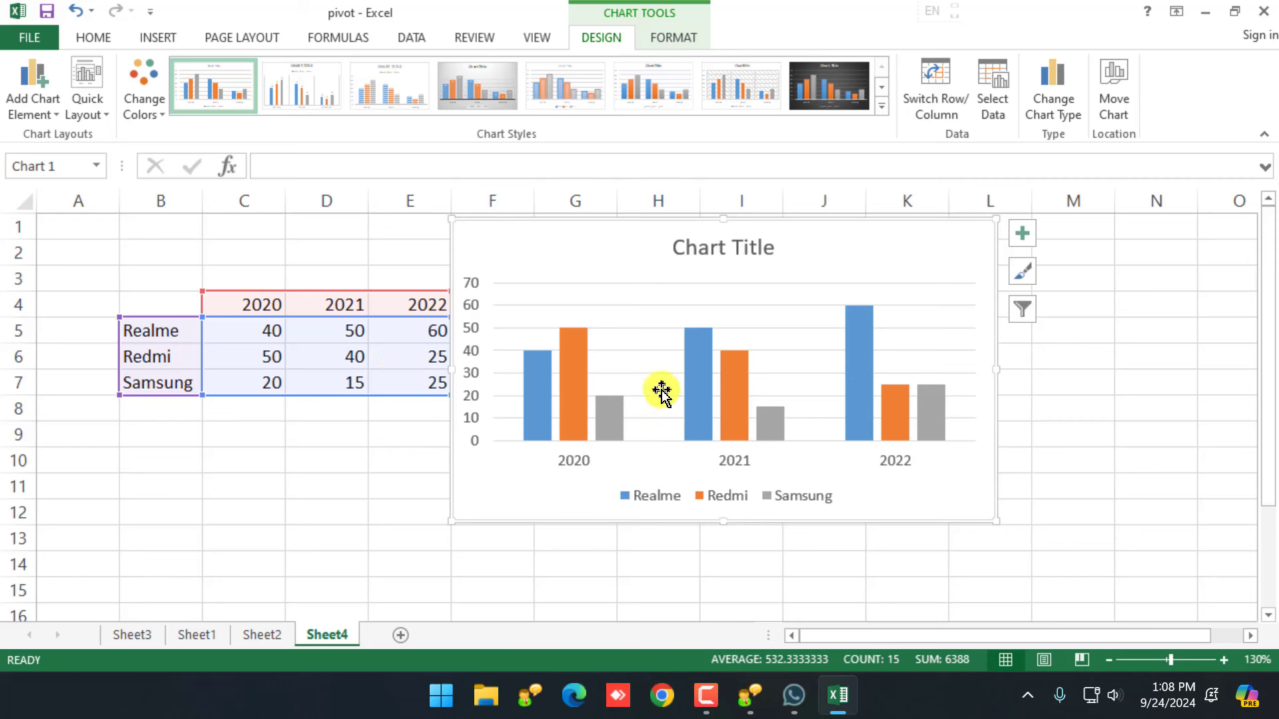
Change the column chart's title to Mobile Sale.
double_click(706, 248)
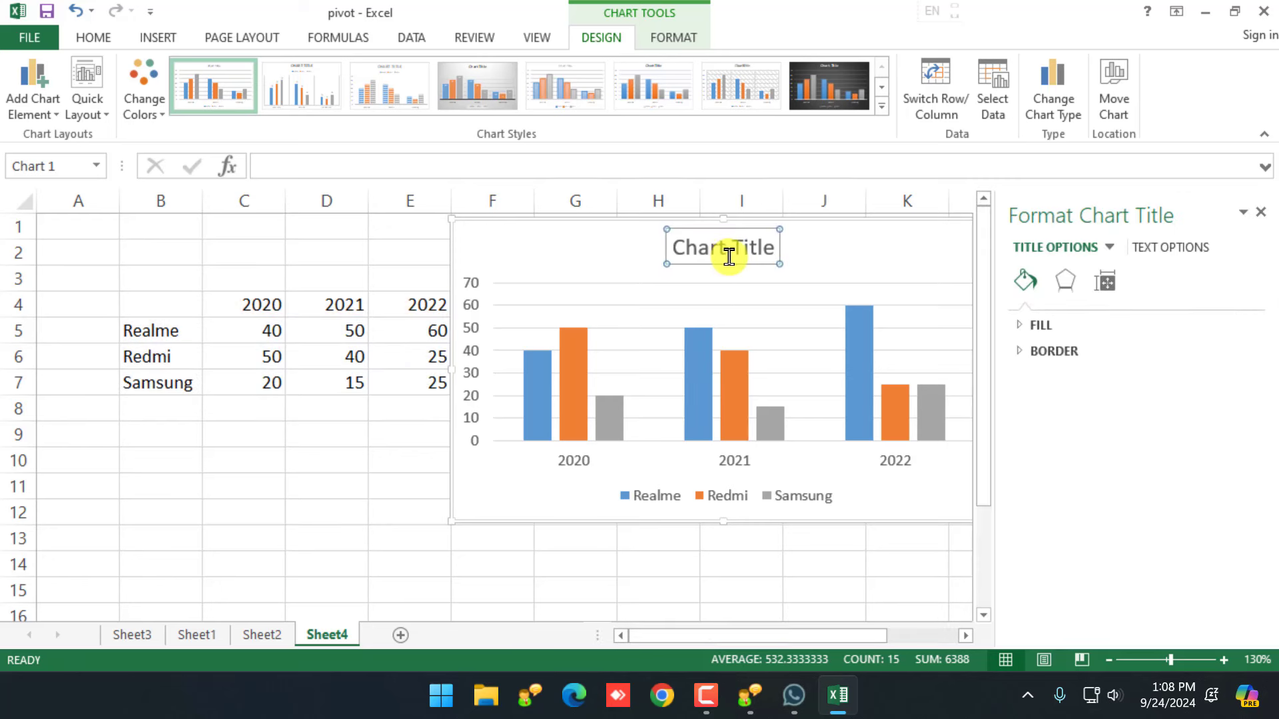
triple_click(728, 254)
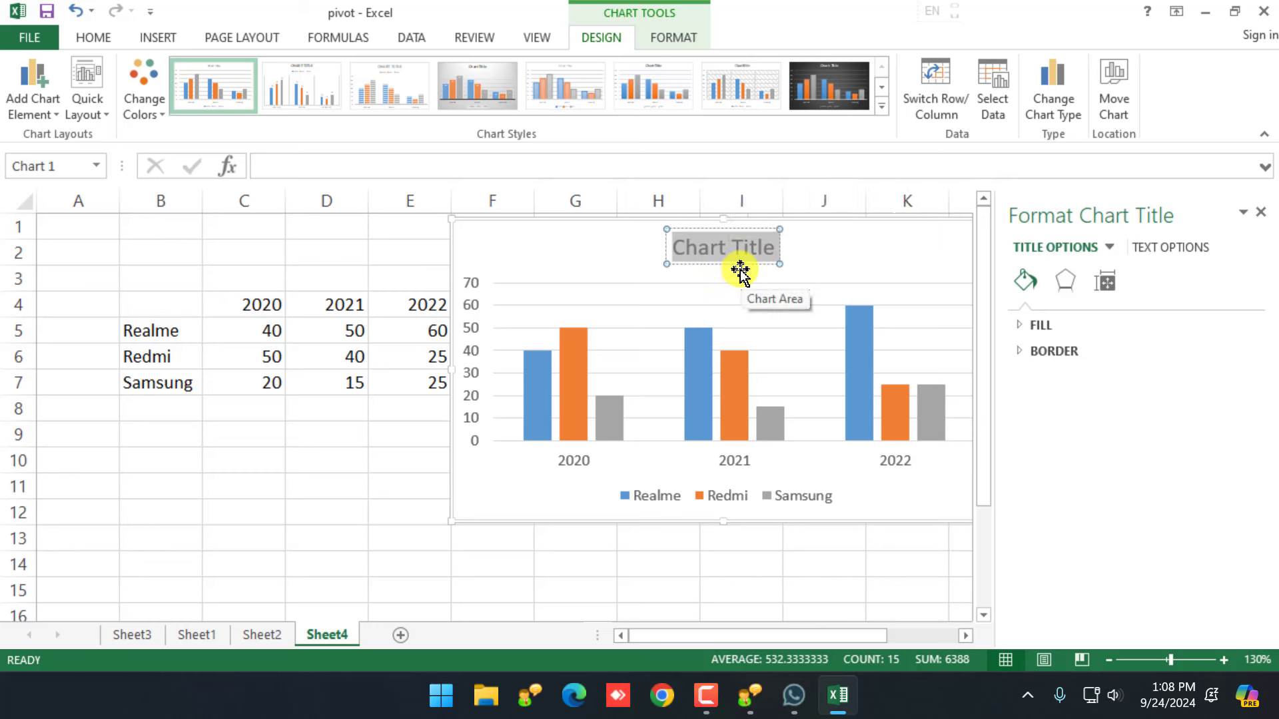
text(obj)
key(BackSpace)
key(BackSpace)
key(BackSpace)
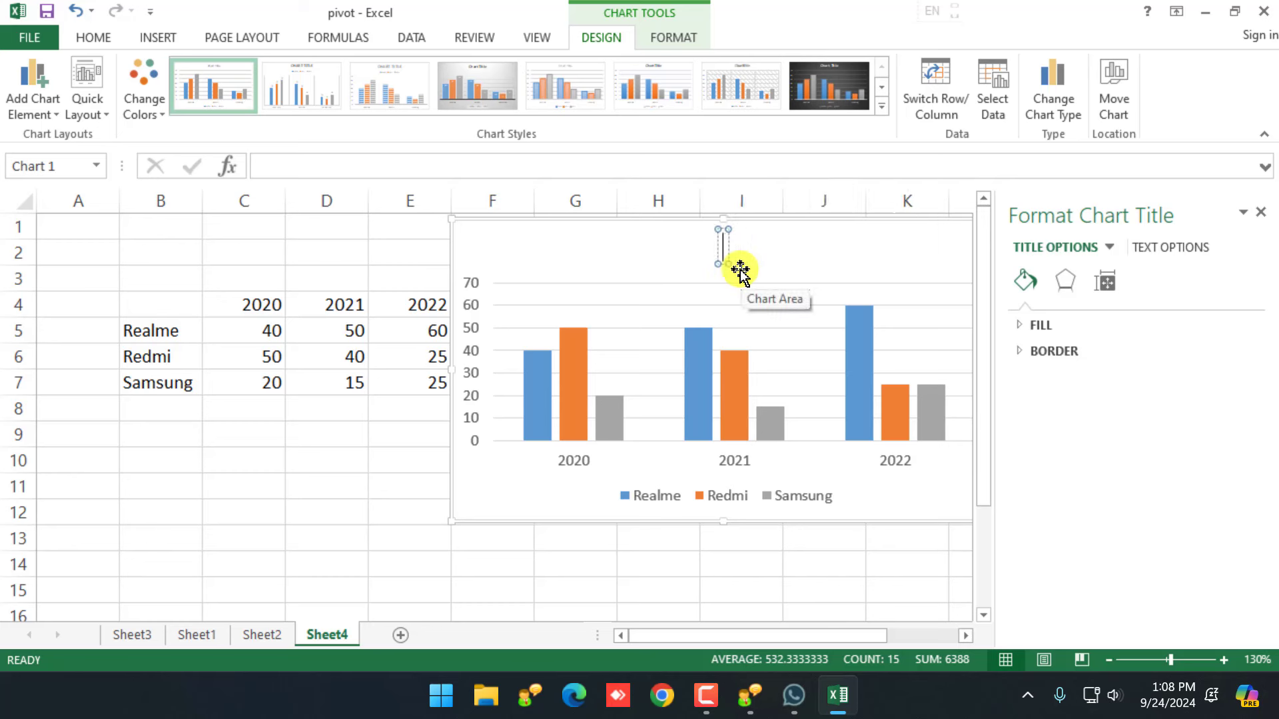
text(Mobile Sale)
key(Return)
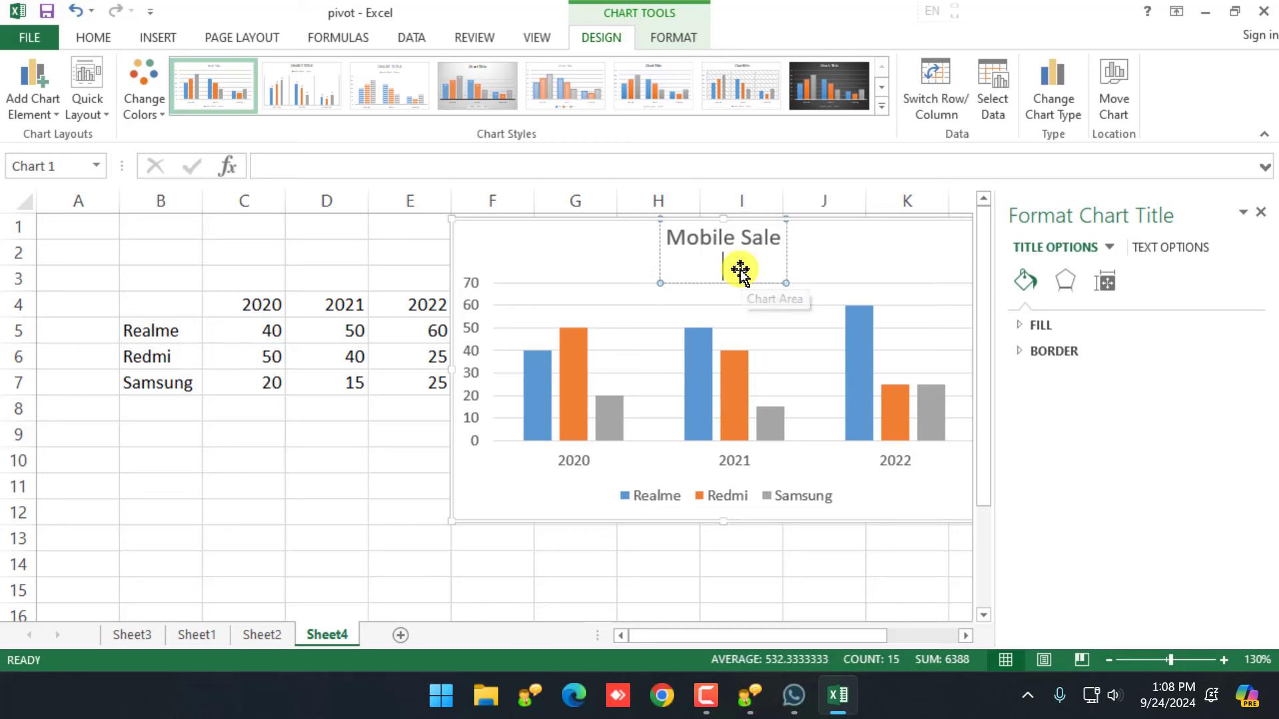
click(348, 510)
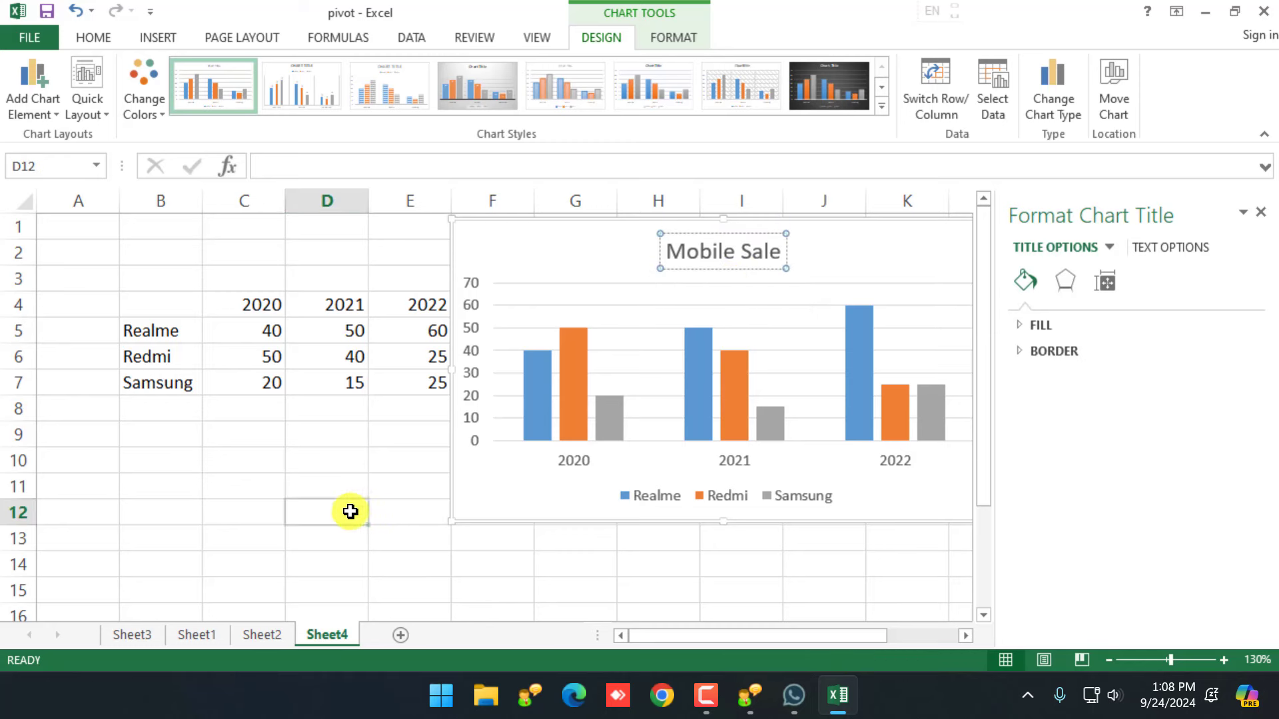
Apply the second chart style and return to the first one, keeping value labels above the columns.
click(528, 251)
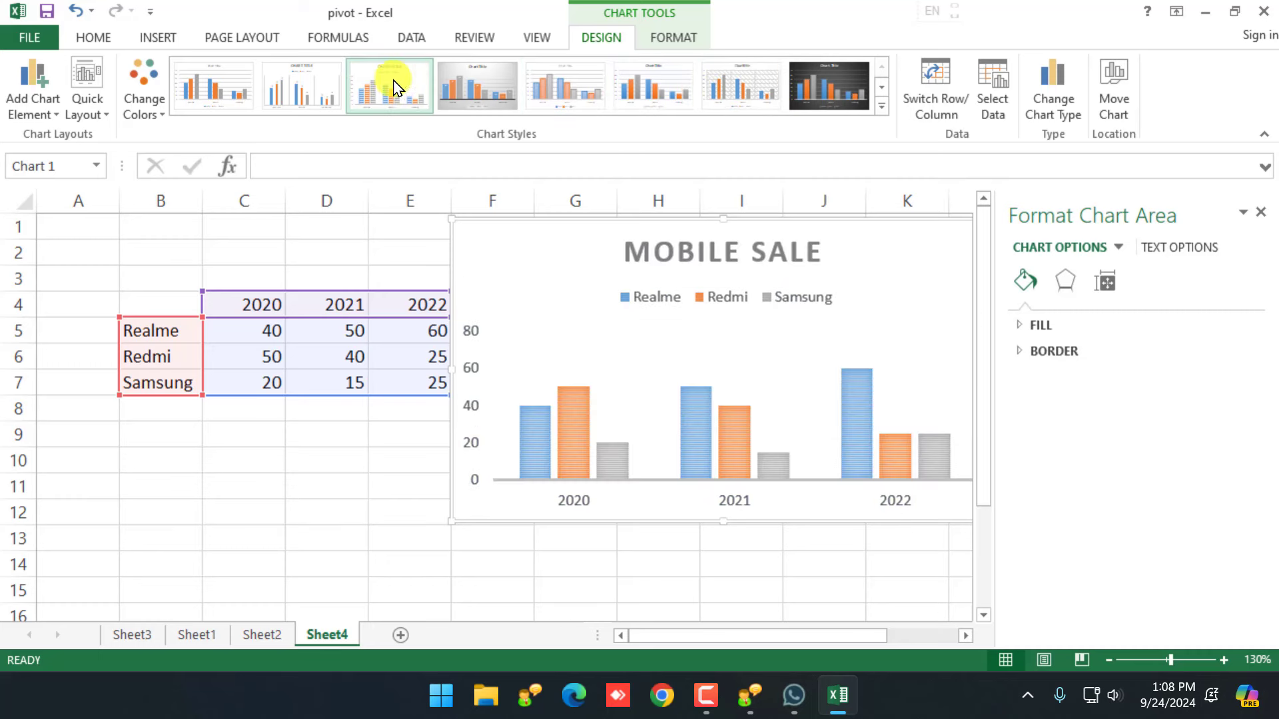
click(301, 85)
click(144, 94)
click(204, 93)
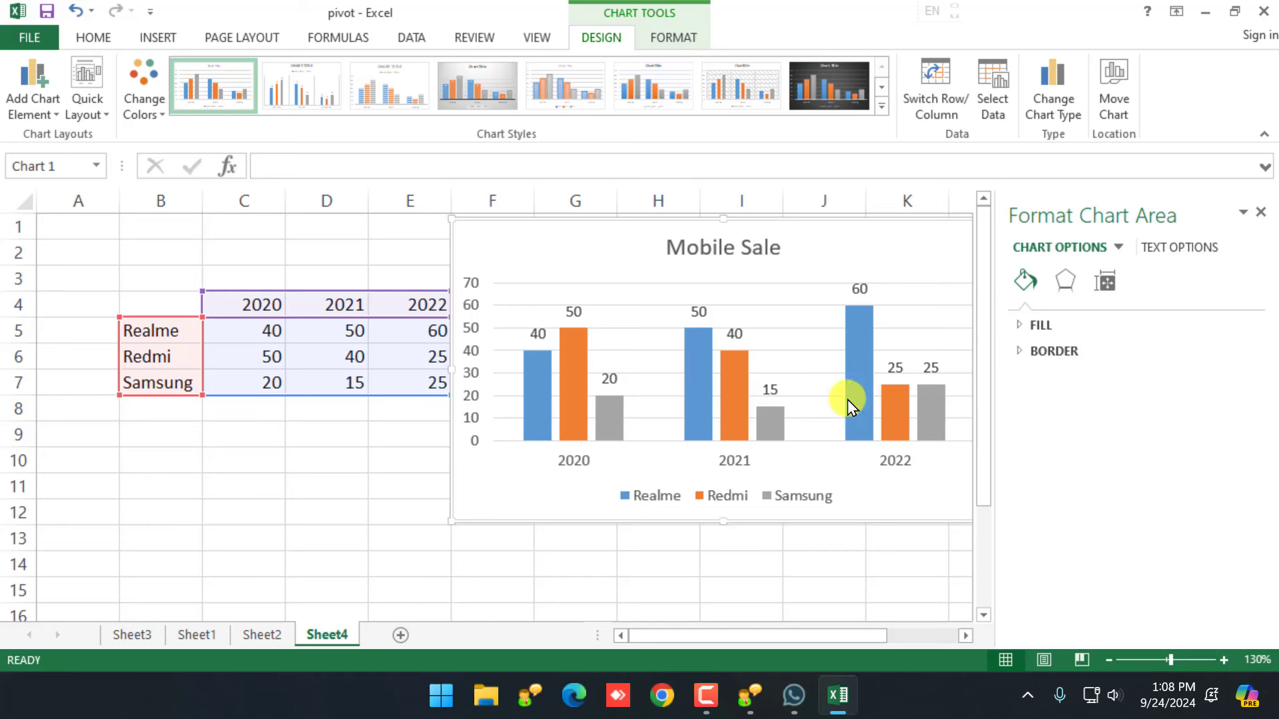
Close the Format Chart Area pane without changing the chart style and select empty cell C11.
click(881, 106)
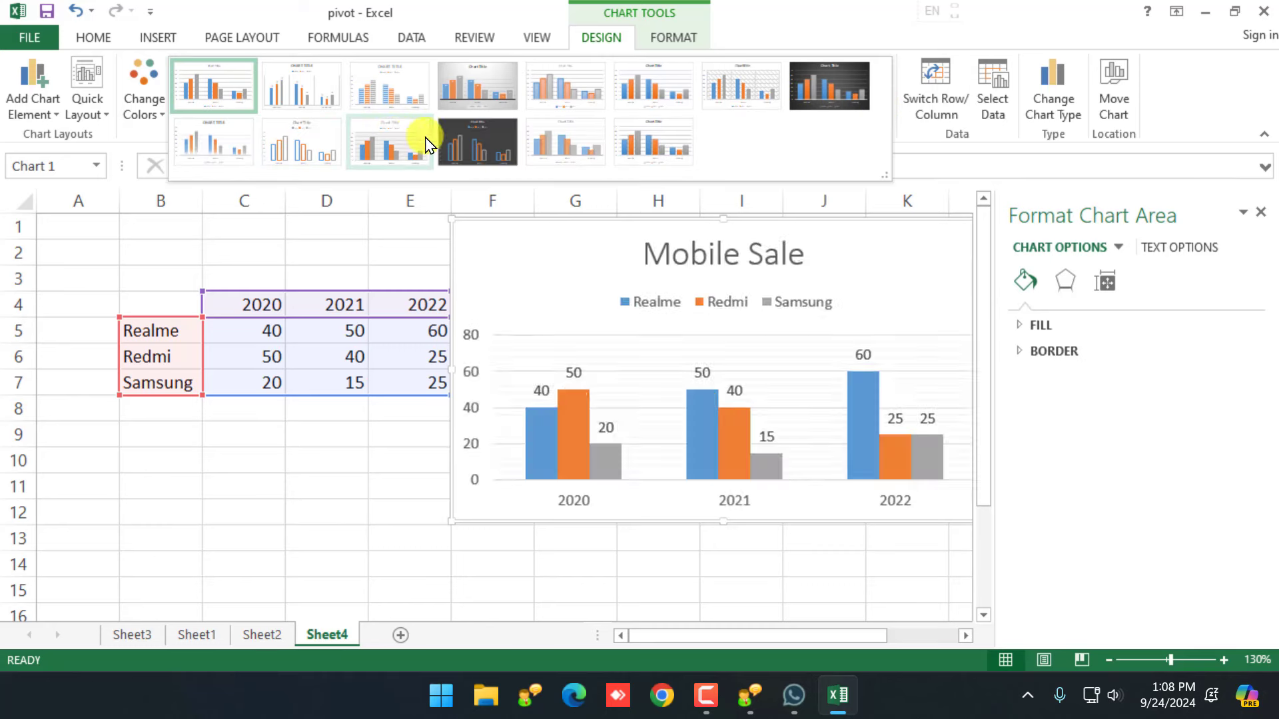
click(1261, 220)
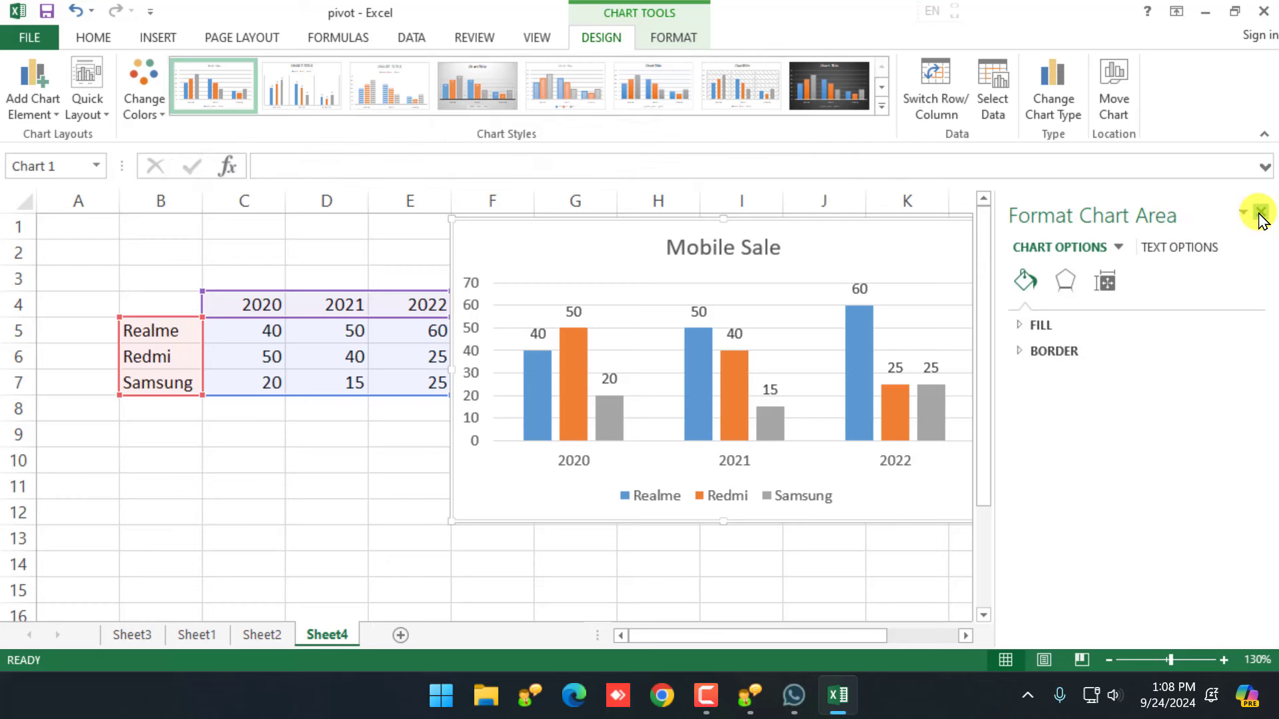
click(1260, 220)
click(253, 483)
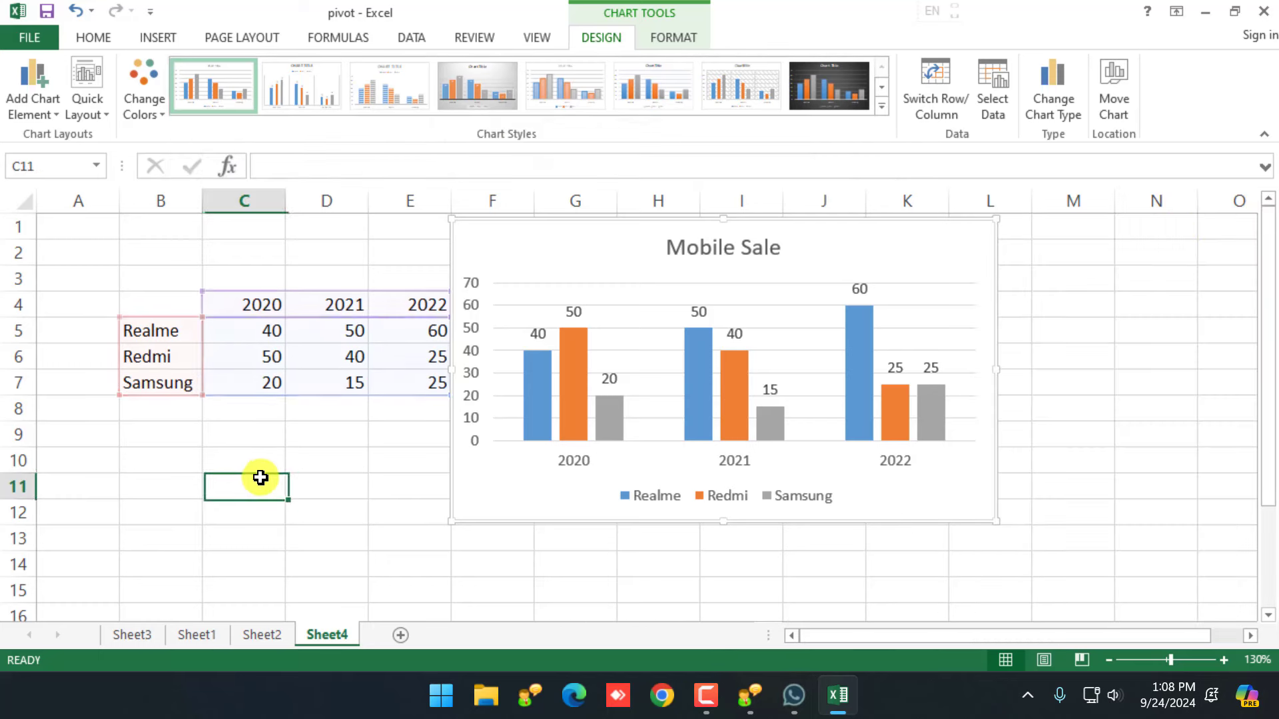
click(159, 38)
click(508, 117)
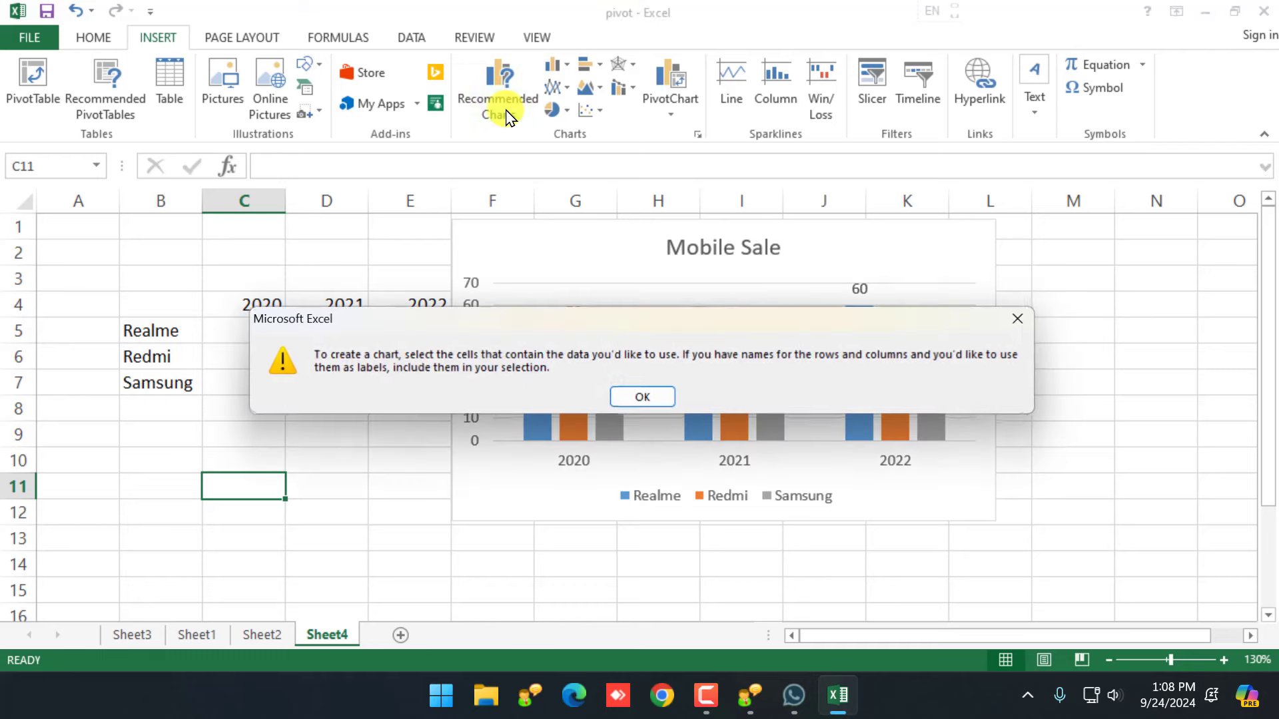
click(675, 399)
click(698, 135)
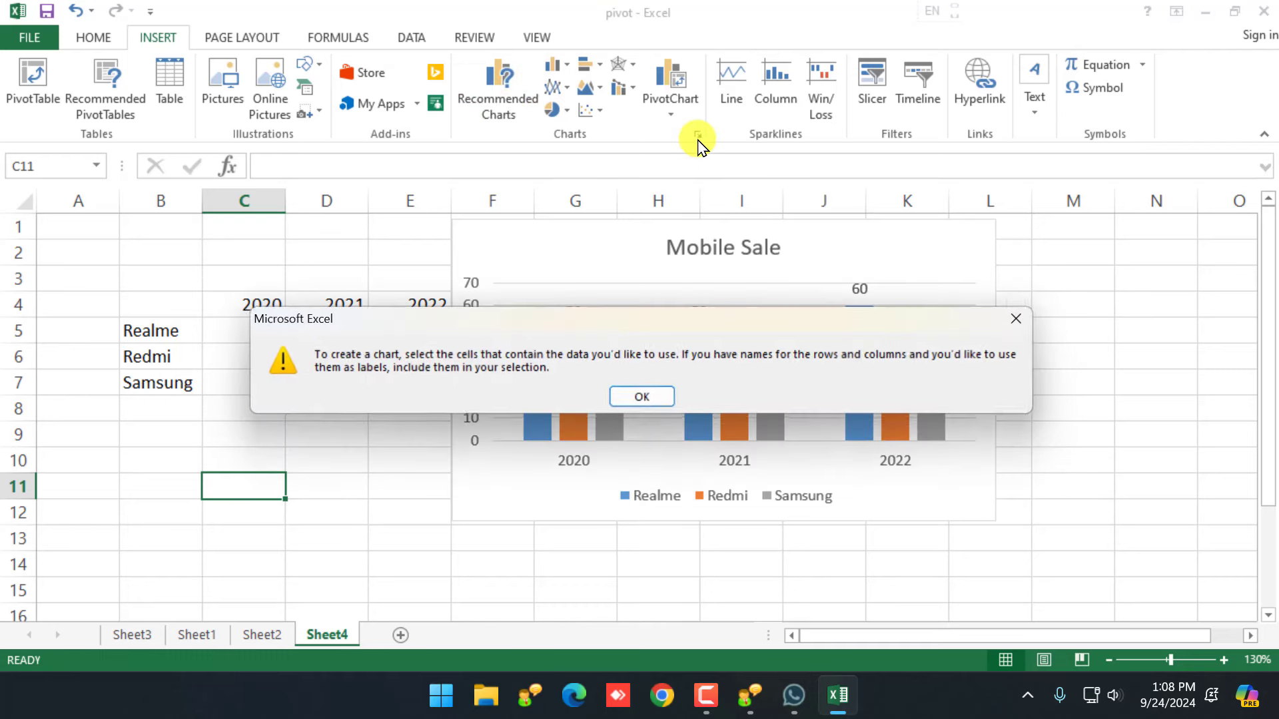
click(649, 397)
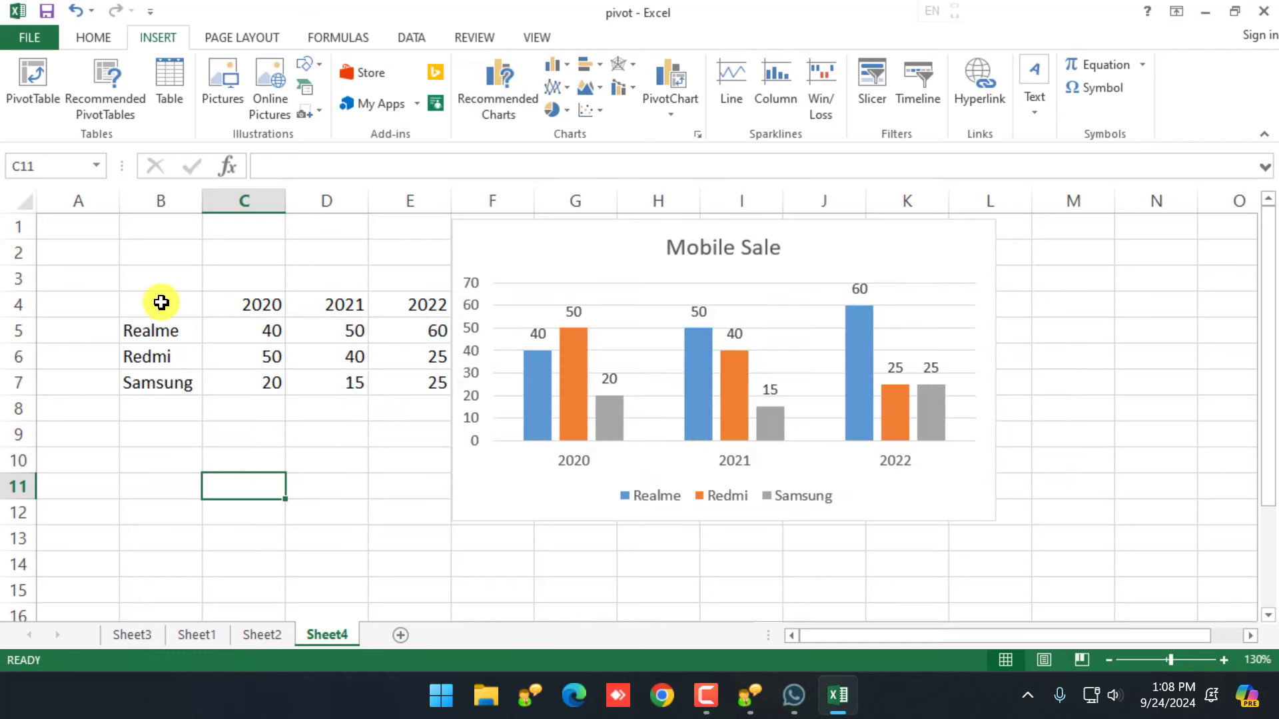
Examine the recommended charts and the line, pie, radar, surface, stock, scatter and area chart types for the brand table B4:E7.
drag(159, 301, 400, 383)
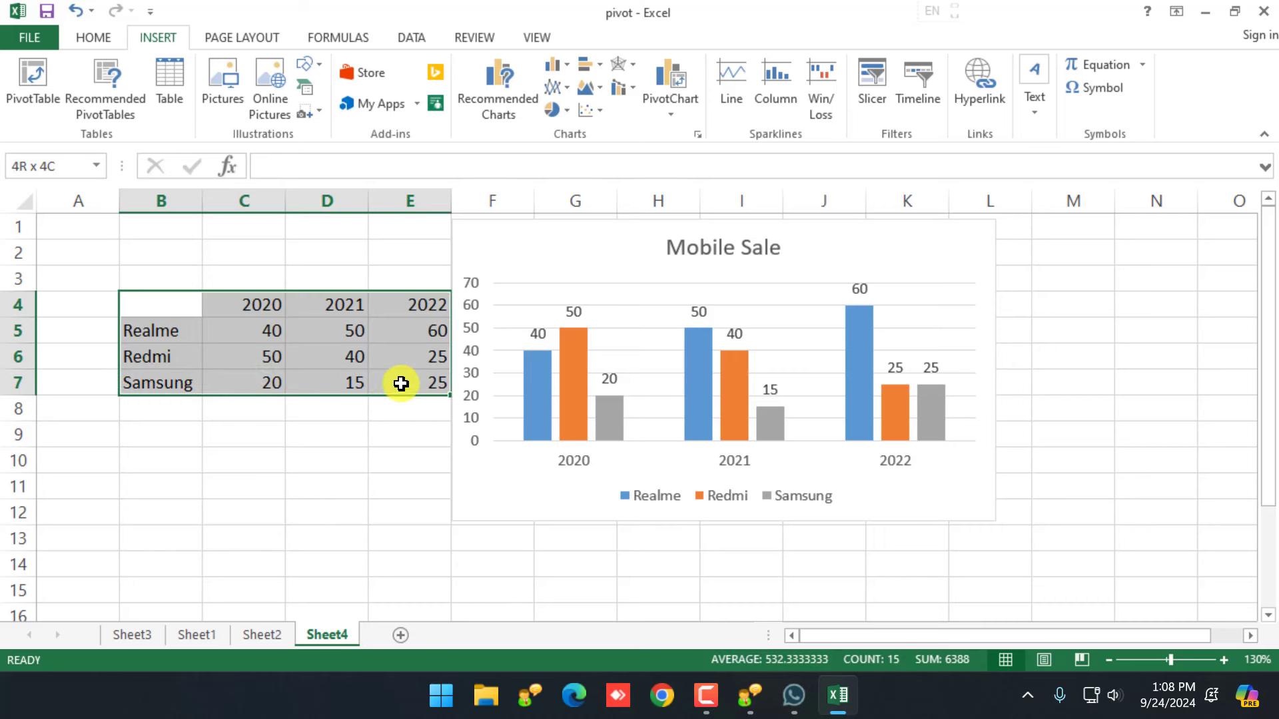
click(696, 135)
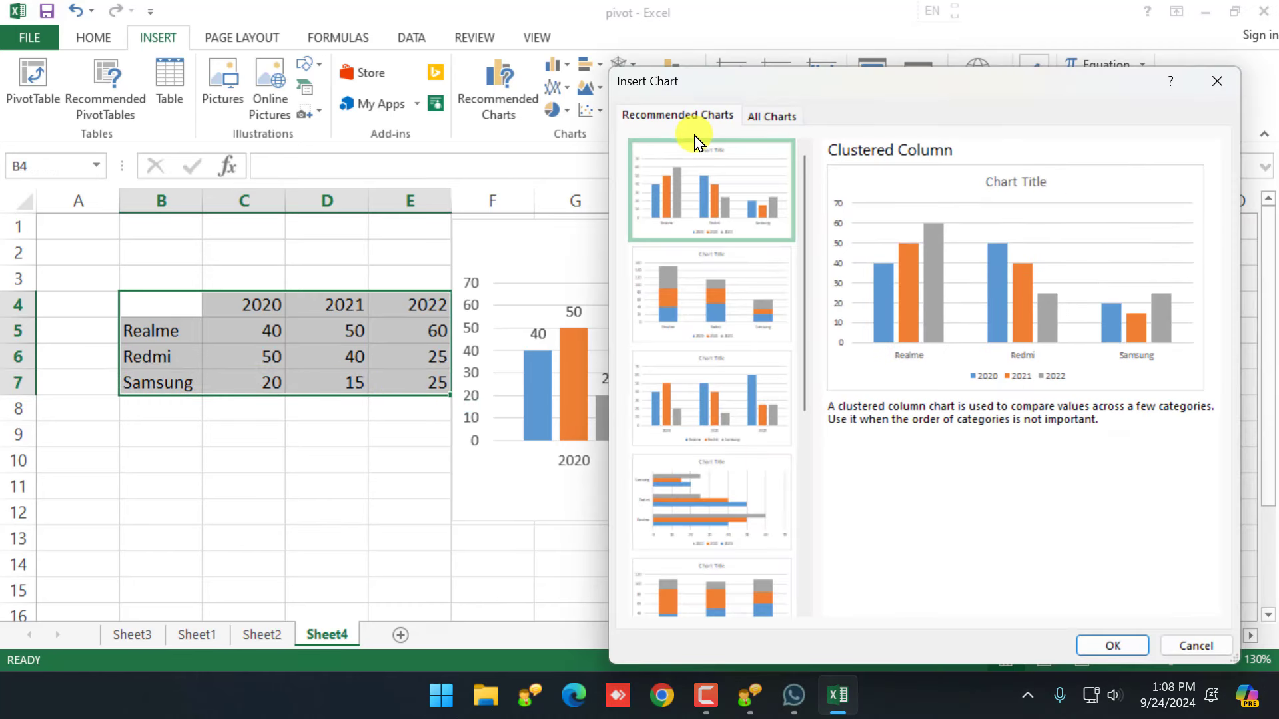
drag(825, 94, 433, 31)
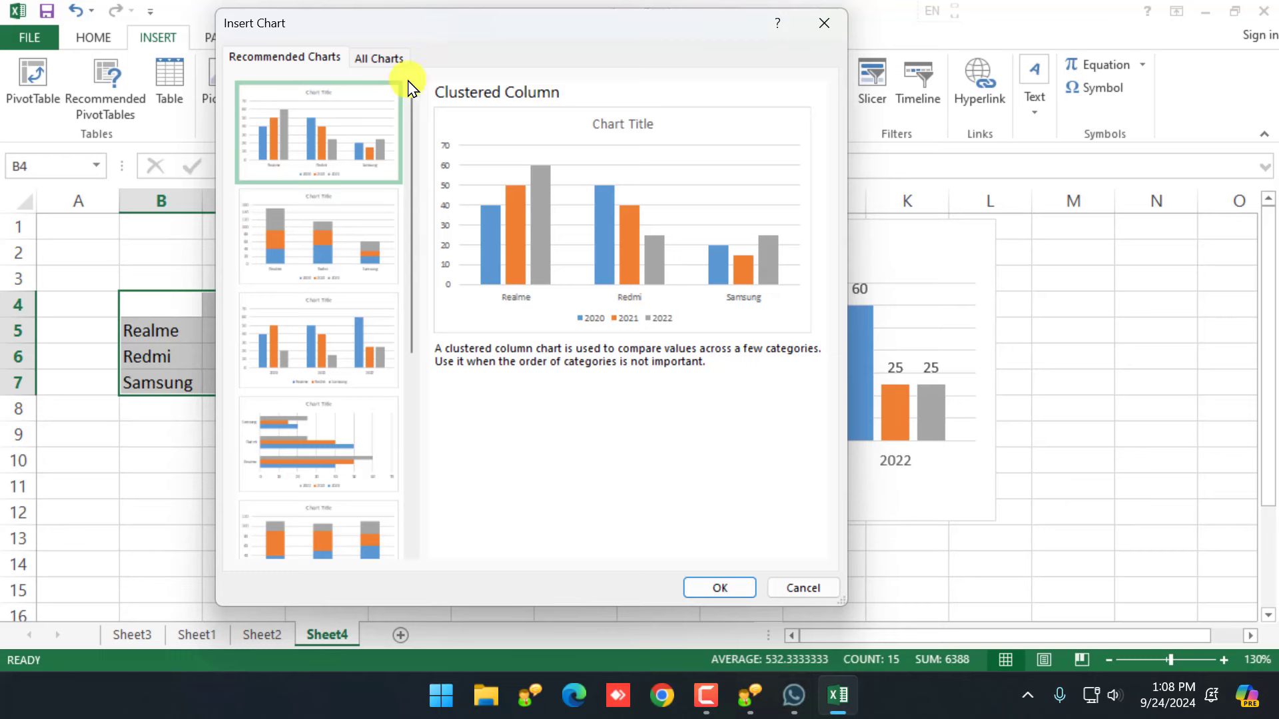
drag(429, 40, 648, 56)
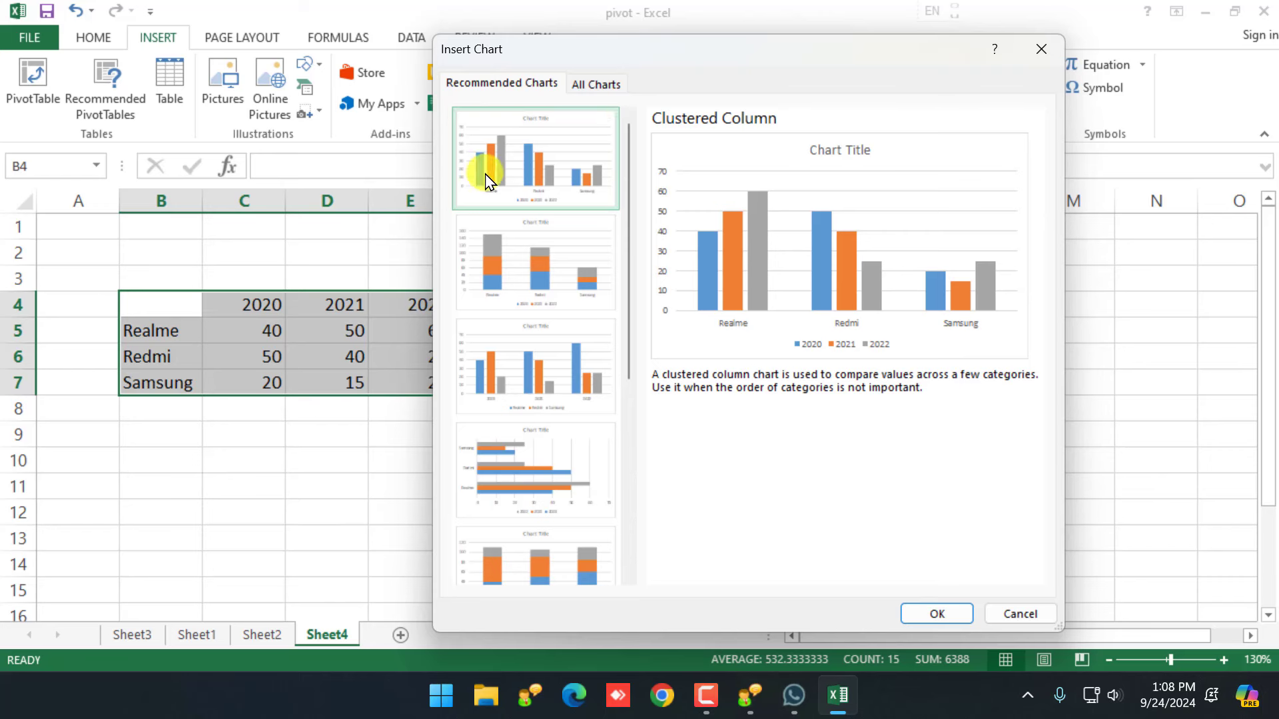
click(601, 87)
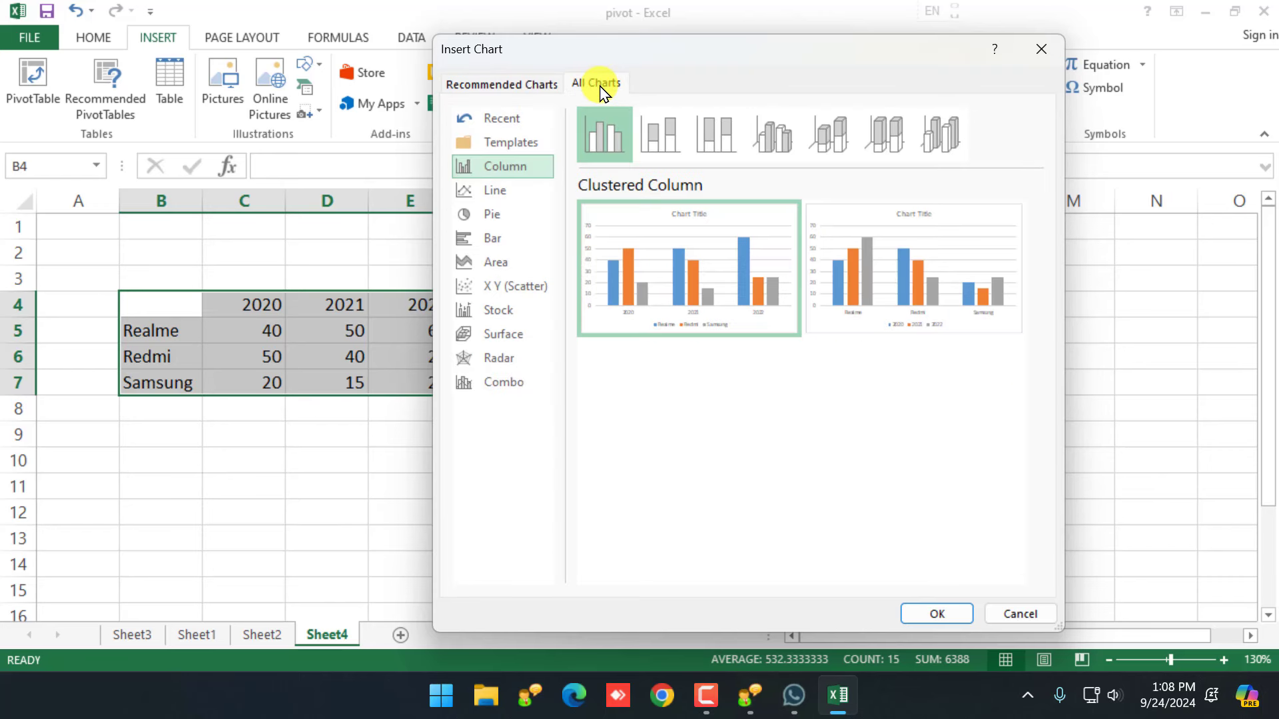
click(495, 194)
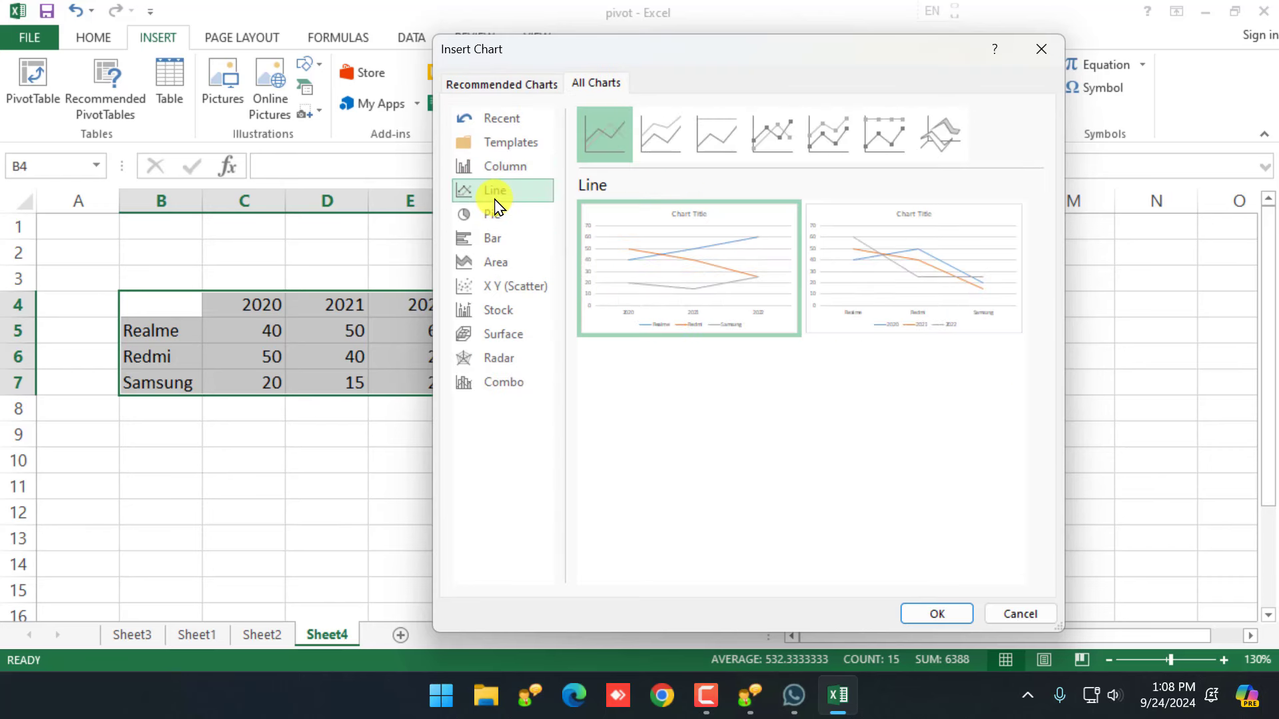
click(492, 214)
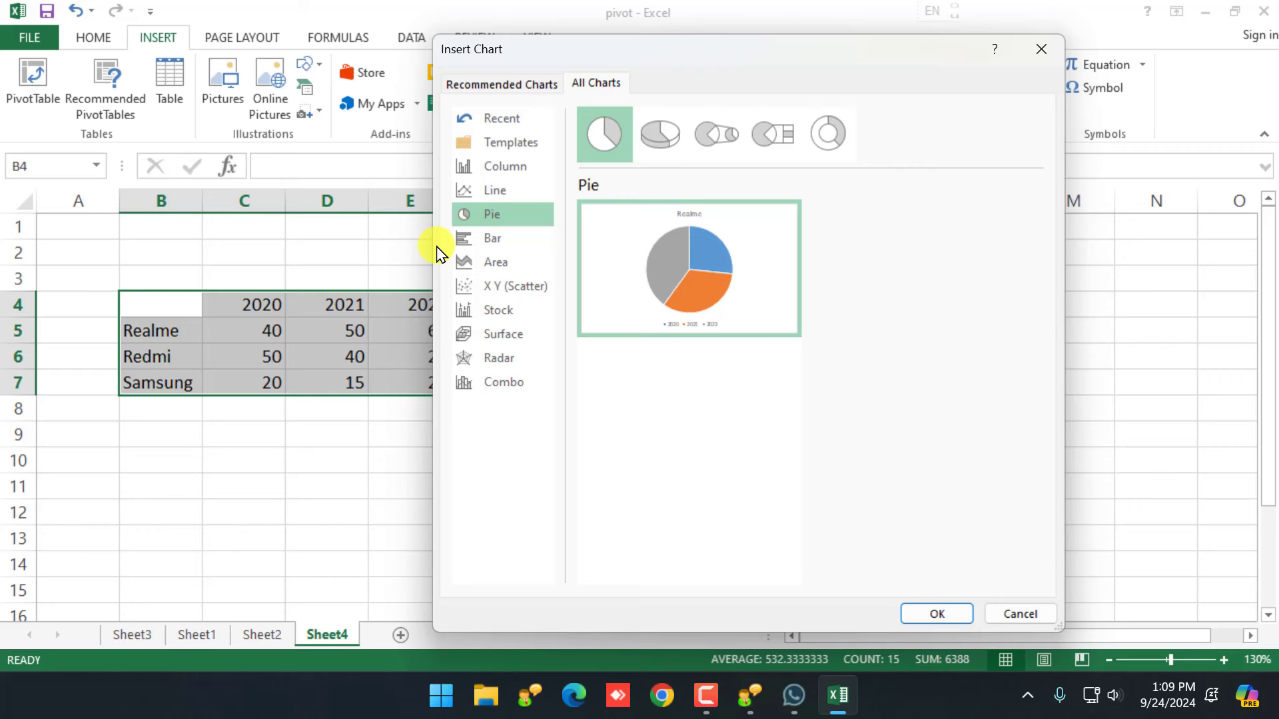
click(496, 386)
click(500, 365)
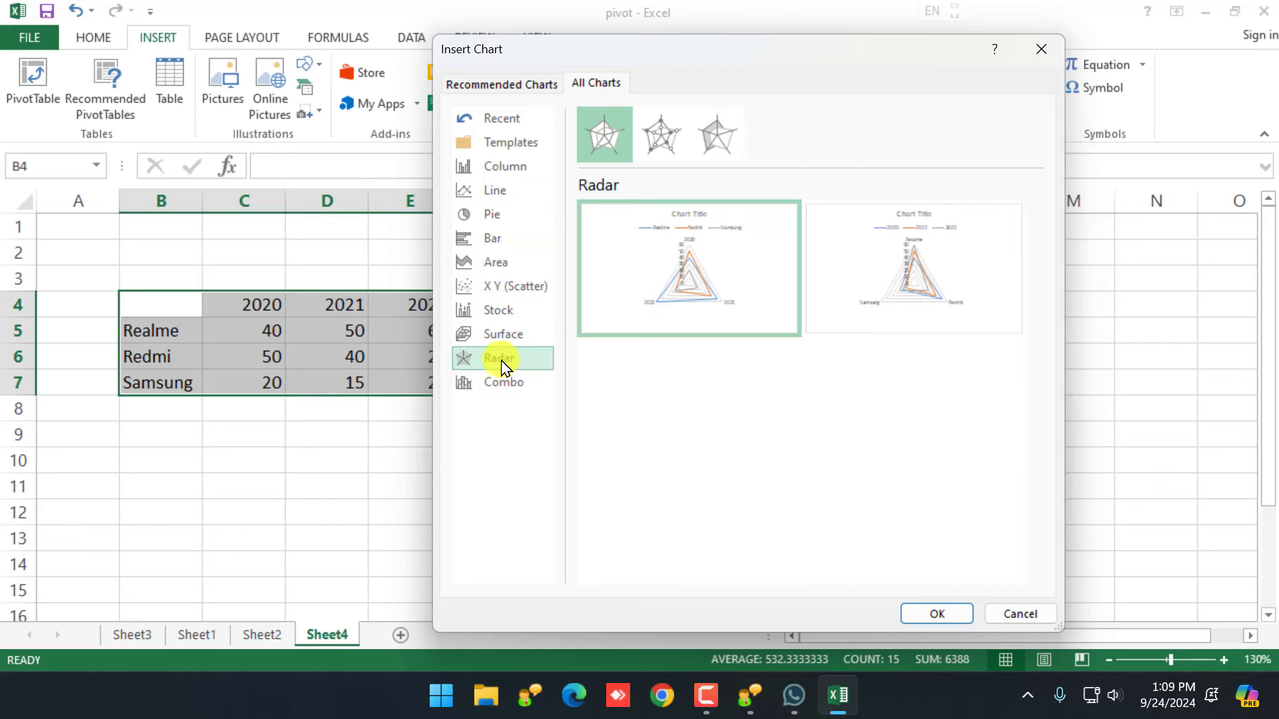
click(501, 334)
click(501, 310)
click(501, 287)
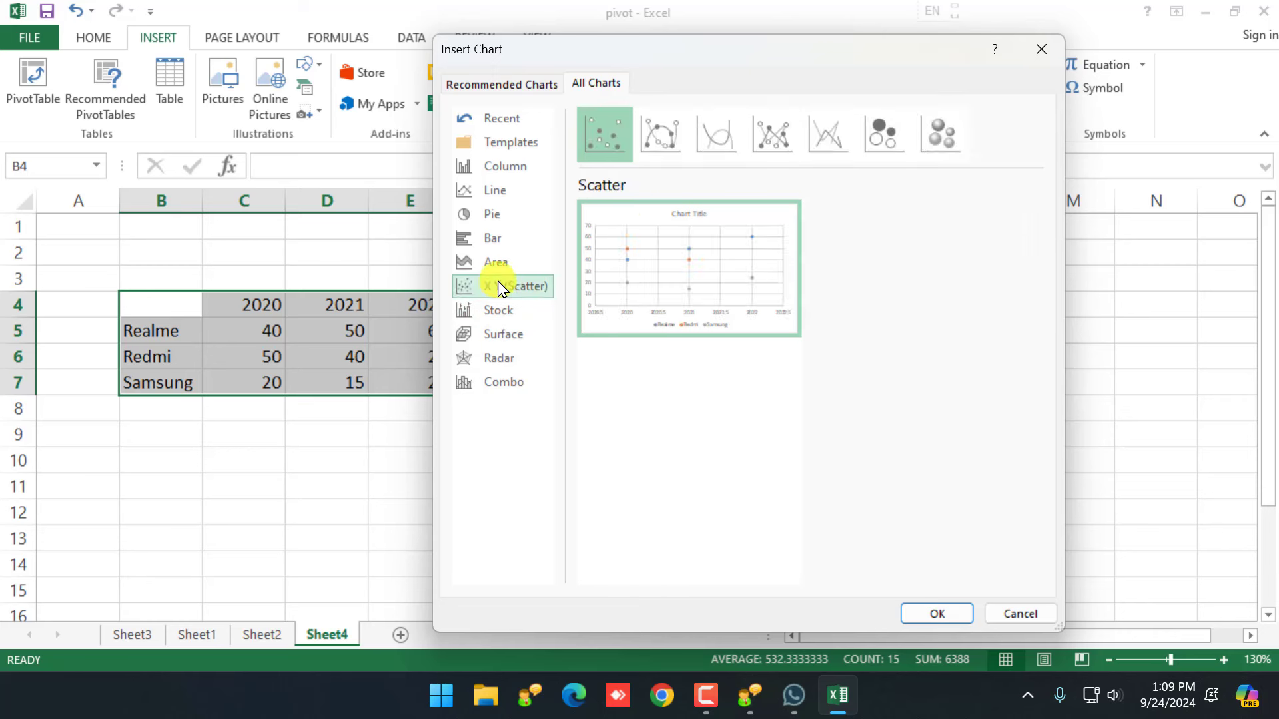
click(500, 261)
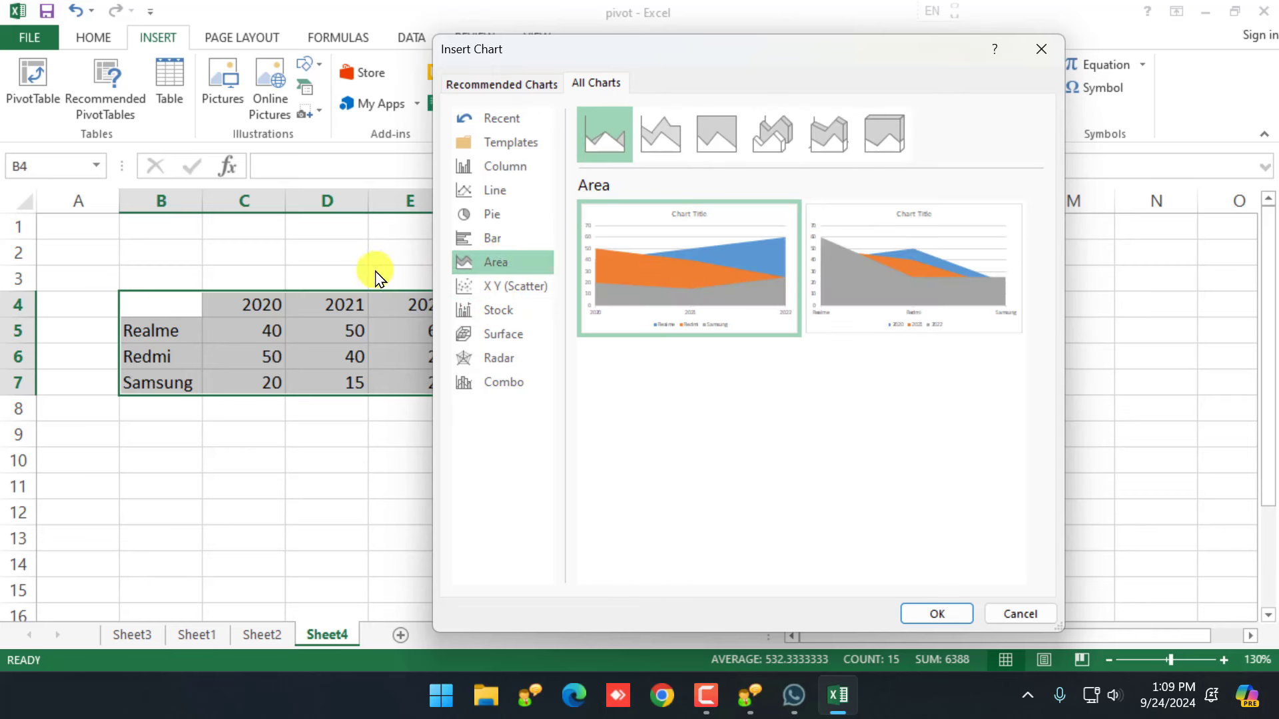
Compare the column, pie and line chart previews, including Line with Markers, and leave the Insert Chart dialog without inserting anything.
click(498, 170)
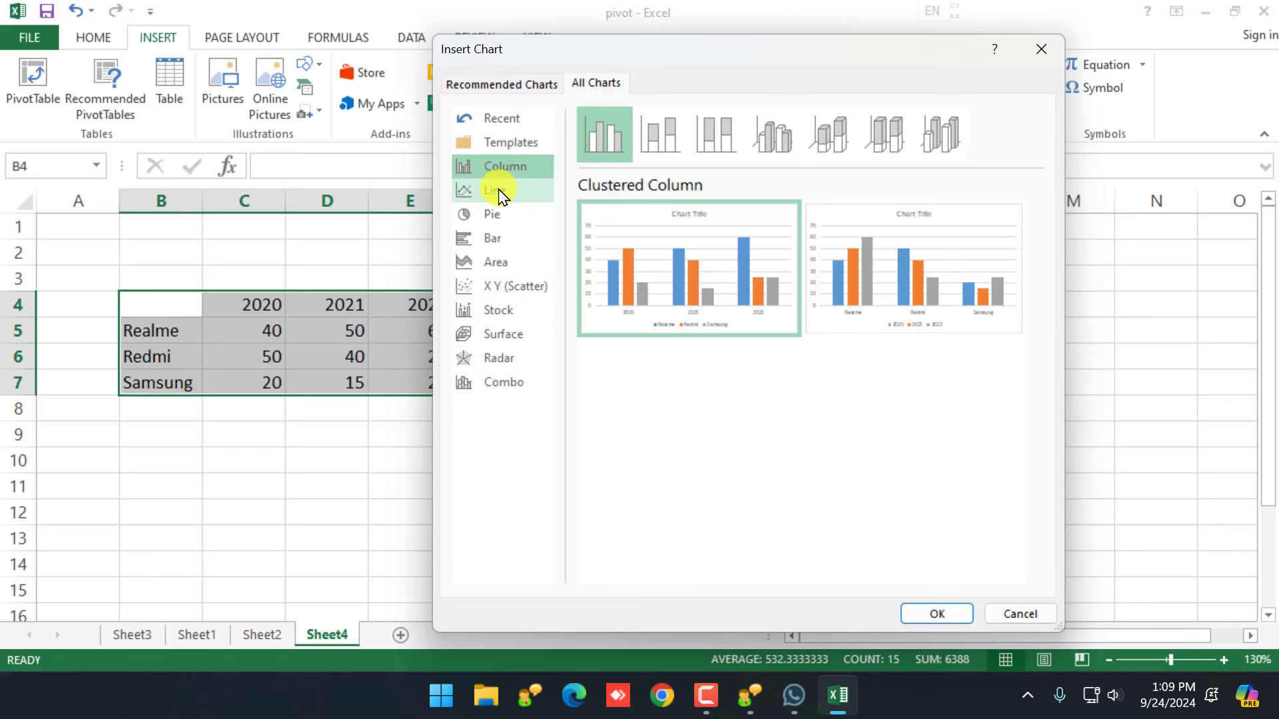
click(498, 192)
click(492, 214)
click(493, 195)
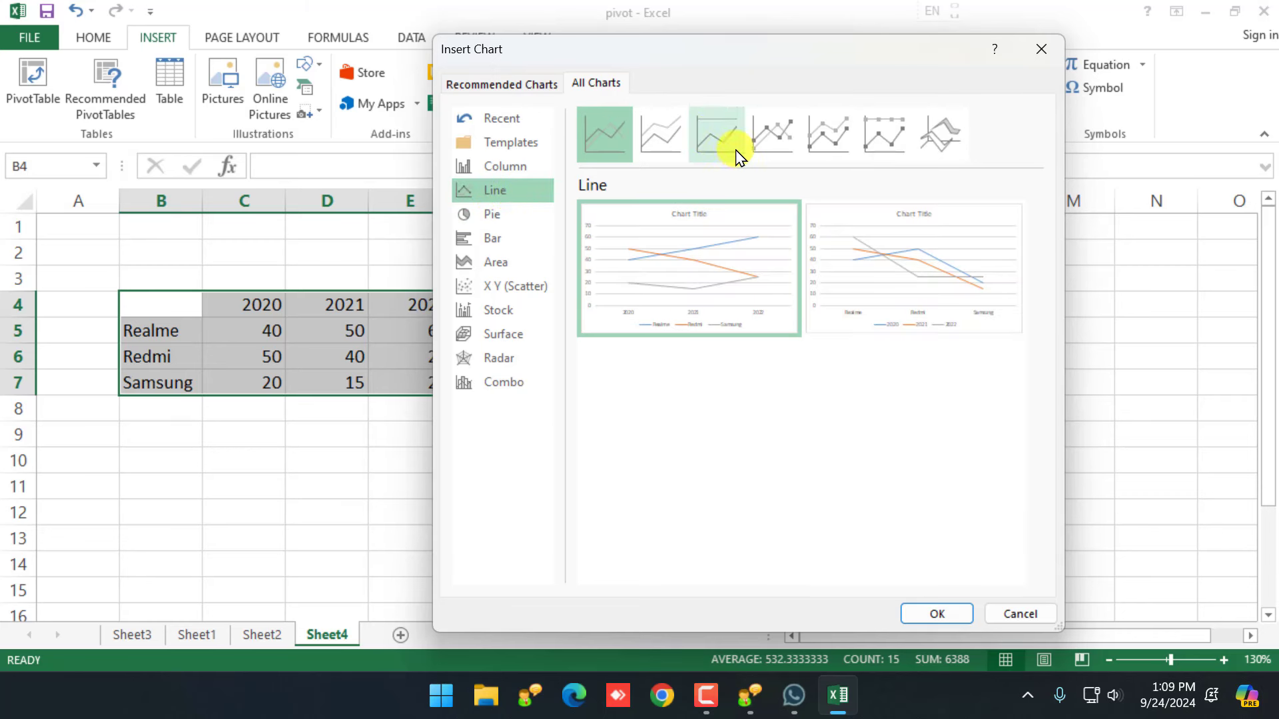
click(770, 138)
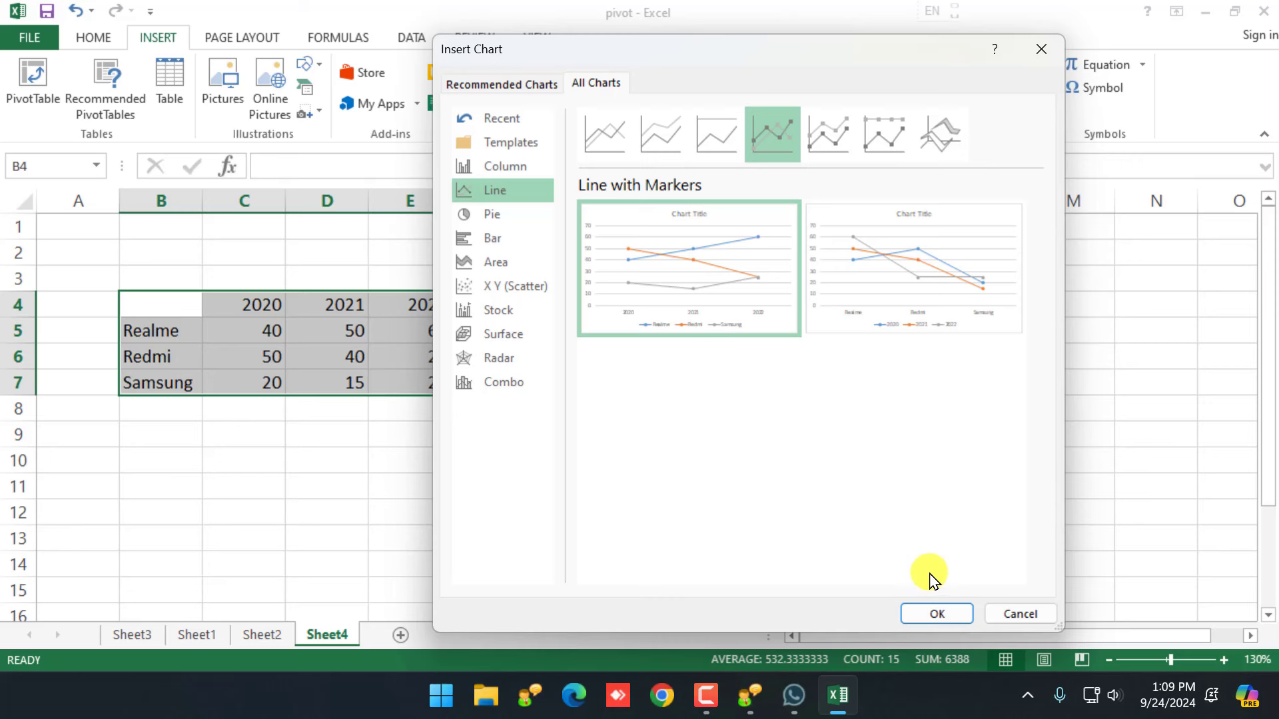
click(1013, 612)
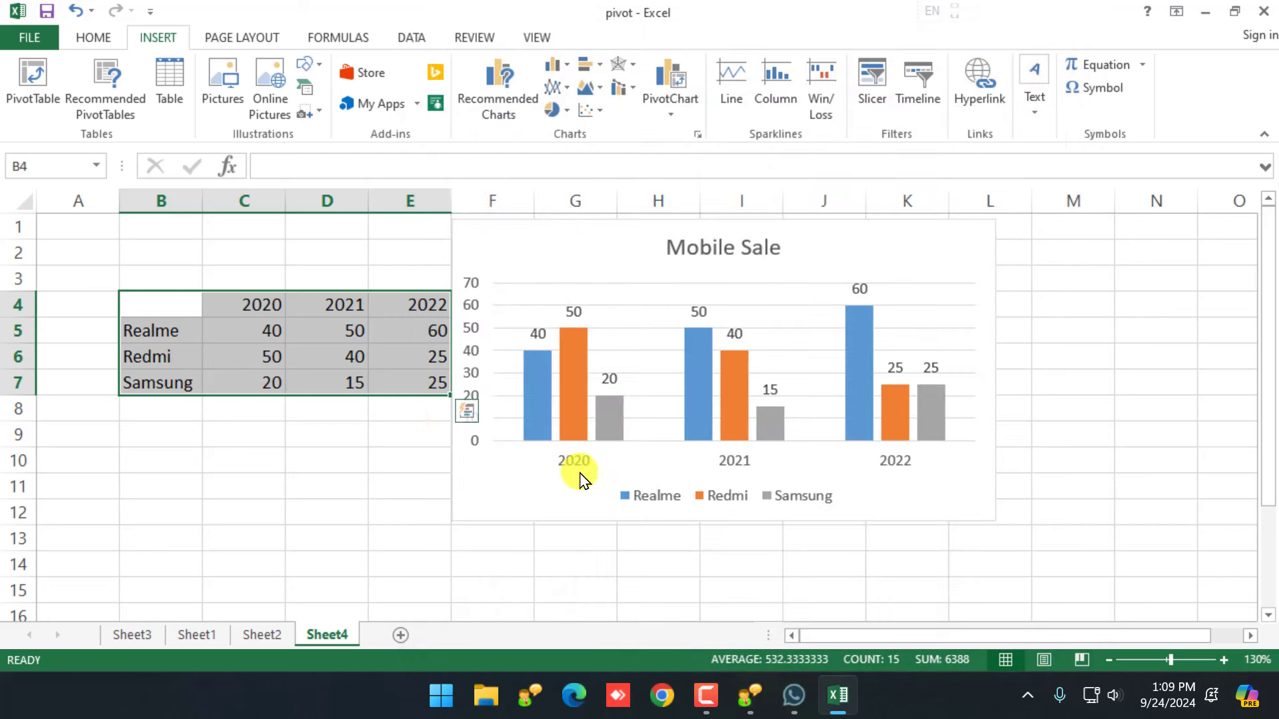
click(390, 424)
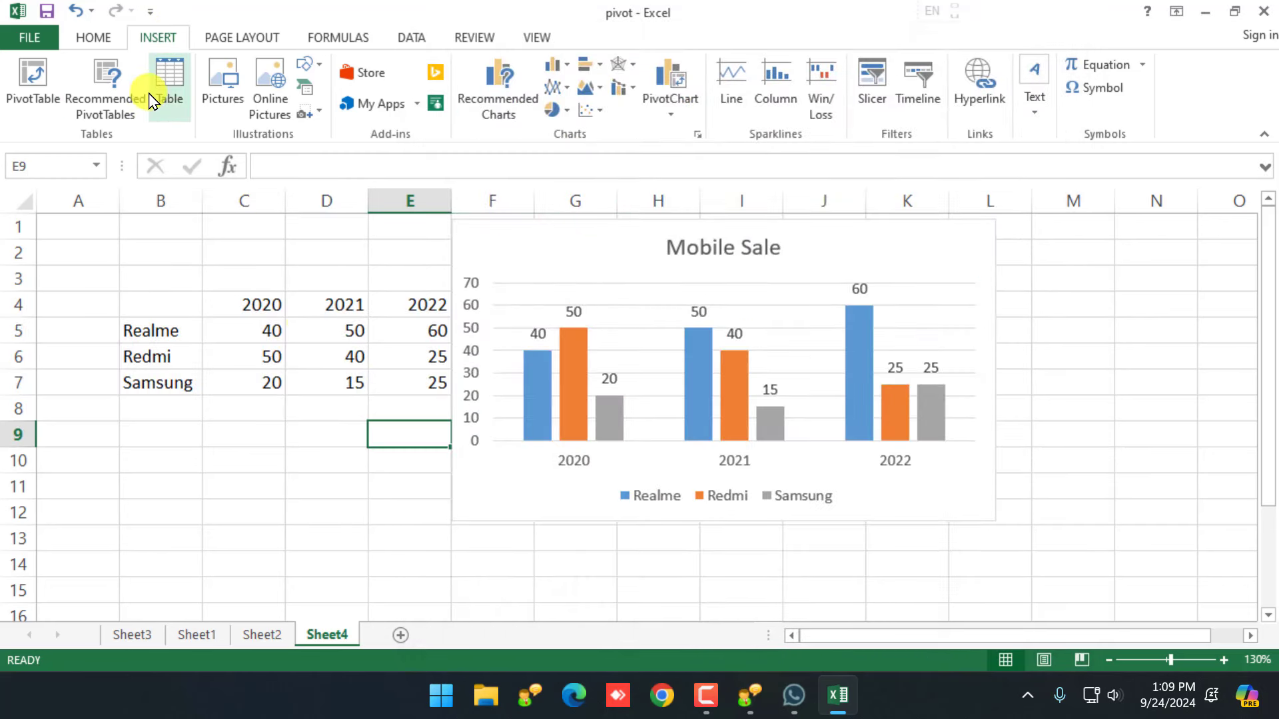
click(97, 36)
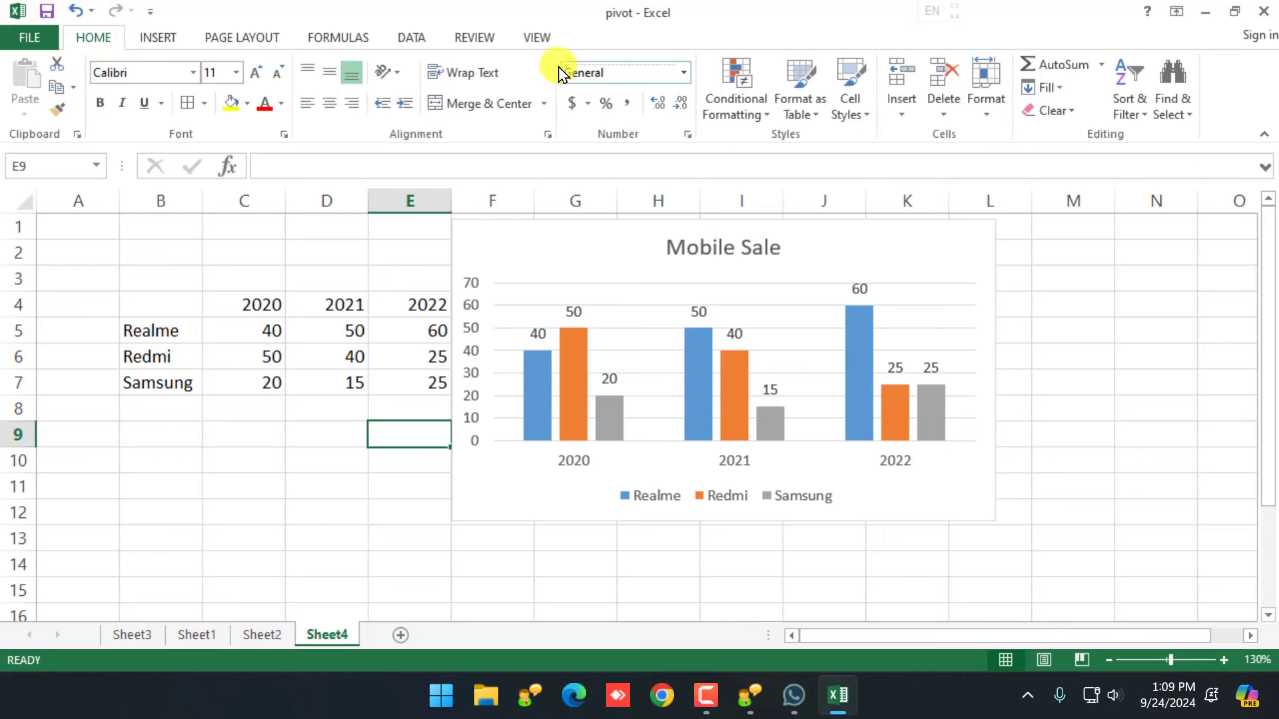
click(170, 47)
click(1034, 103)
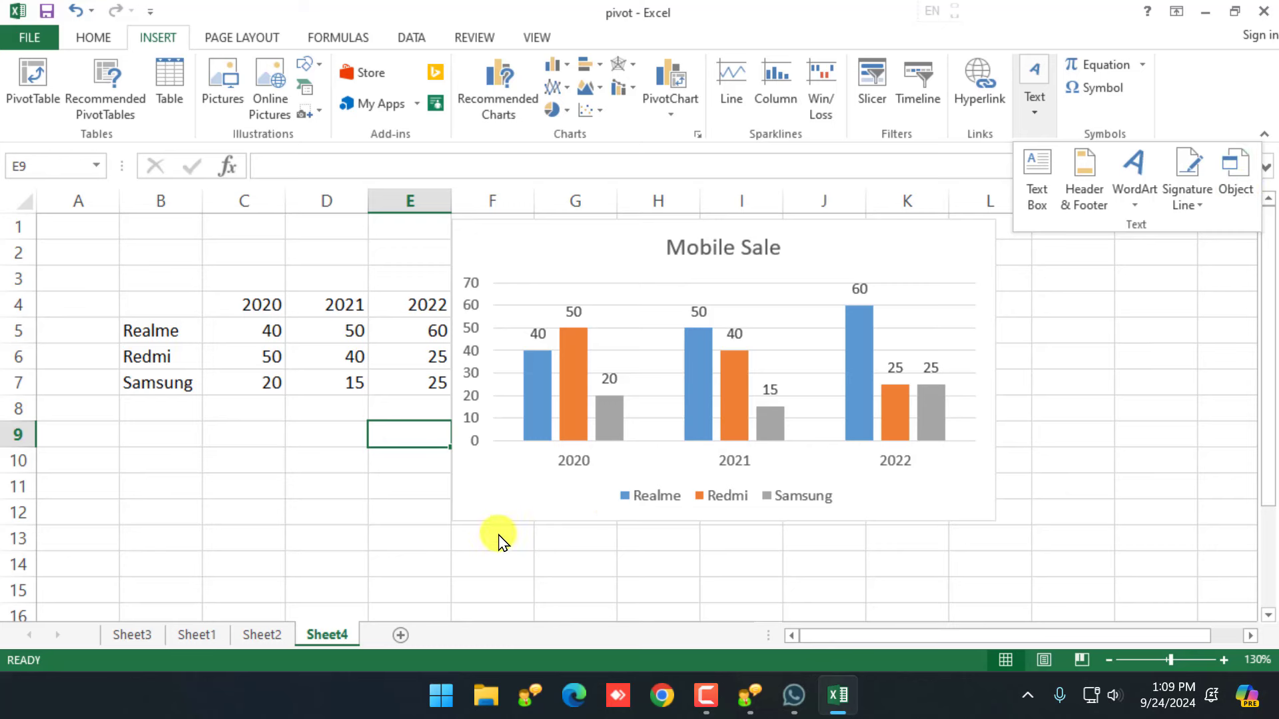
click(273, 359)
click(245, 41)
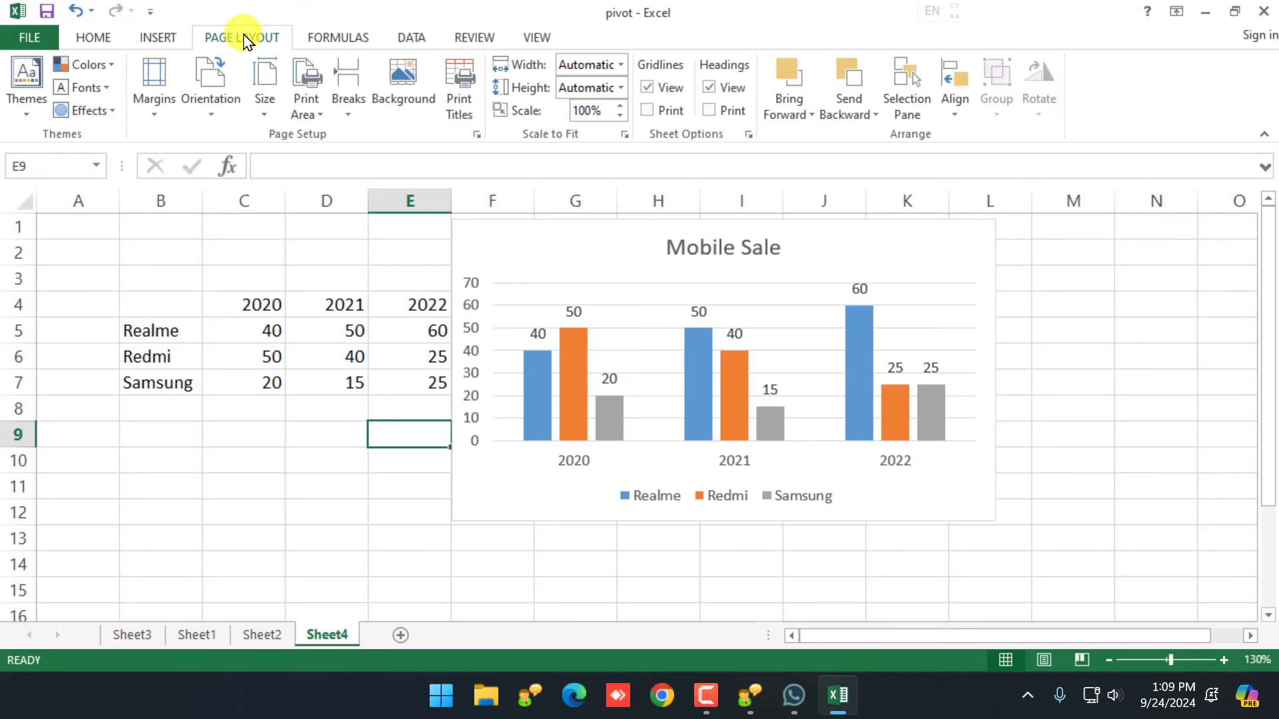